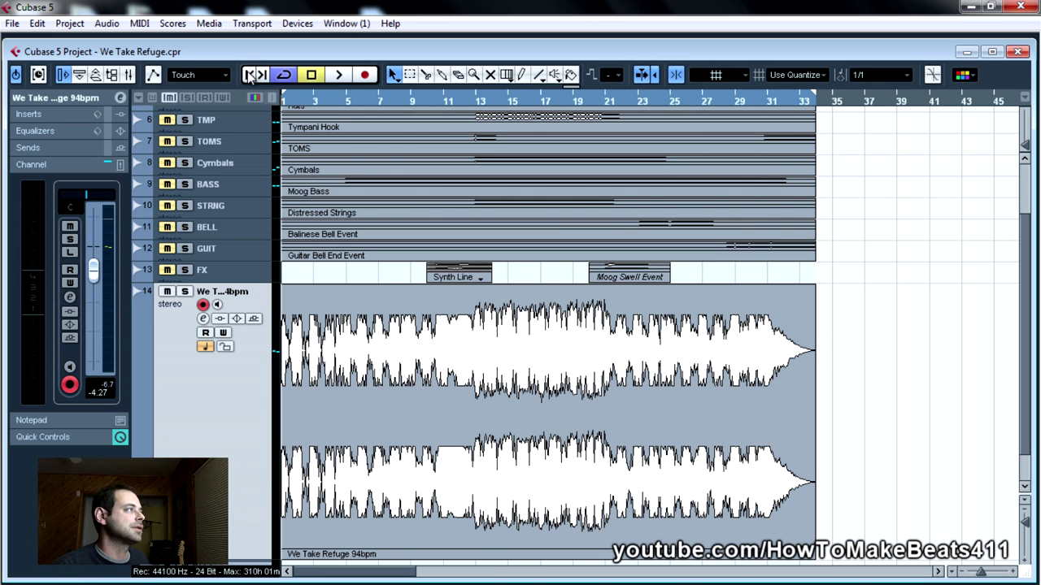
Play the finished stereo mix of the beat from bar 1 nearly to its end and stop playback
key(space)
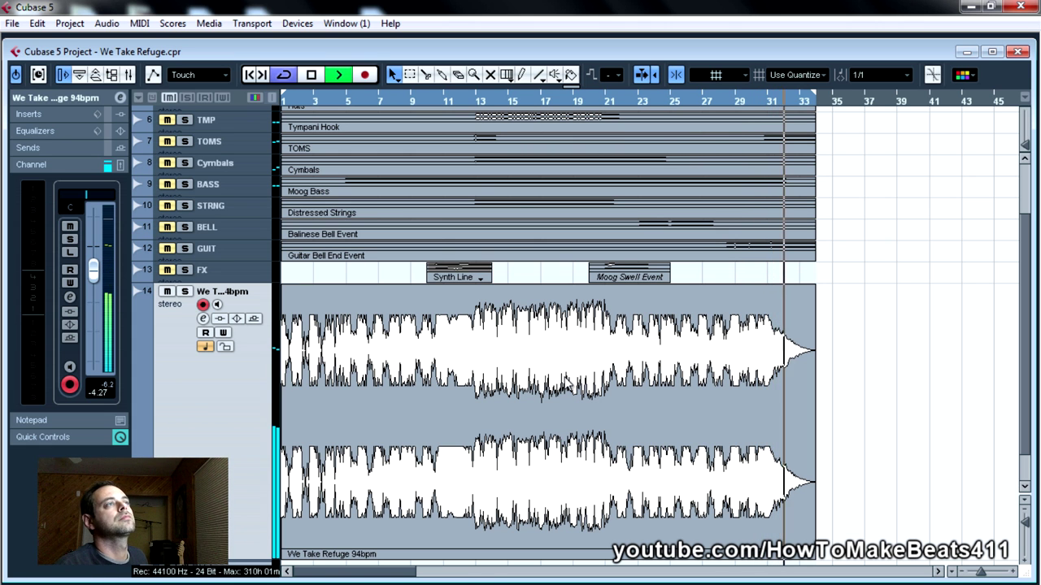
key(space)
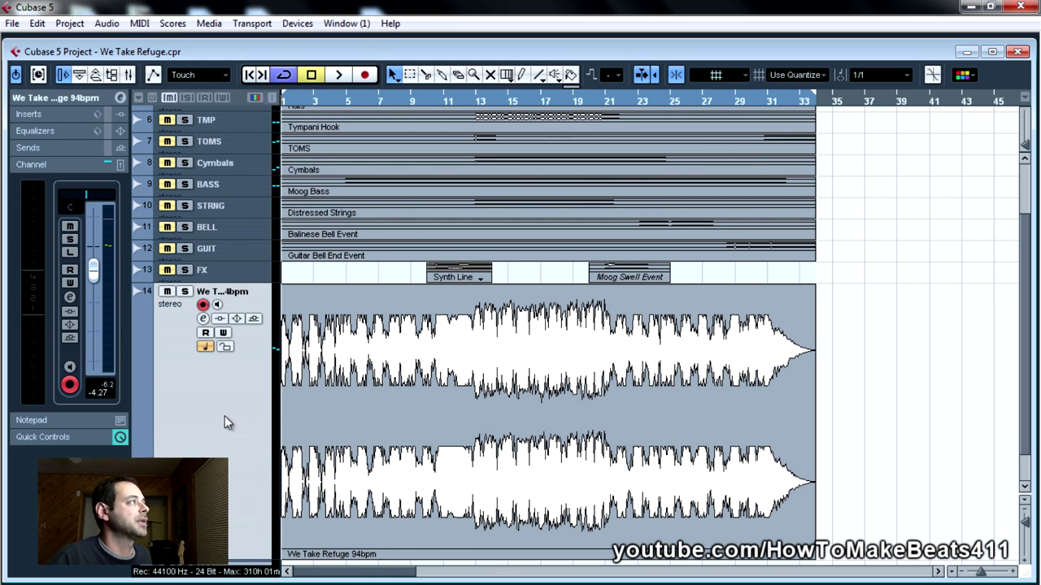
Unmute the SUB channel in the mixer, close the mixer and select the SUB track
scroll(206, 285, up, 3)
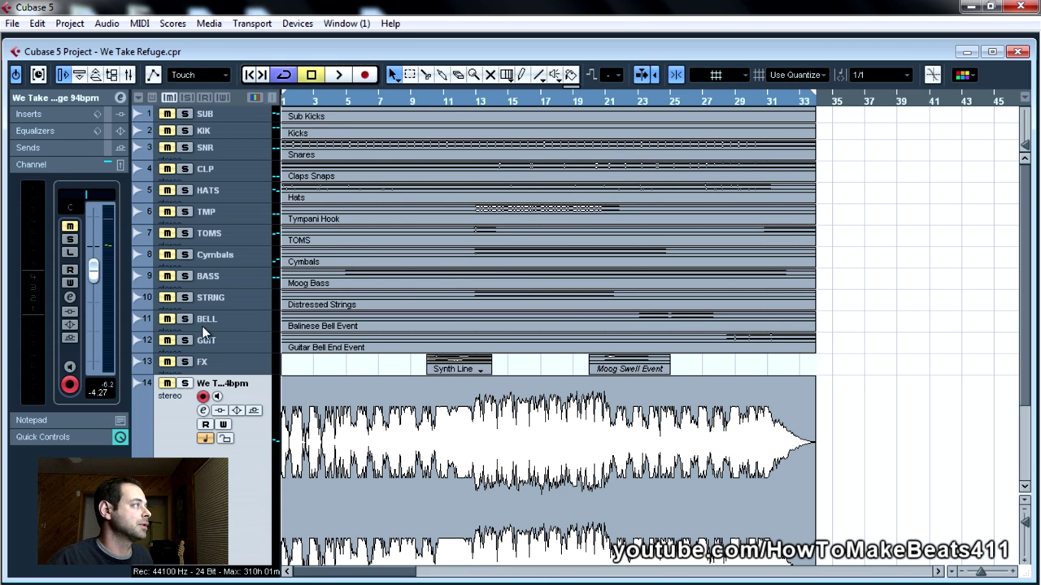
key(F3)
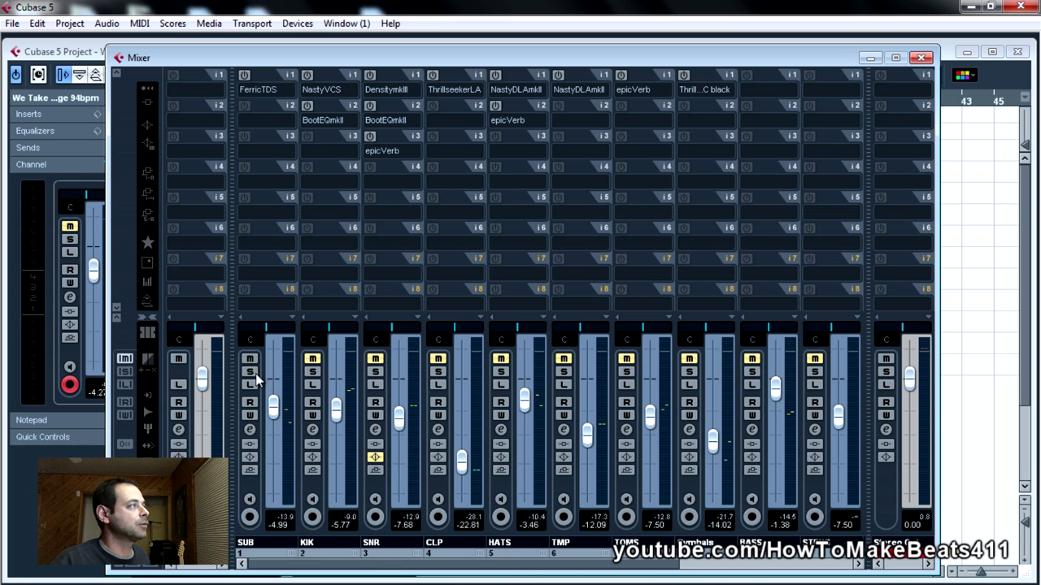
drag(280, 63, 294, 189)
click(150, 116)
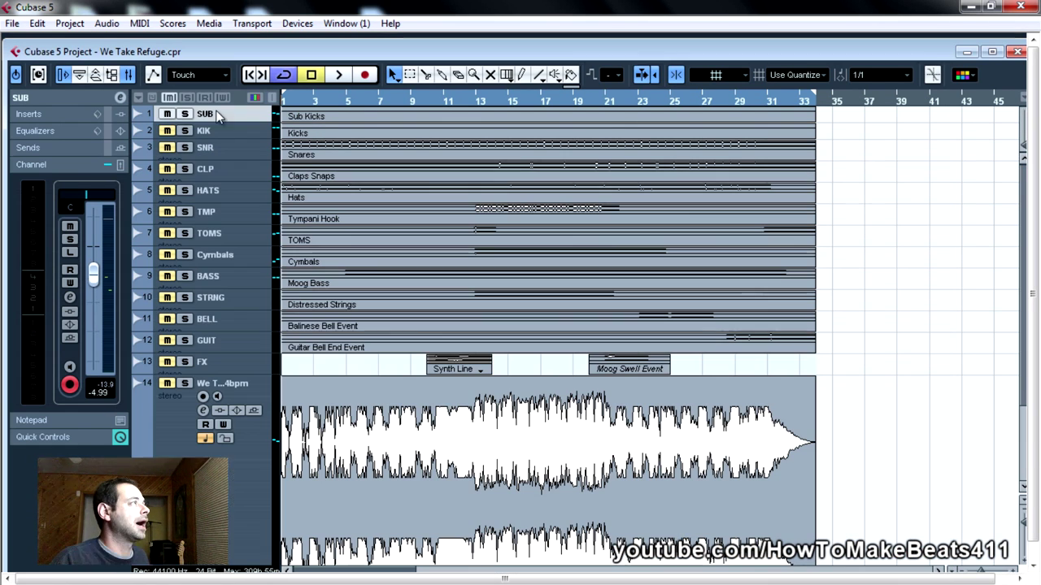
click(138, 114)
click(139, 114)
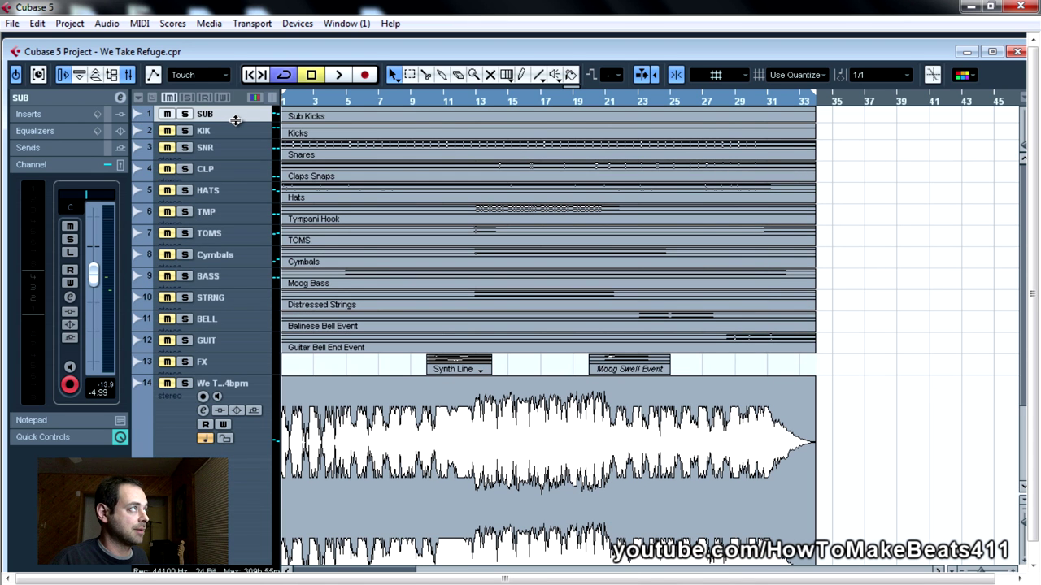
Enlarge the SUB track and loop-play its sub kick hit from bar 13 to bar 14
key(ctrl+Down)
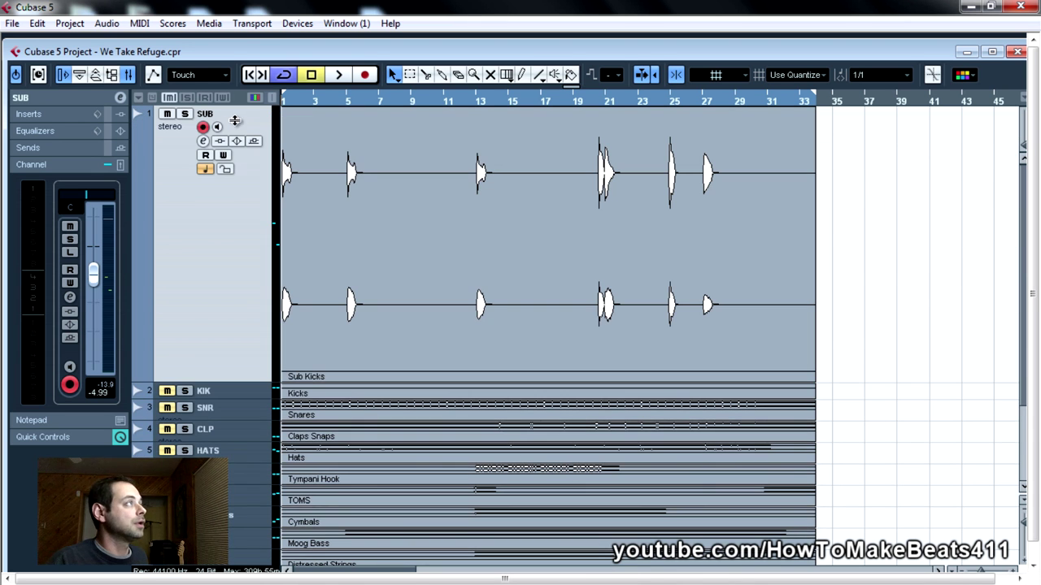
key(h)
key(h)
key(h)
key(h)
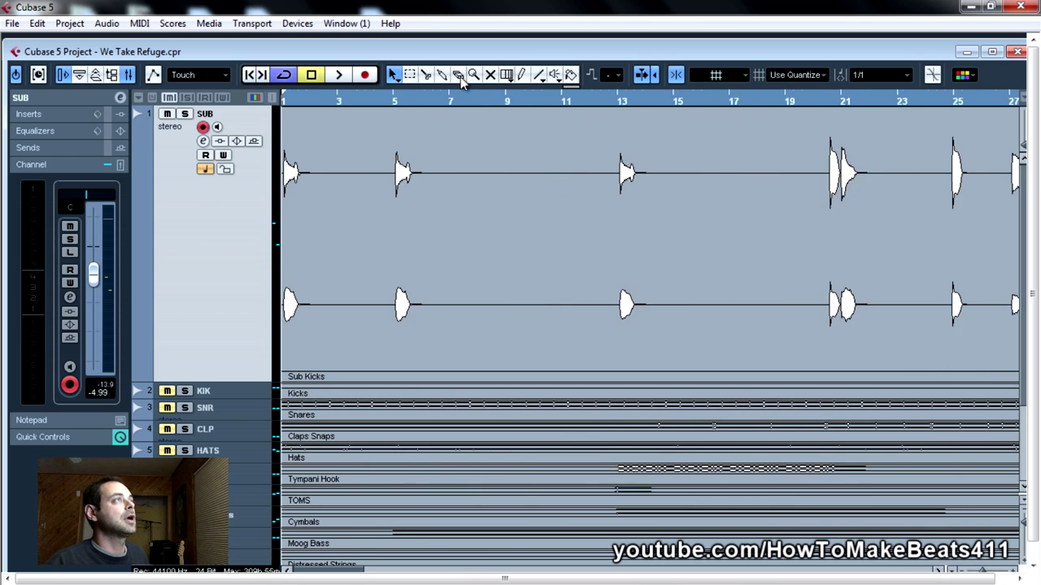
click(687, 95)
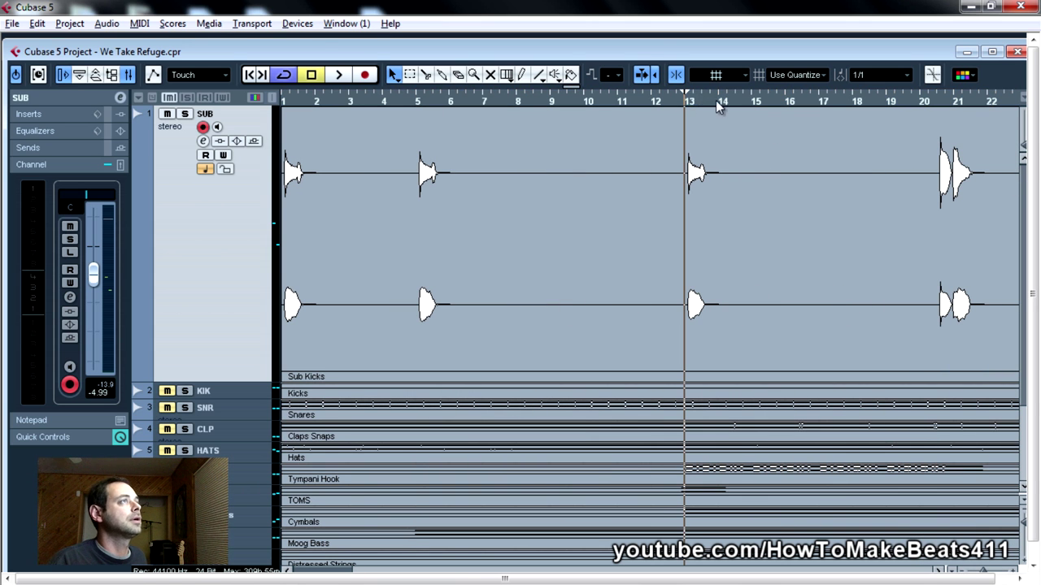
key(space)
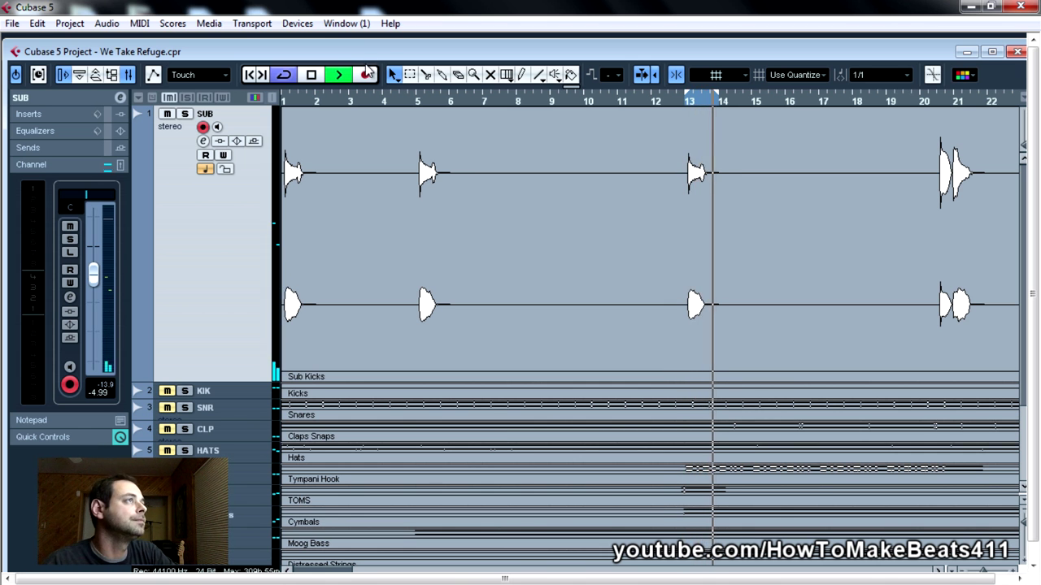
key(space)
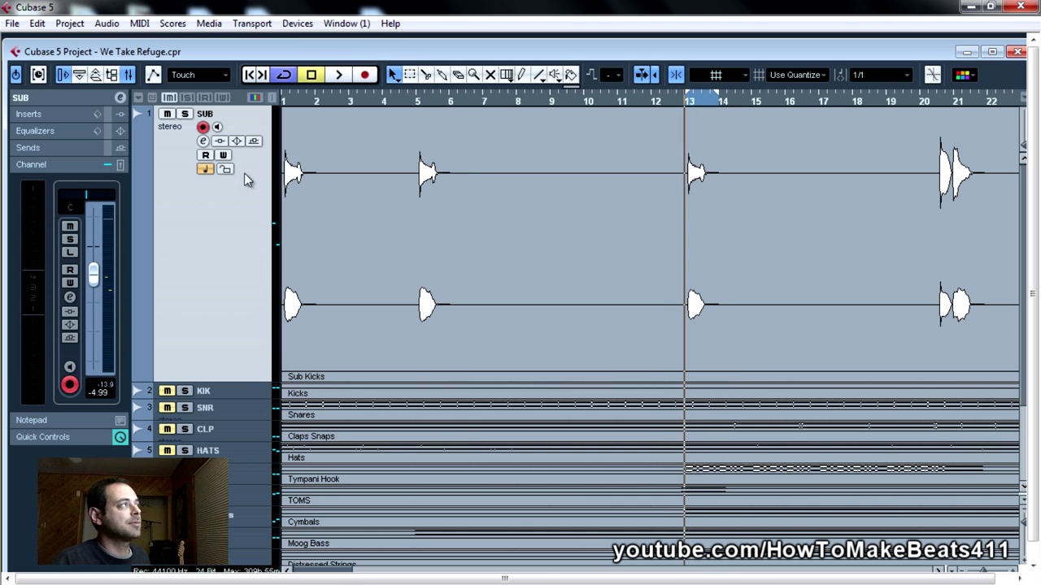
Examine the FerricTDS plug-in on the SUB channel's first insert and its preset list, leaving Acc. bass selected
key(F3)
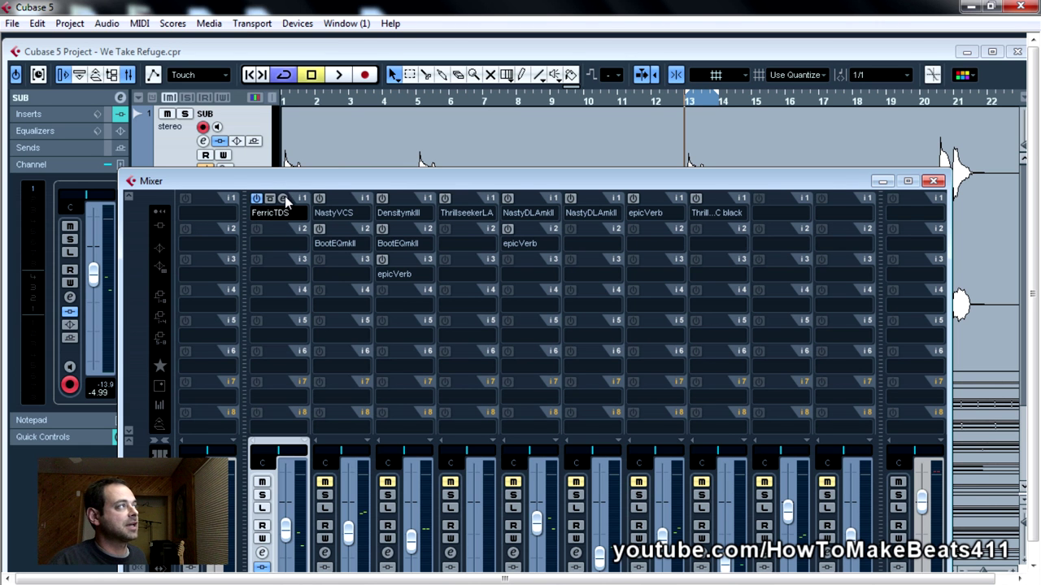
click(283, 196)
drag(329, 186, 382, 155)
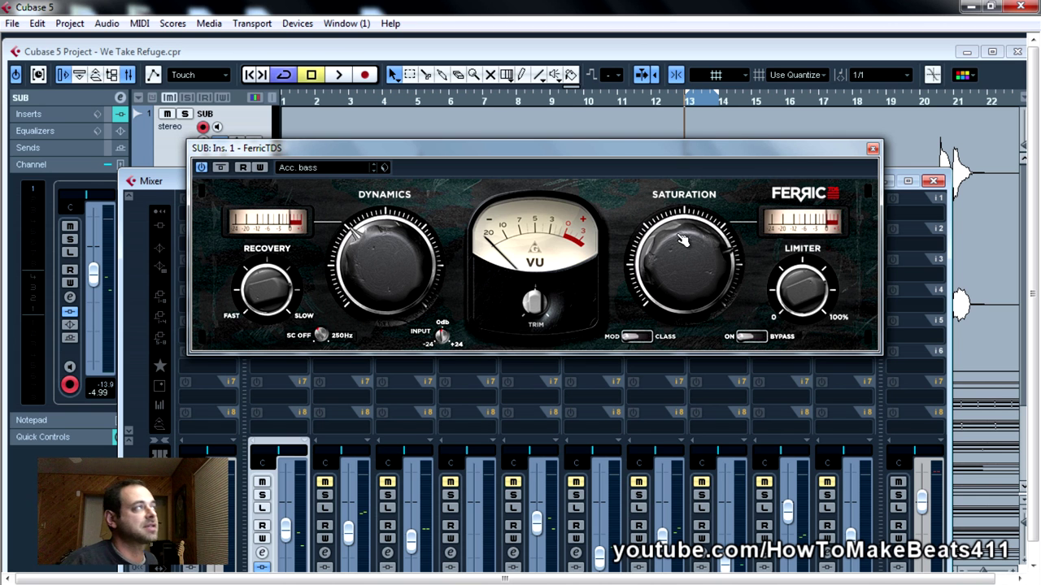
click(359, 168)
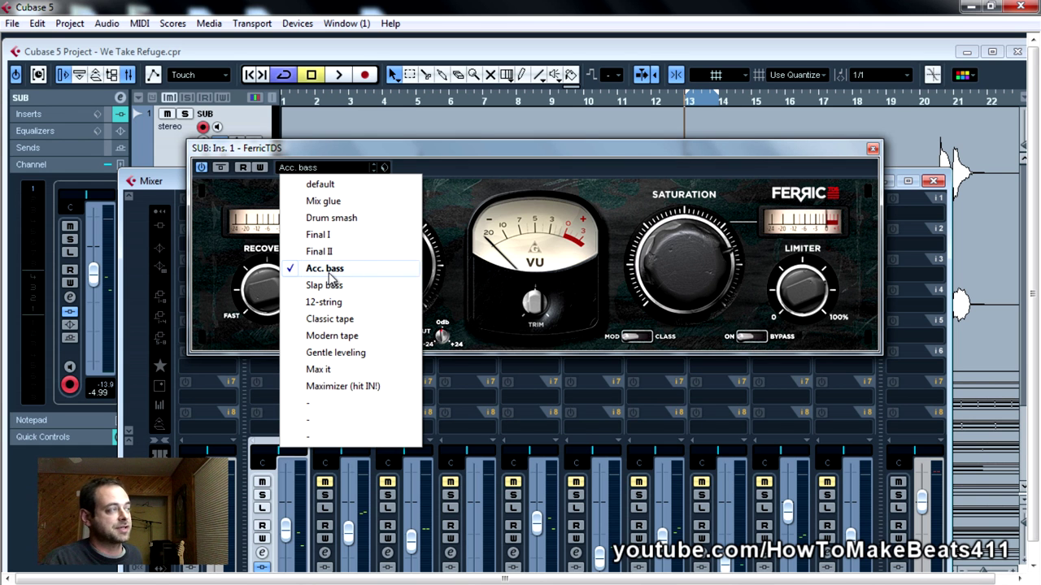
click(471, 183)
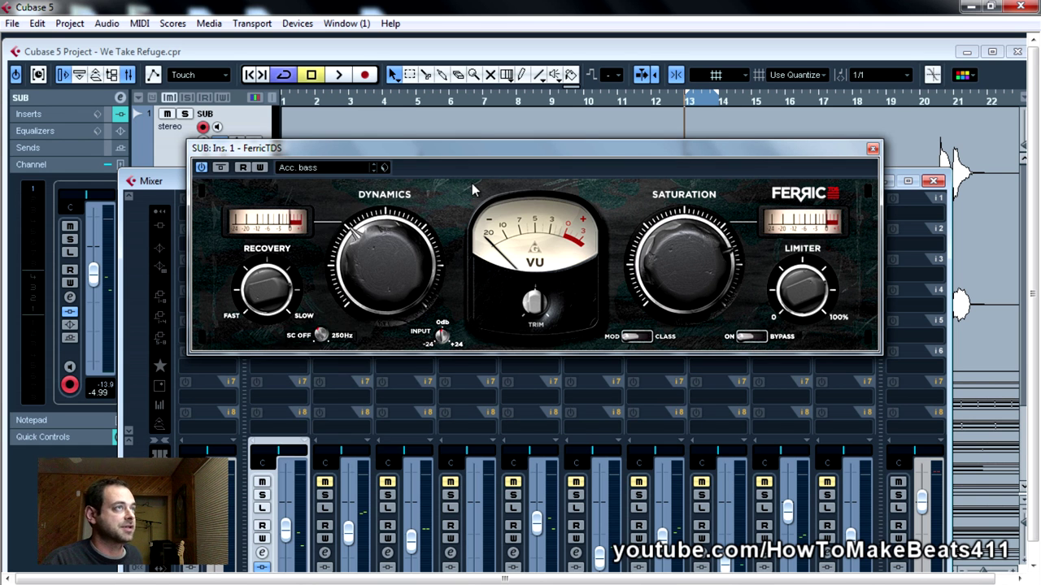
click(872, 151)
Play the SUB loop and compare the sound with FerricTDS bypassed and active
drag(257, 172, 253, 106)
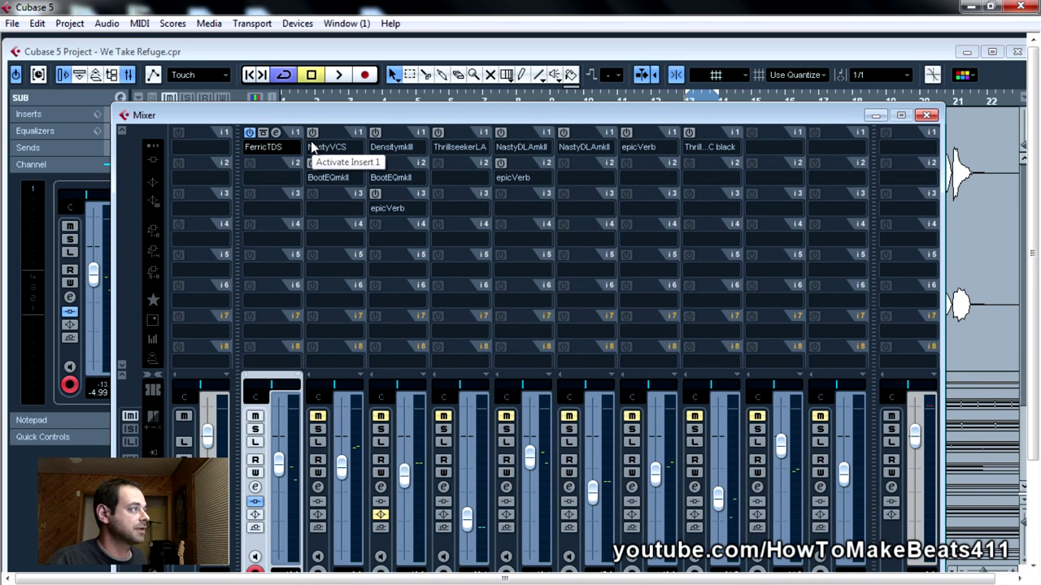
drag(302, 115, 301, 79)
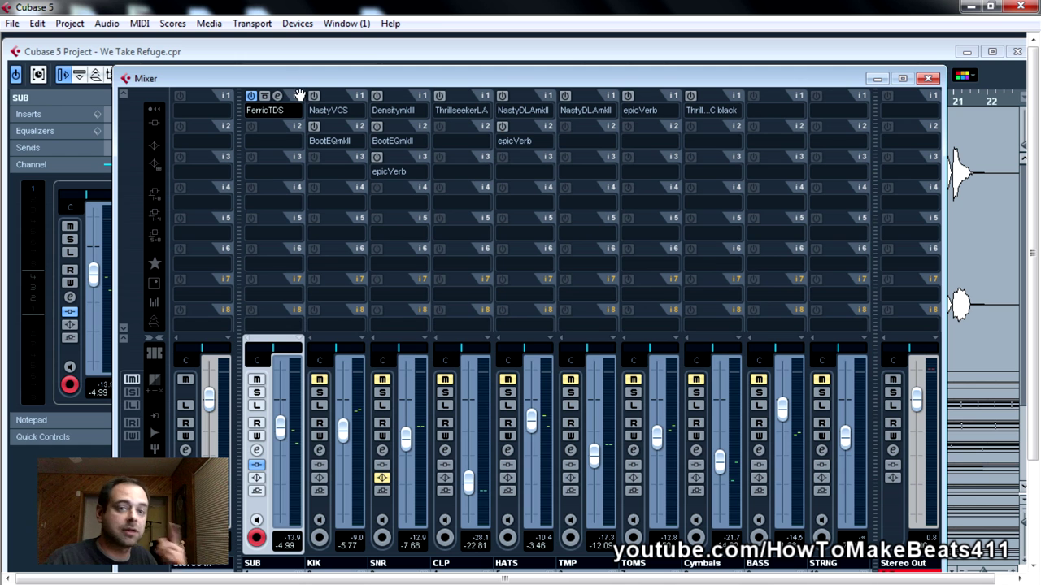
key(space)
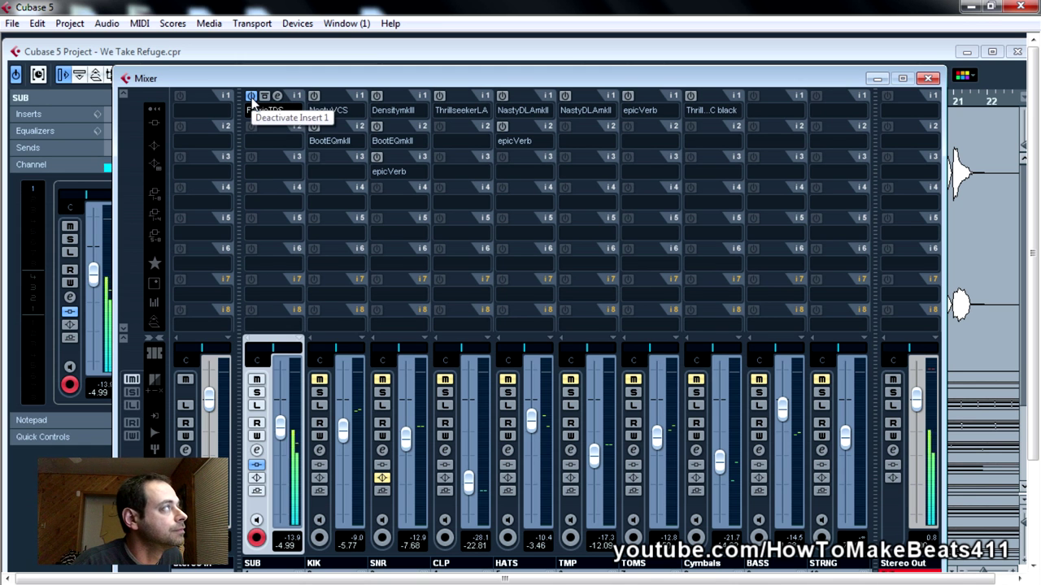
click(251, 96)
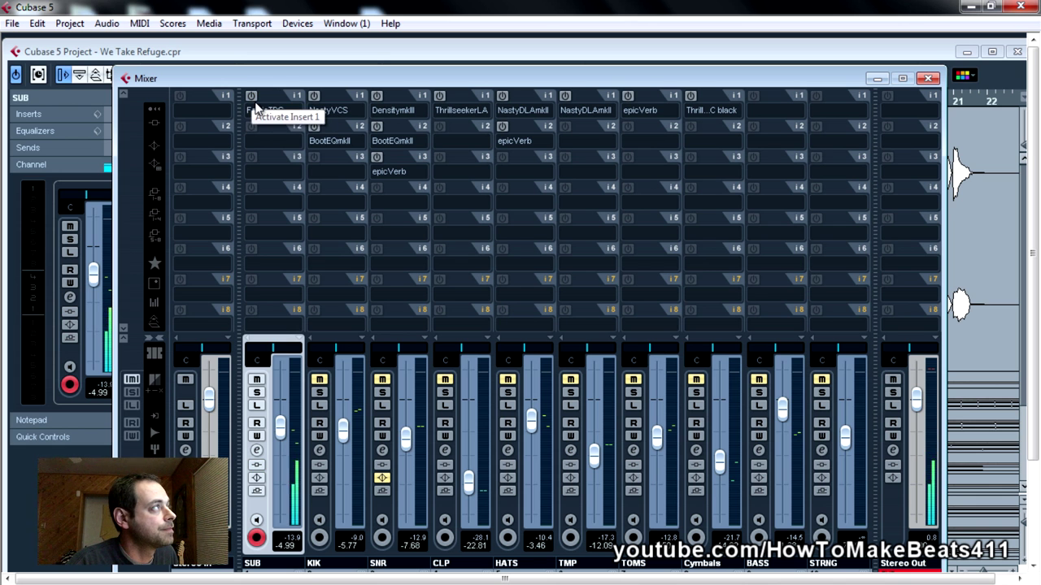
click(252, 96)
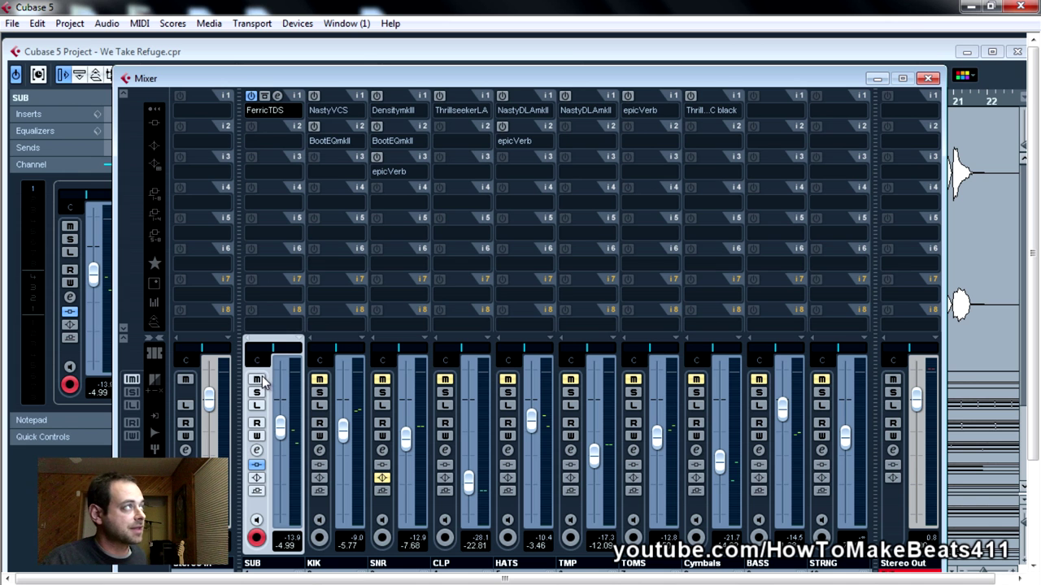
Deactivate FerricTDS on the SUB channel, mute SUB and unmute KIK
click(252, 98)
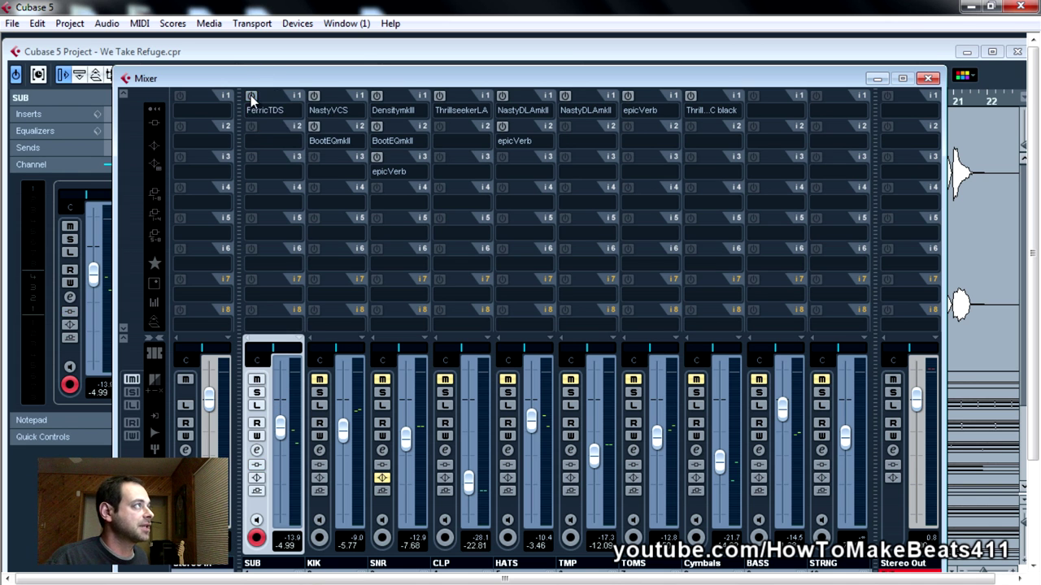
click(256, 380)
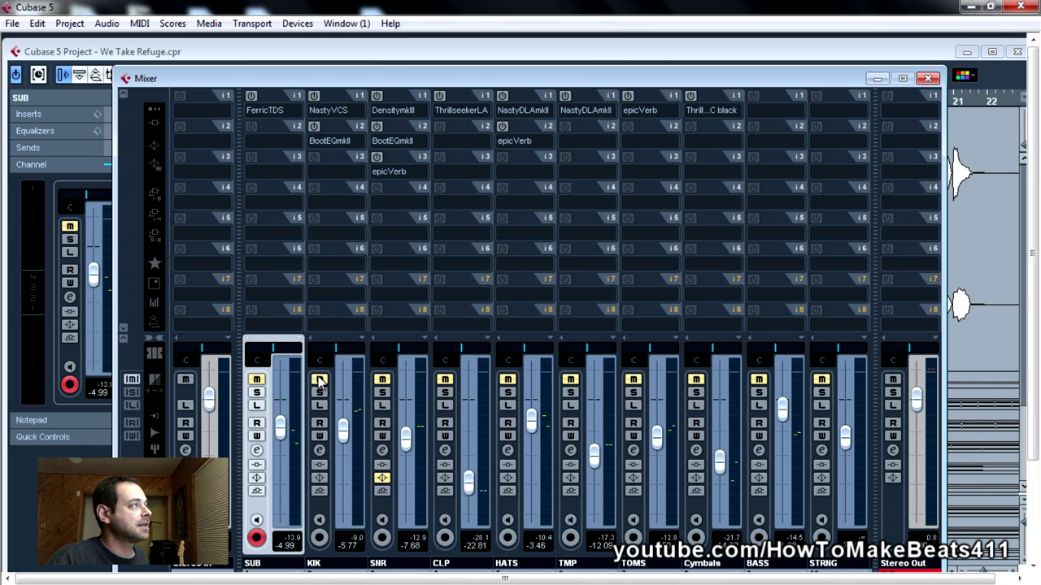
Close the mixer, extend the loop range to bars 13 through 18 and play the KIK track
drag(452, 74, 501, 246)
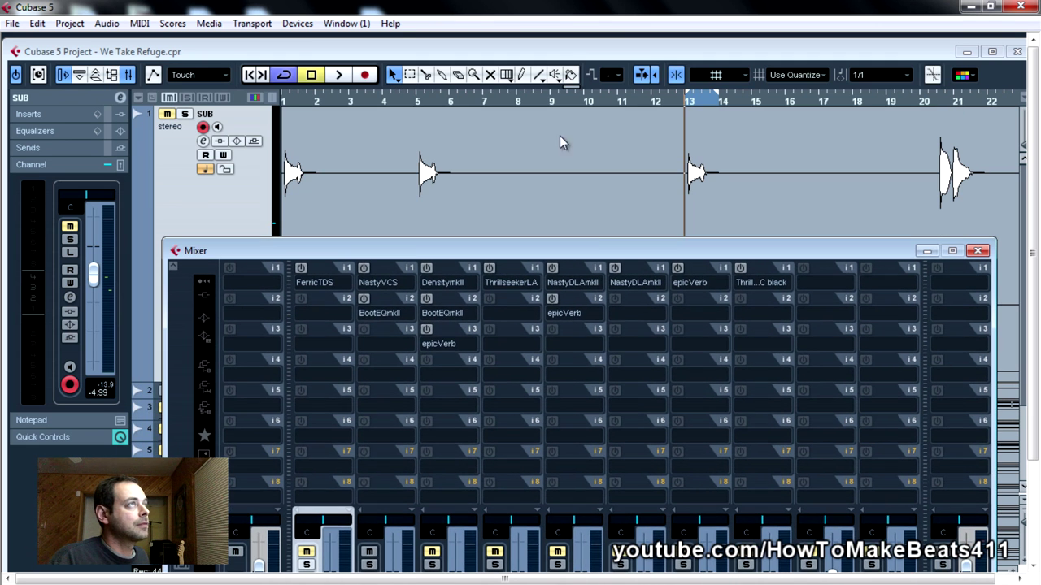
key(F3)
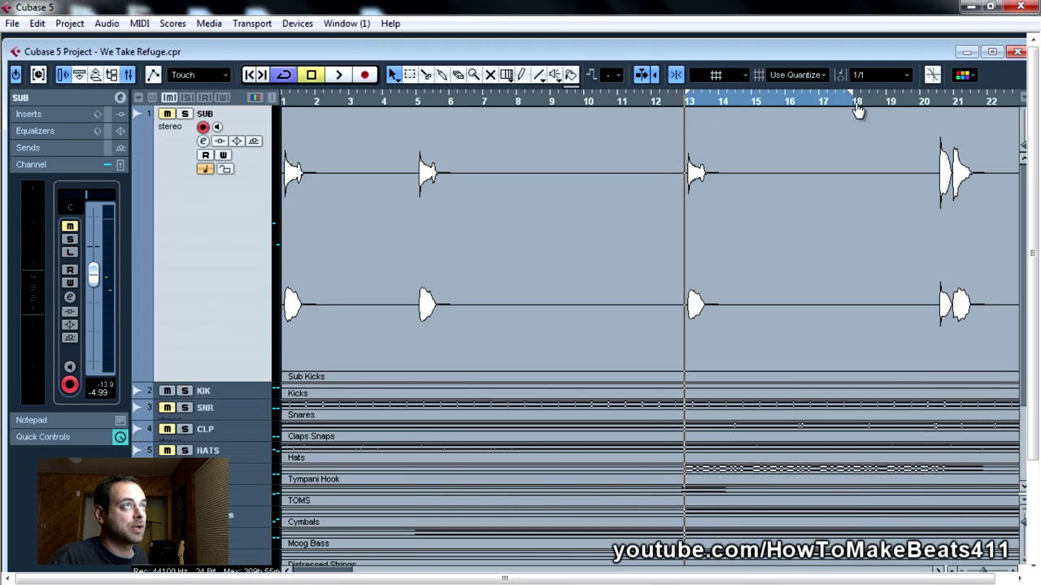
key(space)
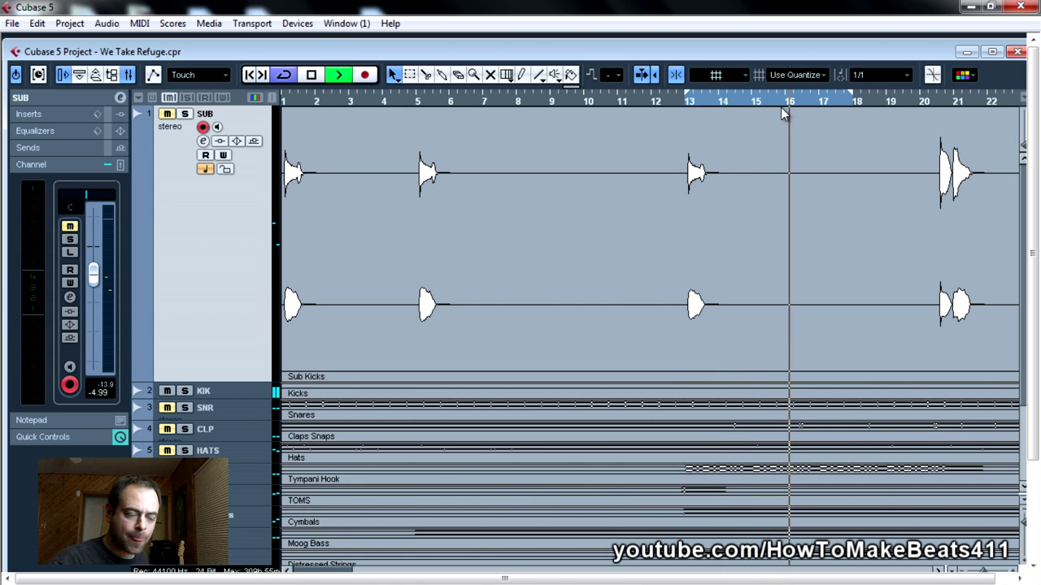
key(space)
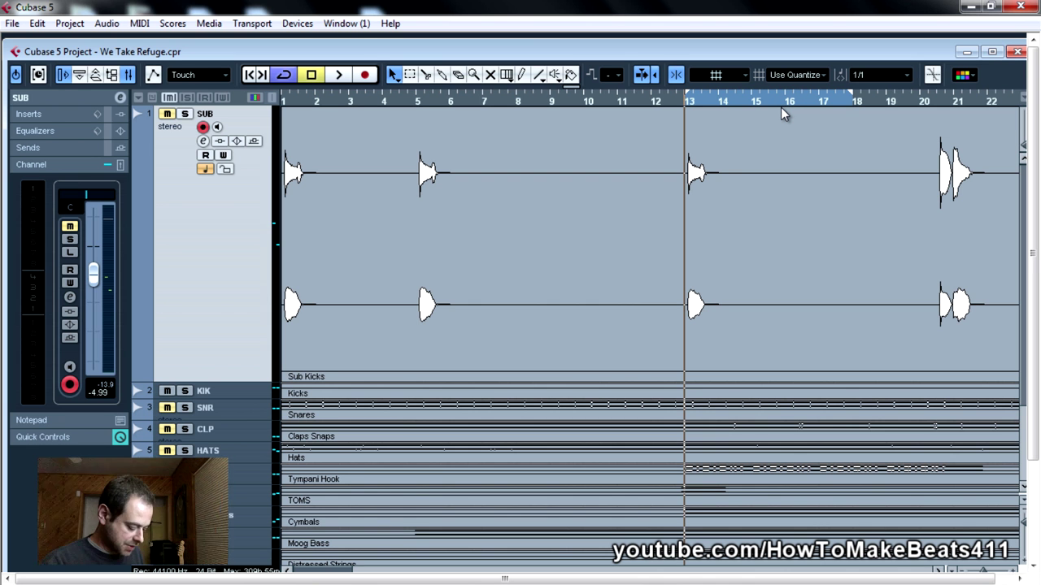
Activate NastyVCS on the KIK channel's first insert and open its editor from the mixer
key(F3)
drag(575, 245, 598, 78)
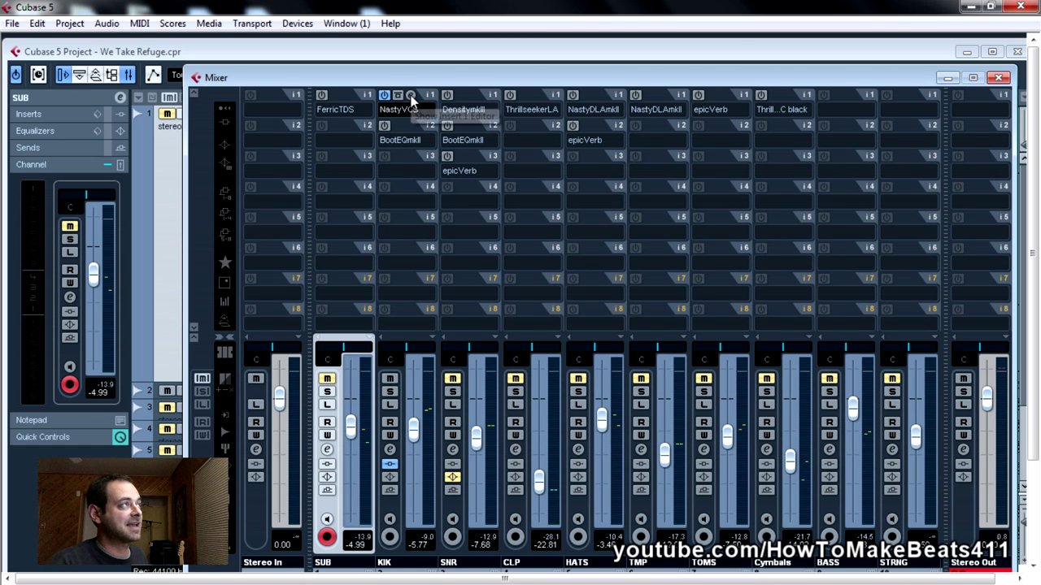
click(411, 95)
drag(450, 197, 481, 189)
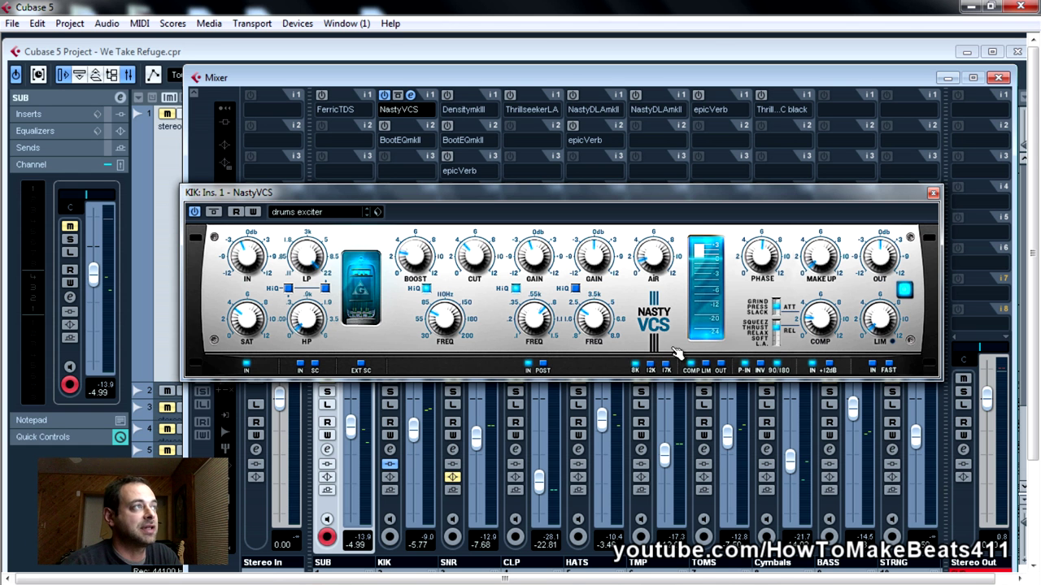
drag(491, 192, 503, 257)
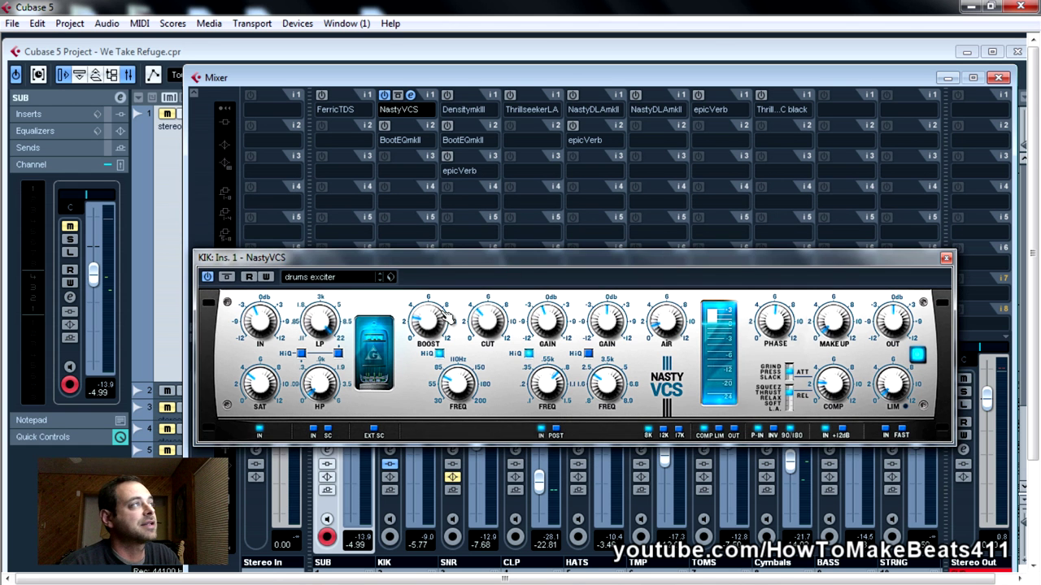
drag(401, 272, 571, 299)
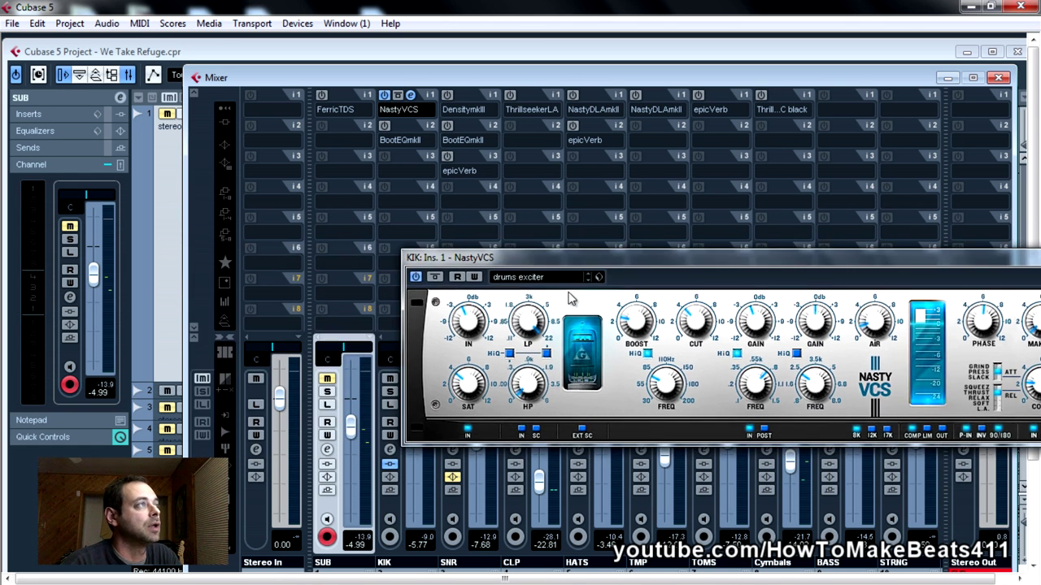
Review the NastyVCS preset list, leaving drums exciter selected, and close the plug-in editor
click(561, 278)
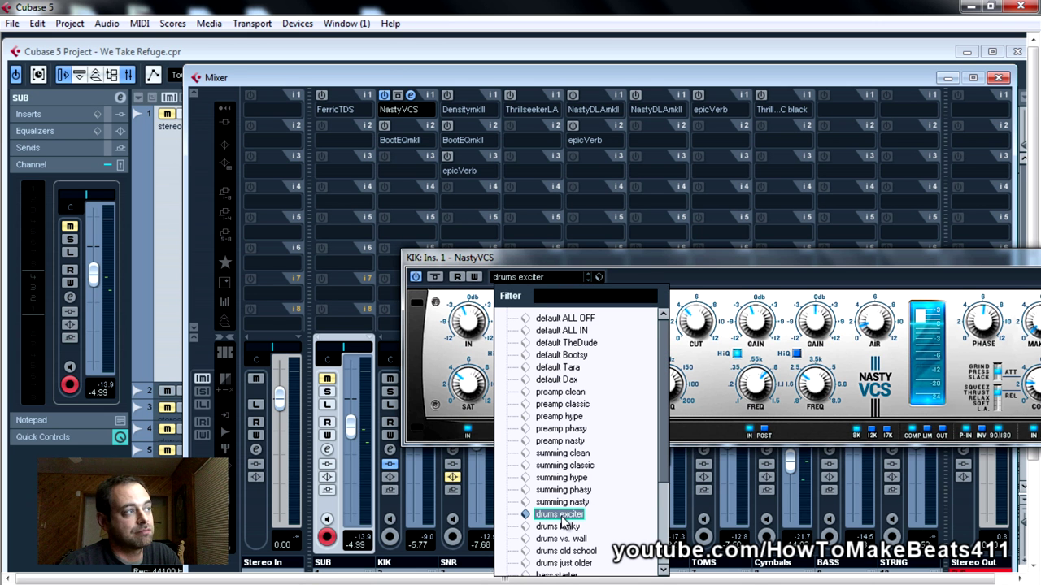
drag(707, 262, 382, 245)
click(845, 256)
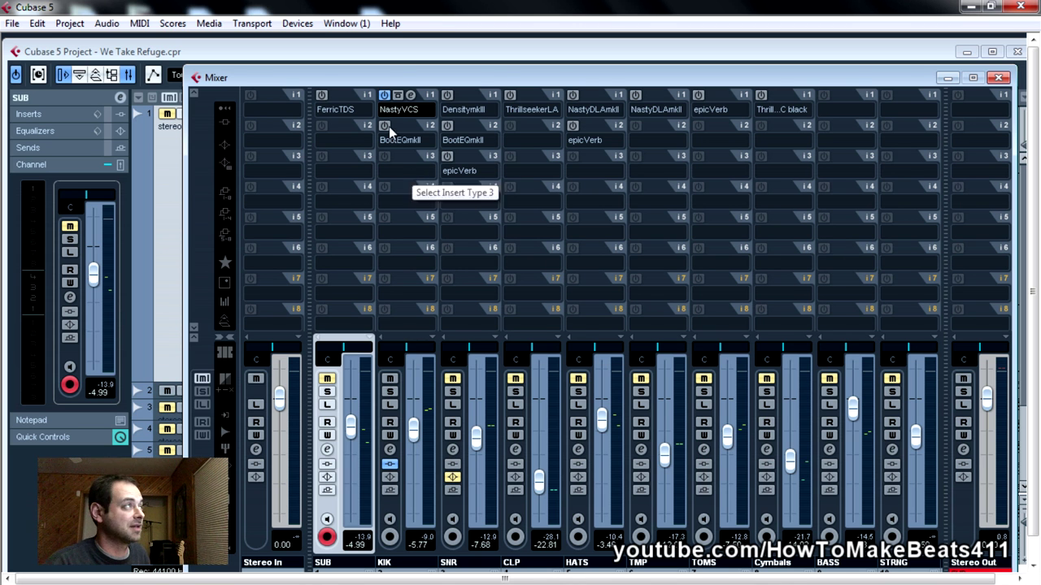
Play the KIK loop and compare the sound with NastyVCS bypassed and active
mouse_move(380, 81)
mouse_down()
mouse_move(367, 187)
mouse_move(386, 176)
mouse_move(369, 102)
mouse_move(385, 71)
mouse_up()
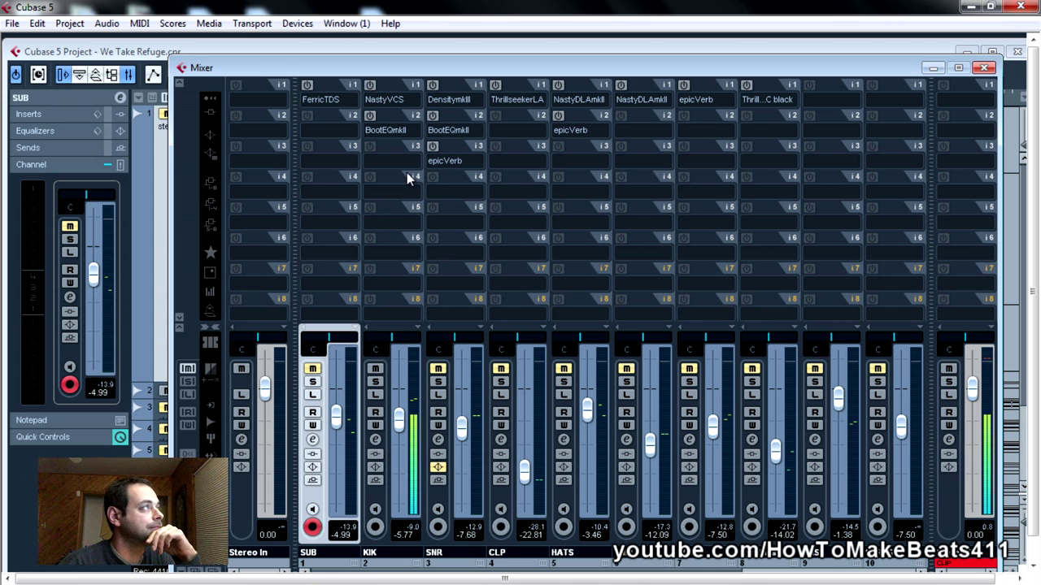
click(371, 86)
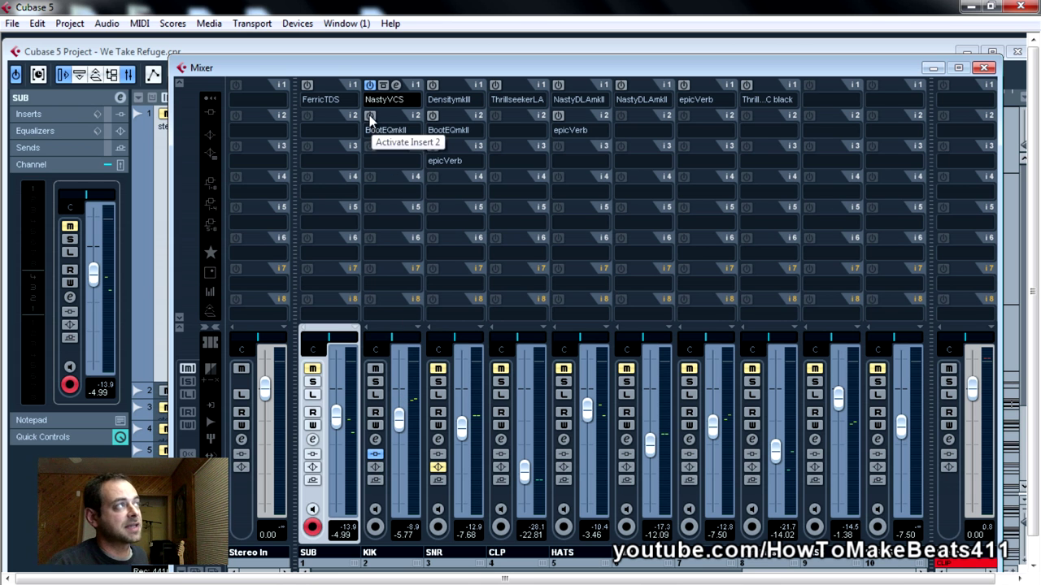
Activate BootEQmkII on the KIK channel's second insert and open its editor beside the KIK inserts
click(396, 116)
drag(767, 69, 563, 91)
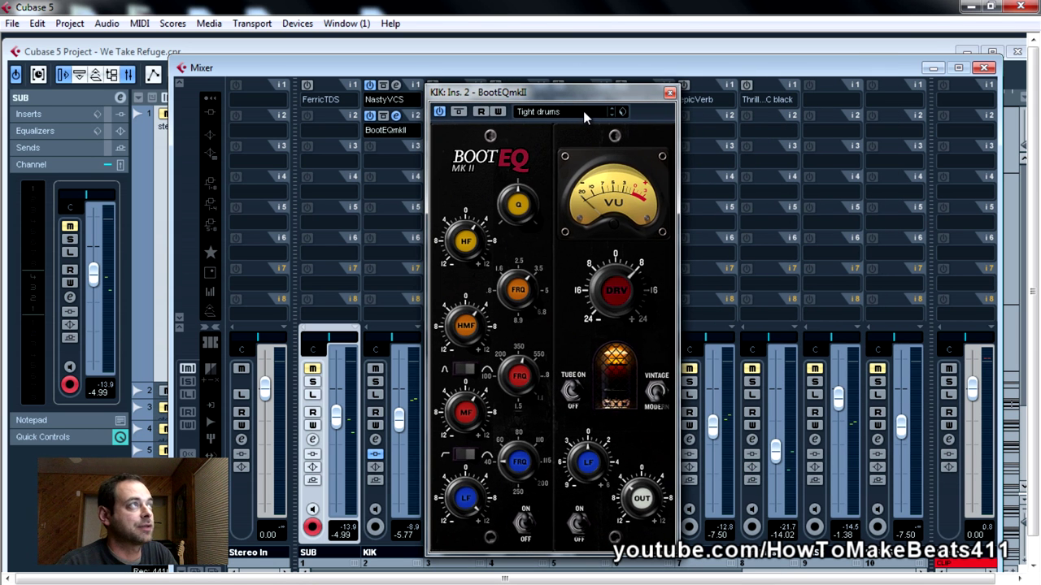
Review the BootEQmkII preset list, keeping Tight drums, and move the editor clear of the KIK inserts
click(583, 111)
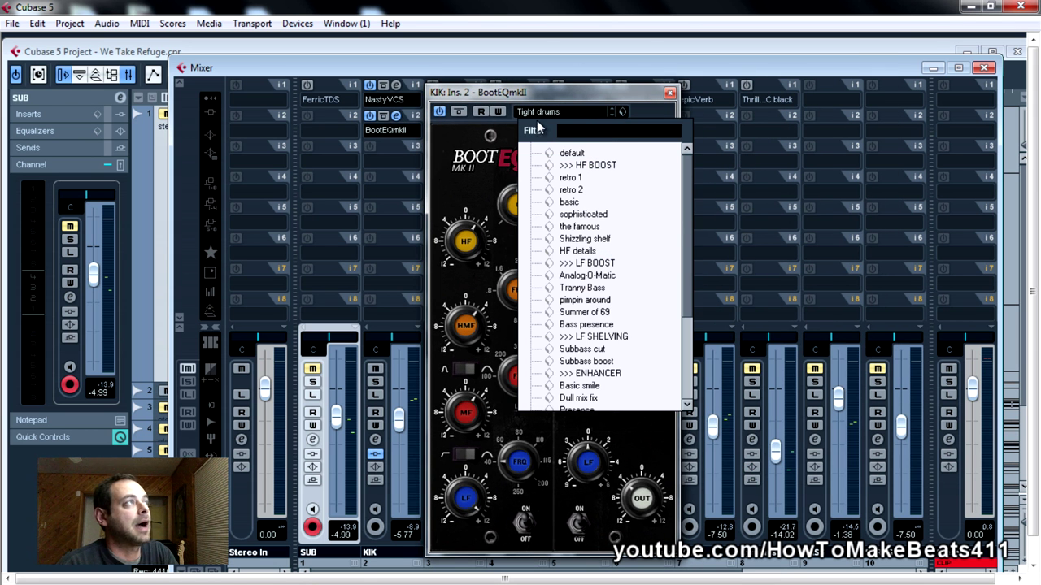
click(643, 110)
drag(570, 92, 716, 76)
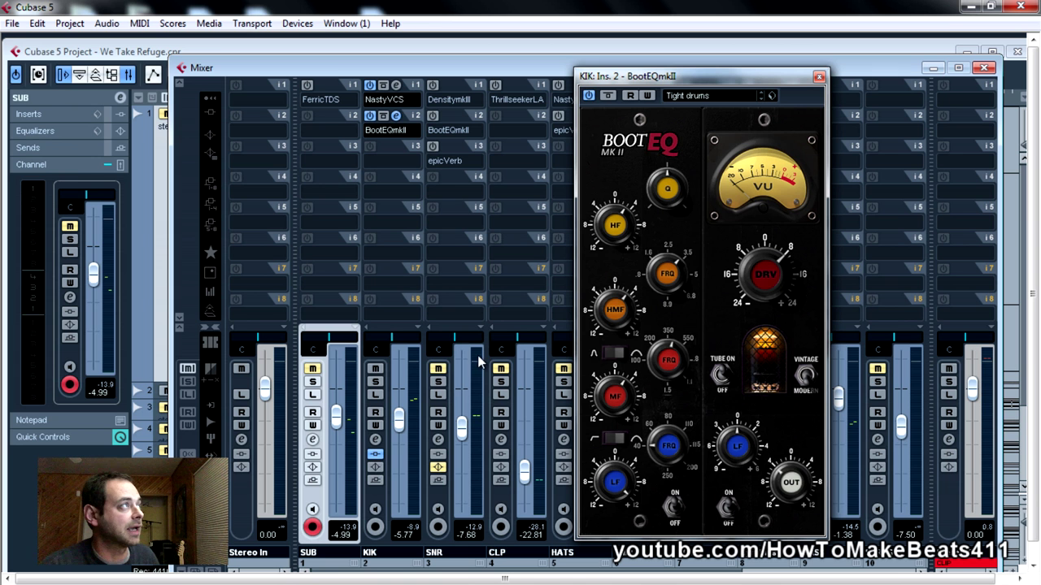
Play the KIK loop and compare the sound repeatedly with all KIK inserts bypassed and active
click(376, 455)
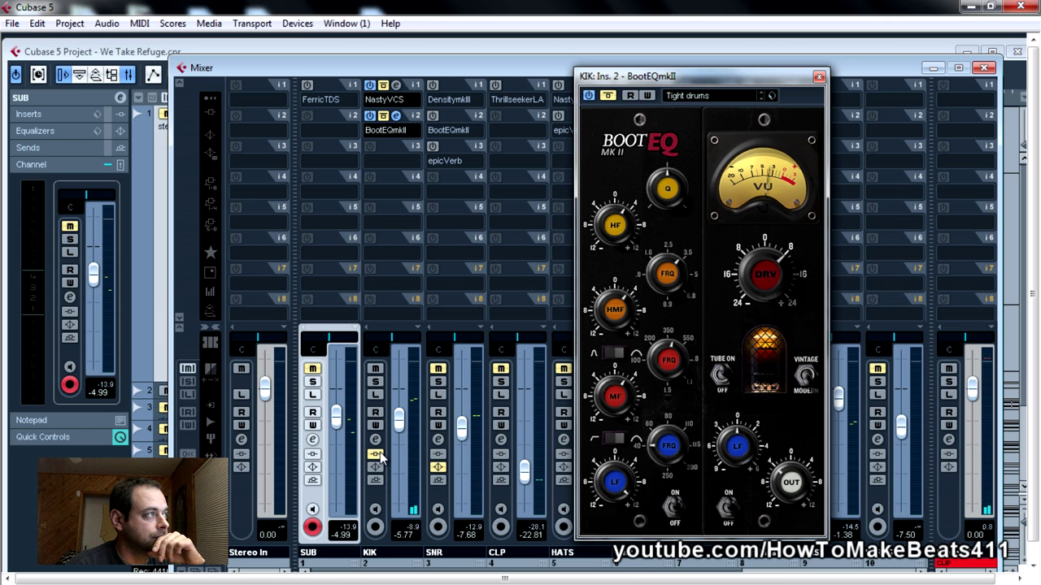
click(376, 454)
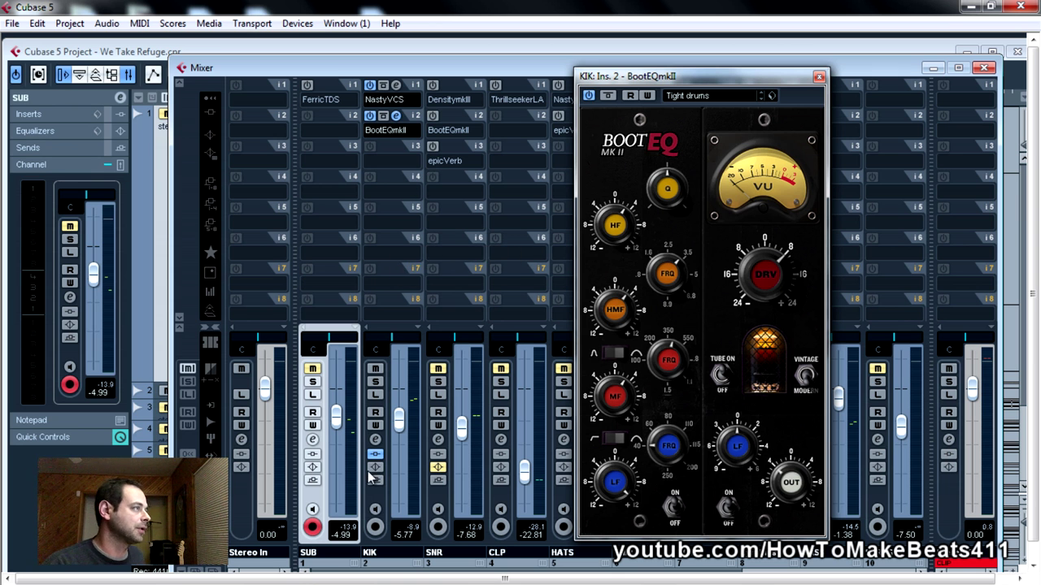
key(space)
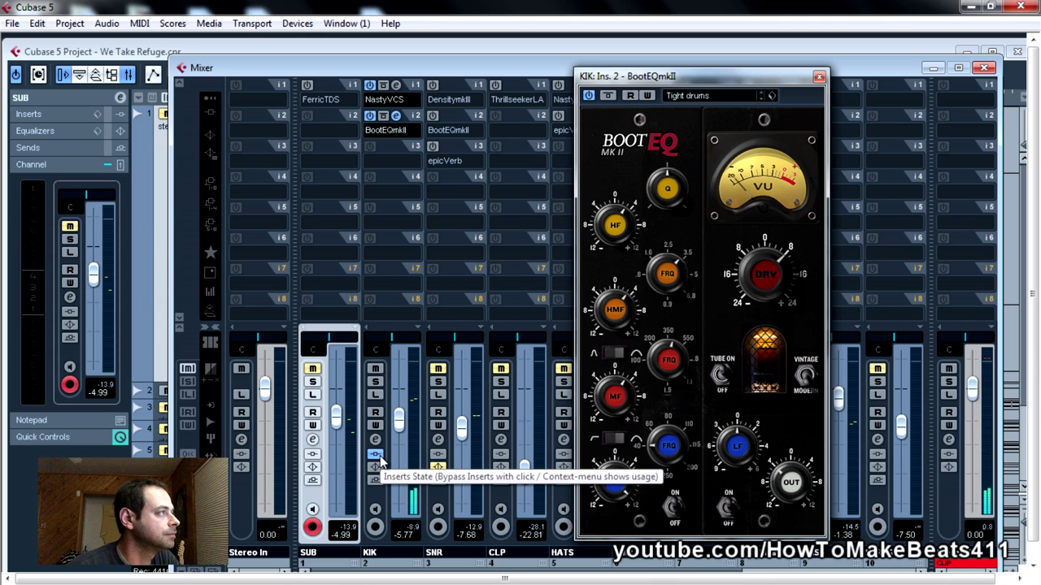
click(377, 458)
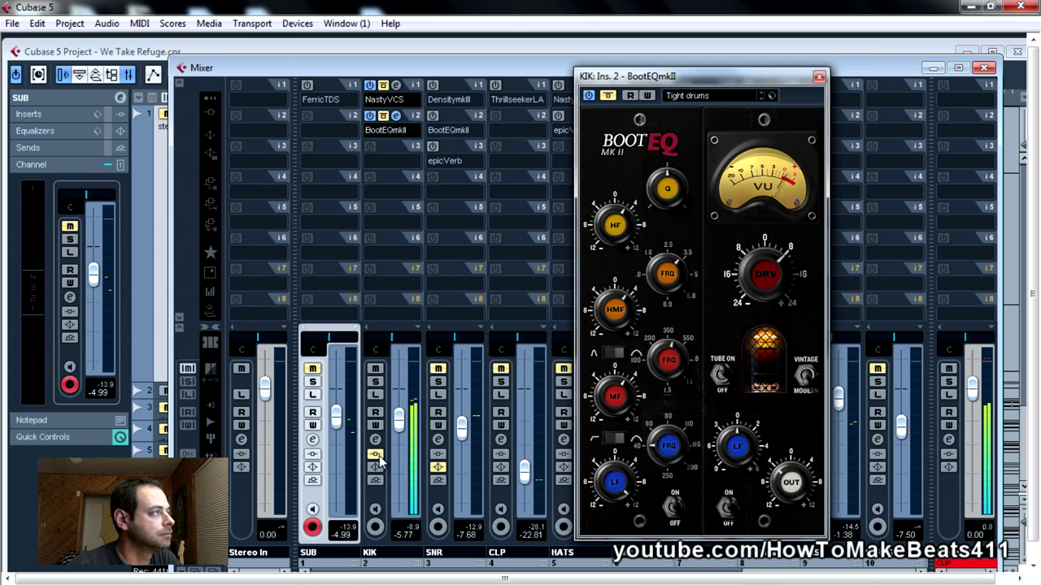
click(376, 454)
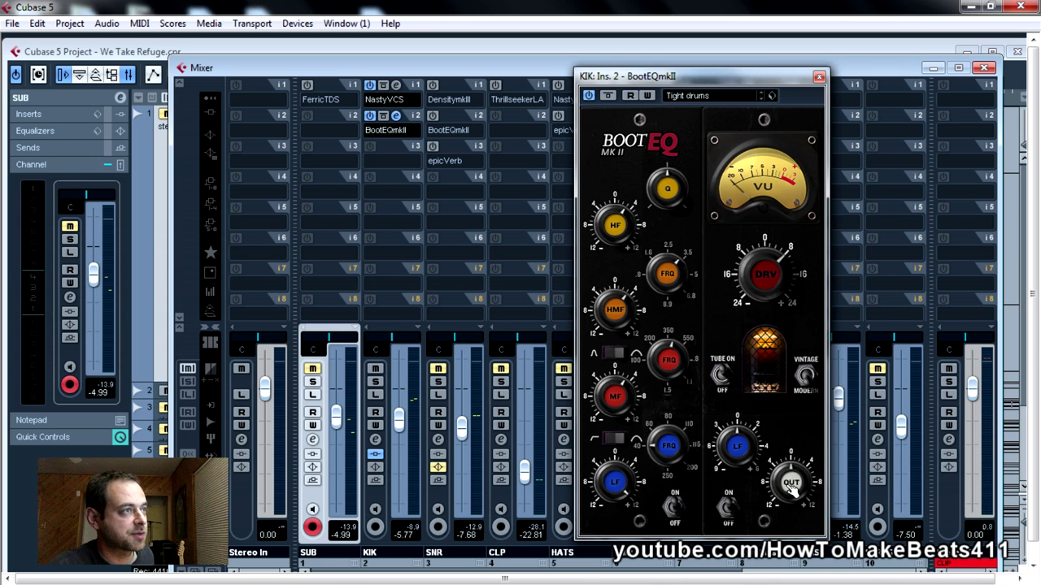
click(374, 456)
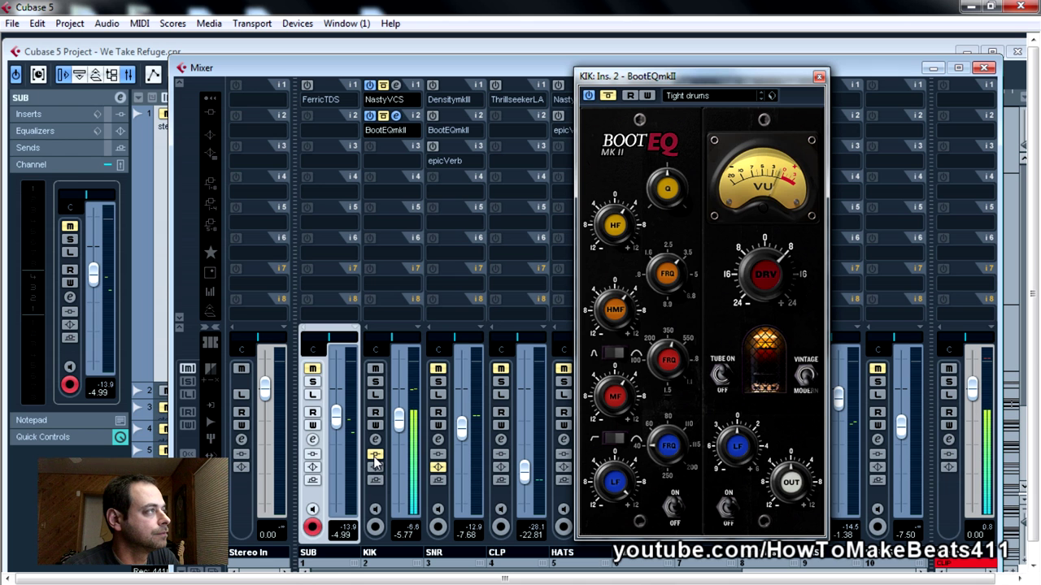
click(374, 456)
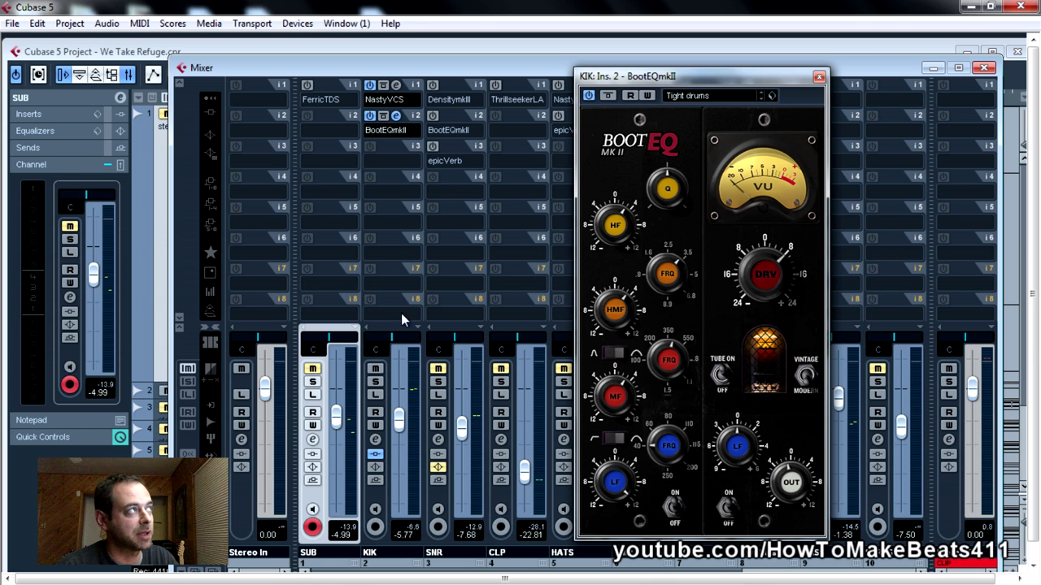
click(378, 454)
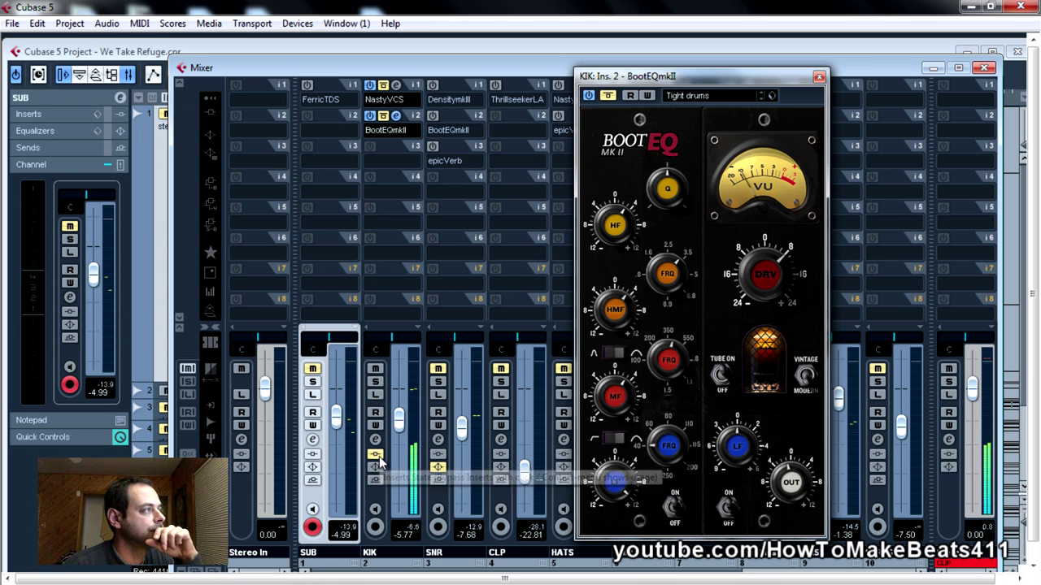
click(376, 456)
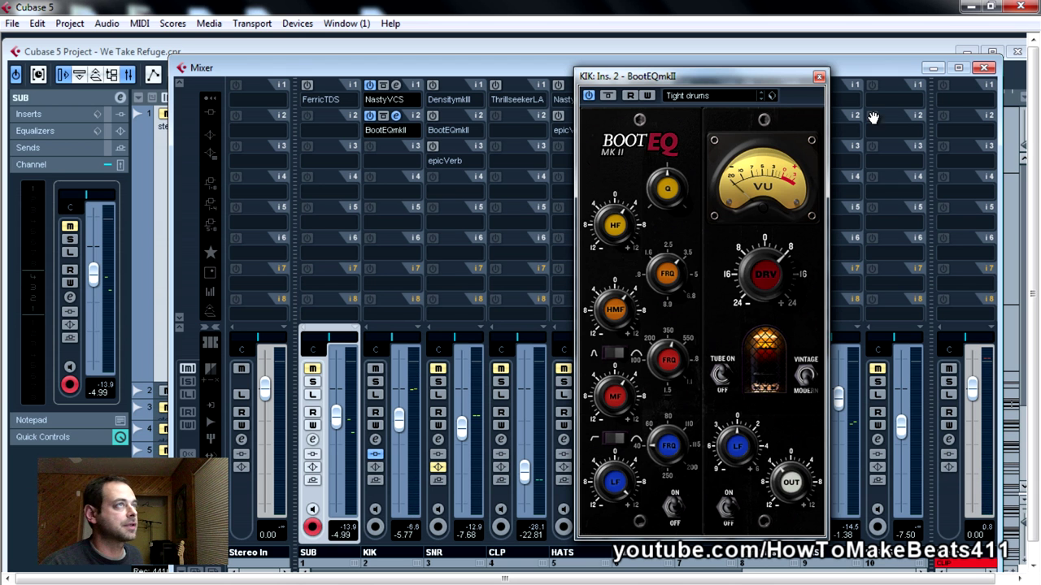
Close the BootEQmkII editor, switch off the KIK inserts, and swap the muting so SNR is heard instead of KIK
click(819, 76)
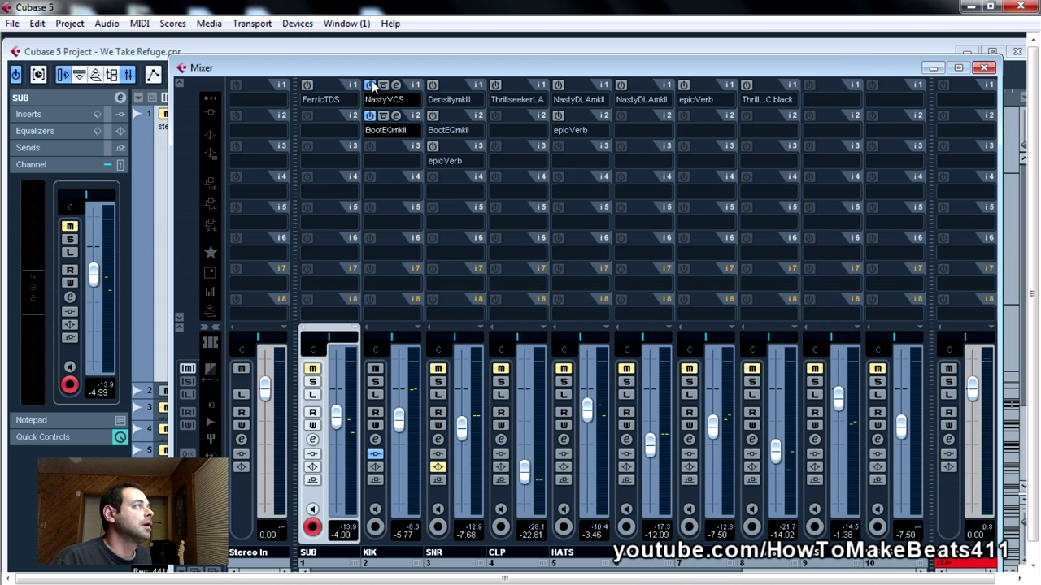
click(375, 370)
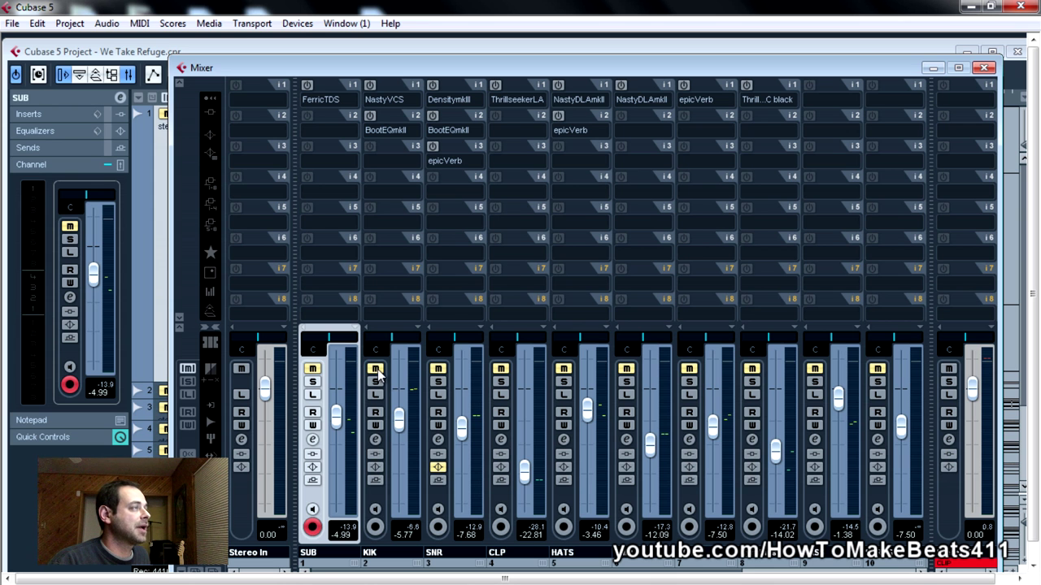
click(439, 371)
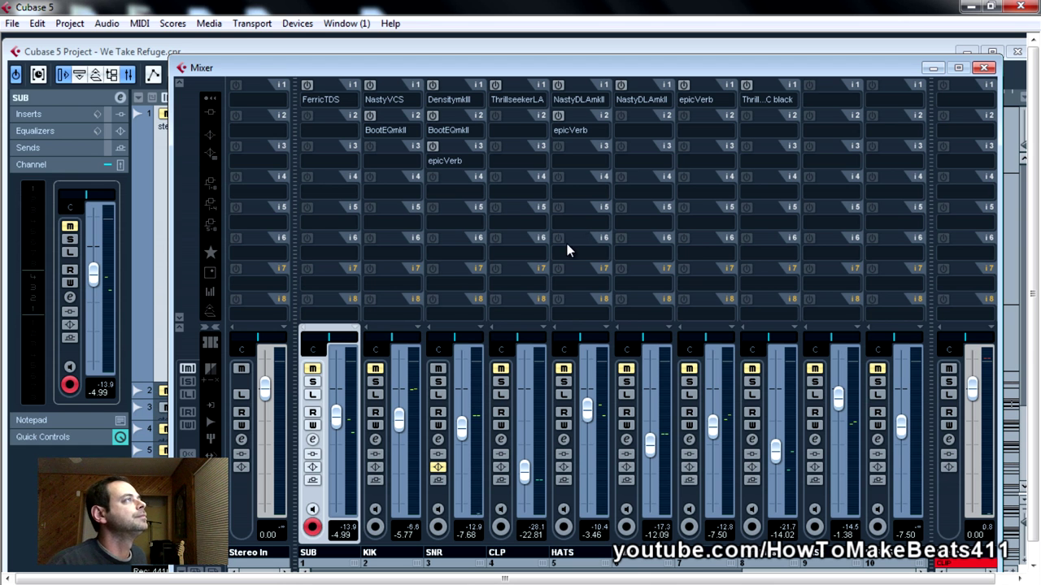
Listen to the SNR loop and examine the equalizer curve in the SNR channel settings, closing that window when done
key(space)
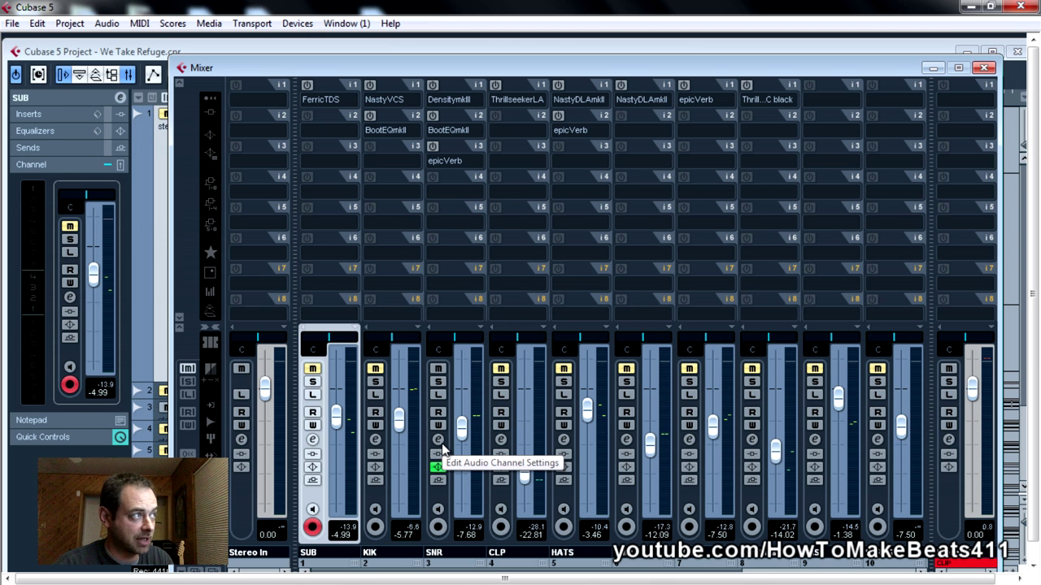
click(440, 441)
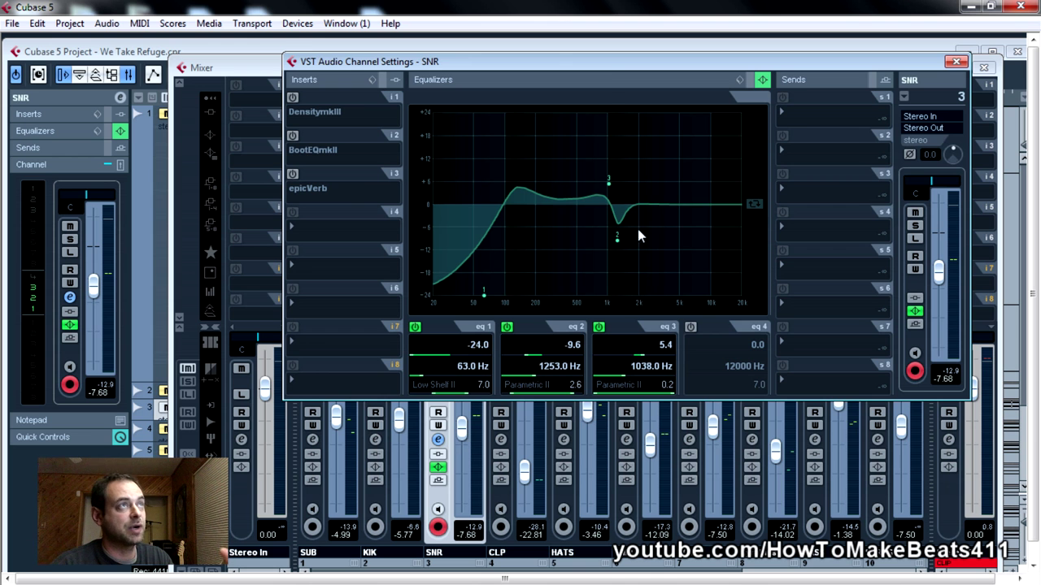
drag(611, 65, 581, 150)
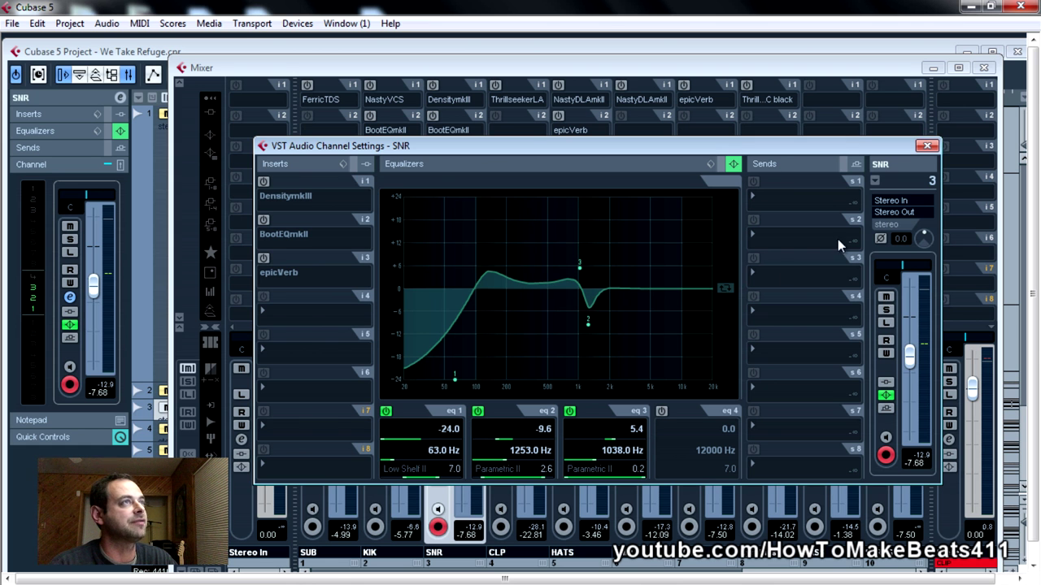
click(927, 147)
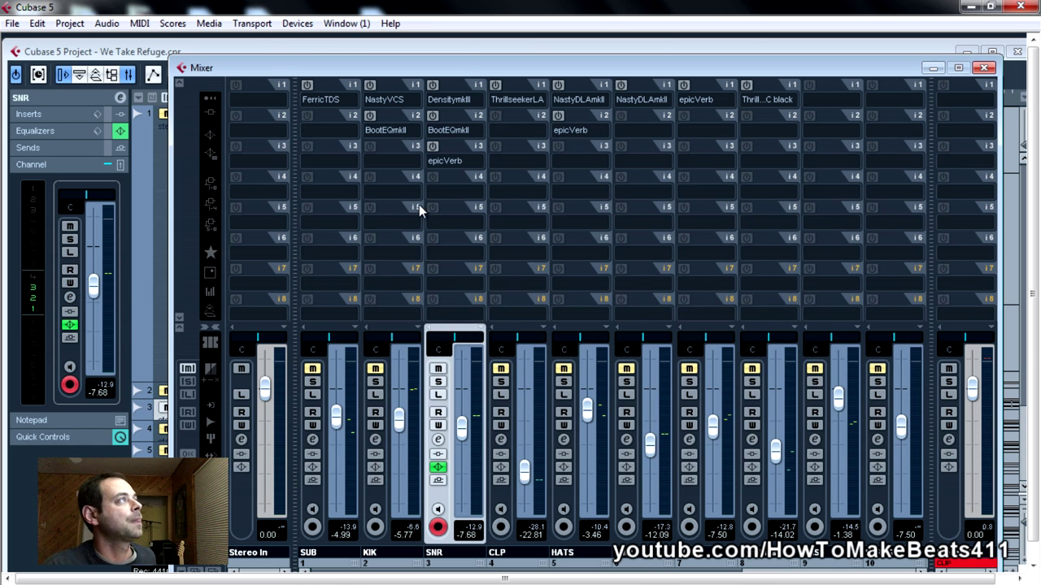
Activate DensitymkIII on the SNR channel's first insert and review its preset list, keeping schnitzel Wien
click(434, 86)
drag(458, 201, 495, 185)
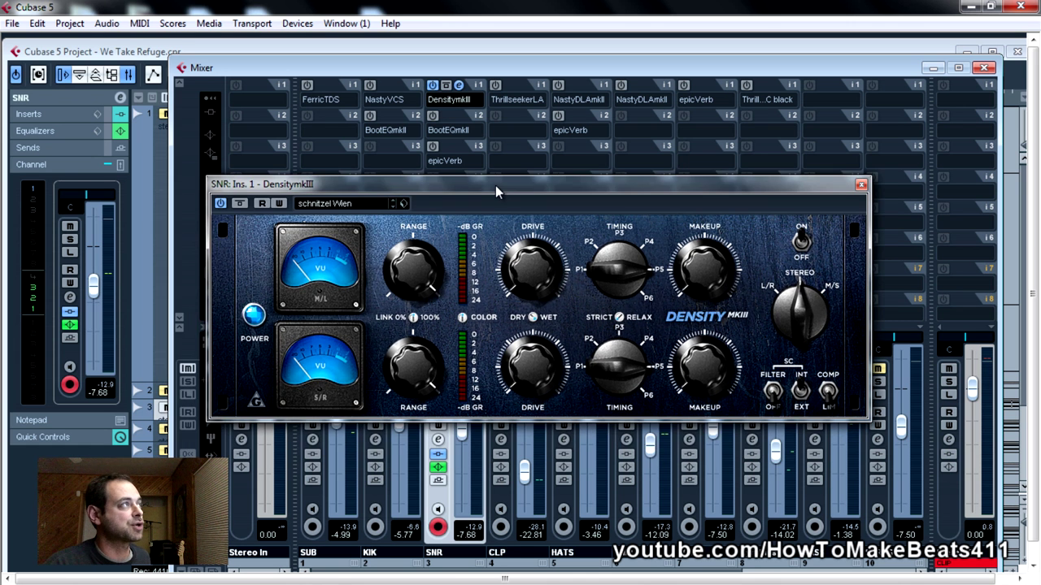
click(365, 203)
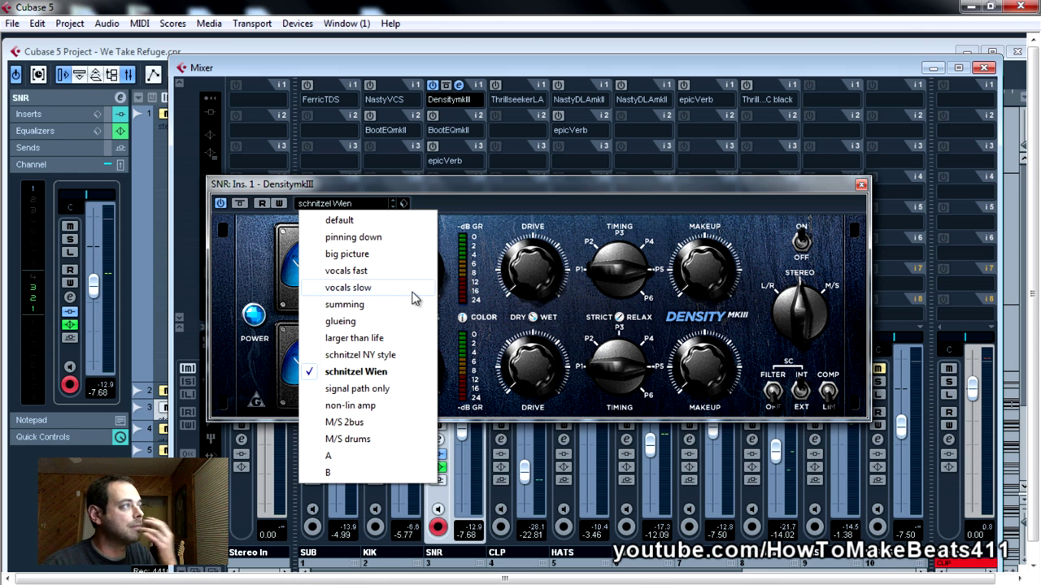
click(469, 226)
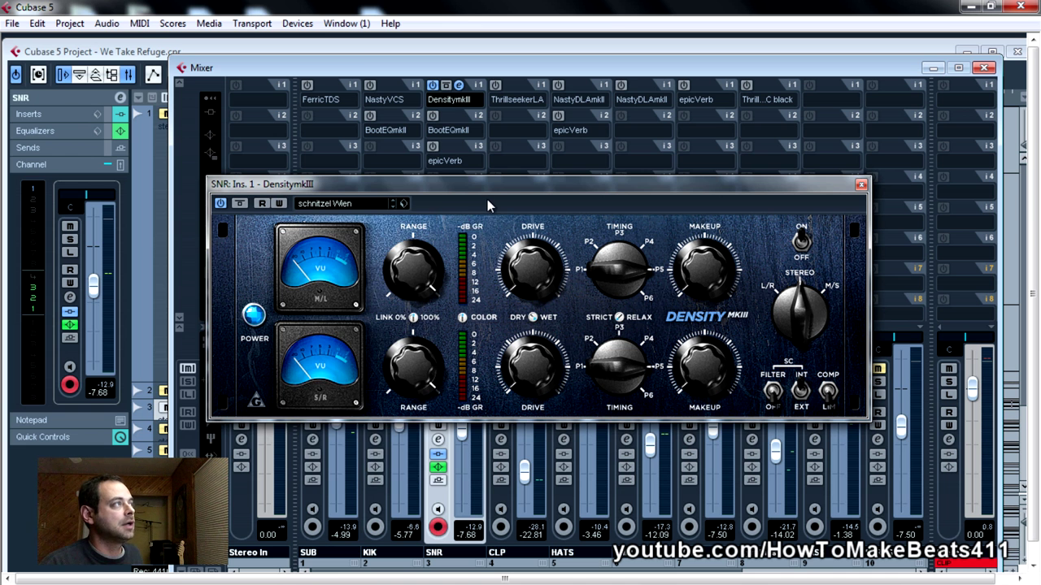
drag(506, 190, 504, 206)
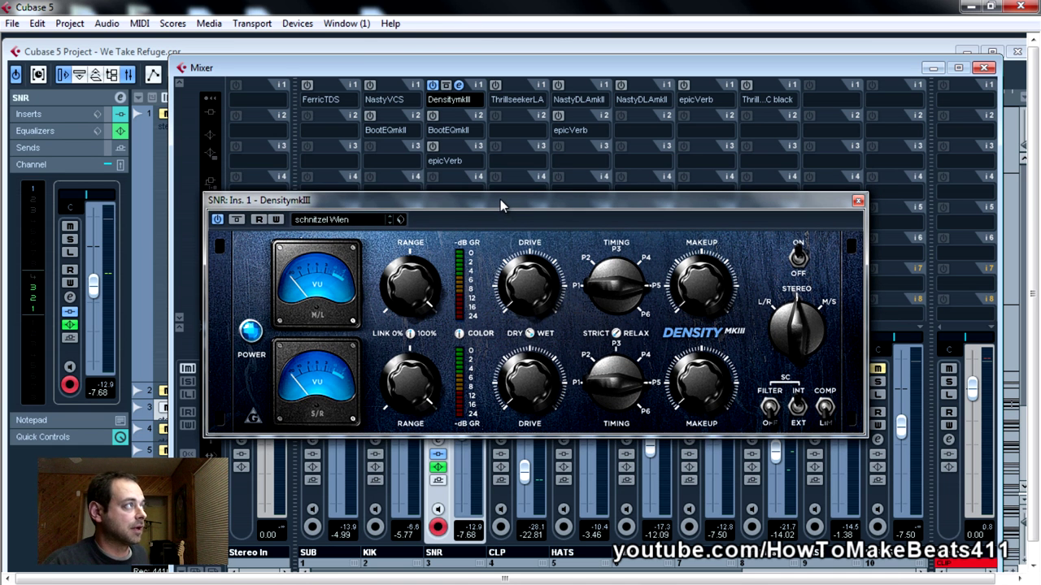
Move the DensitymkIII editor off the SNR inserts and compare the playing snare with the plug-in on and off
drag(500, 201, 756, 148)
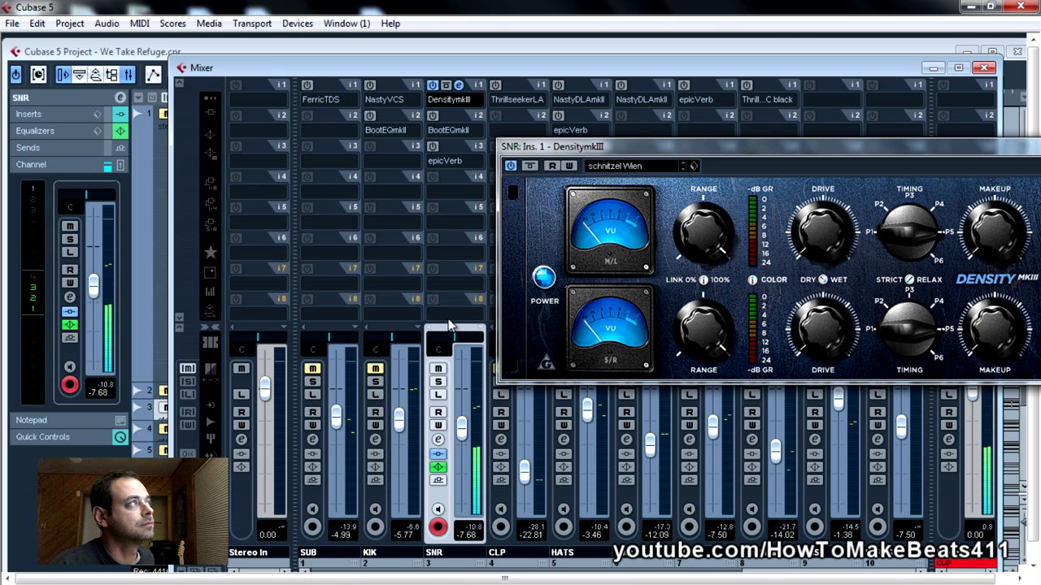
click(432, 85)
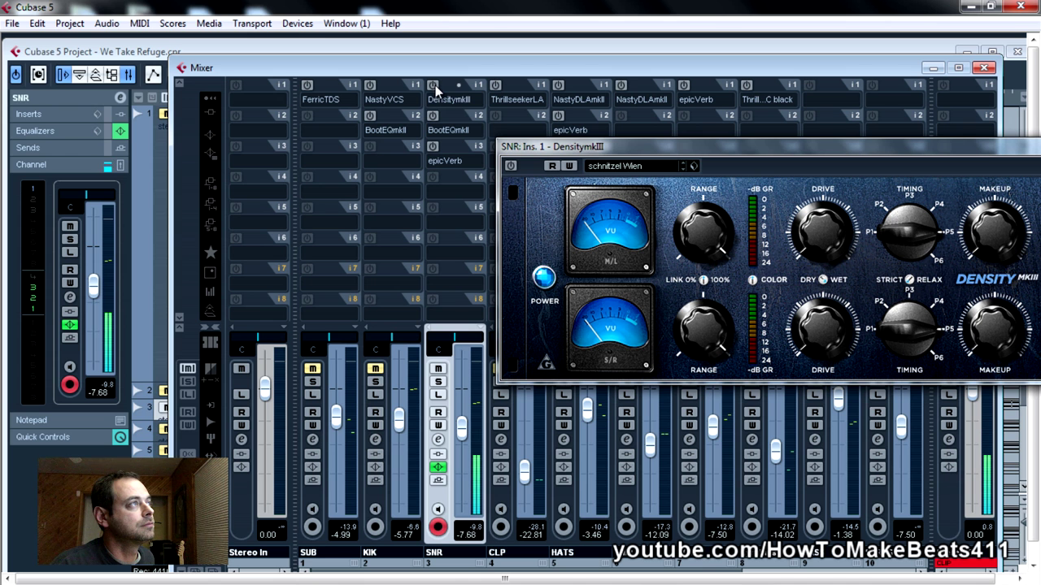
click(431, 84)
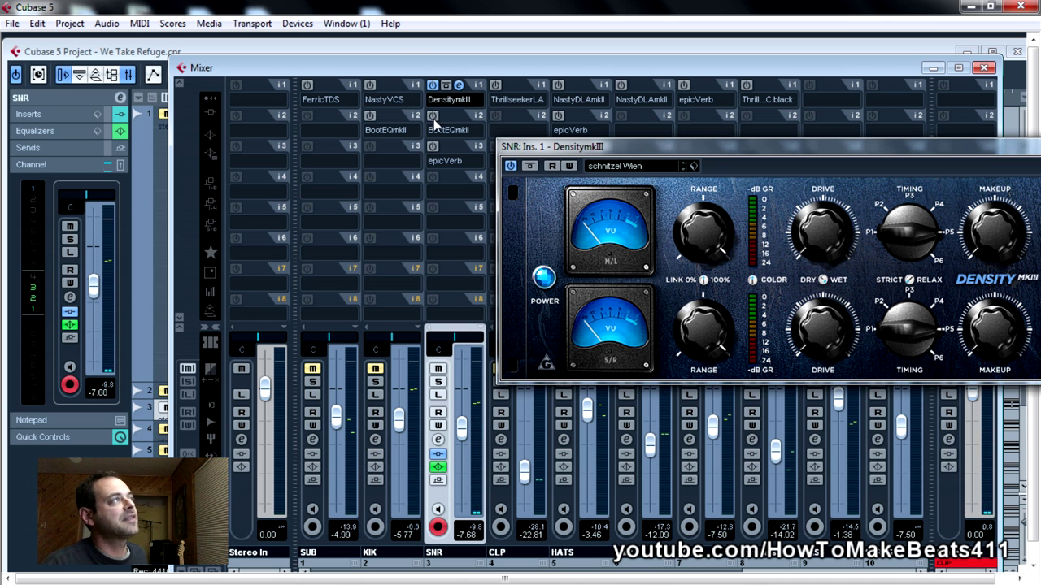
Activate BootEQmkII with the retro 1 preset on the SNR channel's second insert and lower the SNR fader to -11.42
click(459, 116)
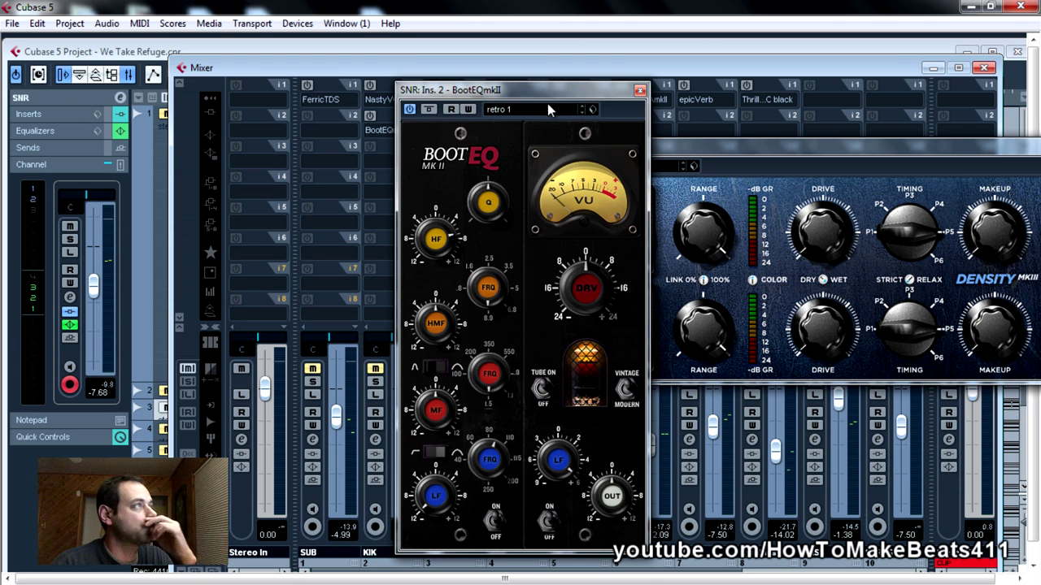
drag(552, 86, 198, 104)
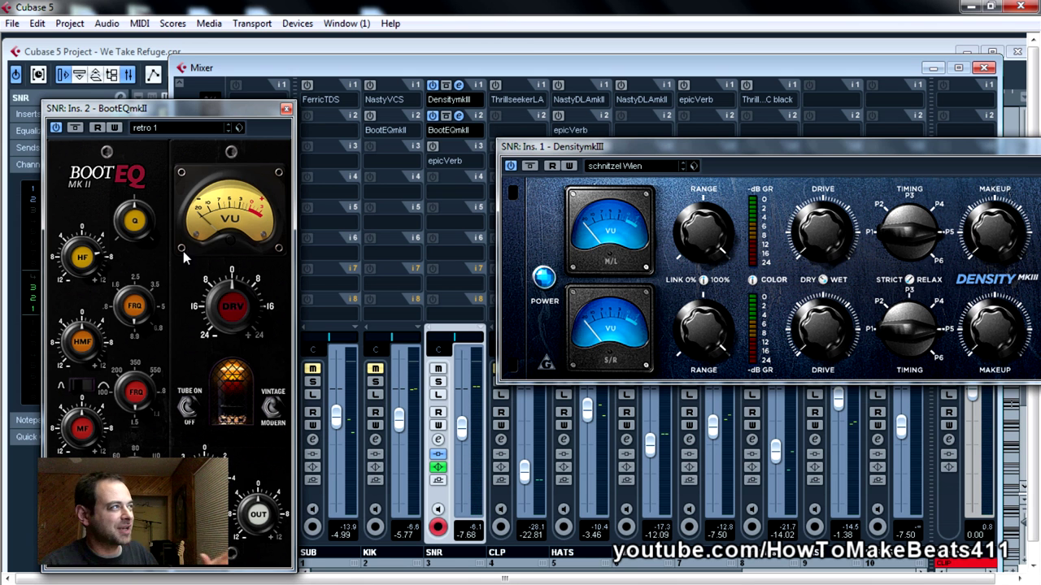
drag(462, 425, 462, 436)
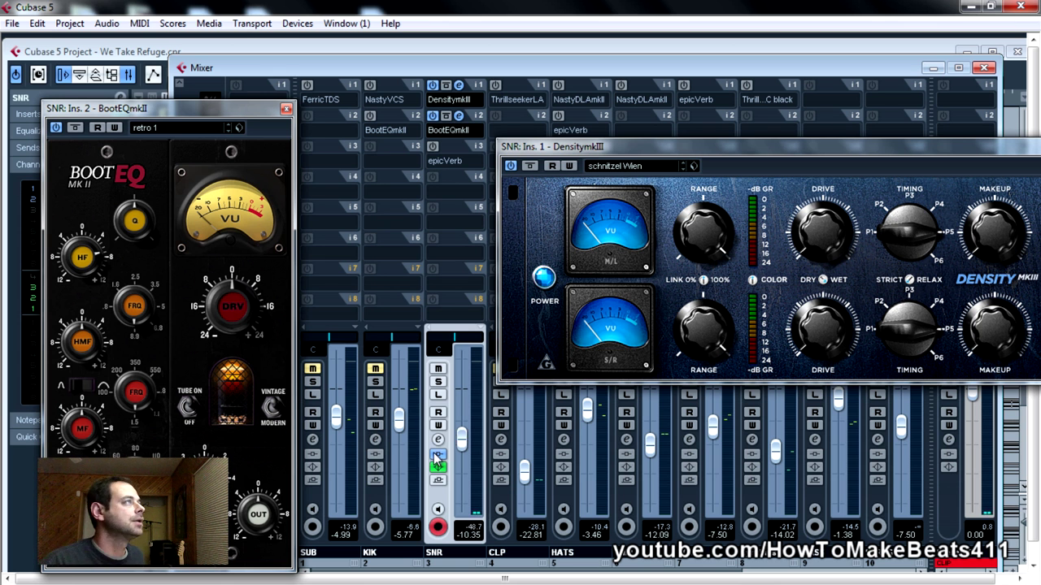
scroll(468, 444, down, 2)
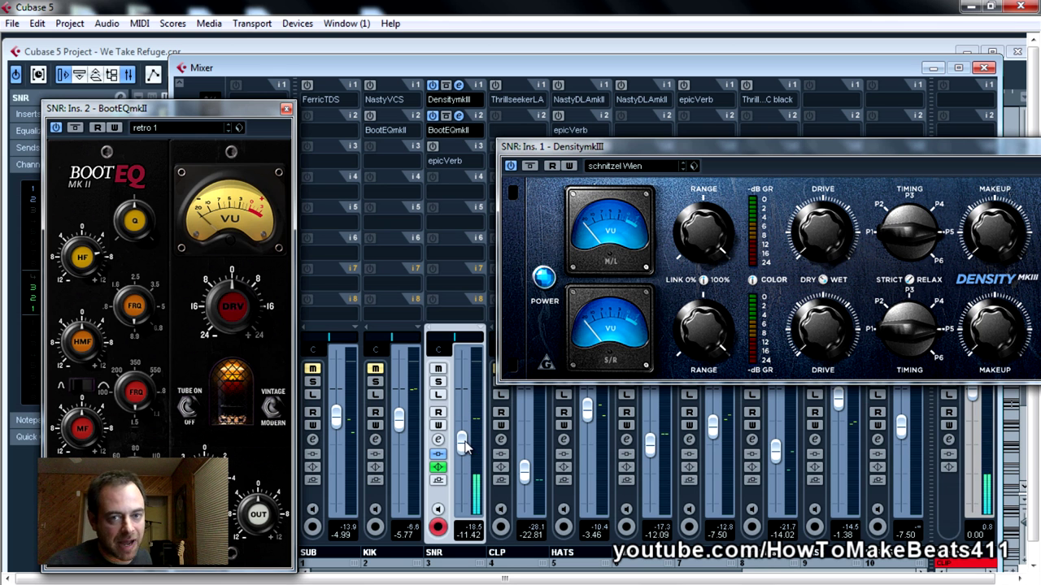
Close the SNR channel's DensitymkIII and BootEQmkII editors and clear the output channel's clip indicator
drag(577, 150, 285, 192)
click(859, 191)
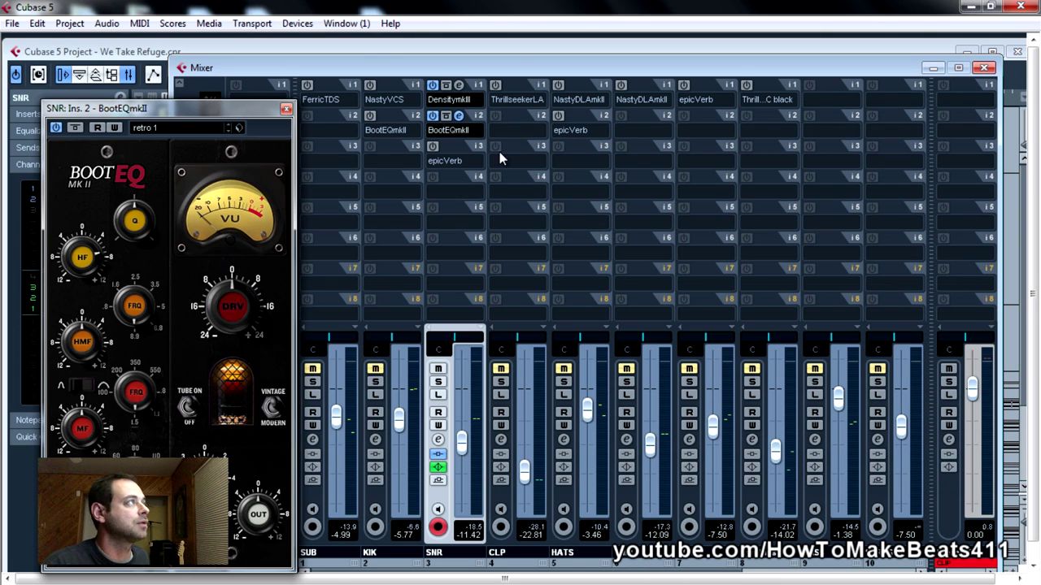
click(286, 108)
click(959, 565)
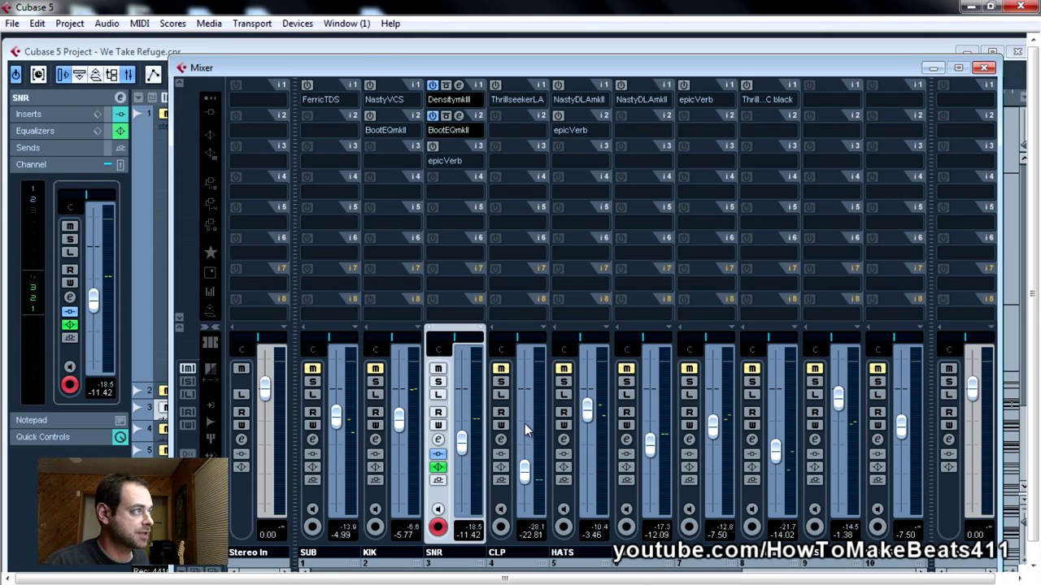
Compare the SNR loop with its inserts and equalizer bypassed and active
click(437, 455)
click(437, 467)
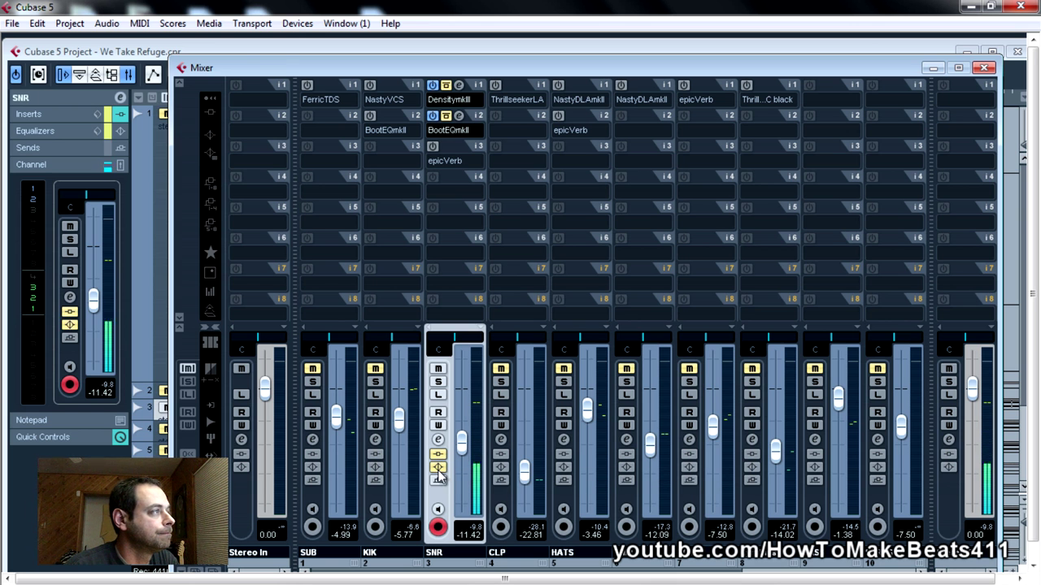
click(438, 467)
click(438, 454)
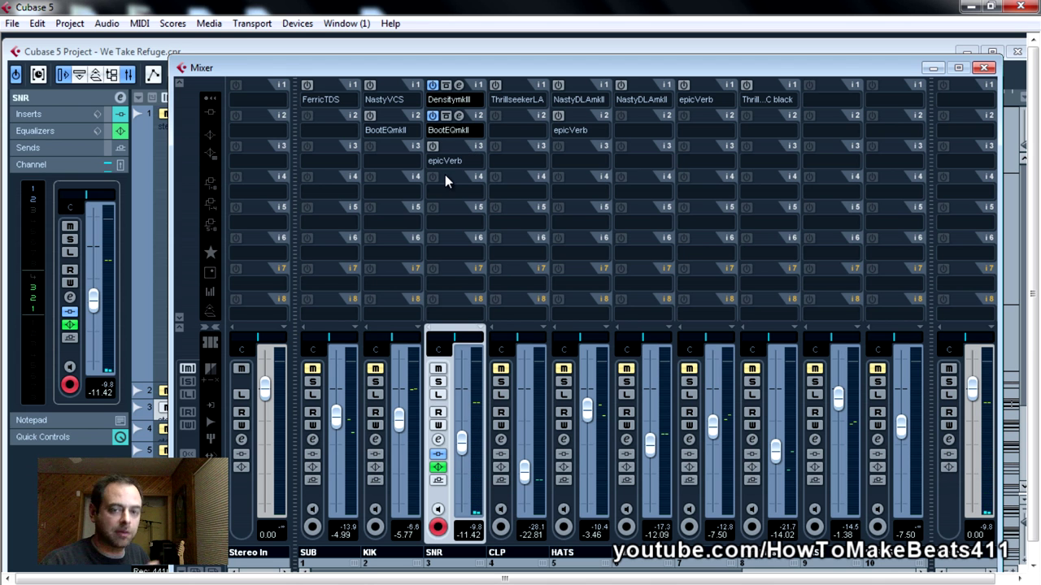
Activate epicVerb on the SNR channel's third insert and open its editor
click(433, 147)
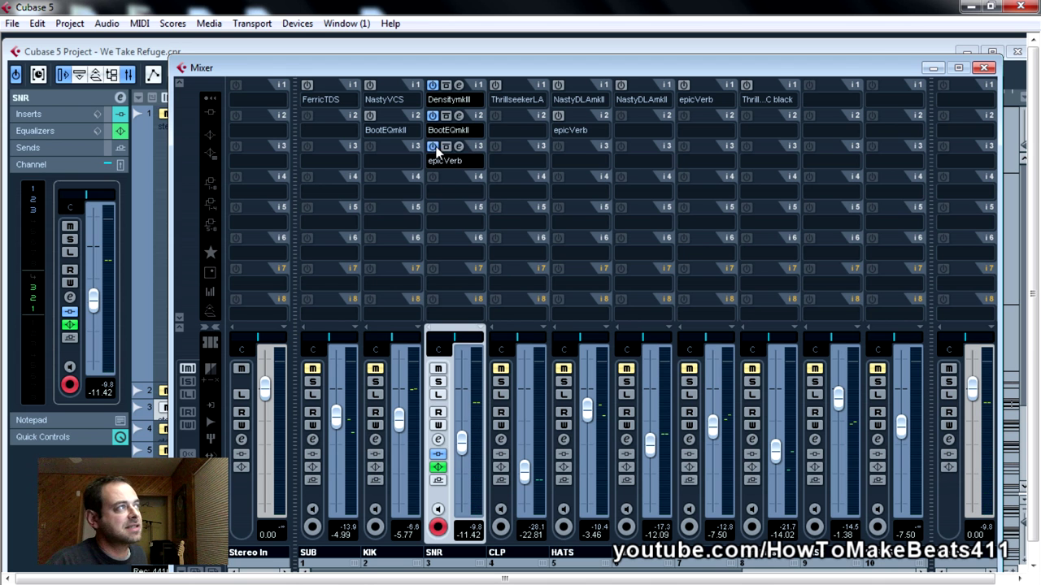
click(457, 148)
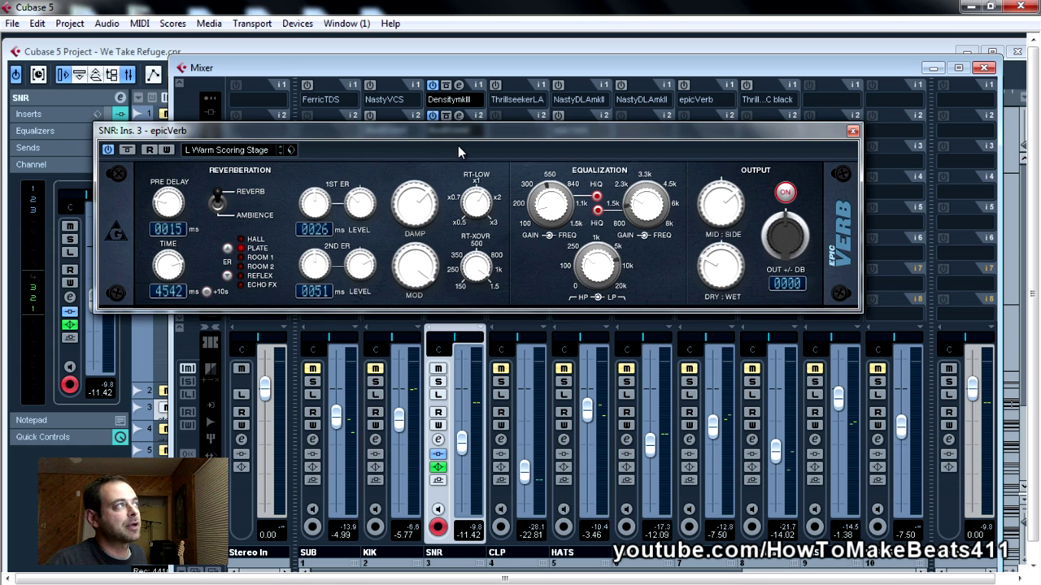
Browse the epicVerb preset list on the SNR channel, keeping L Warm Scoring Stage, and close the editor
drag(416, 131, 450, 193)
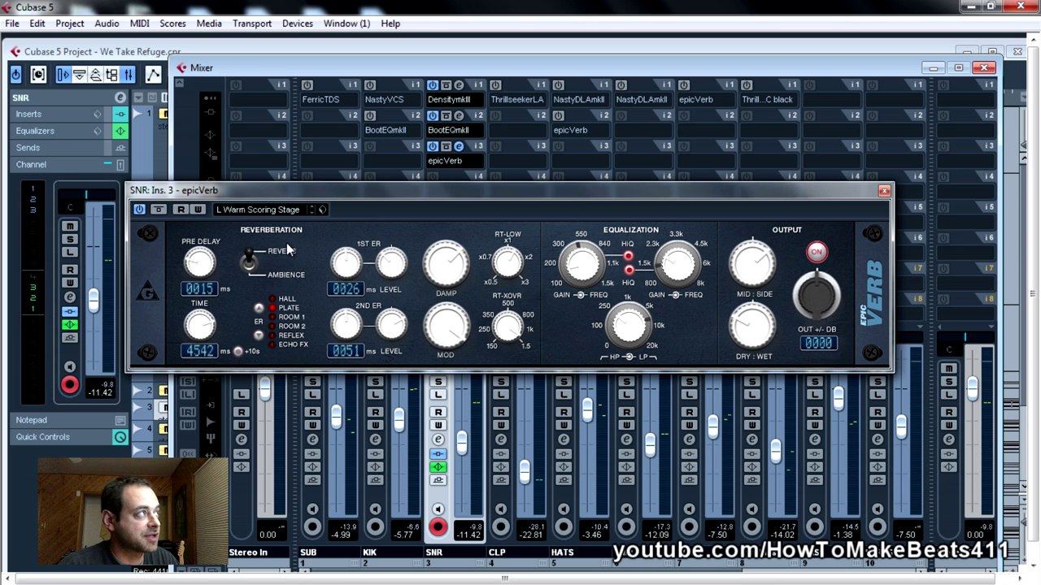
drag(331, 187, 347, 145)
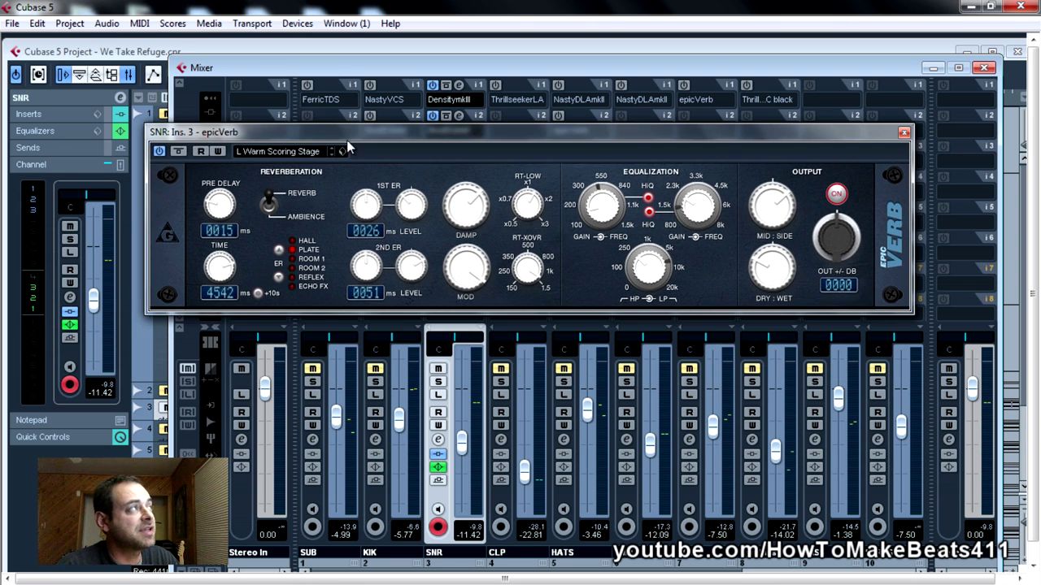
click(294, 155)
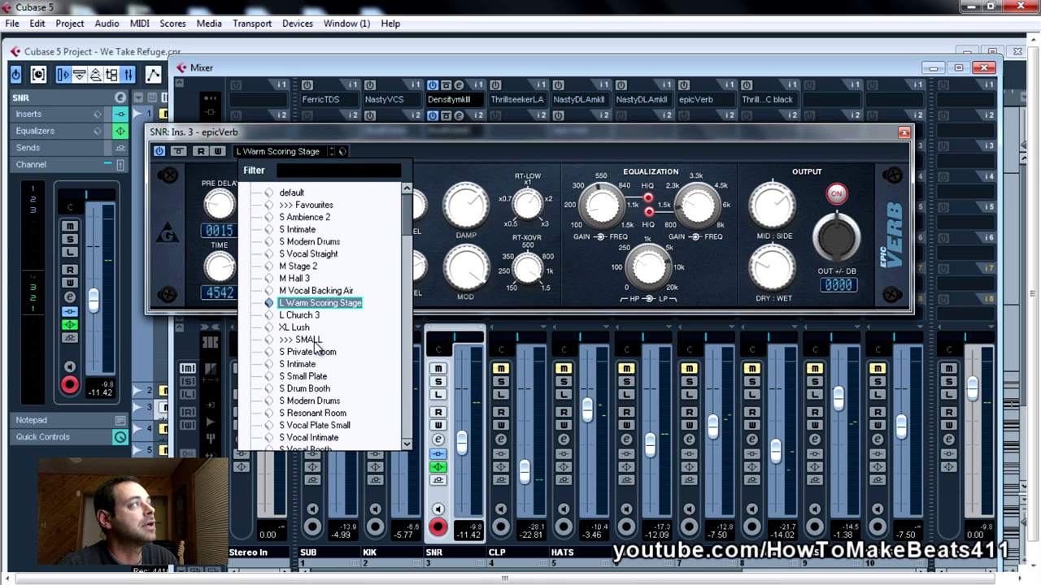
drag(404, 209, 405, 244)
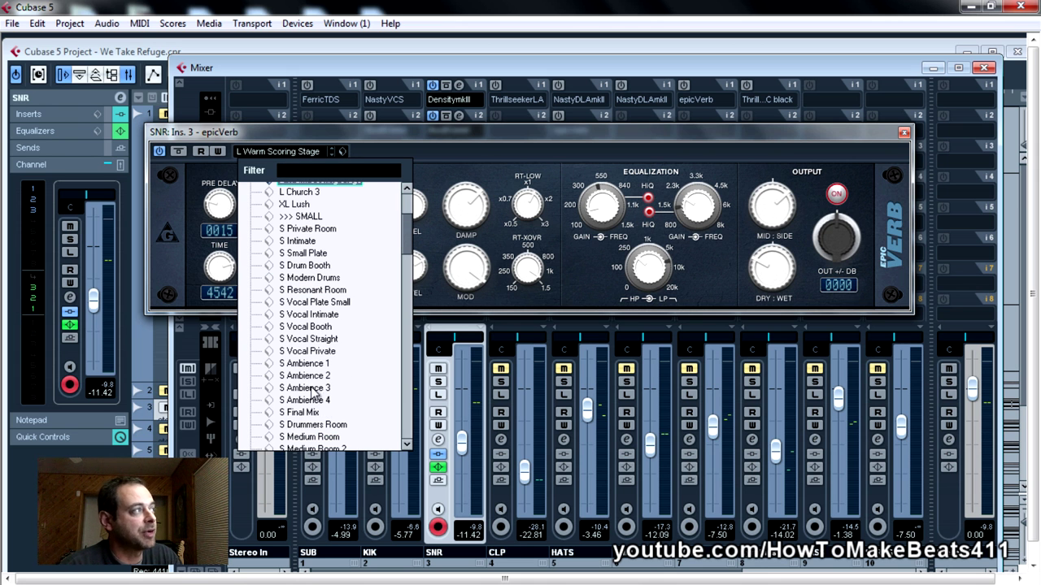
click(435, 176)
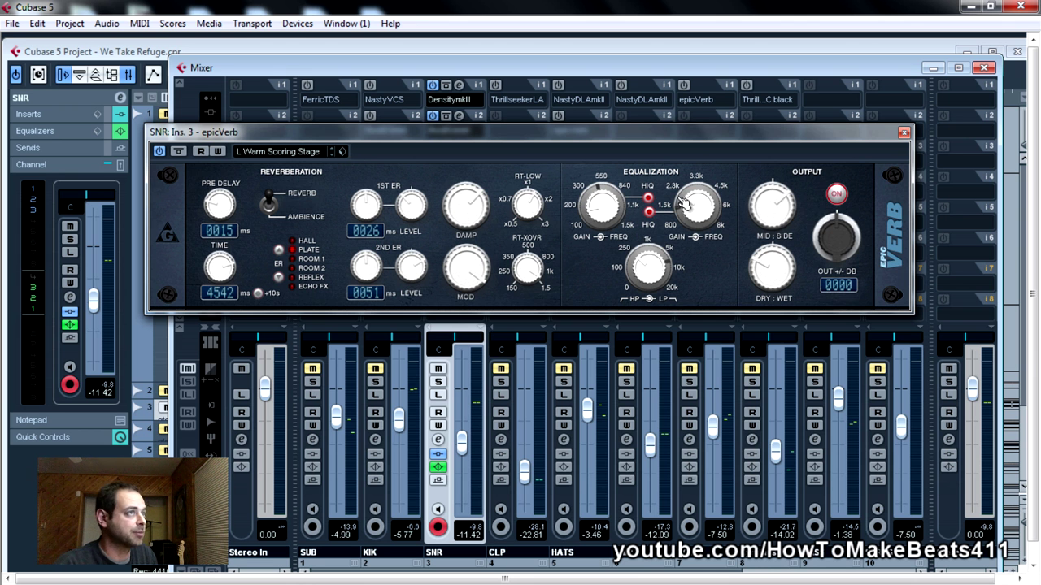
drag(674, 131, 618, 203)
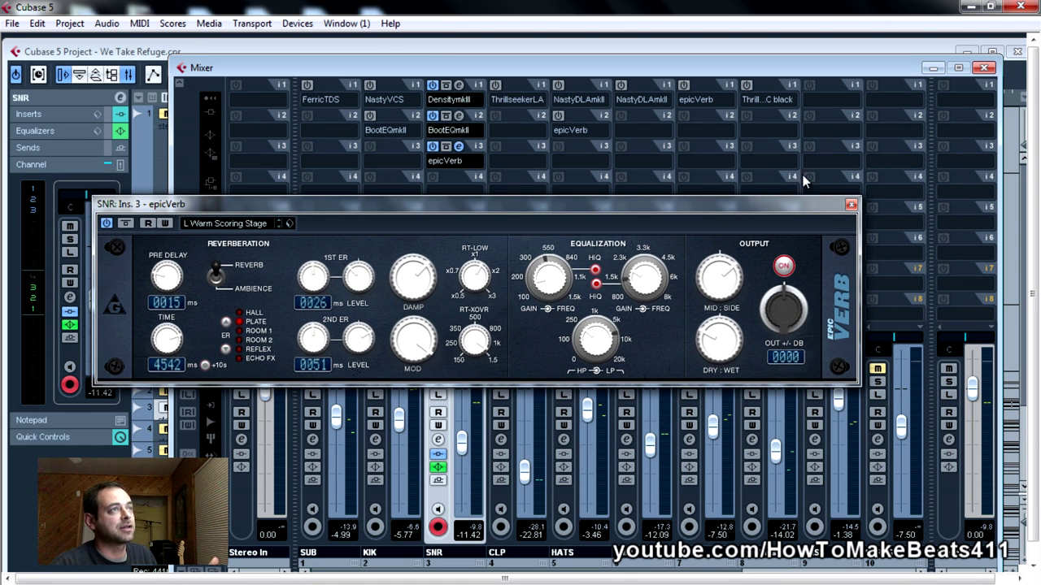
click(850, 205)
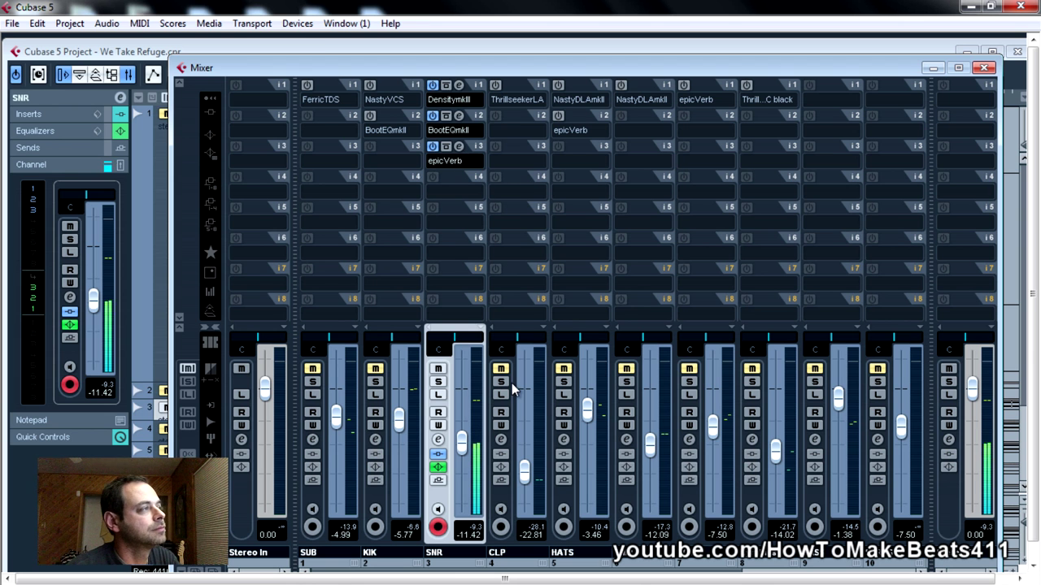
Review the SNR channel's equalizer curve and compare the SNR loop with its inserts bypassed and active
click(438, 441)
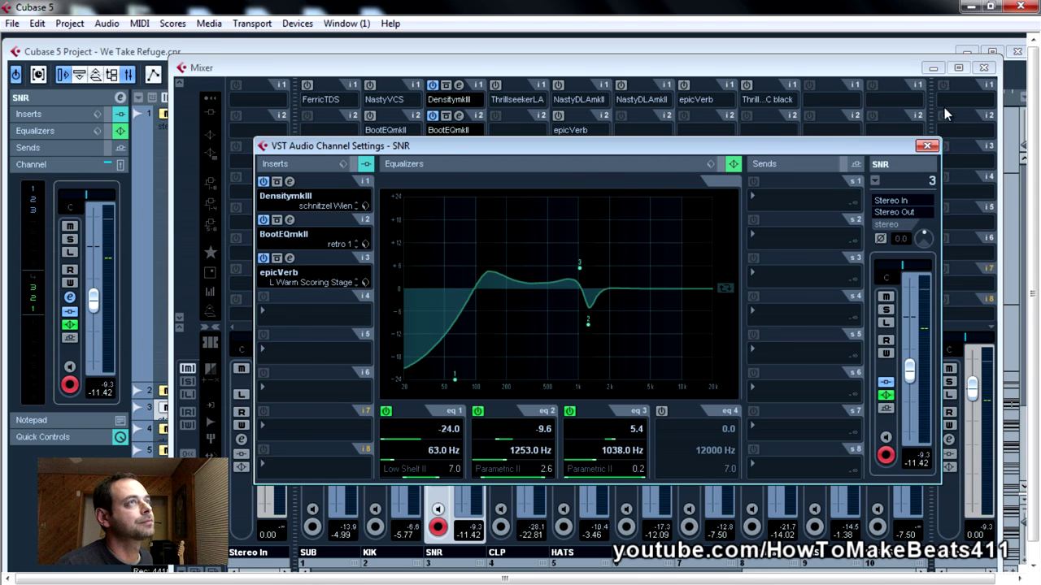
click(927, 147)
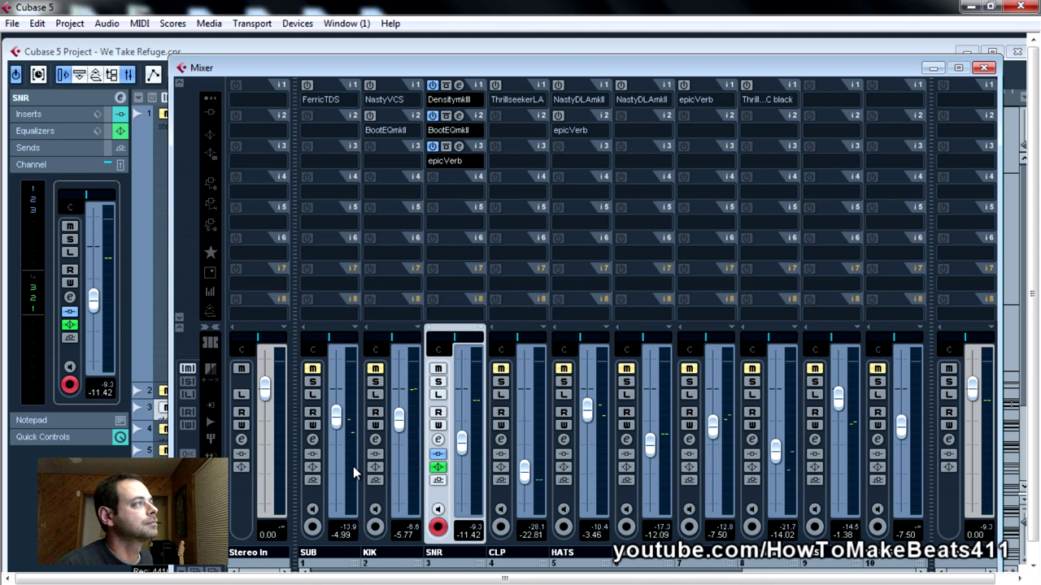
click(437, 456)
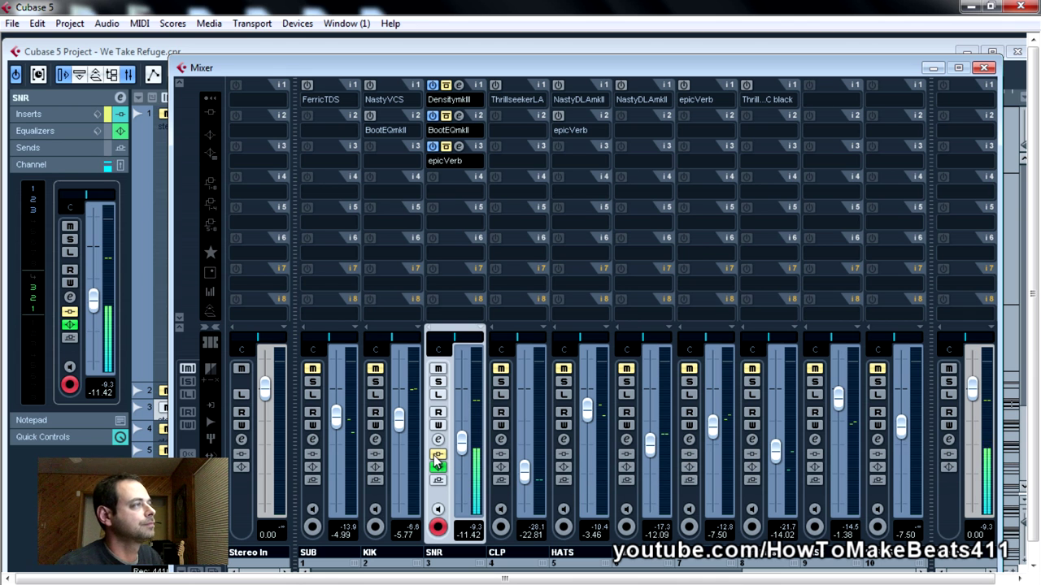
click(437, 456)
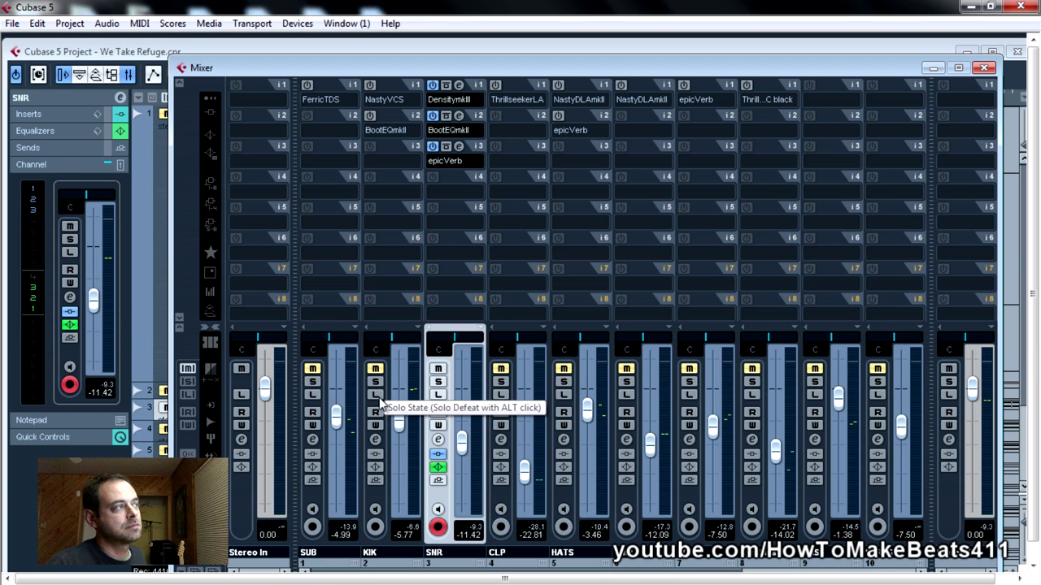
Audition the SUB and KIK channels together with the SNR while toggling the SUB and KIK insert bypass
click(375, 454)
click(375, 454)
click(312, 369)
click(312, 455)
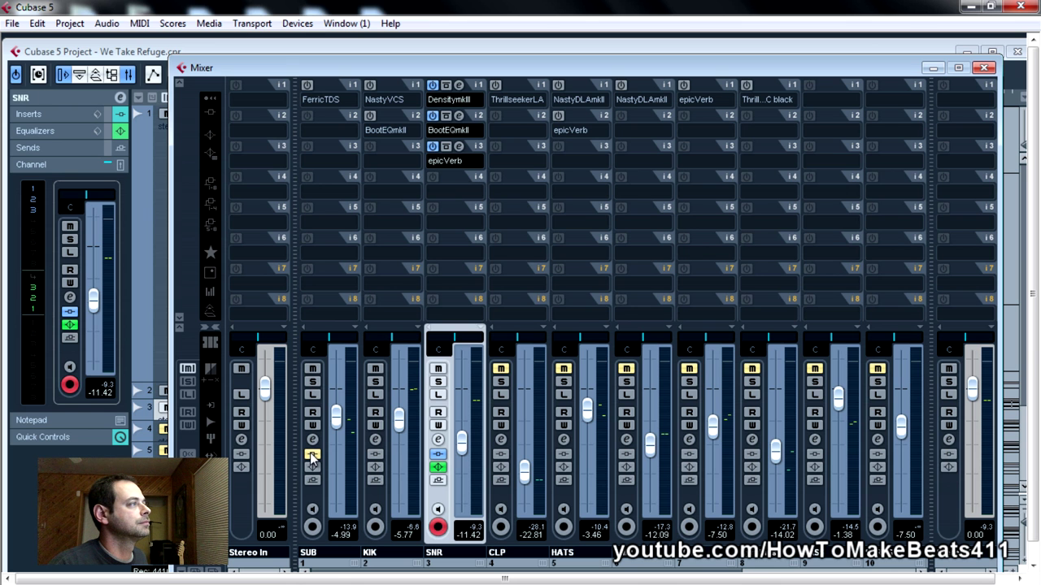
Mute the SUB, KIK and SNR channels and unmute the CLP channel
click(312, 369)
click(374, 370)
click(438, 370)
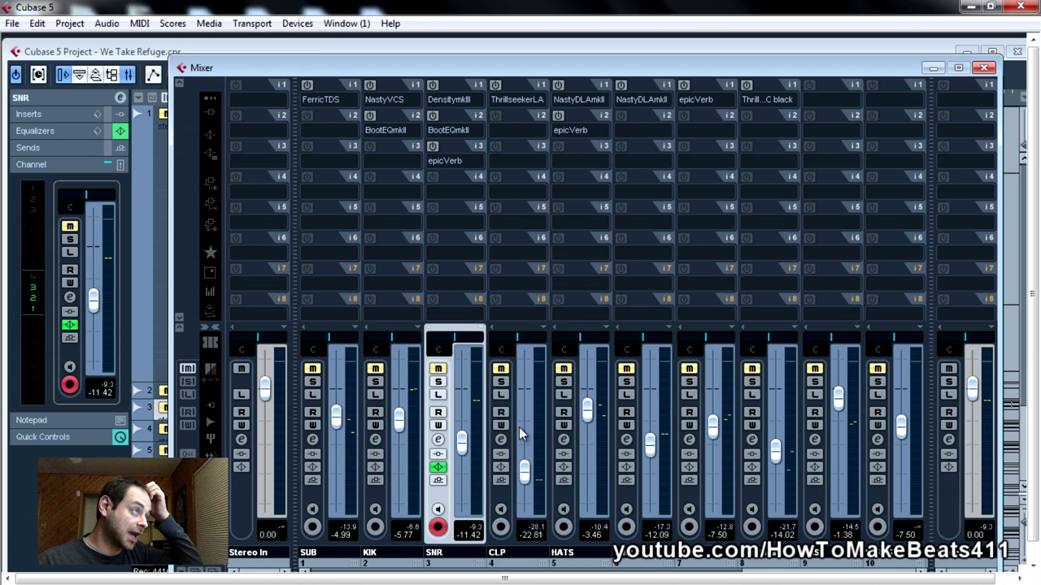
click(500, 370)
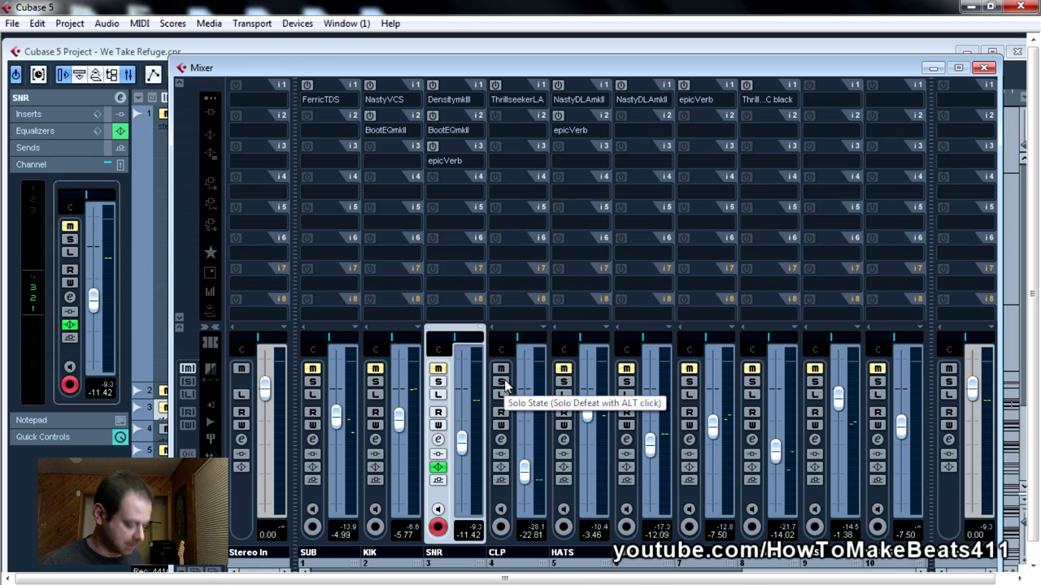
Reduce the enlarged SUB track to normal height, select the CLP track and bring the mixer back up
key(F3)
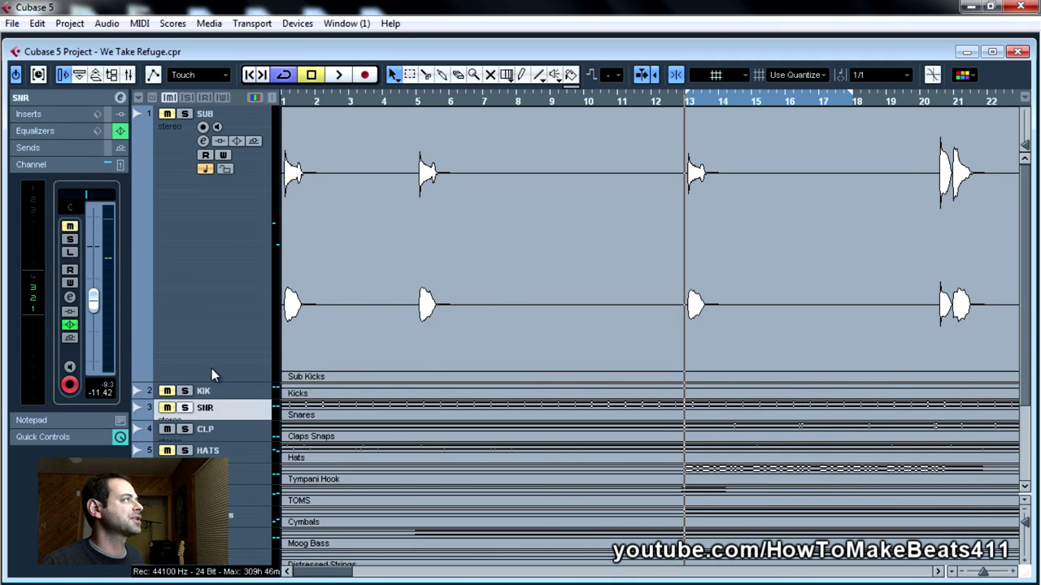
click(171, 274)
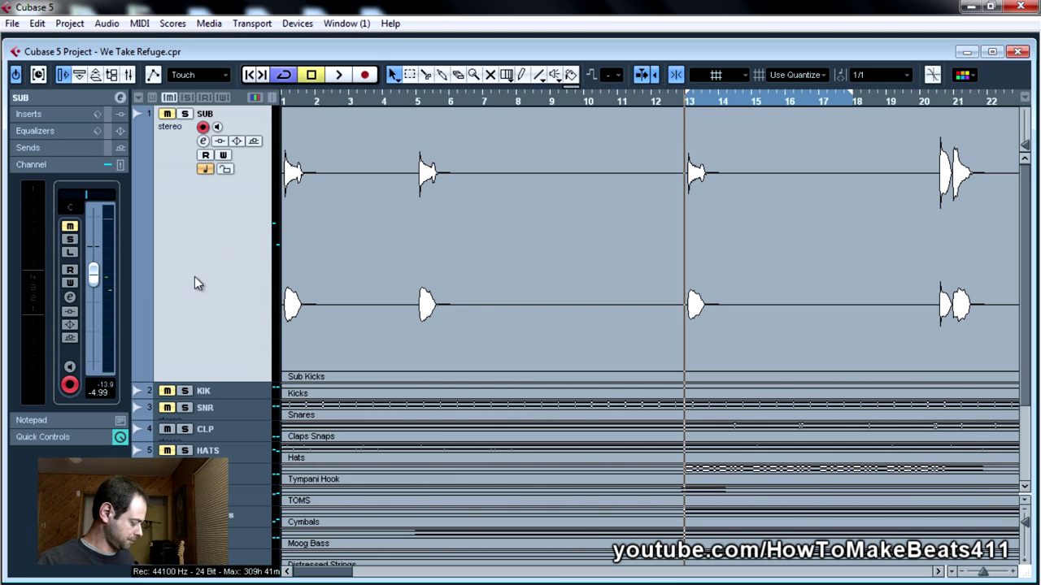
key(ctrl+e)
click(212, 171)
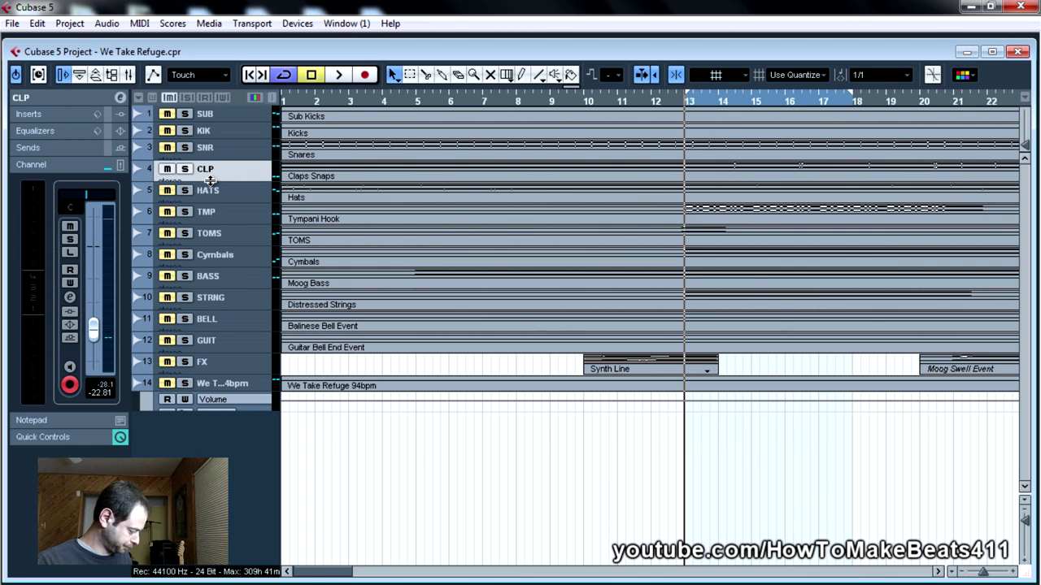
key(F3)
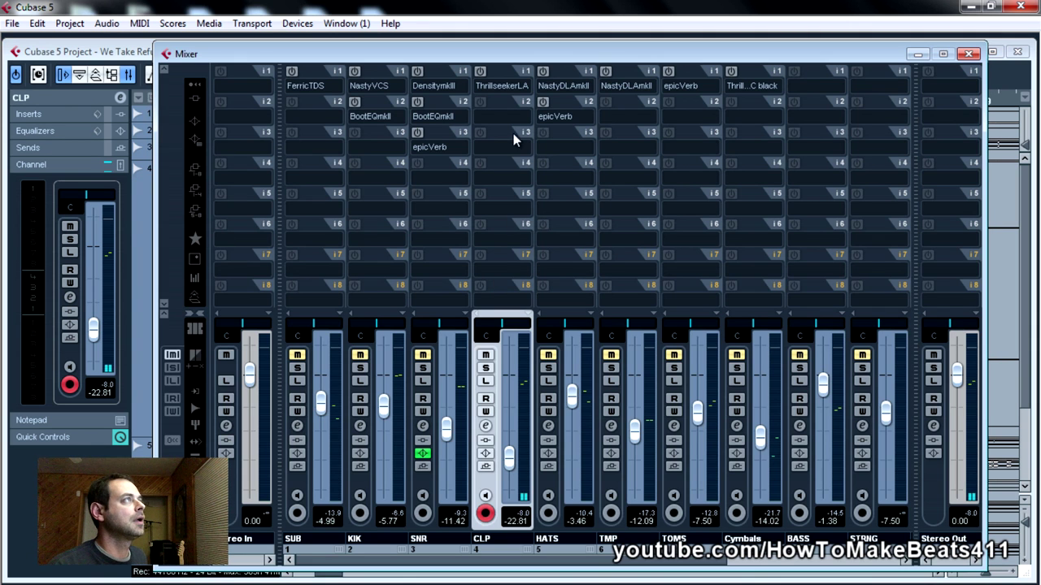
Activate ThrillseekerLA on the CLP channel's first insert and review its preset list, keeping fast opto
click(481, 72)
click(506, 72)
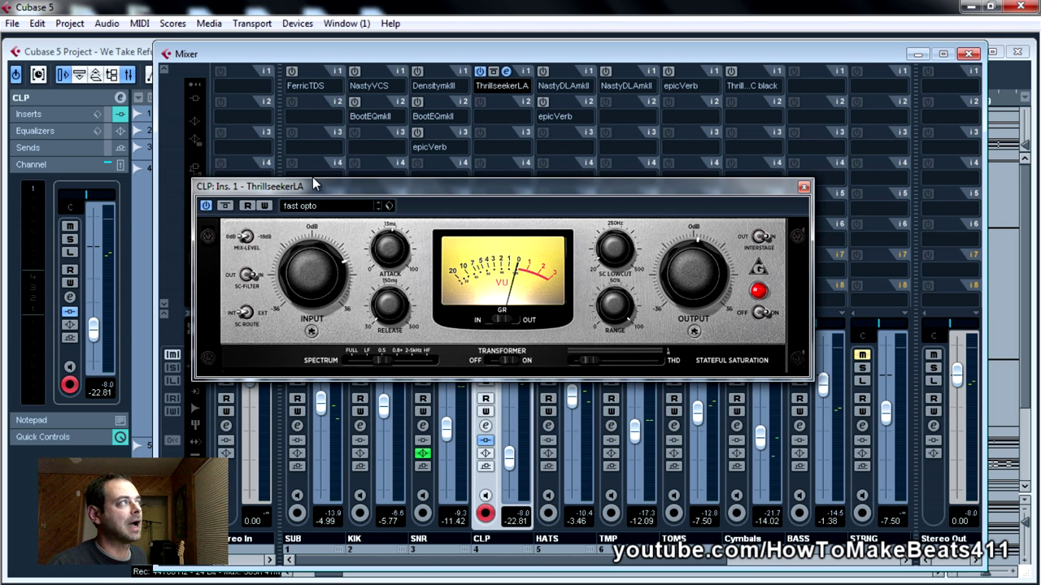
drag(318, 187, 519, 209)
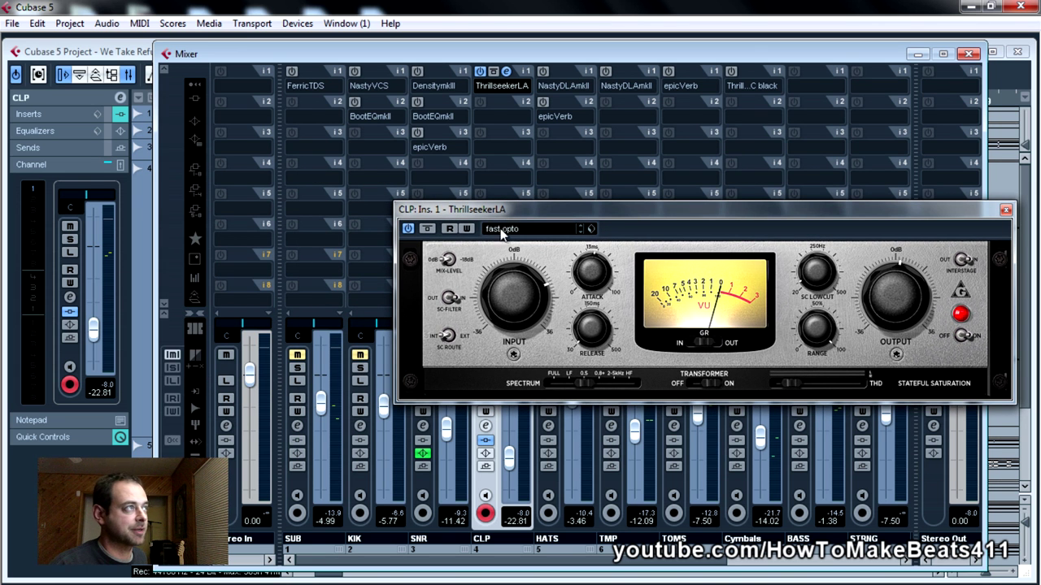
drag(623, 211, 470, 226)
click(419, 244)
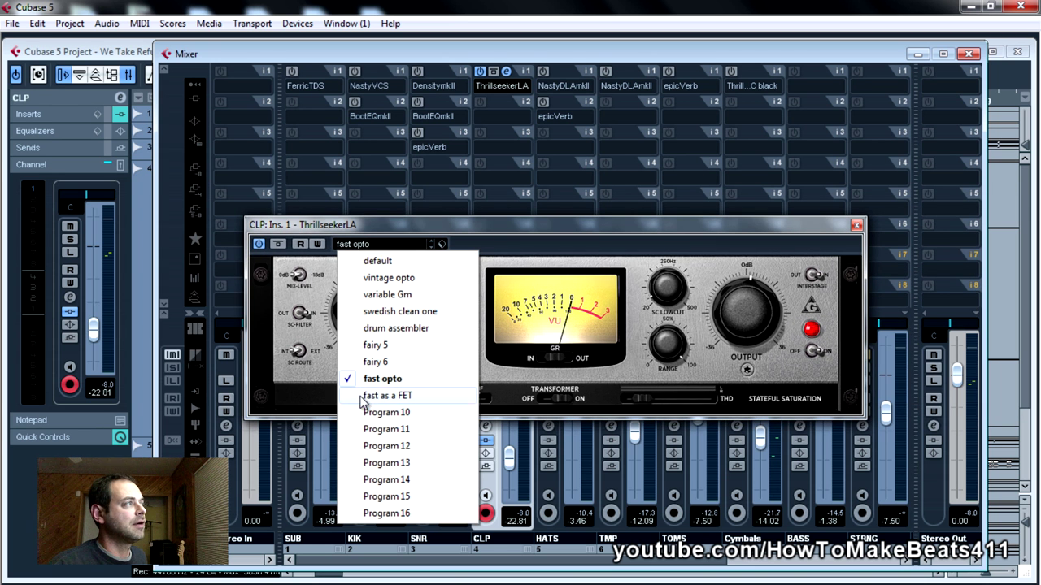
click(727, 262)
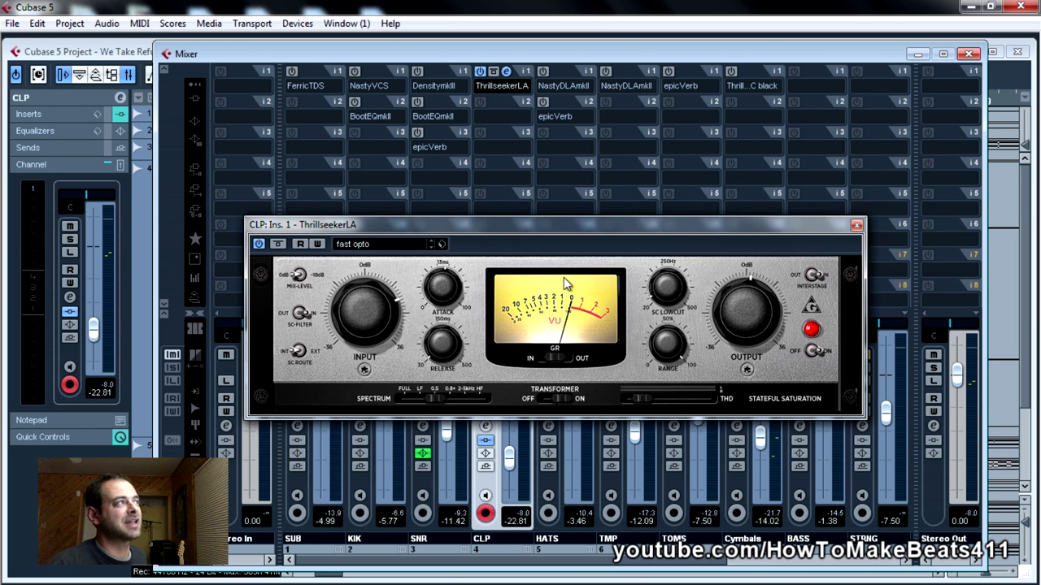
click(858, 227)
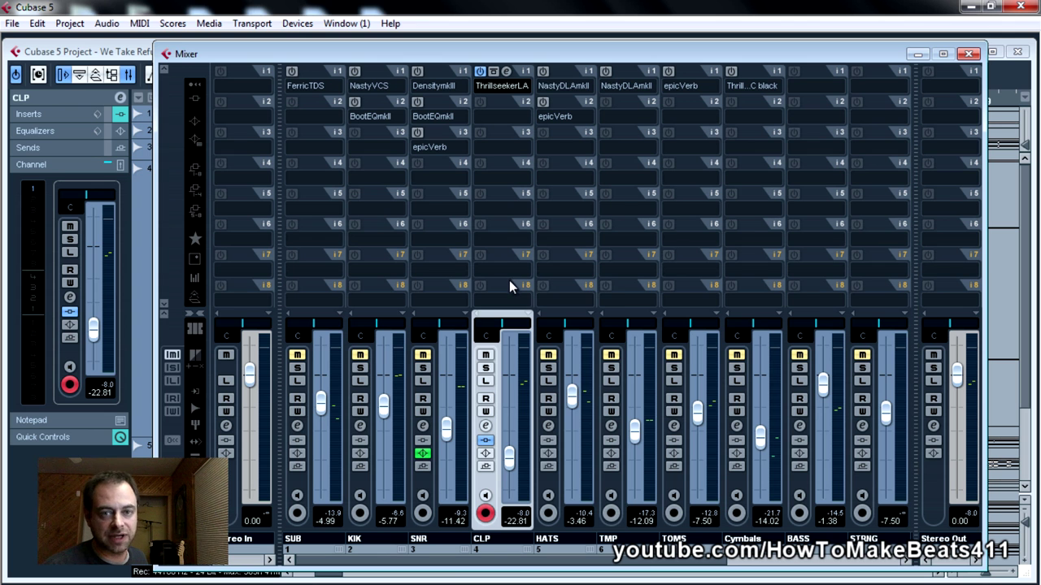
Examine the ThrillseekerLA settings again during CLP playback, closing the editor and muting the CLP channel when done
click(506, 71)
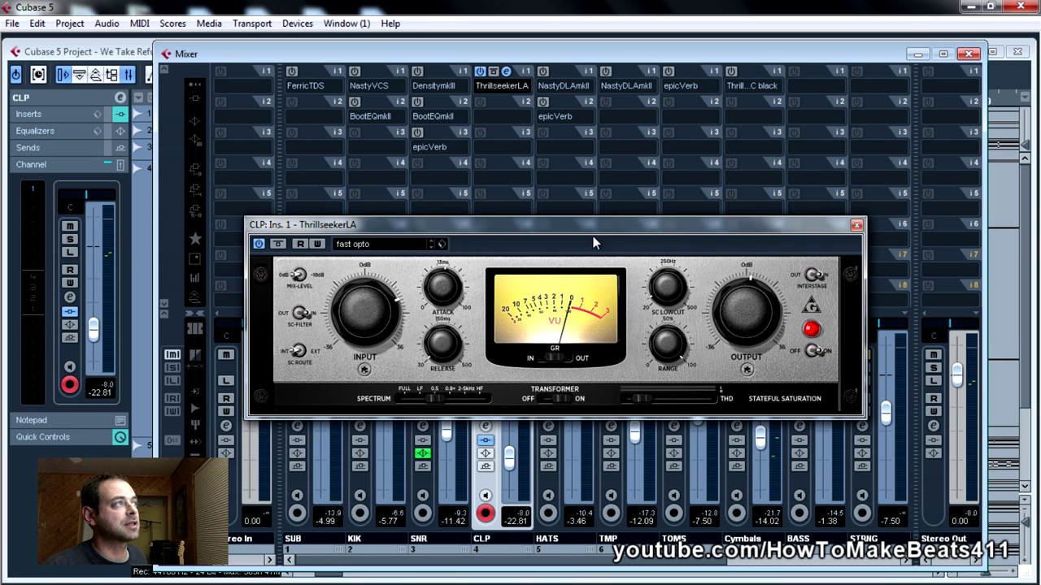
drag(600, 221, 757, 174)
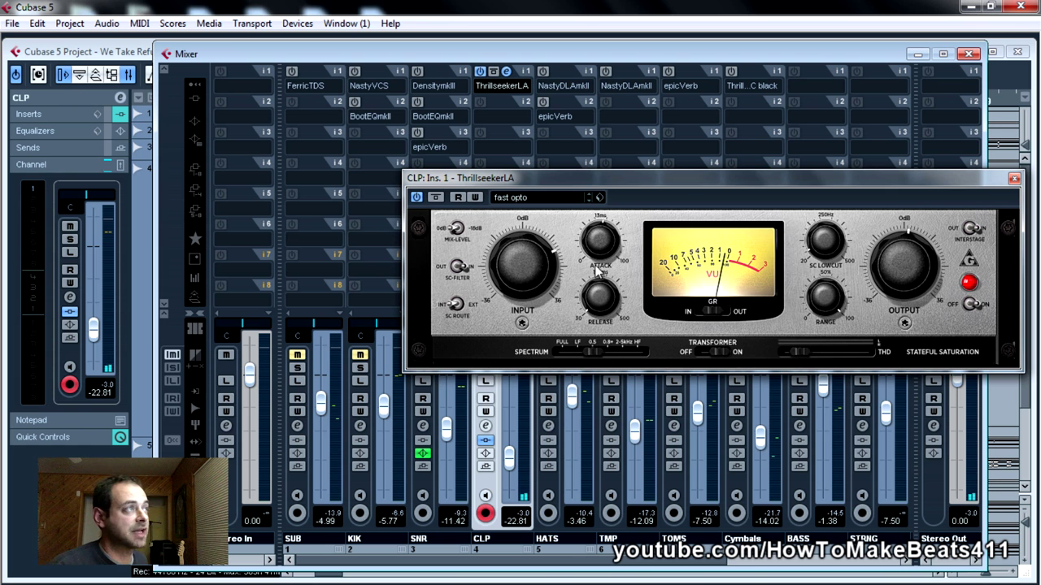
click(1014, 179)
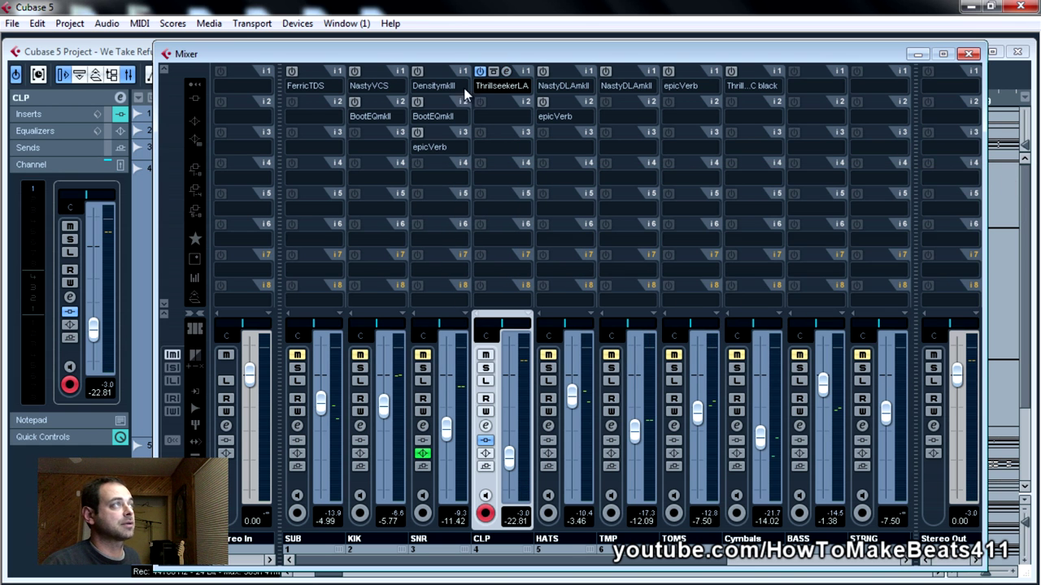
click(485, 355)
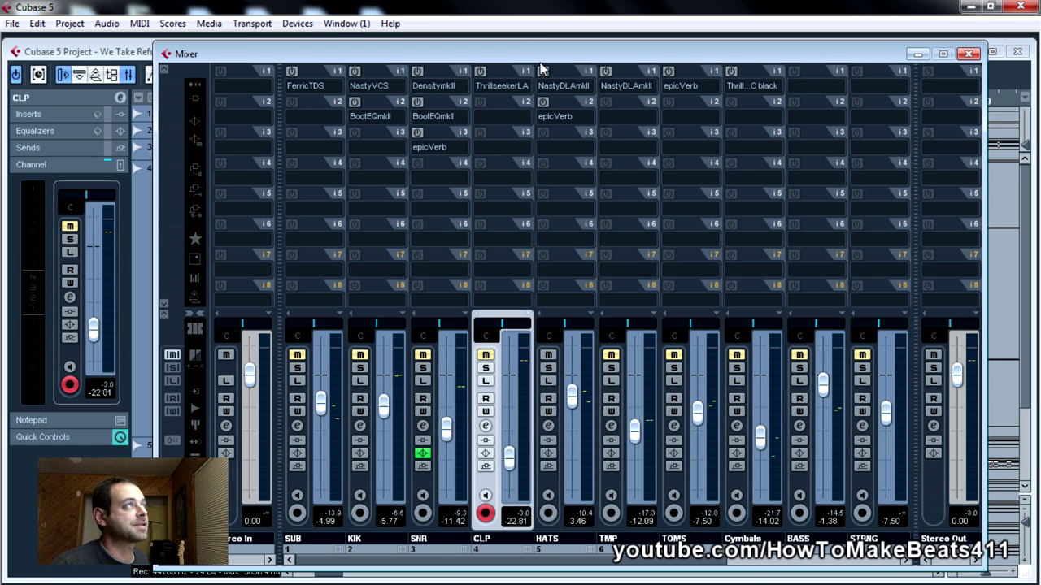
Activate NastyDLAmkII on the HATS channel's first insert, review its modern chs + dly settings and play the unmuted HATS channel
click(570, 71)
click(570, 70)
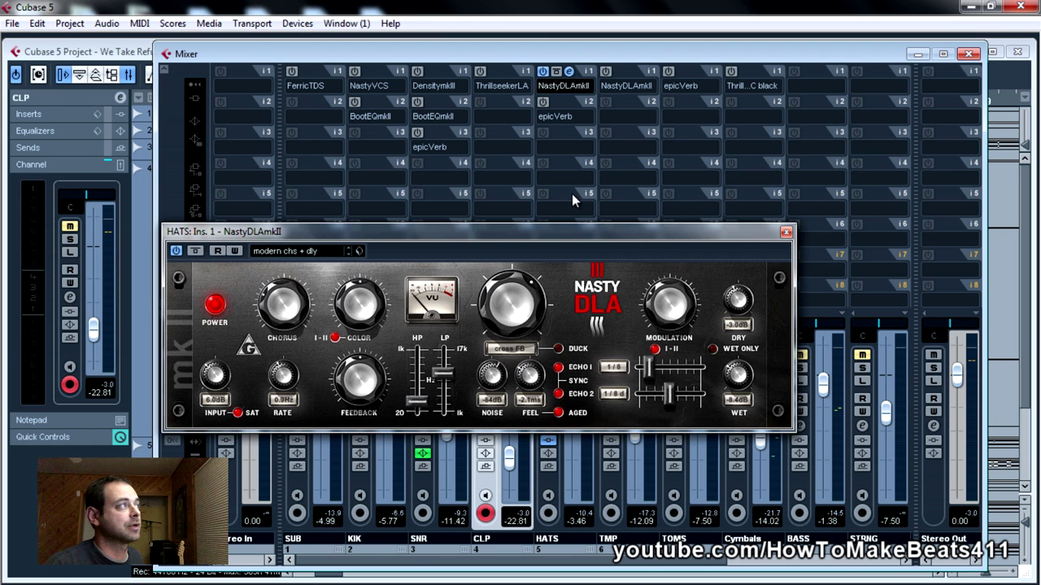
drag(369, 234, 183, 274)
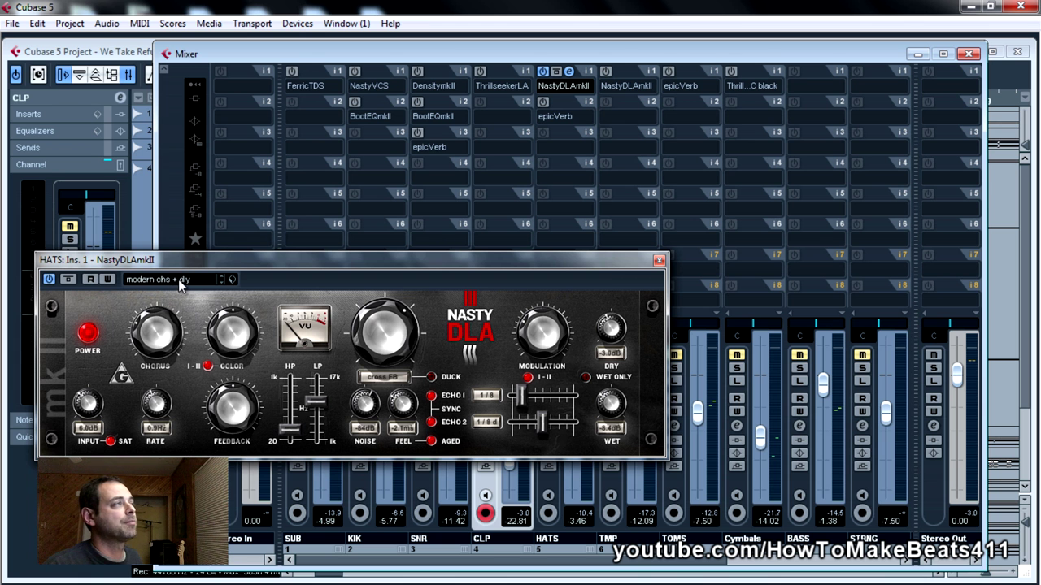
drag(604, 261, 690, 202)
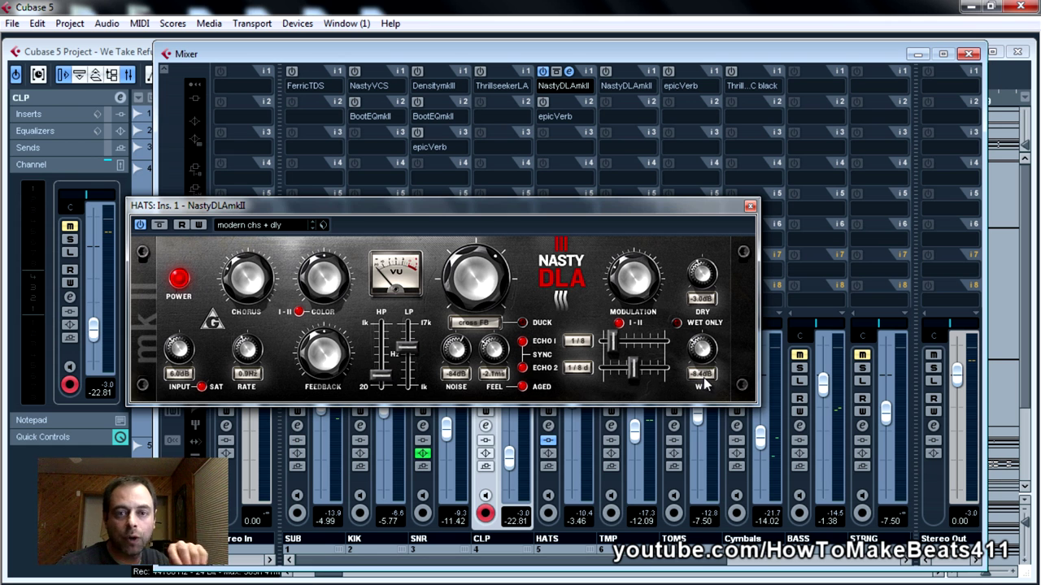
drag(553, 206, 431, 96)
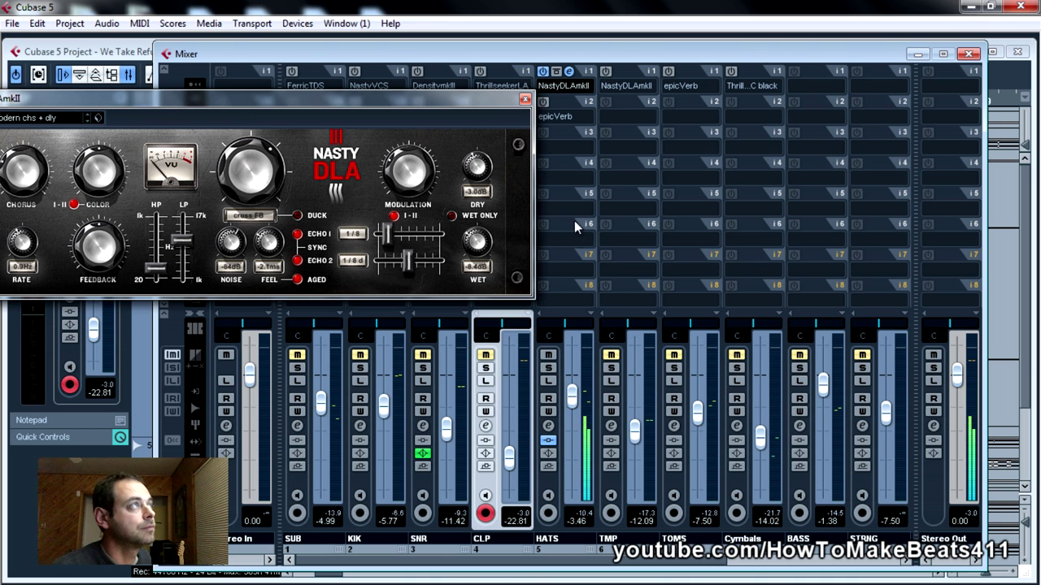
Compare the HATS channel with its inserts bypassed and active, and close the NastyDLAmkII editor
click(548, 442)
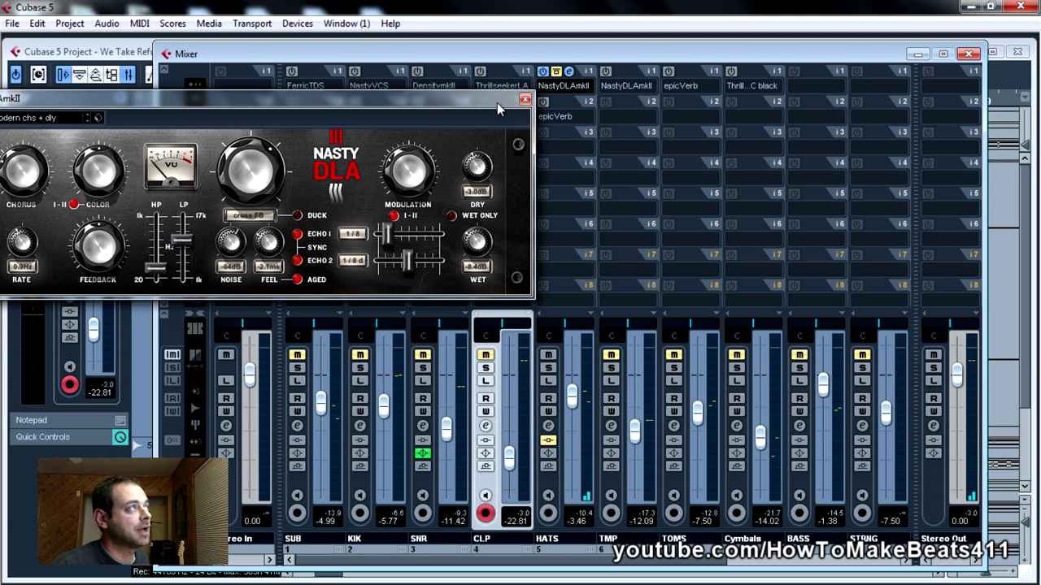
drag(497, 102, 440, 145)
click(468, 142)
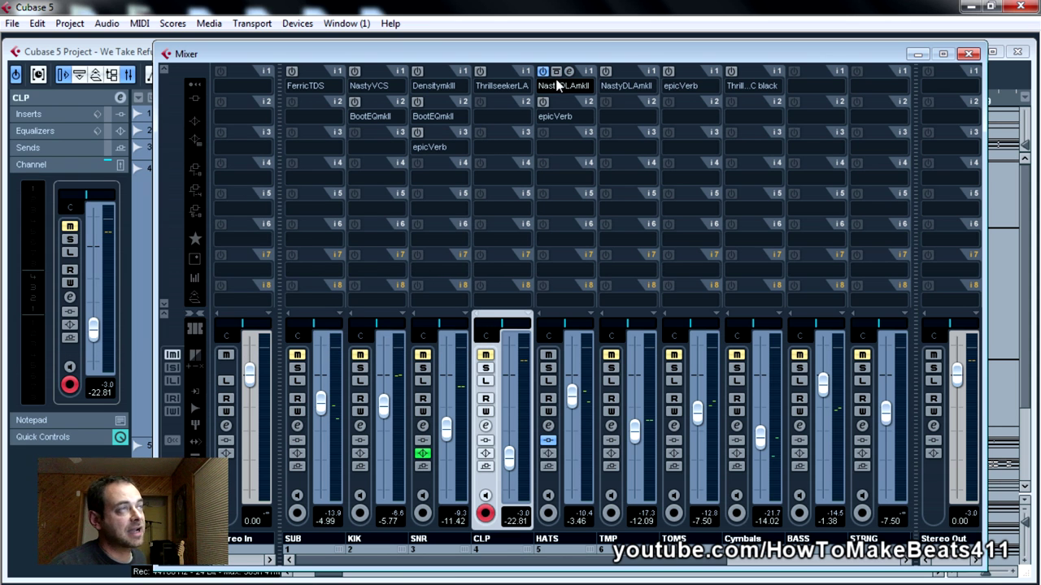
Activate epicVerb on the HATS channel's second insert and open its editor with the S Modern Drums preset
click(542, 104)
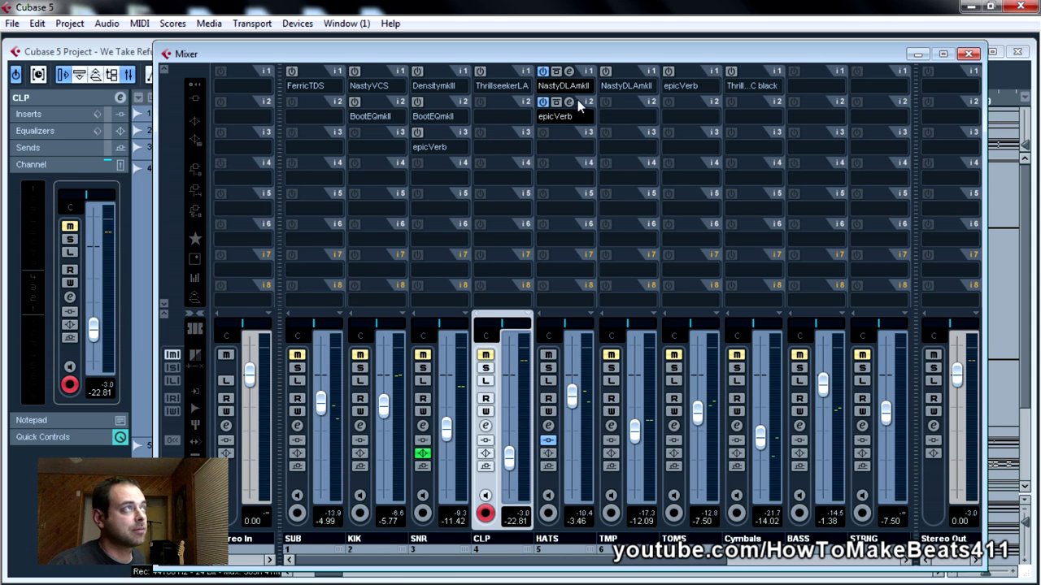
click(568, 102)
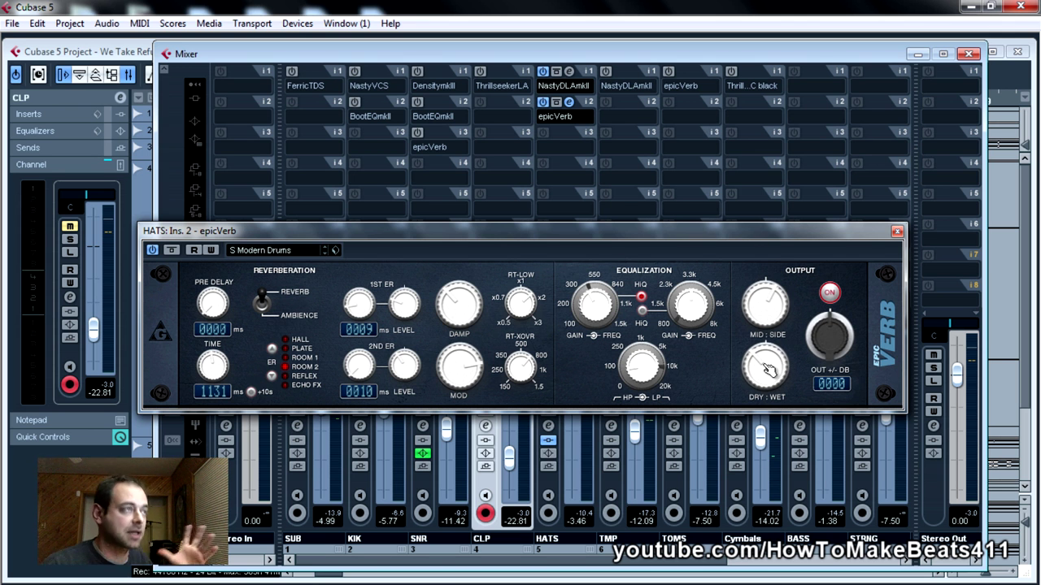
Play the HATS channel and compare it with NastyDLAmkII and epicVerb bypassed together and active again
drag(821, 238, 328, 224)
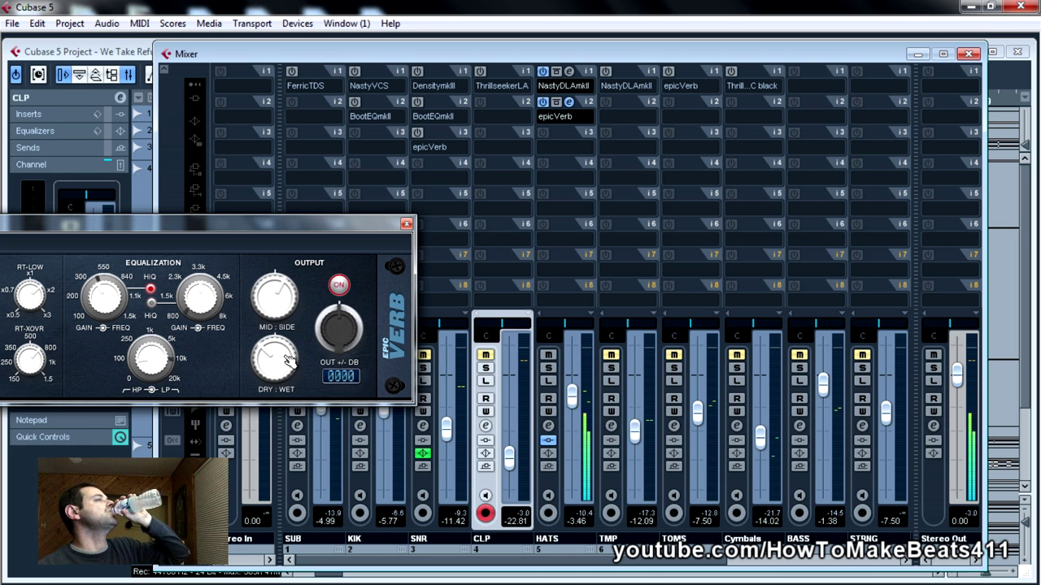
click(549, 440)
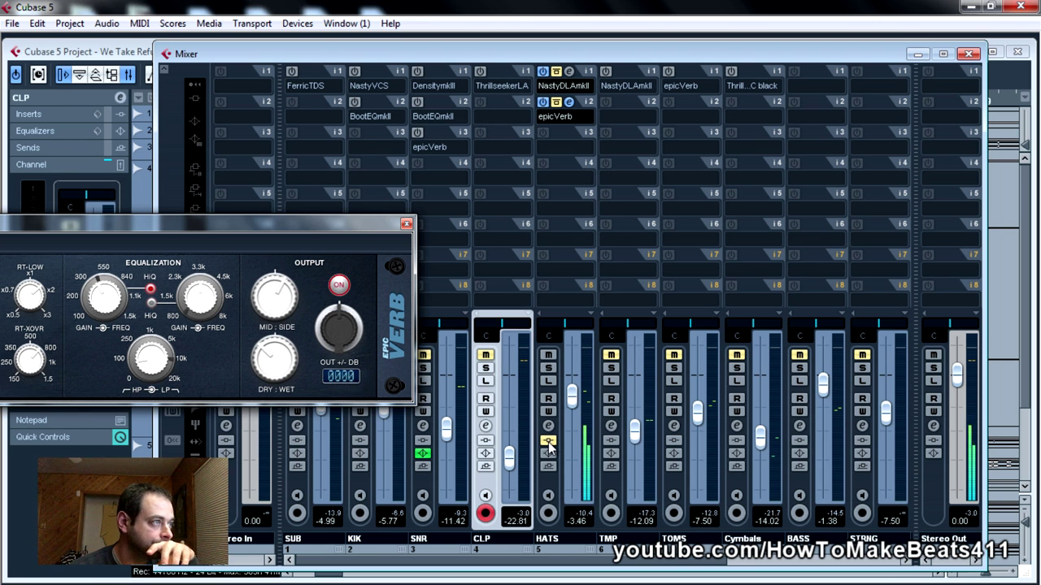
click(549, 442)
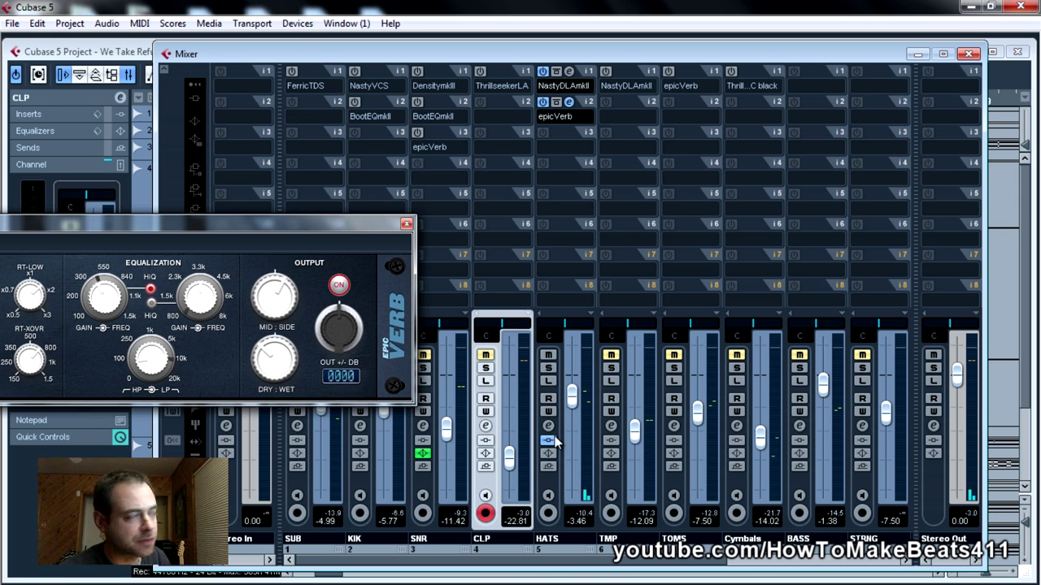
Close the epicVerb editor, deactivate both HATS inserts and mute the HATS channel
drag(407, 230, 870, 171)
click(870, 171)
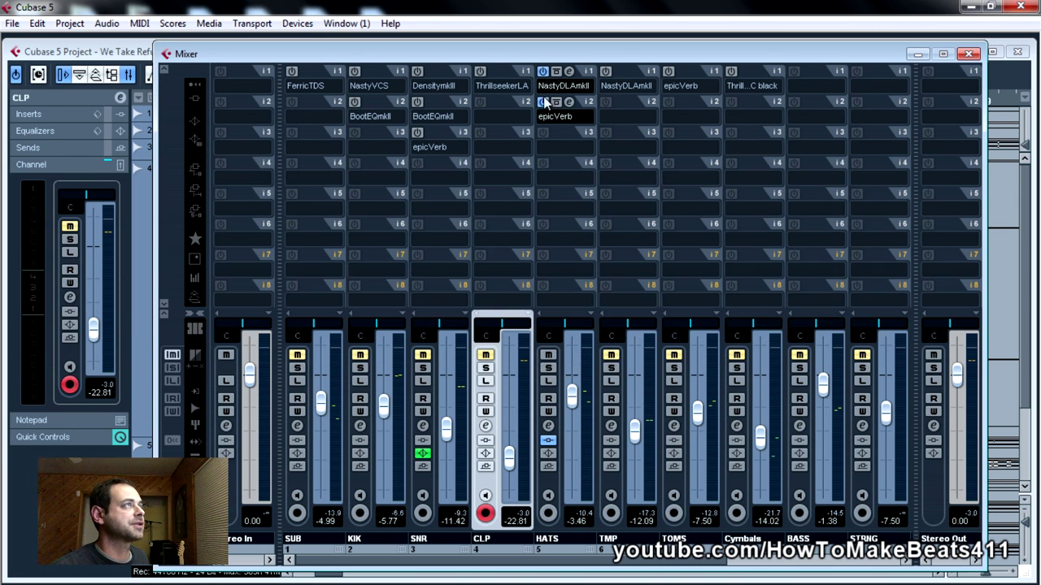
click(543, 102)
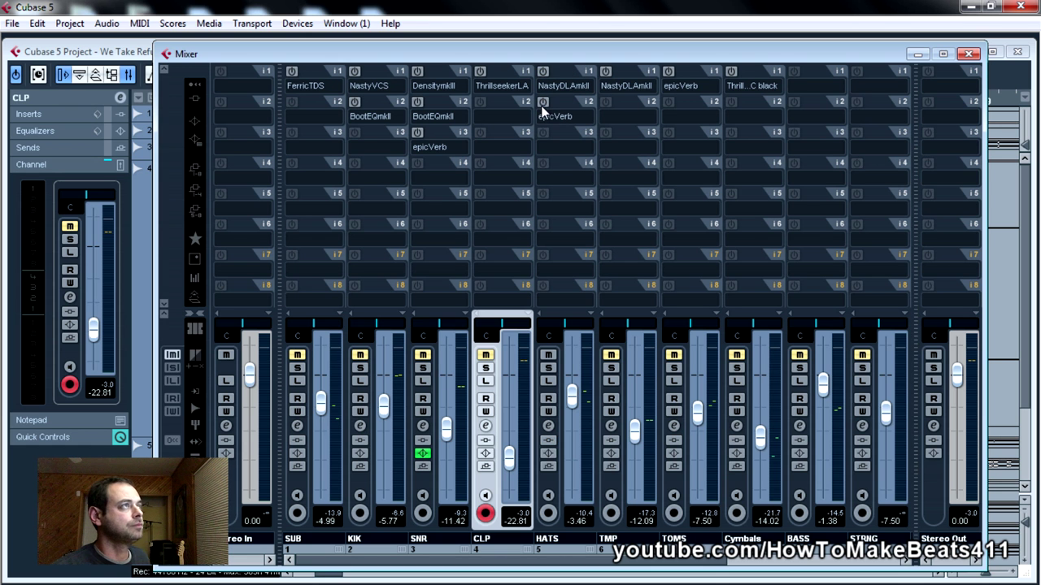
click(548, 355)
Select the TMP track in the project window, extend the cycle range to bars 13 to 21 and place the cursor at bar 13
drag(734, 58, 466, 118)
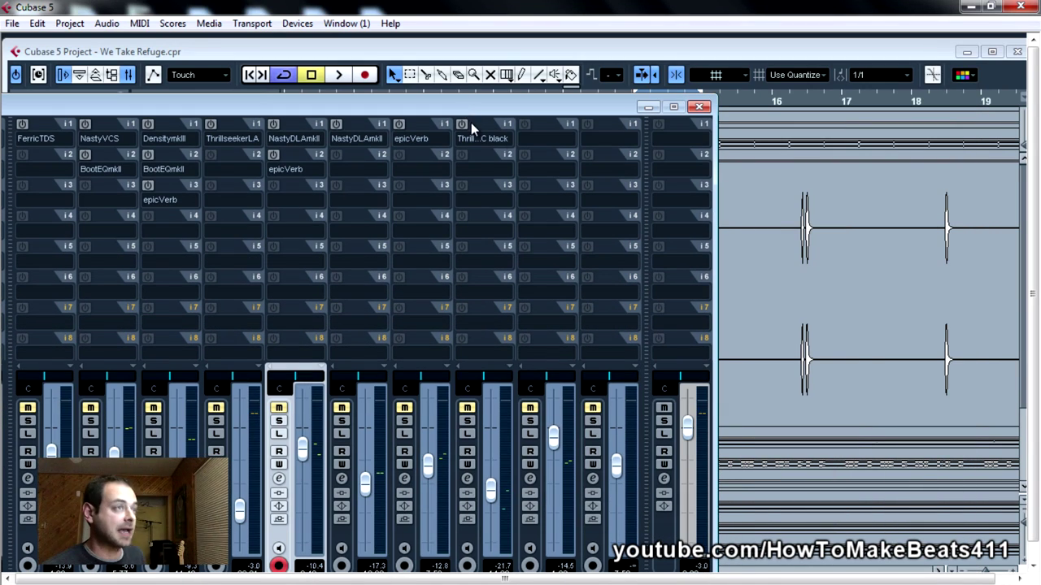
drag(39, 119, 527, 79)
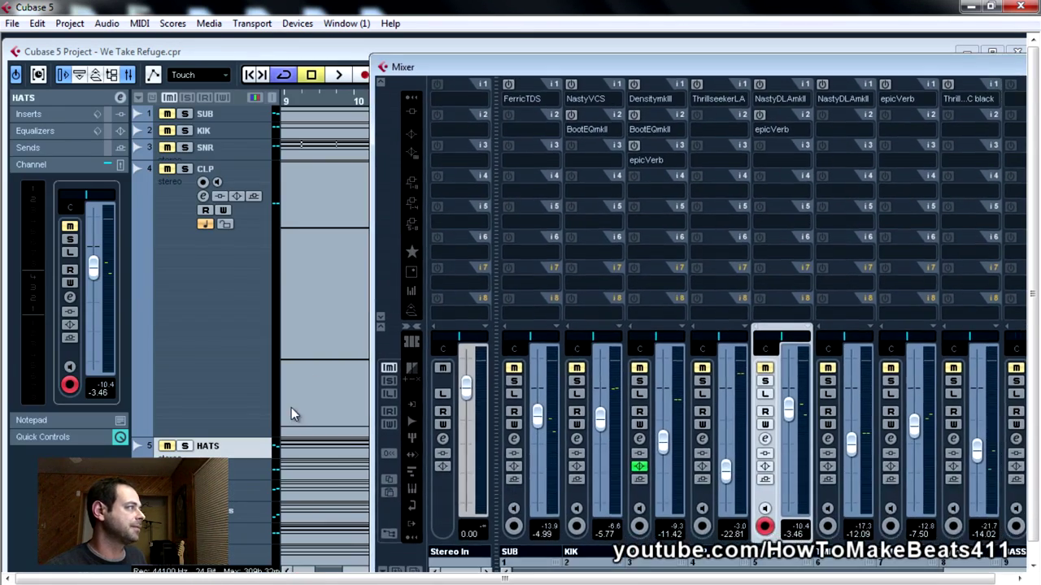
click(230, 476)
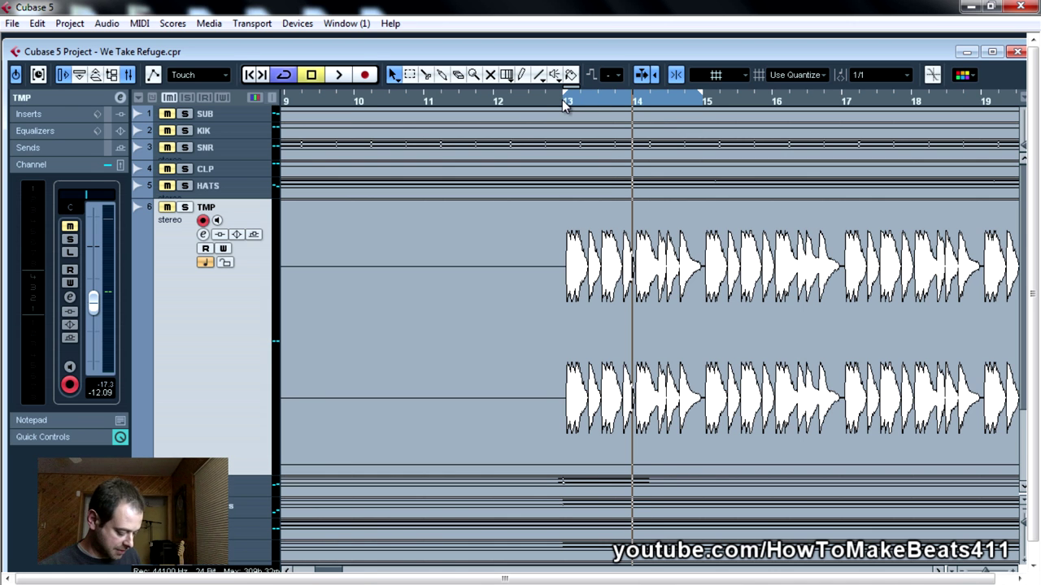
key(g)
key(g)
key(g)
drag(664, 97, 849, 154)
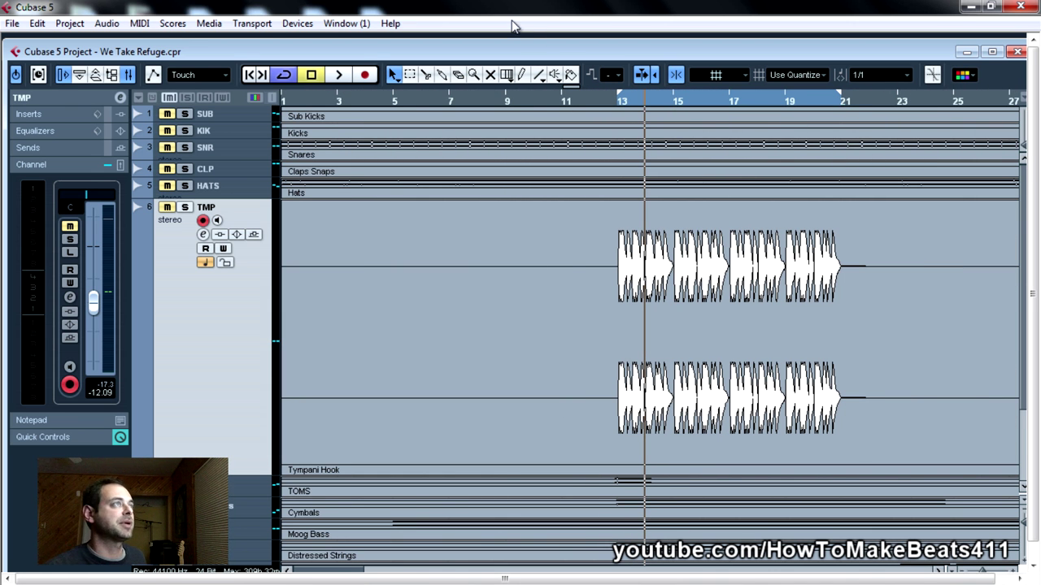
click(619, 110)
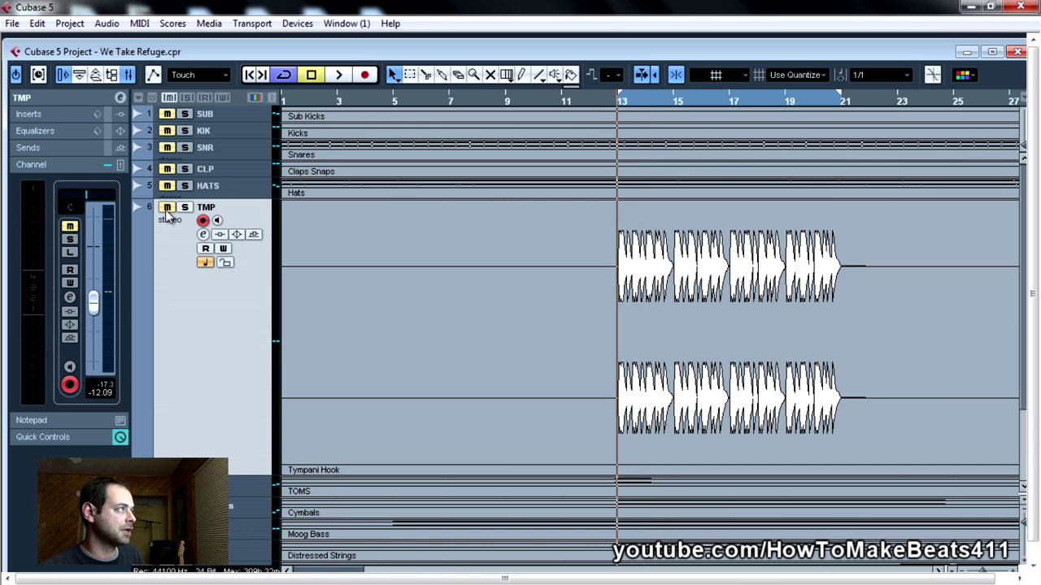
Unmute the TMP track and play its loop with the insert off and the mixer open
key(F3)
key(space)
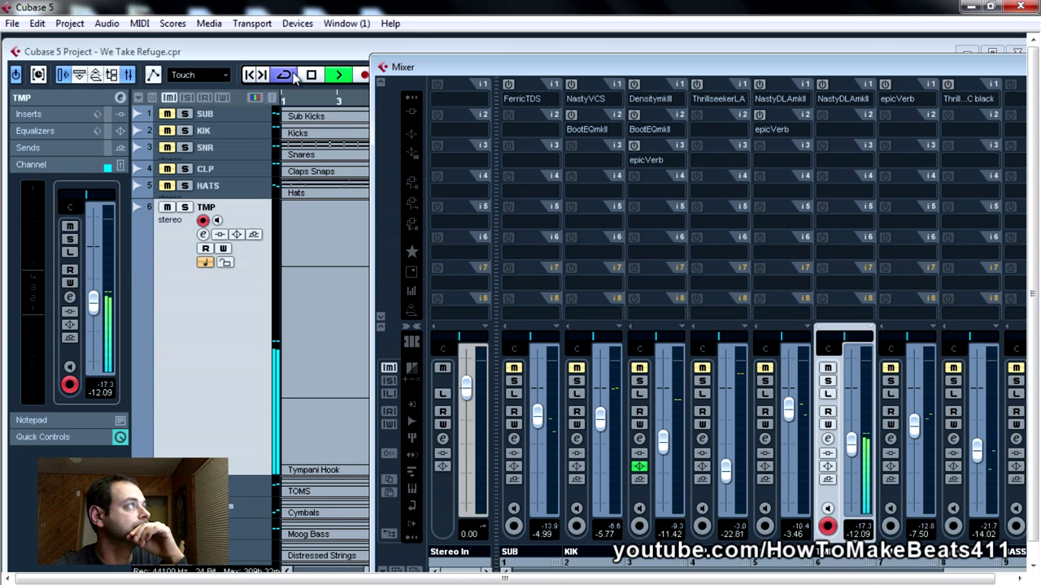
drag(406, 69, 147, 45)
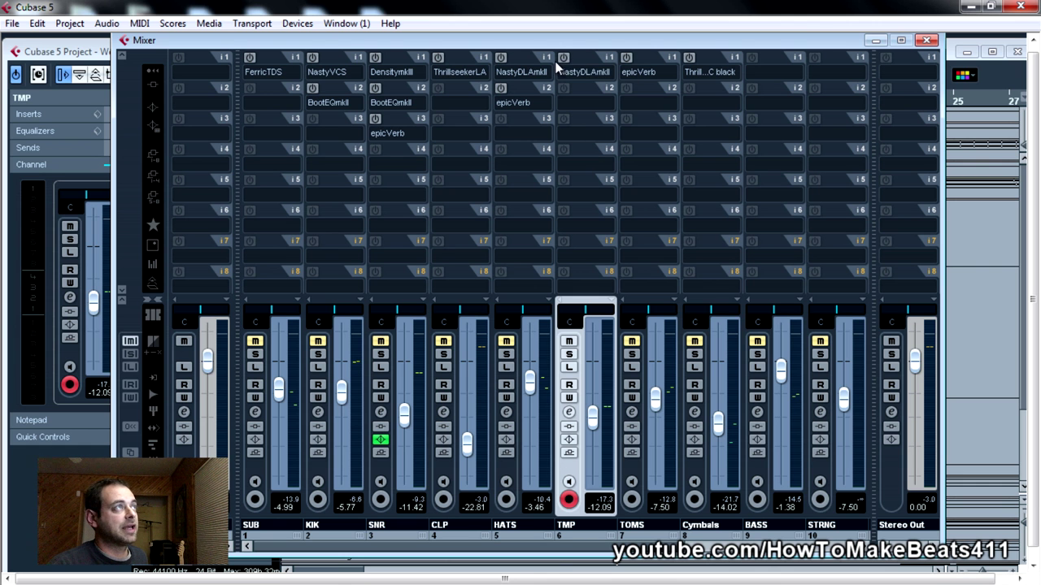
Activate NastyDLAmkII on the TMP channel's first insert, review its nice pan settings and lower the wet level to -10.4 dB
click(587, 57)
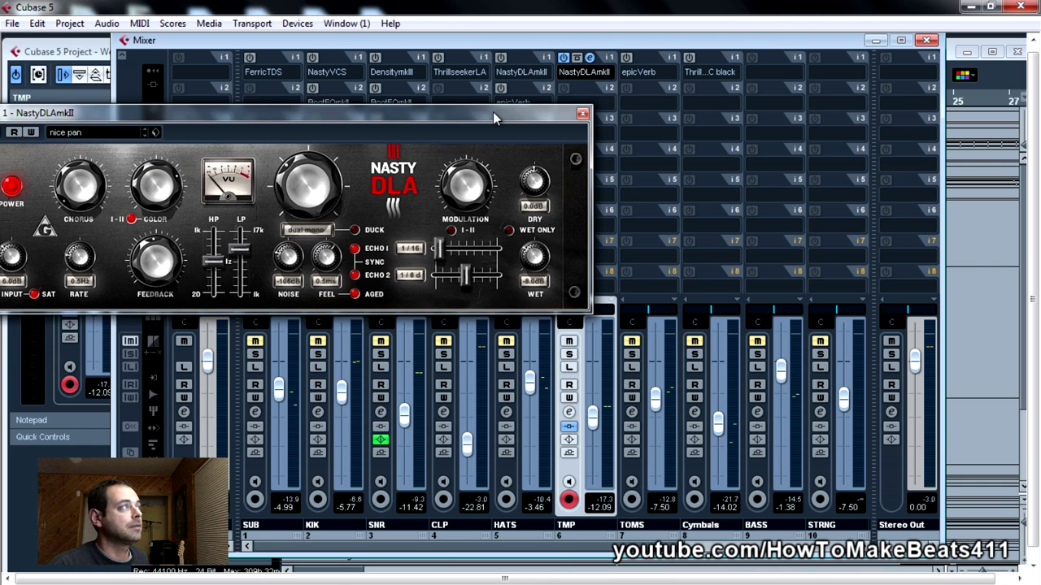
drag(491, 123, 787, 129)
drag(710, 119, 524, 197)
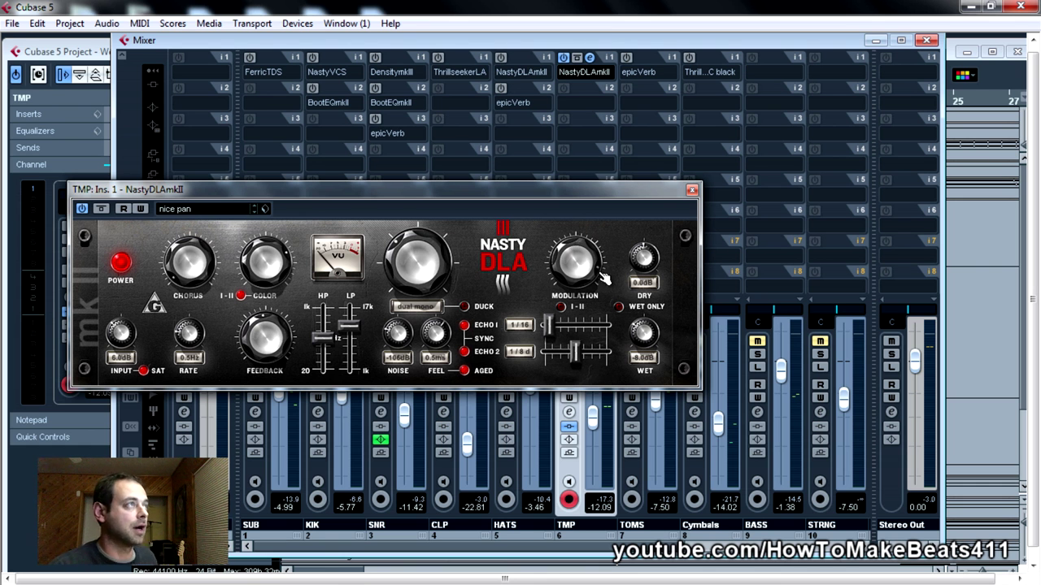
drag(588, 190, 549, 164)
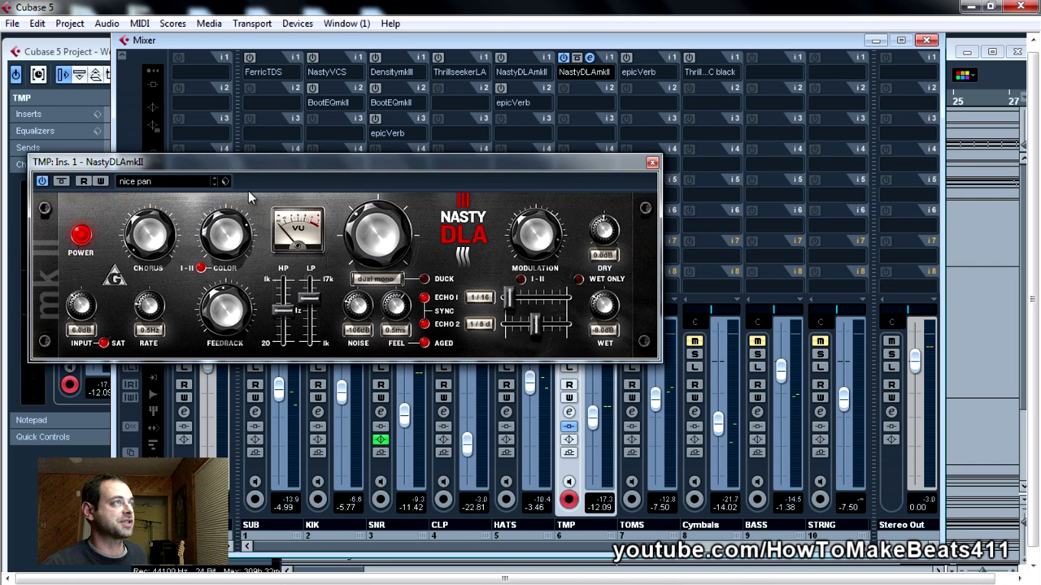
drag(589, 160, 386, 145)
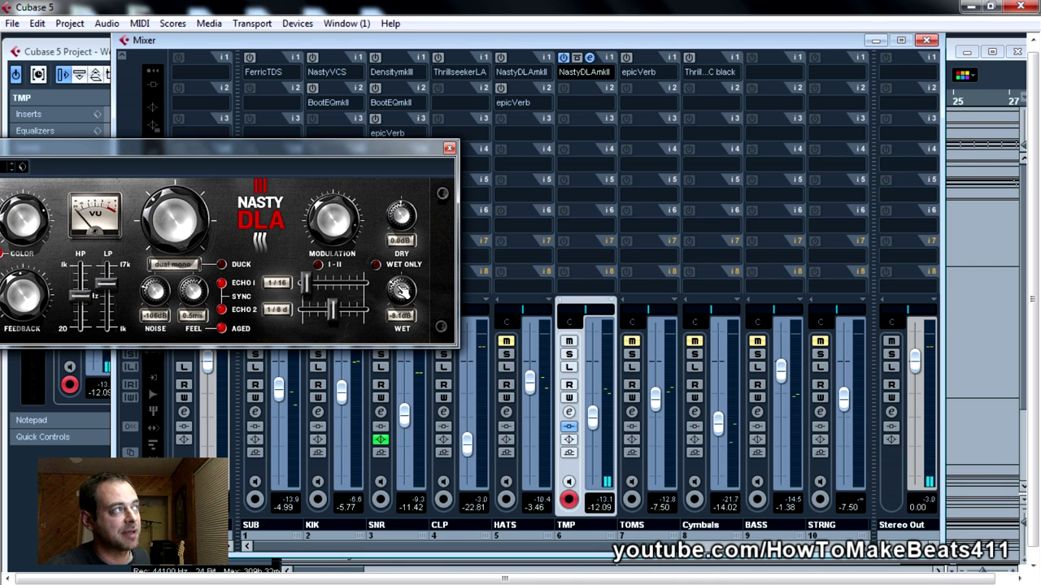
scroll(400, 315, down, 3)
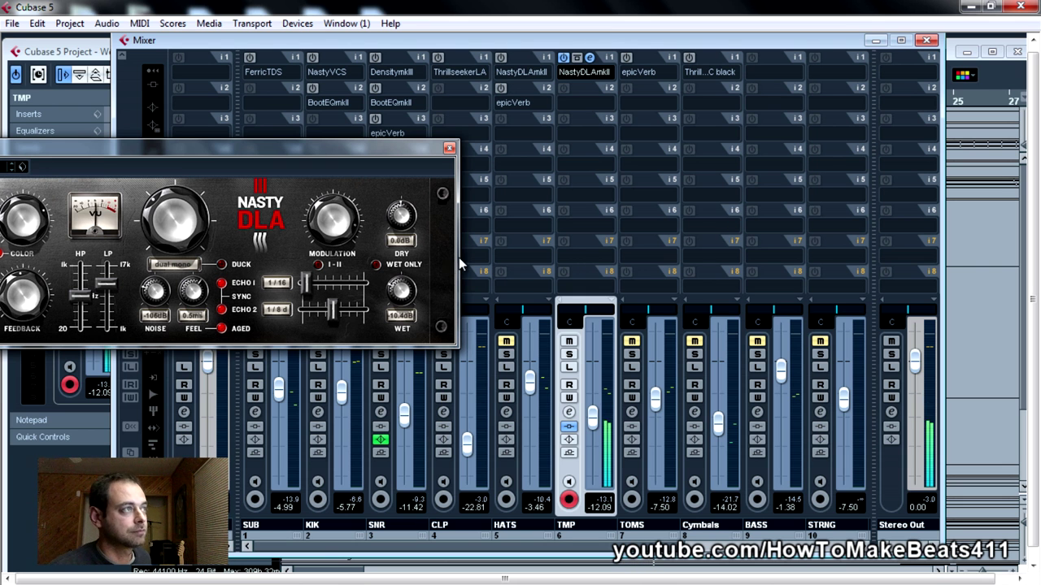
Close and deactivate NastyDLAmkII on the TMP channel, mute TMP and unmute the TOMS channel
click(449, 147)
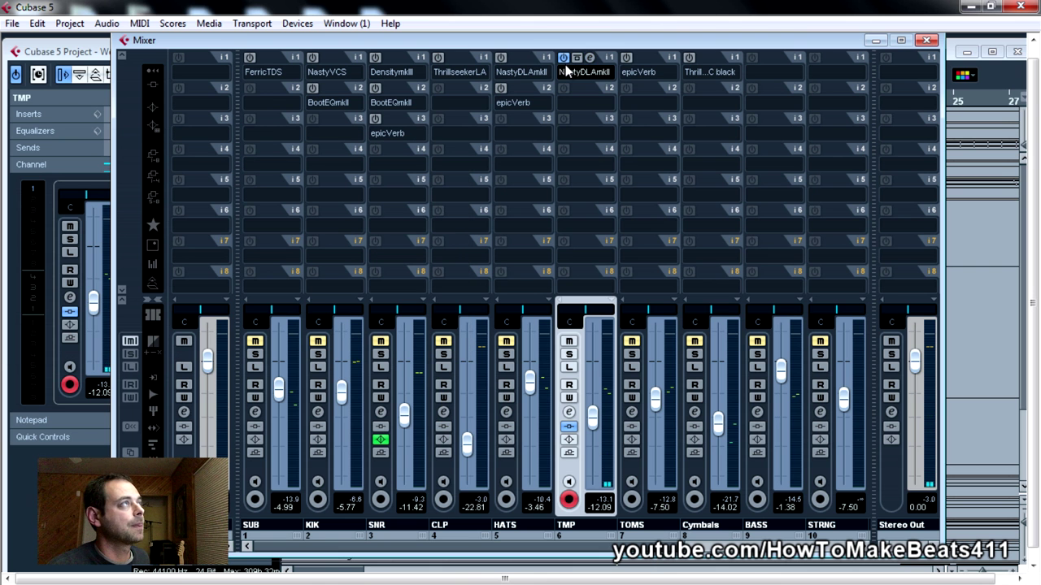
click(570, 342)
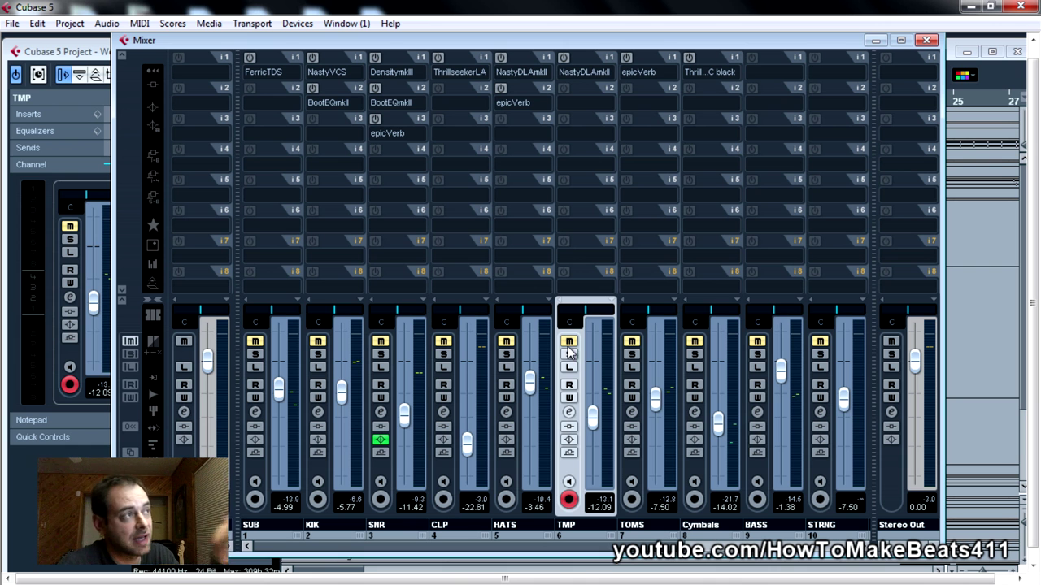
click(633, 342)
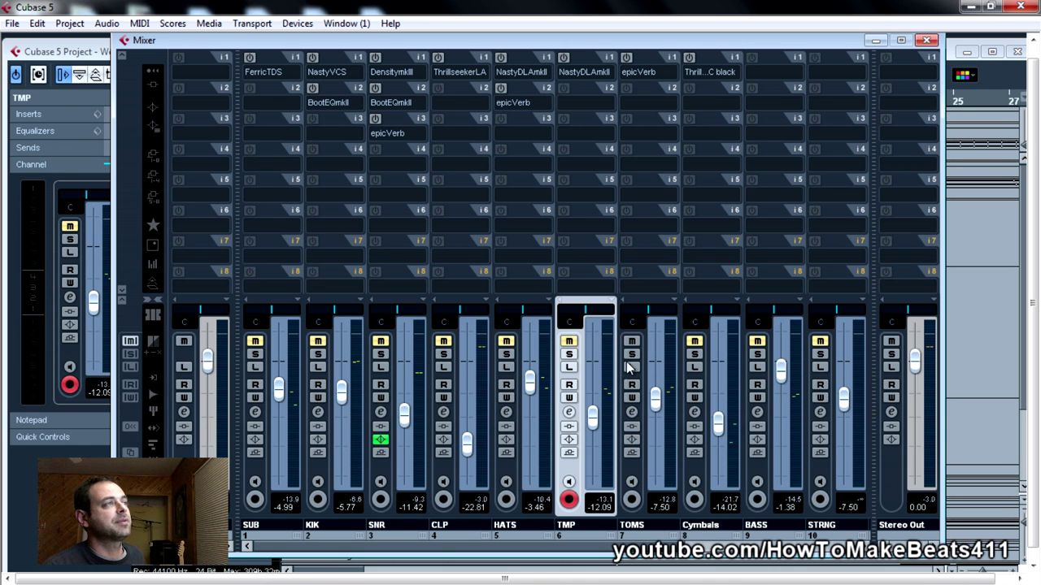
Hide the mixer and select the TOMS track in the project window
drag(635, 42, 706, 327)
key(F3)
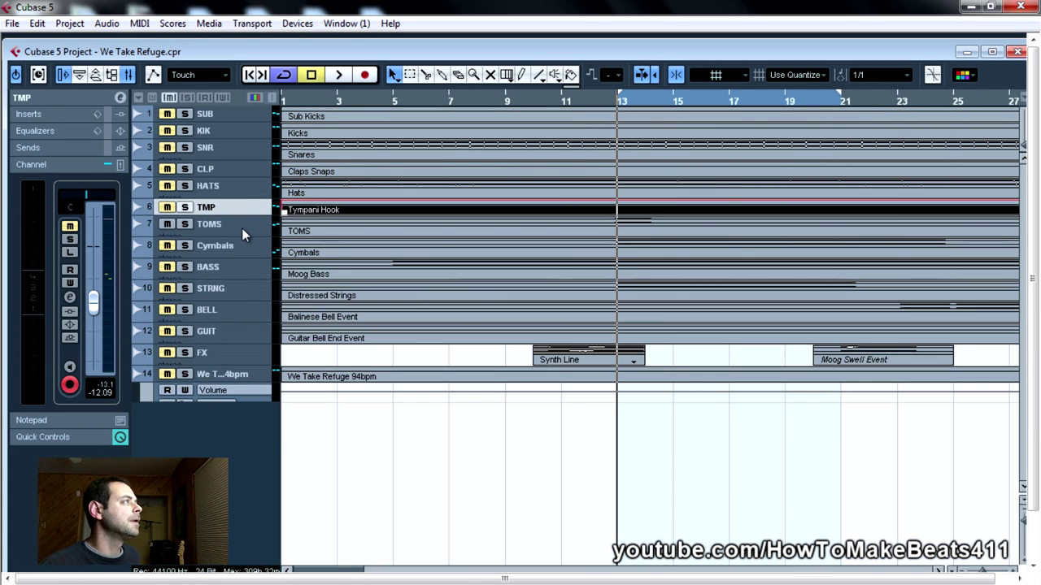
click(242, 230)
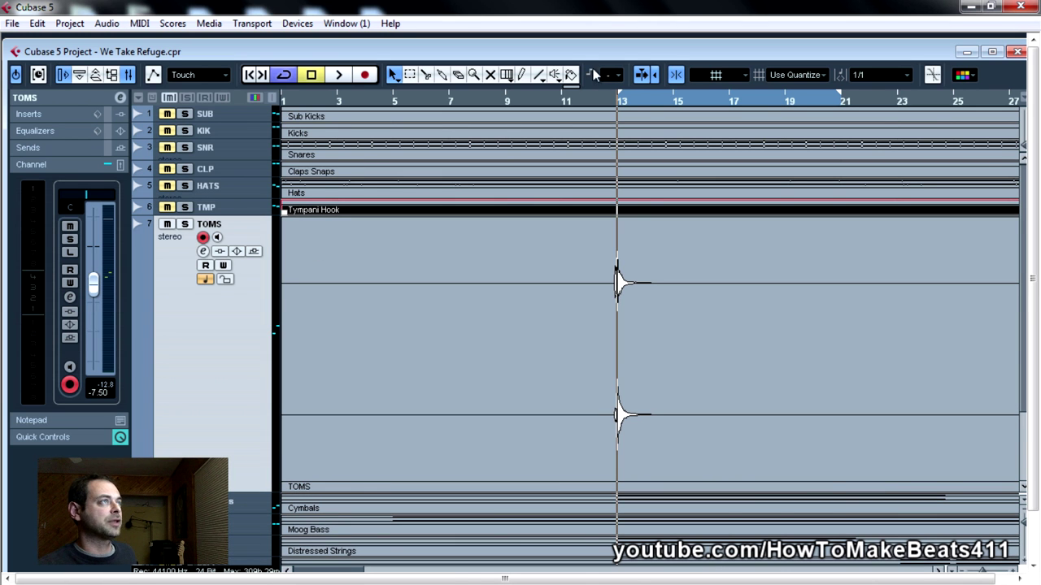
Play the unprocessed TOMS hits around bar 31 and around bar 13, starting the latter from bar 12
click(603, 102)
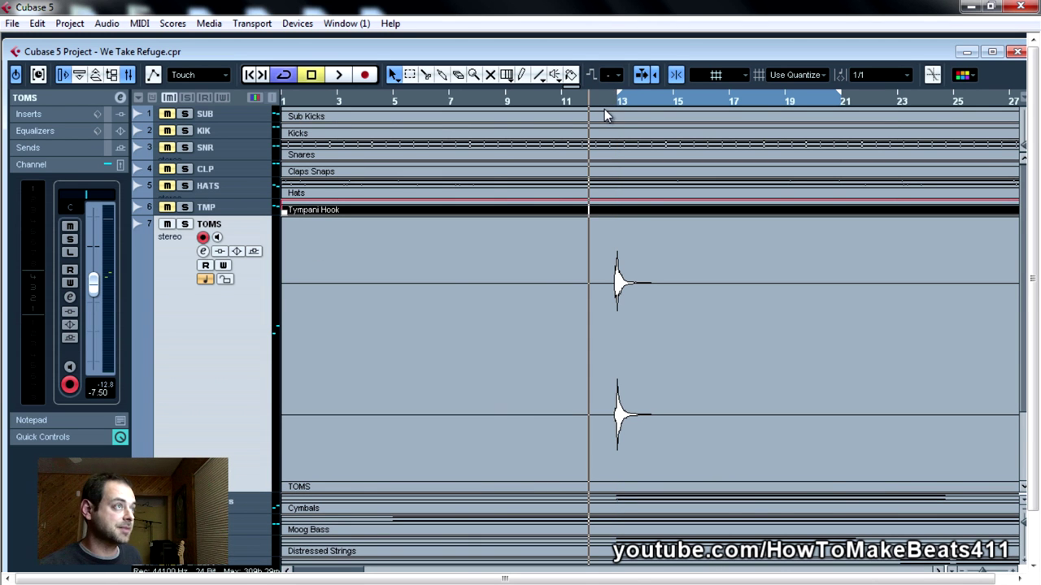
key(g)
key(g)
click(863, 100)
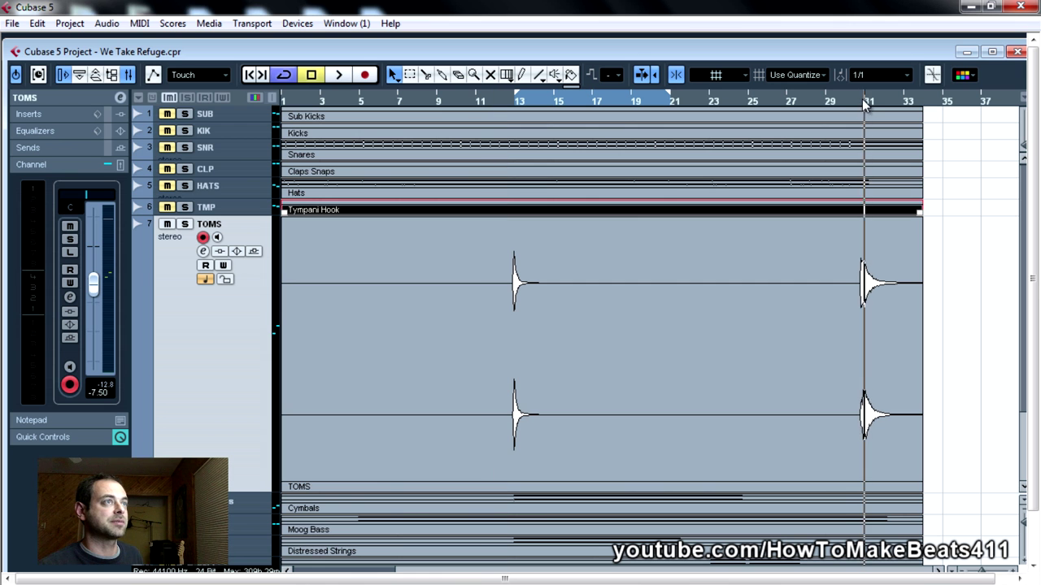
key(space)
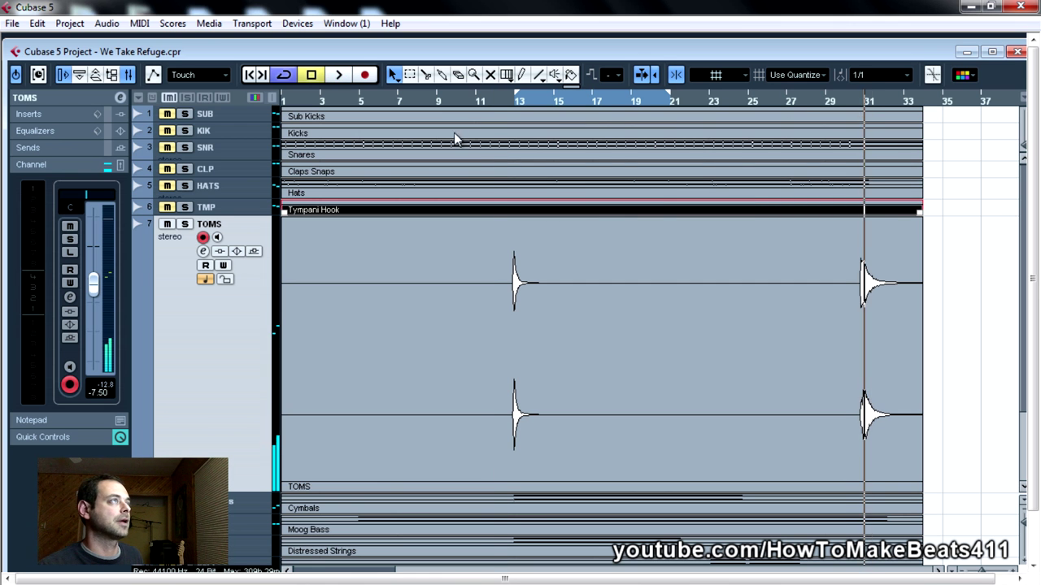
click(494, 102)
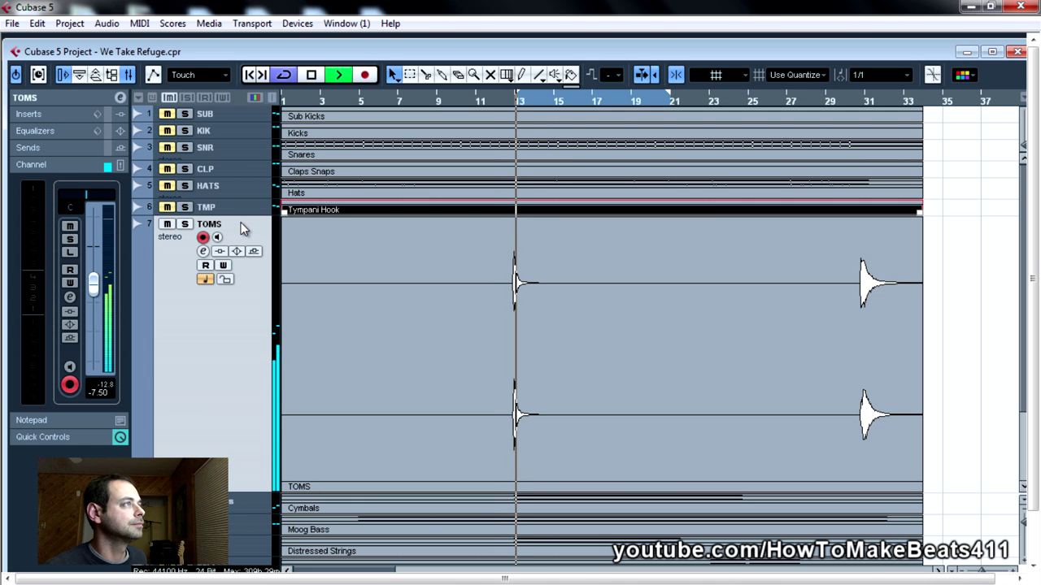
key(space)
Reopen the mixer, activate epicVerb on the TOMS channel's first insert and review its L Warm Scoring Stage settings
key(F3)
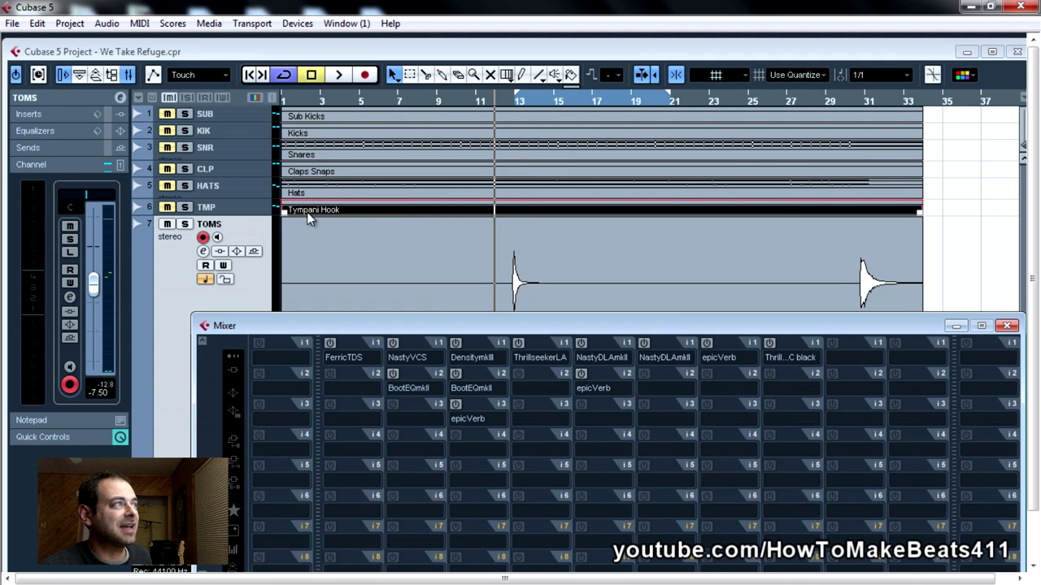
drag(662, 323, 552, 123)
click(605, 144)
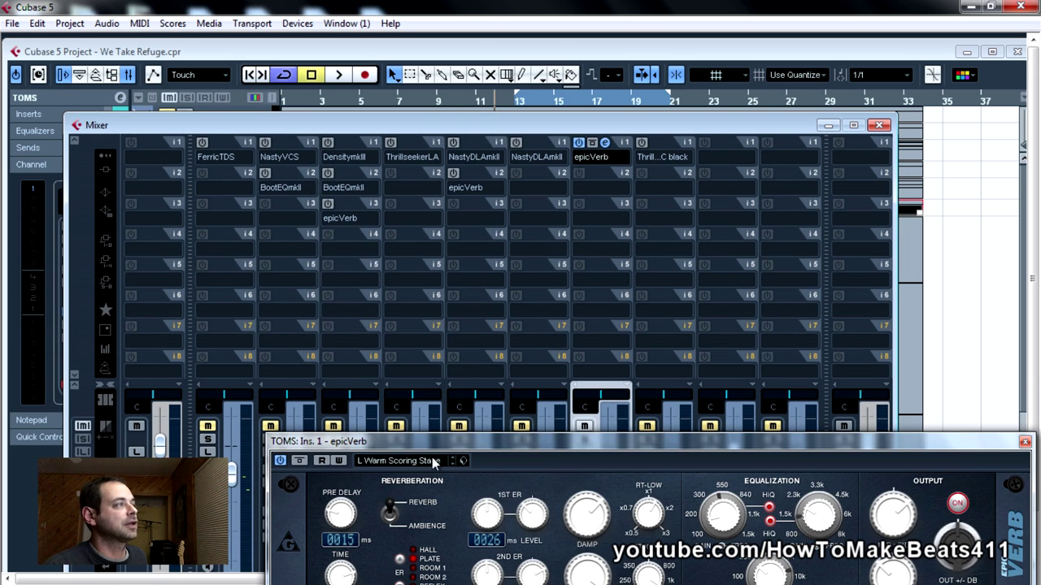
drag(429, 444, 239, 185)
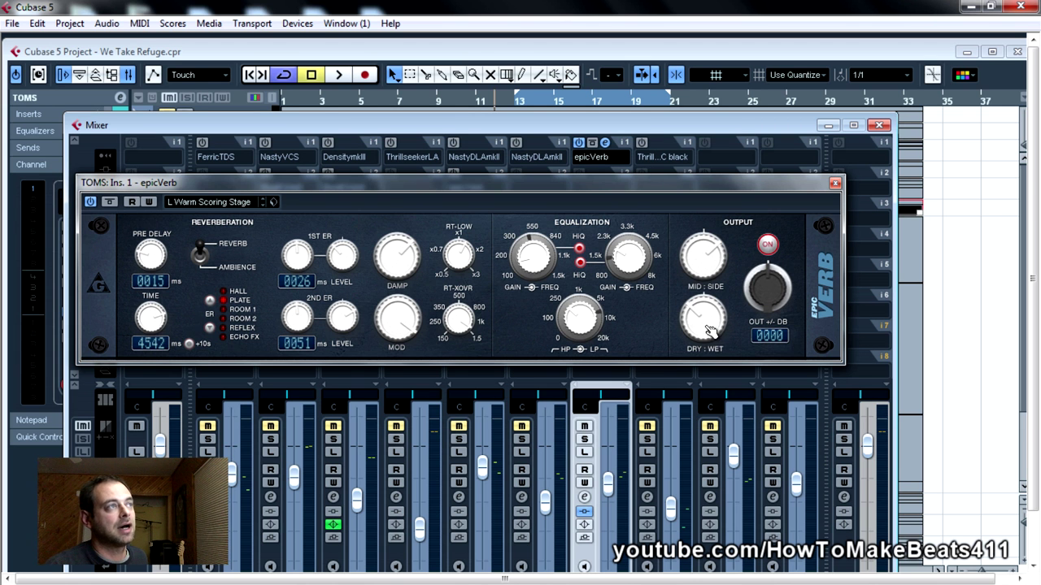
Close the epicVerb editor and play the TOMS hit with the reverb active
click(835, 186)
key(space)
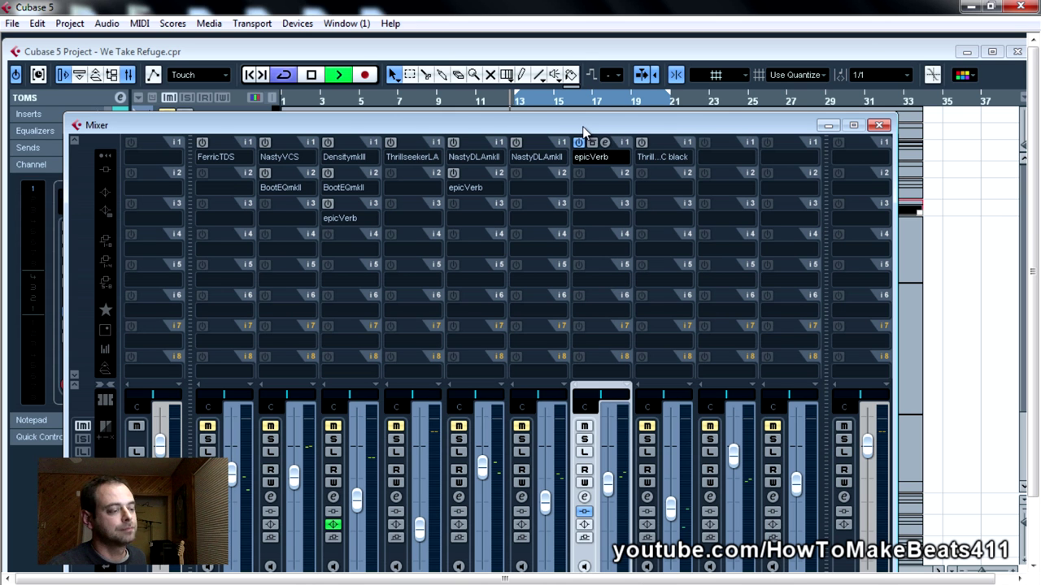
key(space)
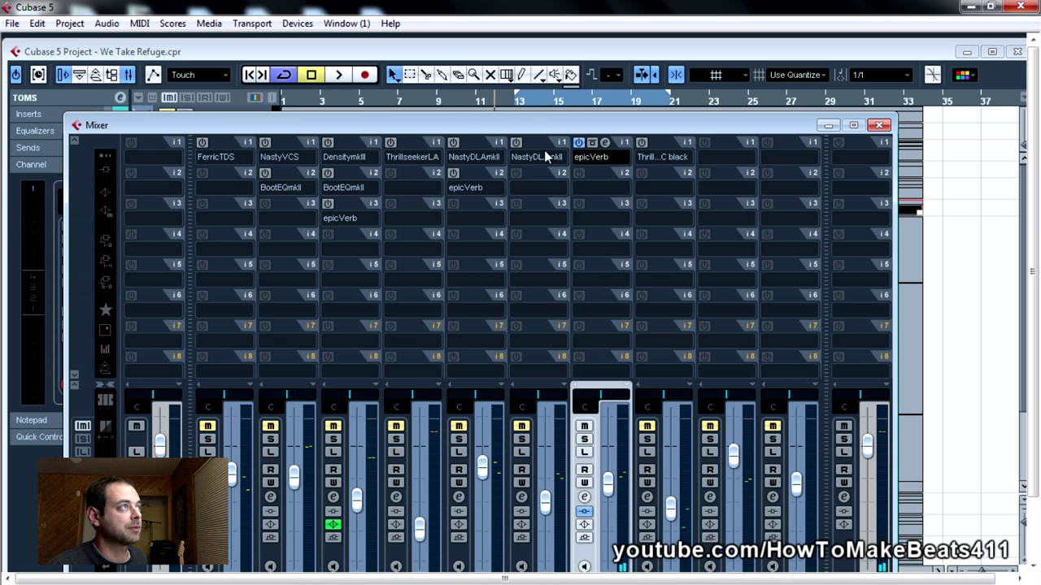
Deactivate epicVerb on the TOMS channel, replay the dry hit for comparison and mute the channel
click(578, 143)
key(space)
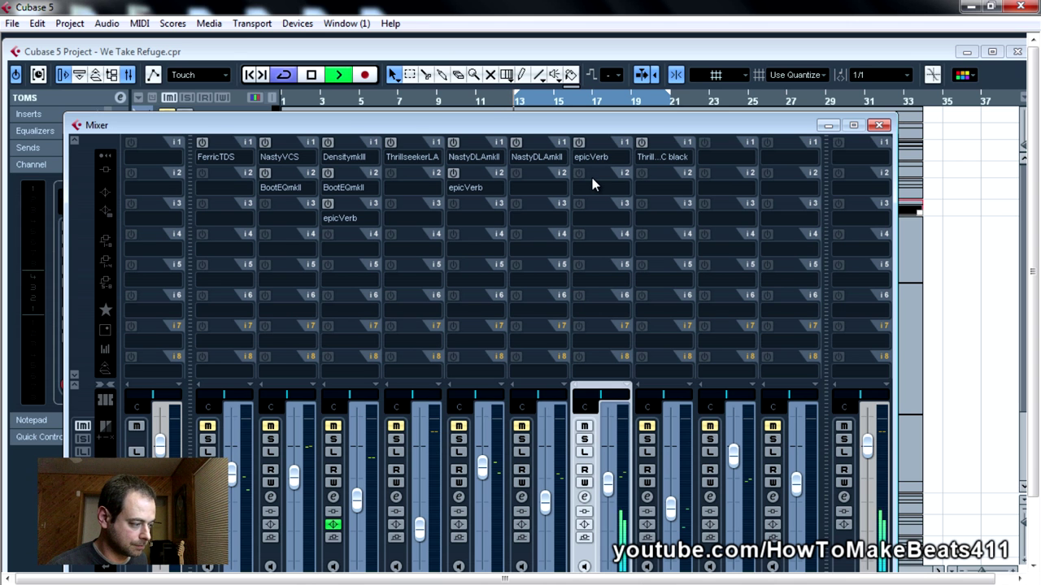
key(space)
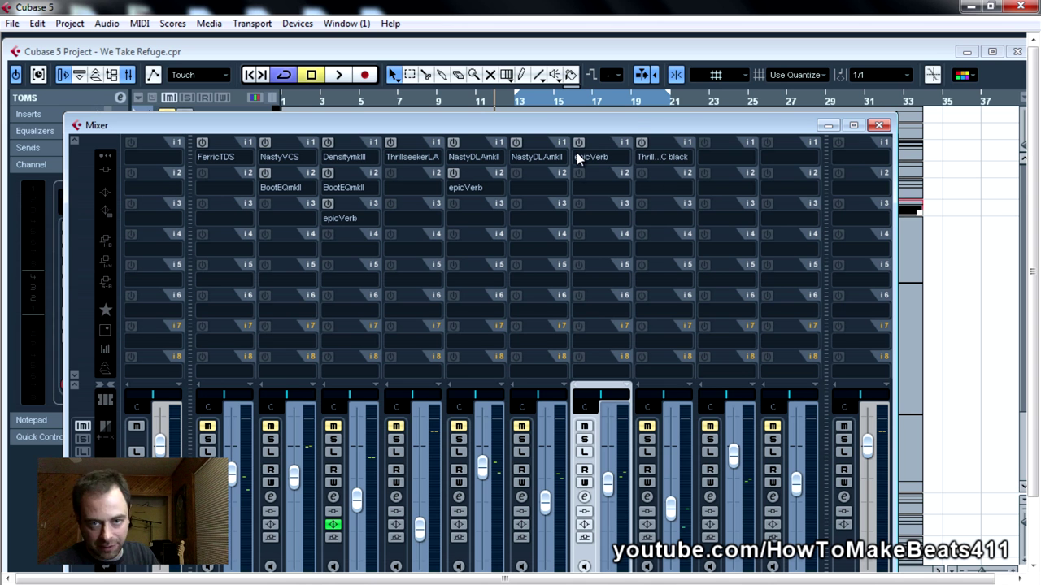
drag(636, 125, 649, 82)
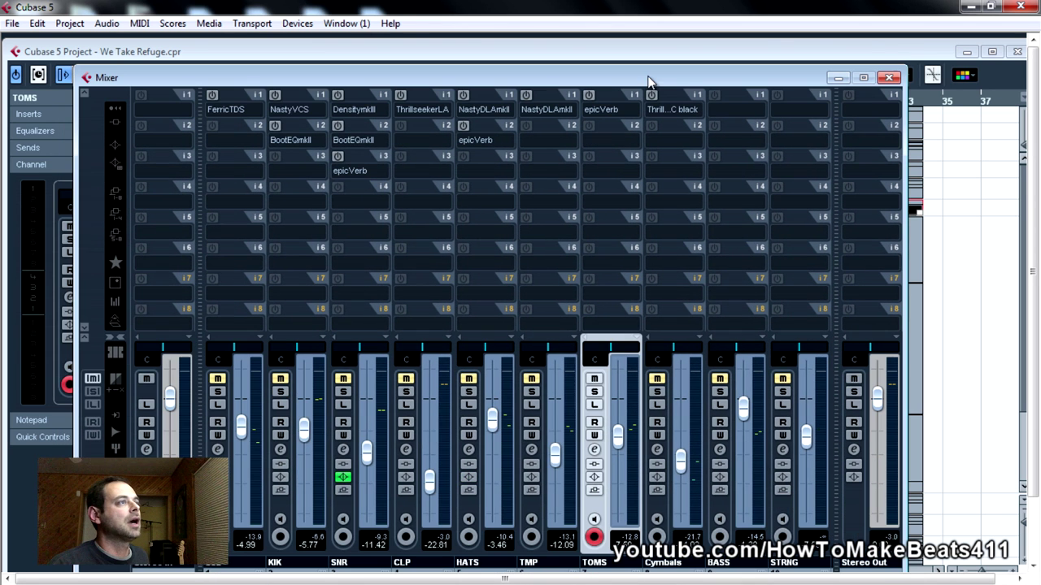
click(594, 378)
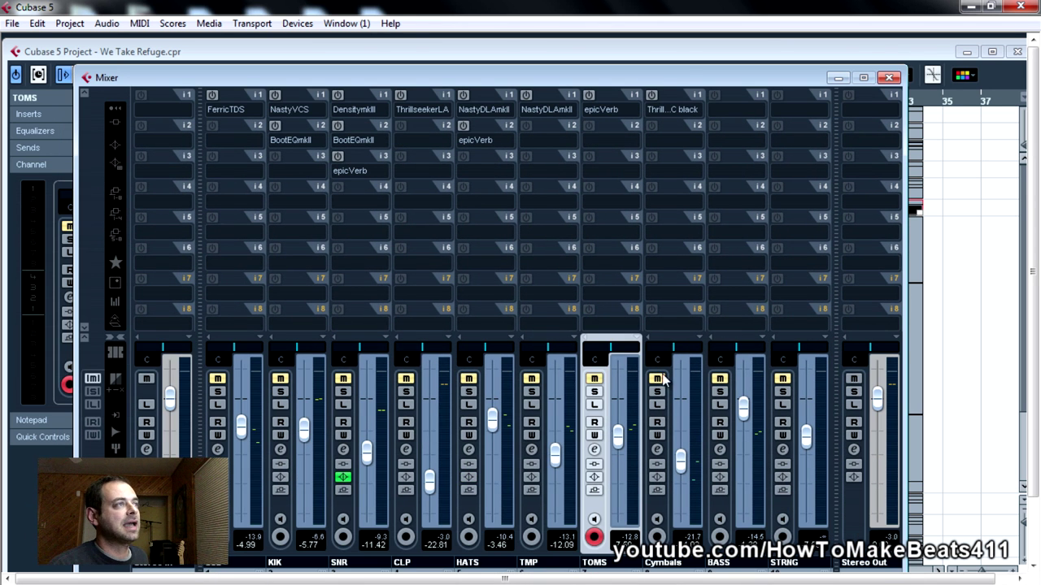
Unmute the Cymbals channel, activate ThrillseekerXTC black on its first insert and review the top end 1 preset in its editor
click(678, 95)
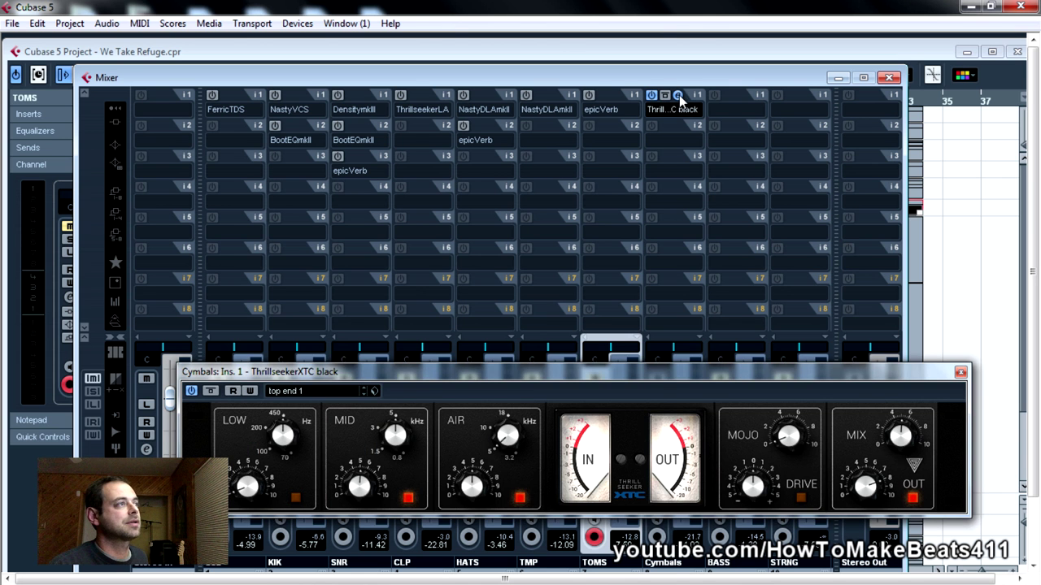
drag(665, 372, 666, 250)
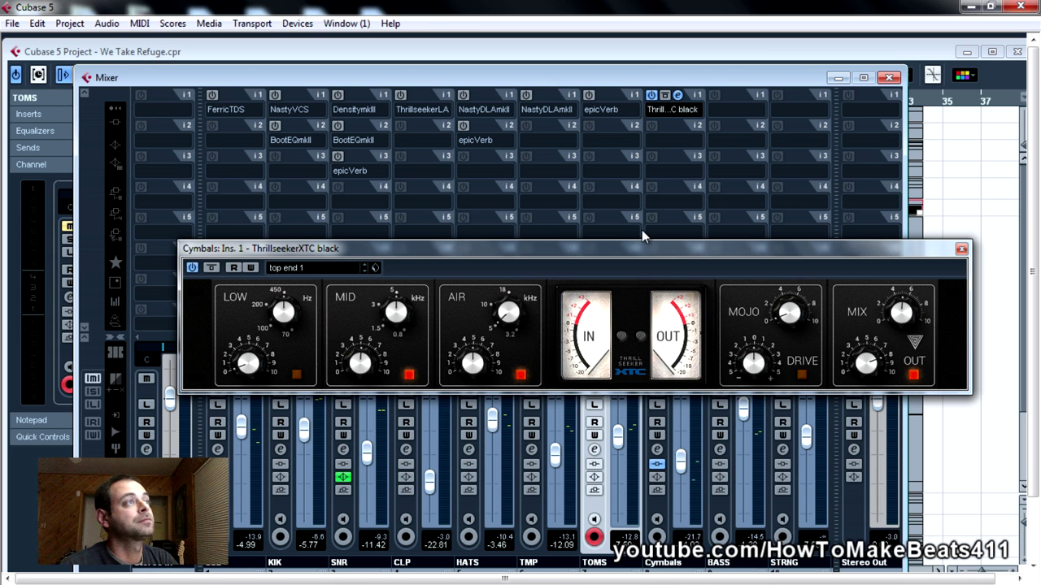
drag(653, 249, 599, 179)
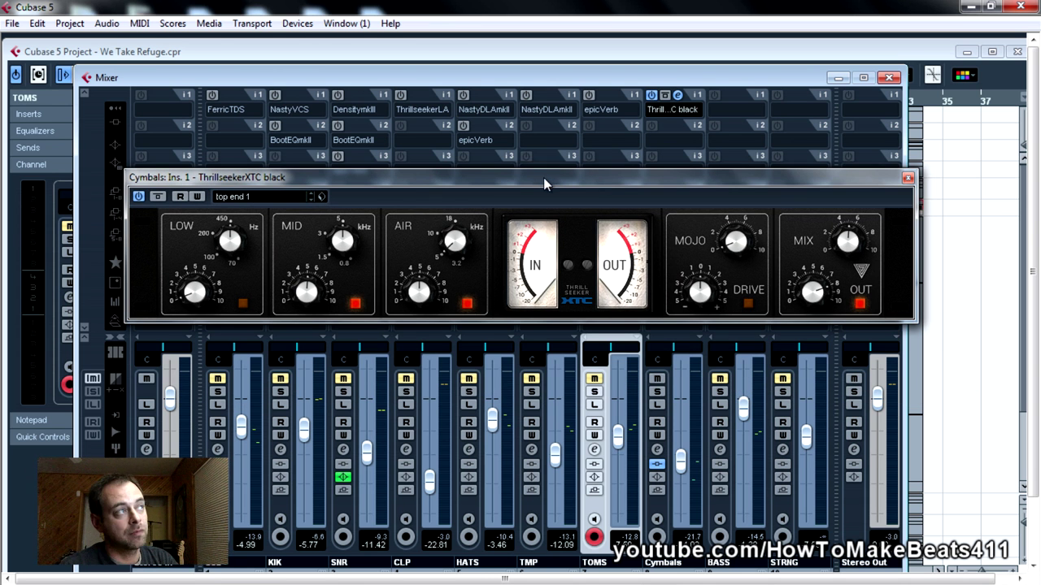
drag(561, 198, 583, 238)
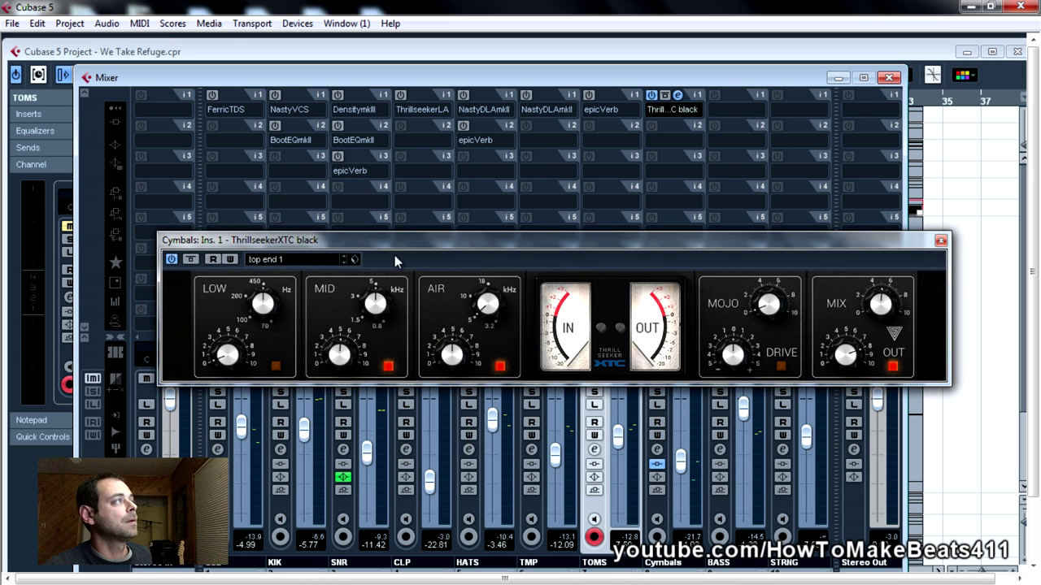
click(316, 258)
click(495, 257)
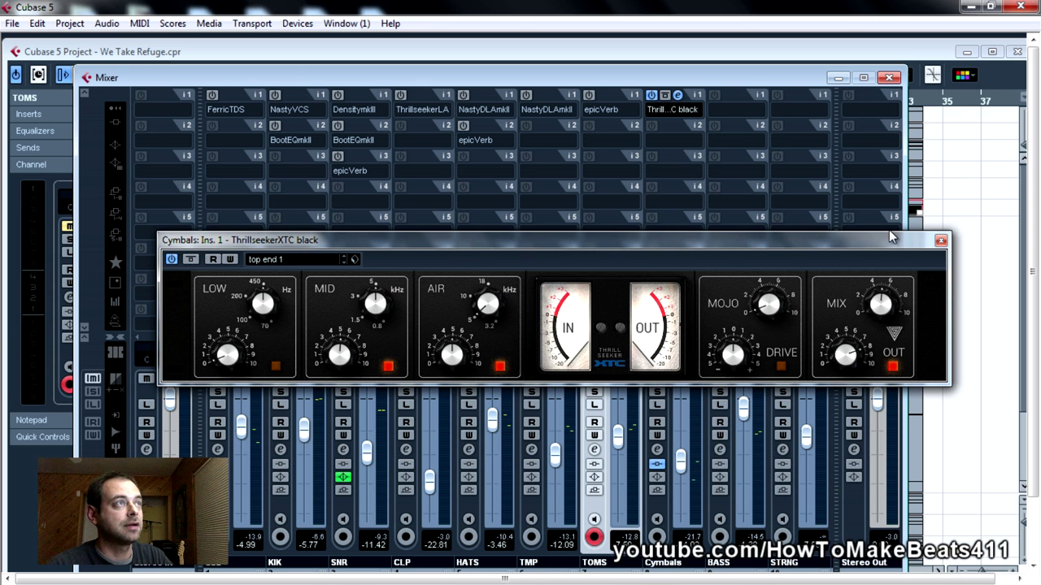
Hide the mixer, select the Cymbals track and play it with ThrillseekerXTC black active
drag(879, 253, 608, 192)
double_click(817, 79)
key(F3)
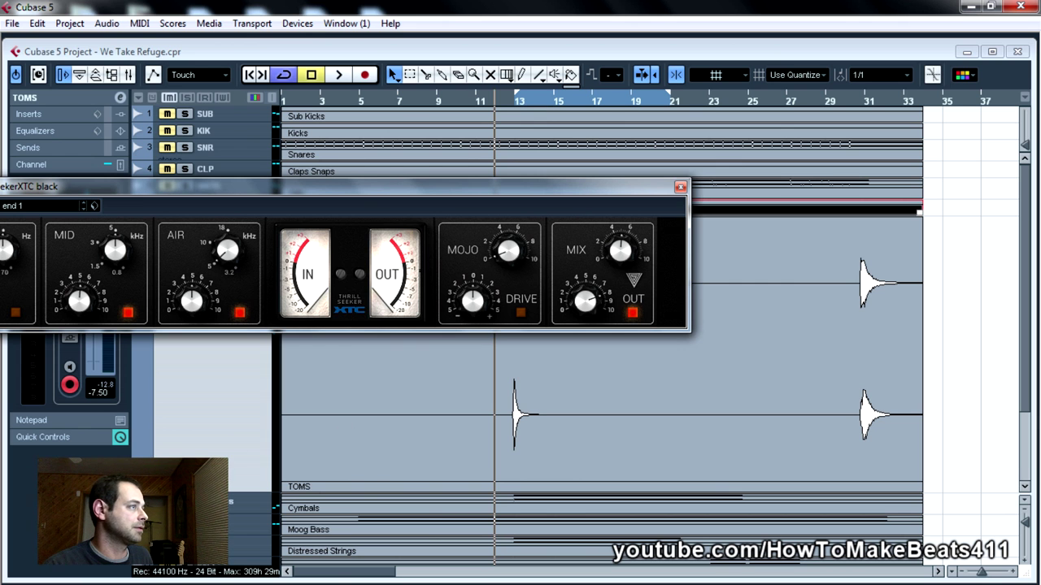
key(Down)
key(space)
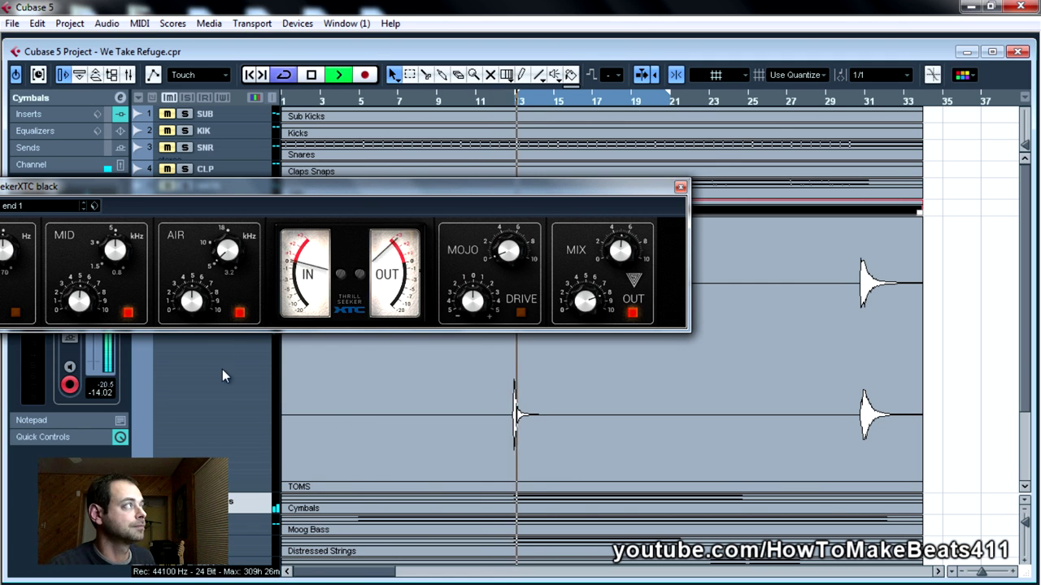
Deactivate ThrillseekerXTC black on Cymbals during playback and bring its whole editor into view over the arrangement
key(F3)
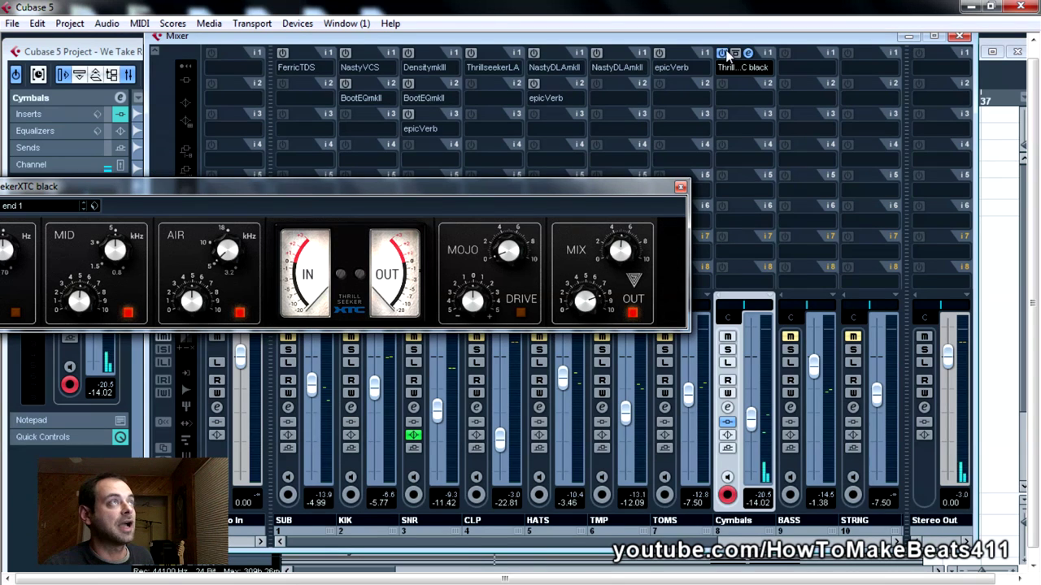
drag(800, 42, 590, 96)
click(749, 84)
drag(660, 181, 884, 110)
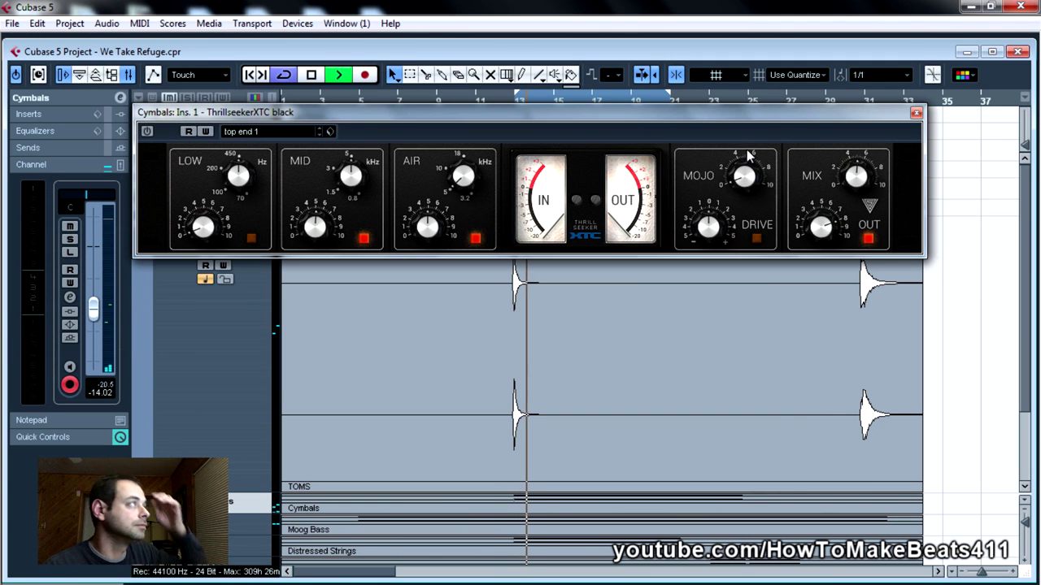
Toggle ThrillseekerXTC black on, off and on again to compare the processed and dry cymbals, then stop playback
click(147, 132)
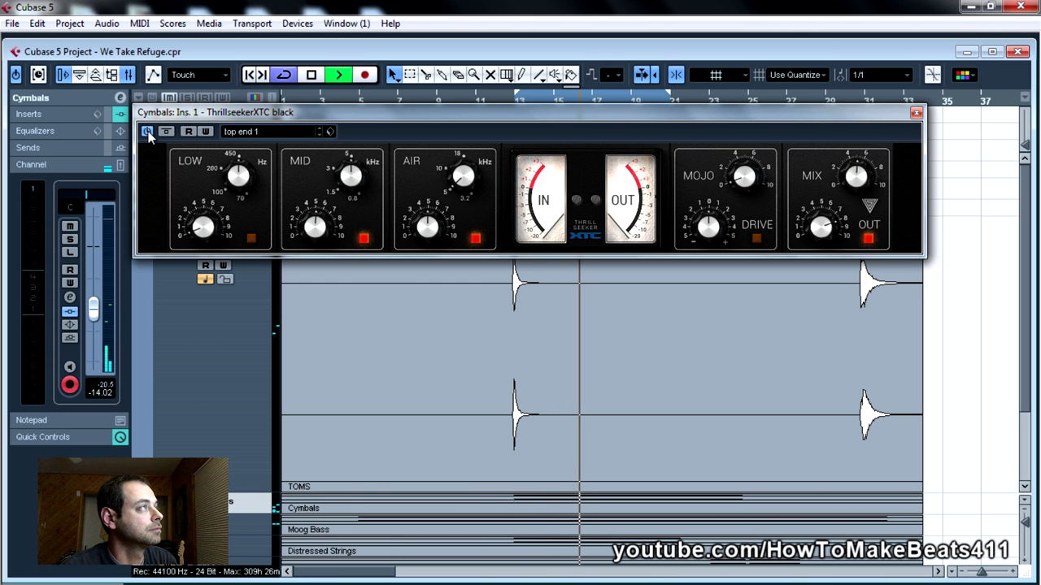
click(147, 132)
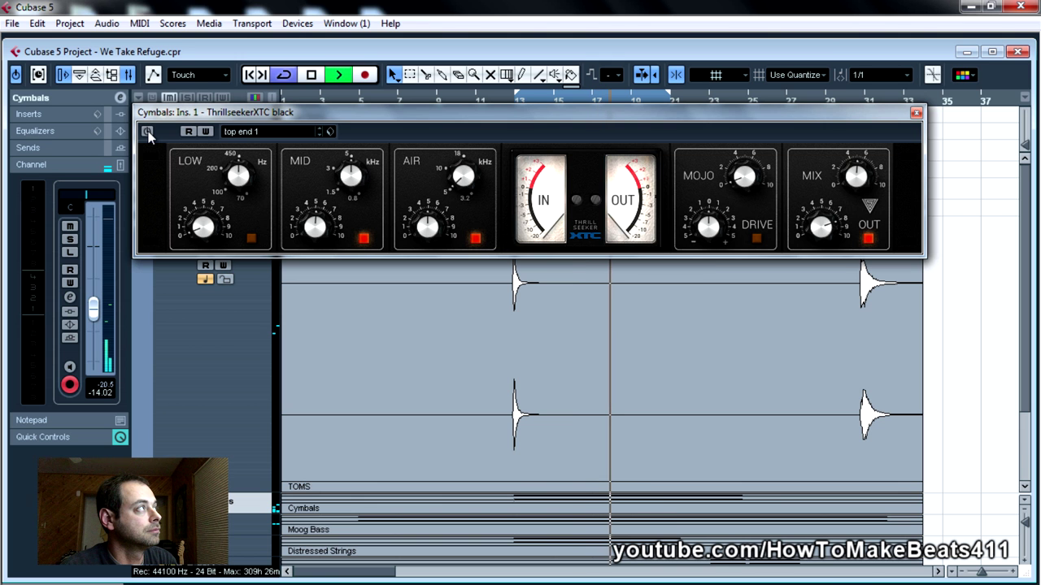
click(147, 132)
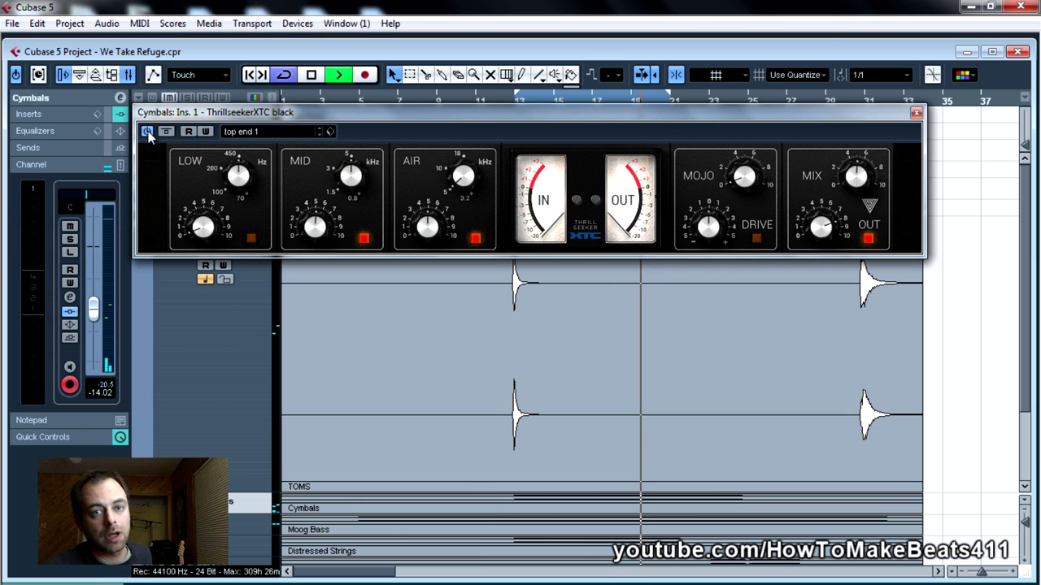
key(space)
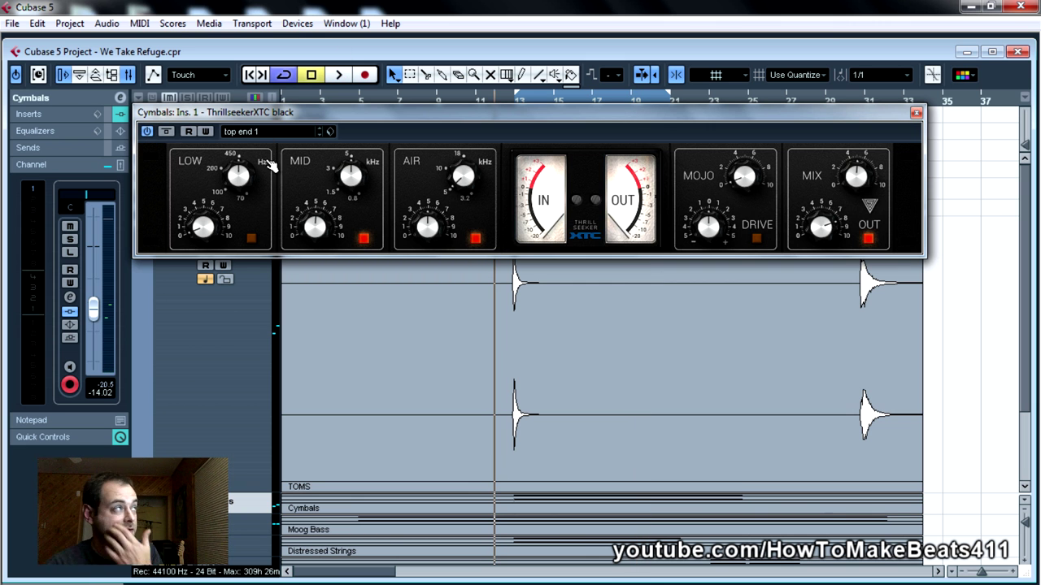
Close the ThrillseekerXTC black editor, deactivate the plug-in on the Cymbals channel and close the mixer
click(916, 113)
key(F3)
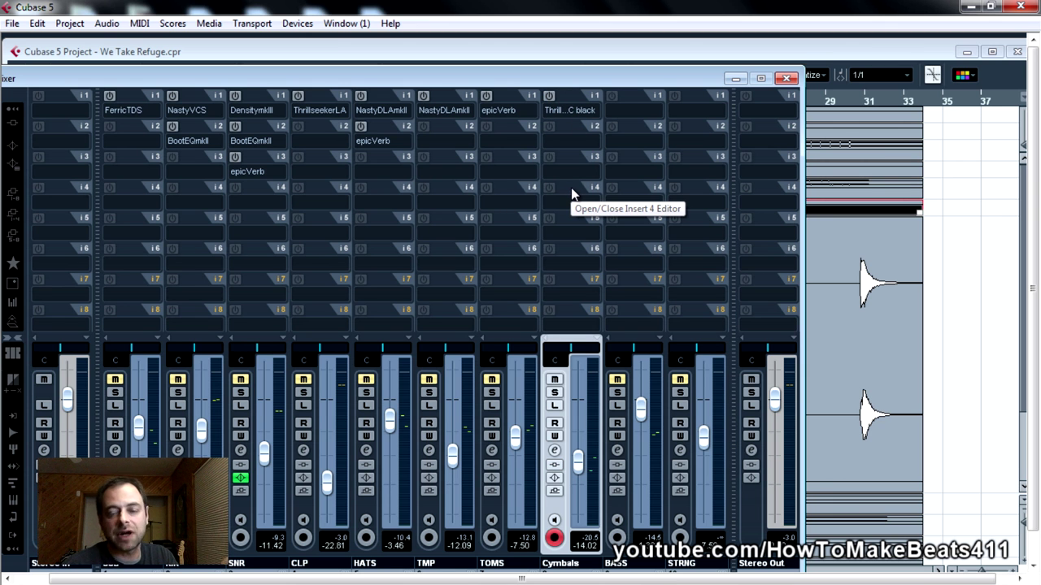
click(786, 78)
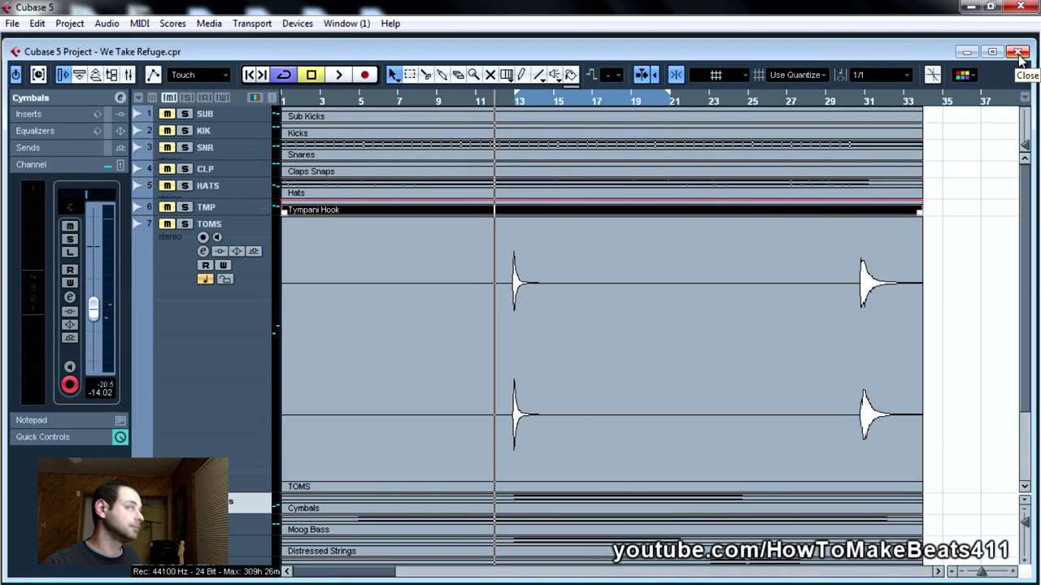
Close the We Take Refuge project and open the recent project We Take Refuge - 2.cpr
click(1019, 53)
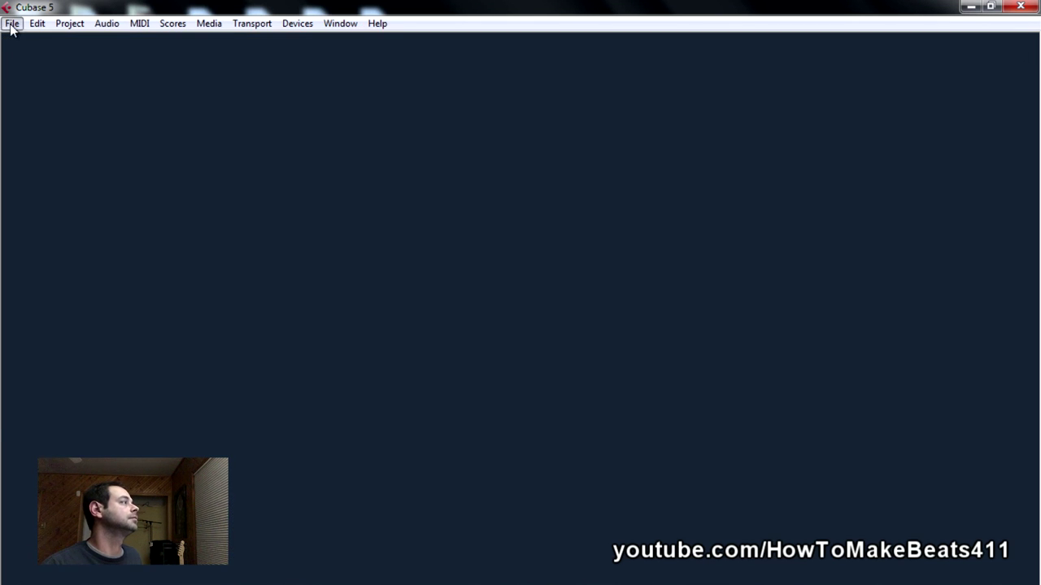
click(12, 22)
mouse_move(105, 392)
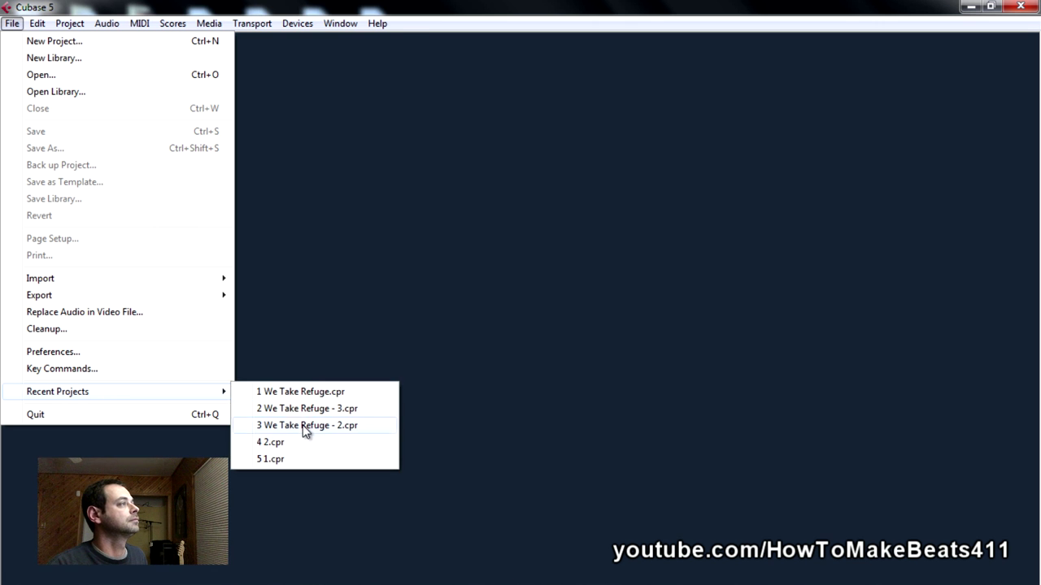
click(302, 426)
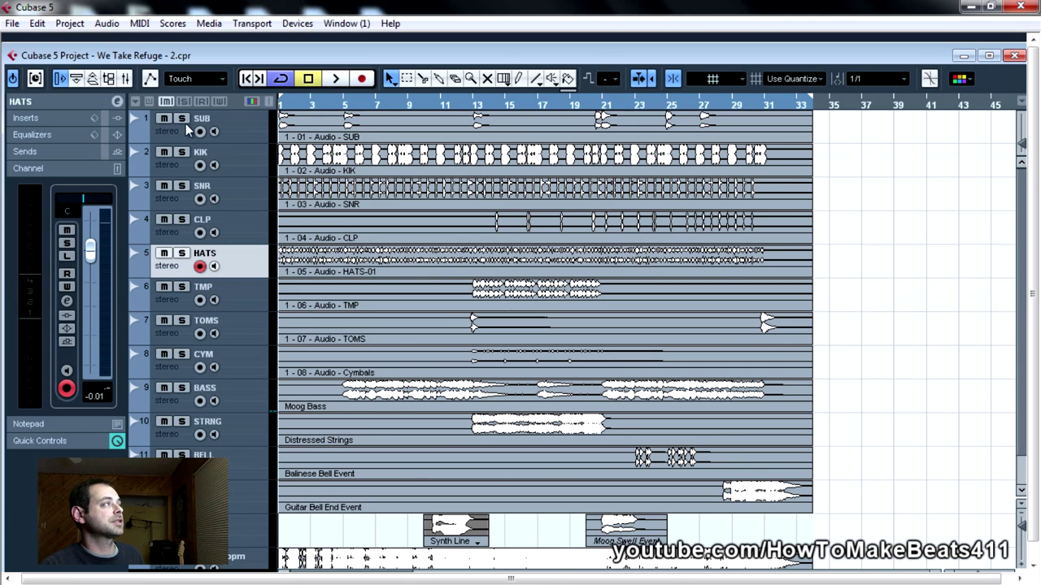
Open the mixer and deactivate every insert plug-in on the BASS, STRNG, BELL, GUIT and FX channels
key(F3)
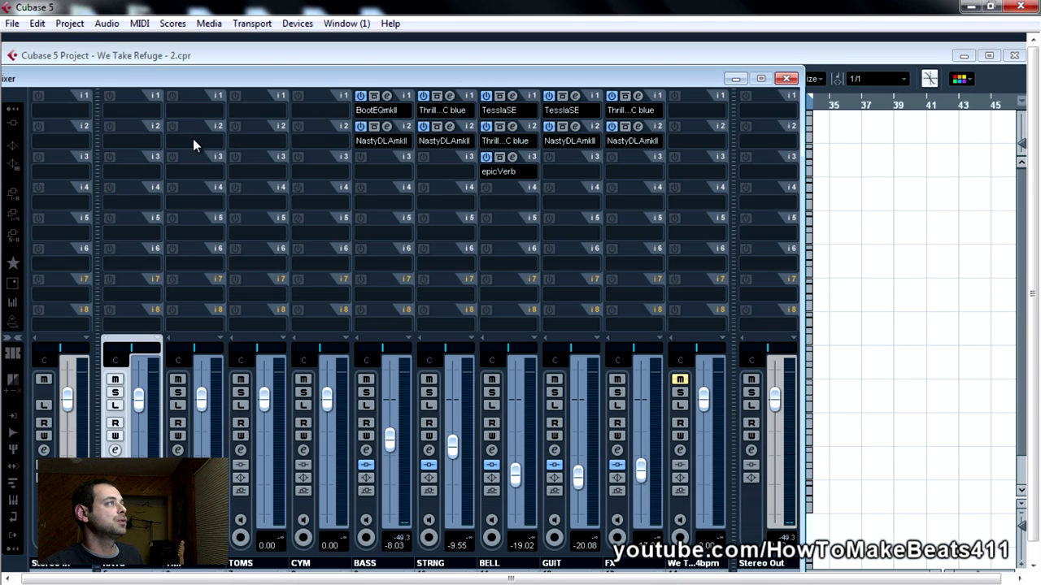
click(361, 126)
click(361, 95)
click(422, 95)
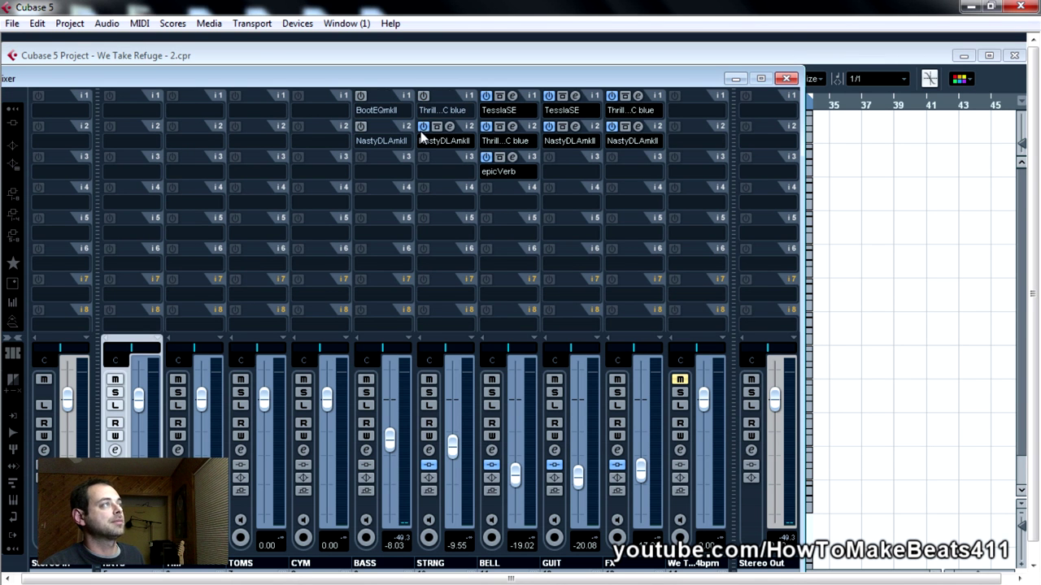
click(486, 126)
click(485, 95)
click(486, 157)
click(549, 126)
click(548, 95)
click(611, 95)
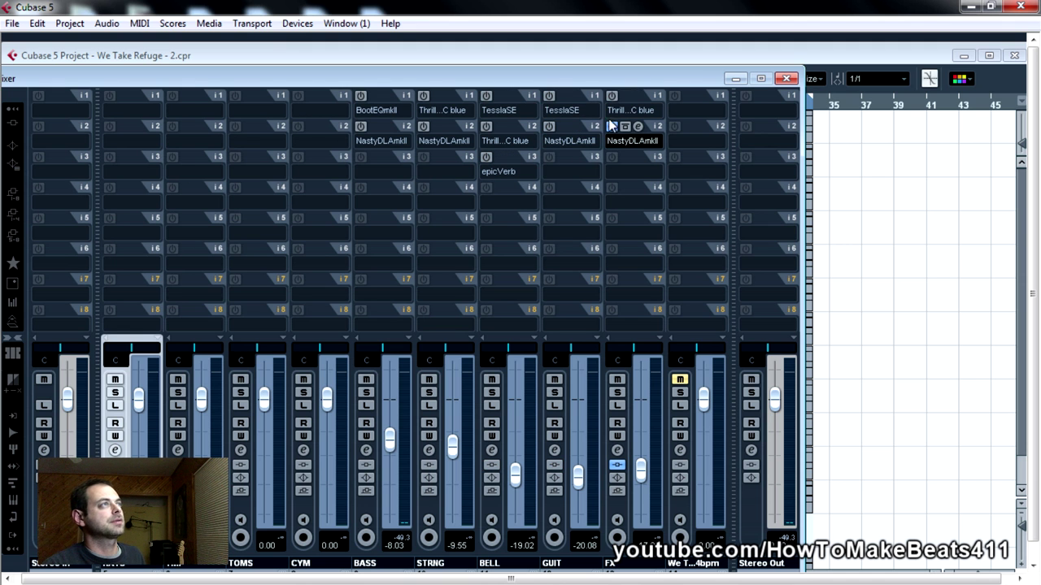
click(612, 126)
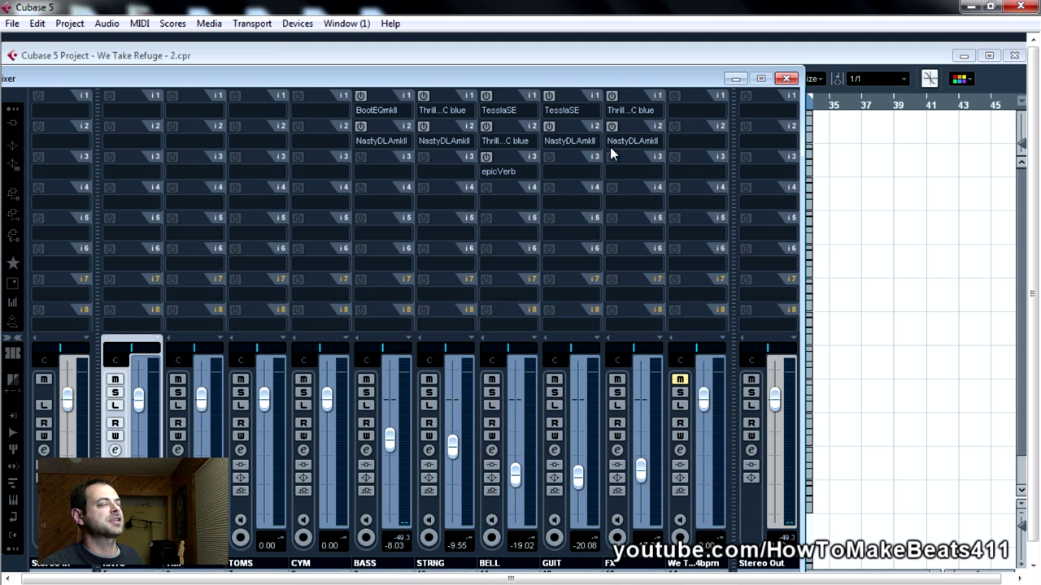
Mute the FX, GUIT, BELL, STRNG and BASS channels
click(617, 380)
click(429, 379)
click(366, 380)
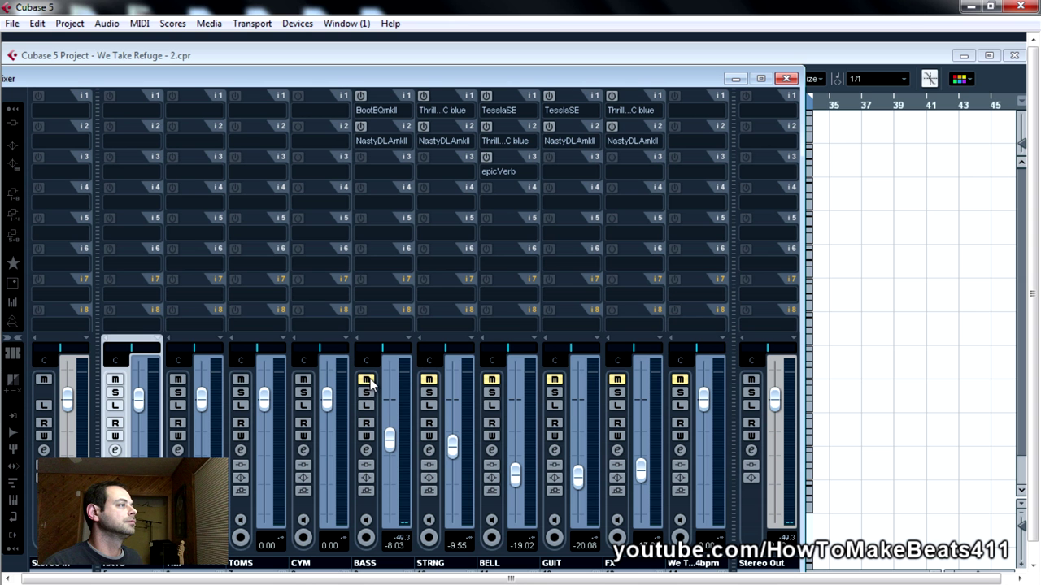
Move the mixer clear of the timeline and play the drum tracks on their own from around bar 12
double_click(614, 81)
drag(741, 180, 757, 251)
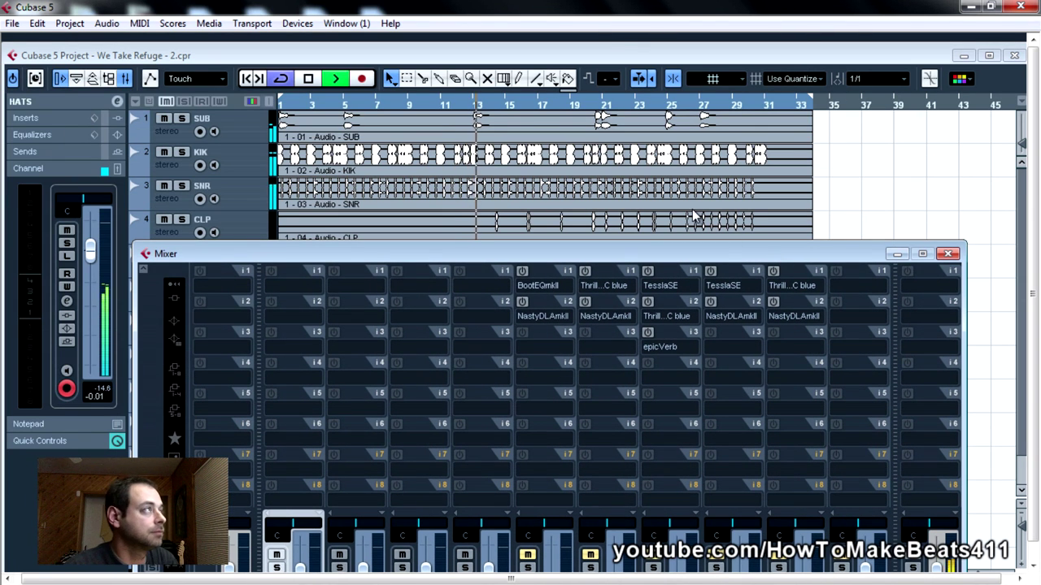
drag(554, 255, 541, 182)
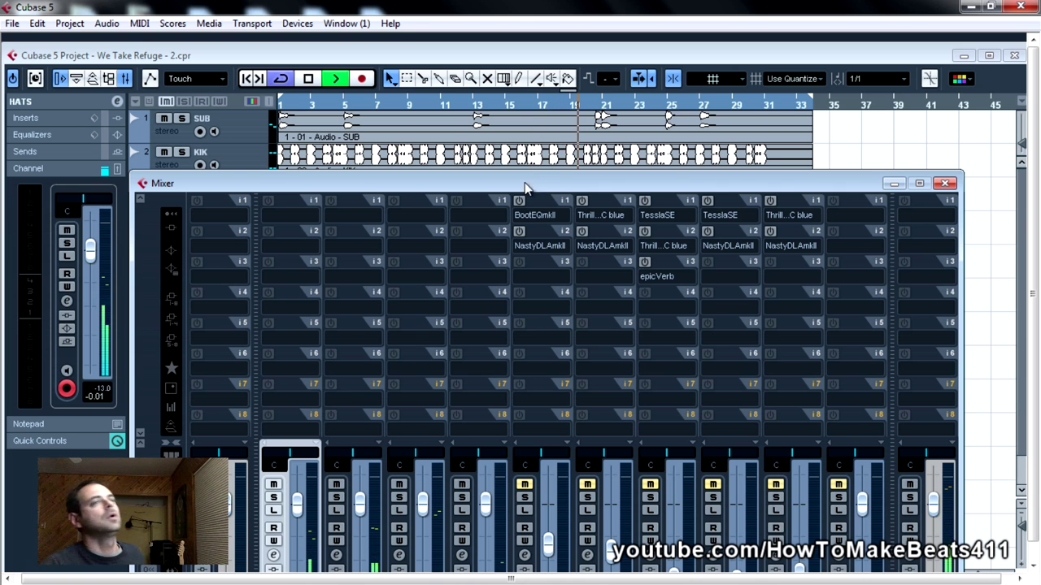
key(space)
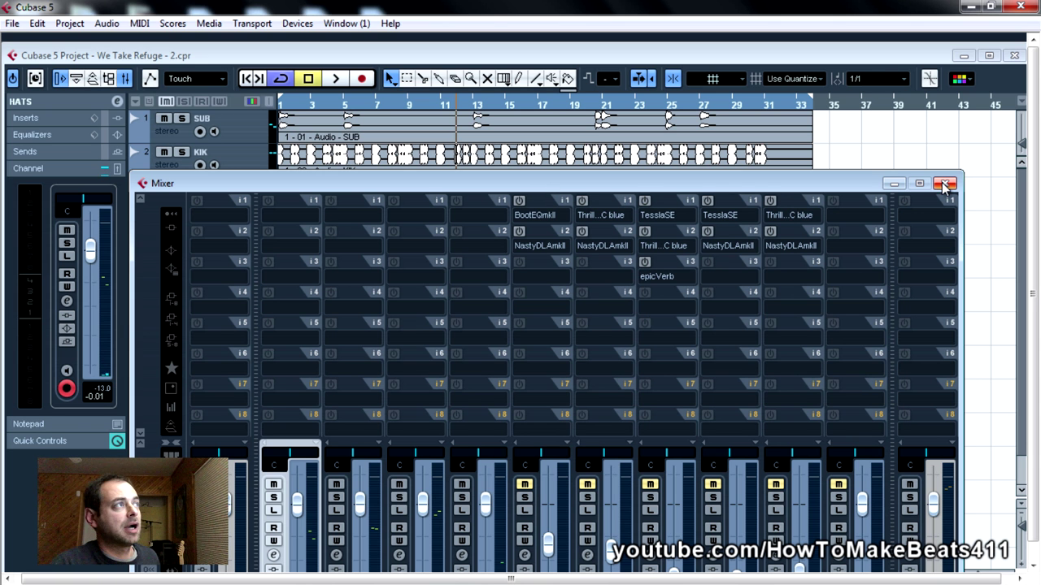
Bring the full mixer into view and mute the CYM, TOMS, TMP, HATS, CLP, SNR, KIK and SUB channels
drag(822, 185, 851, 57)
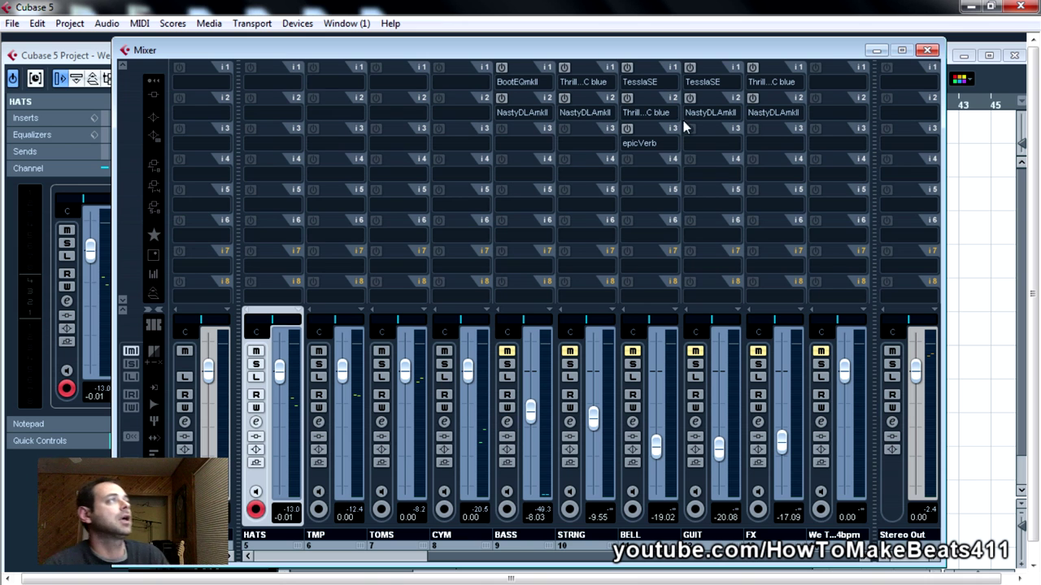
drag(594, 57, 627, 57)
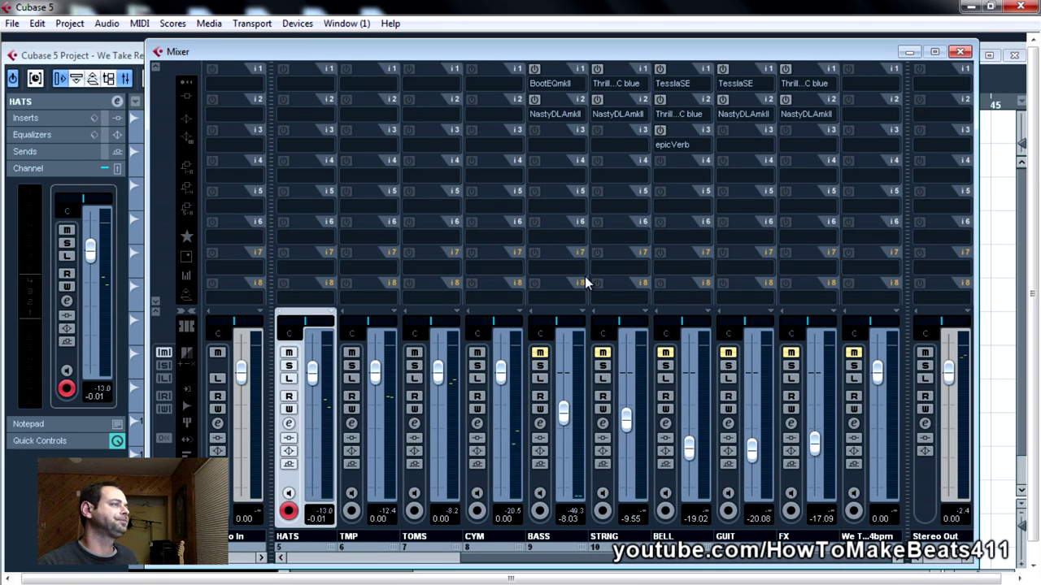
click(477, 353)
click(414, 353)
click(351, 353)
click(288, 353)
drag(498, 560, 325, 563)
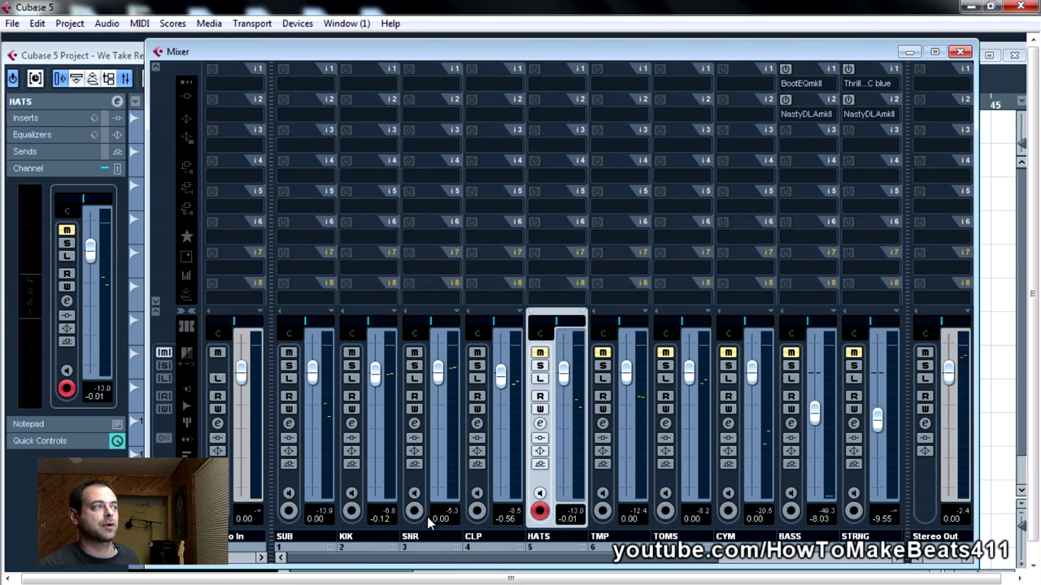
click(476, 353)
click(414, 353)
click(351, 352)
click(288, 353)
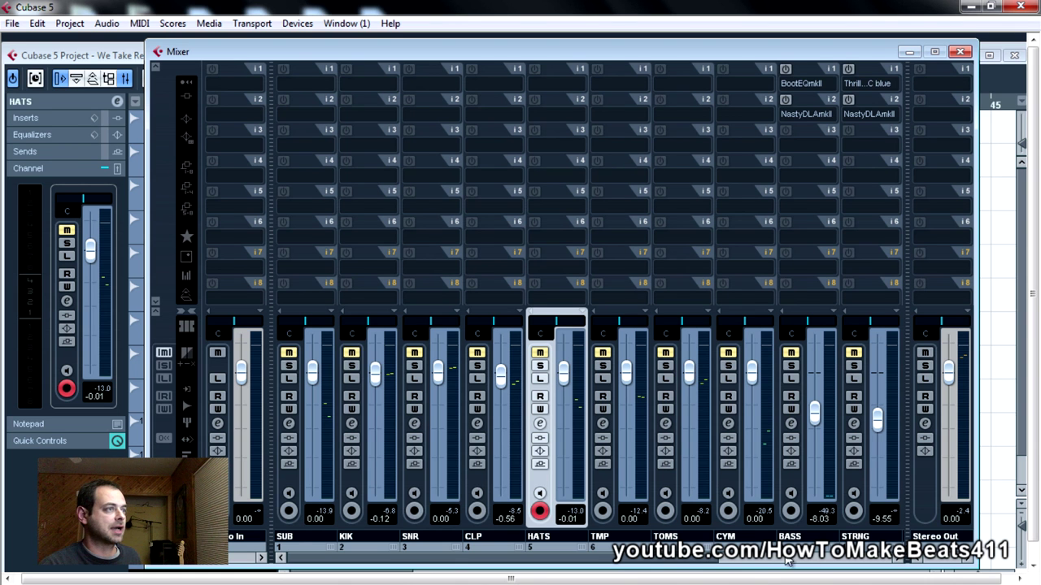
Unmute the BASS channel, set the loop range from bar 5 to bar 13 and briefly play the dry bass
click(707, 559)
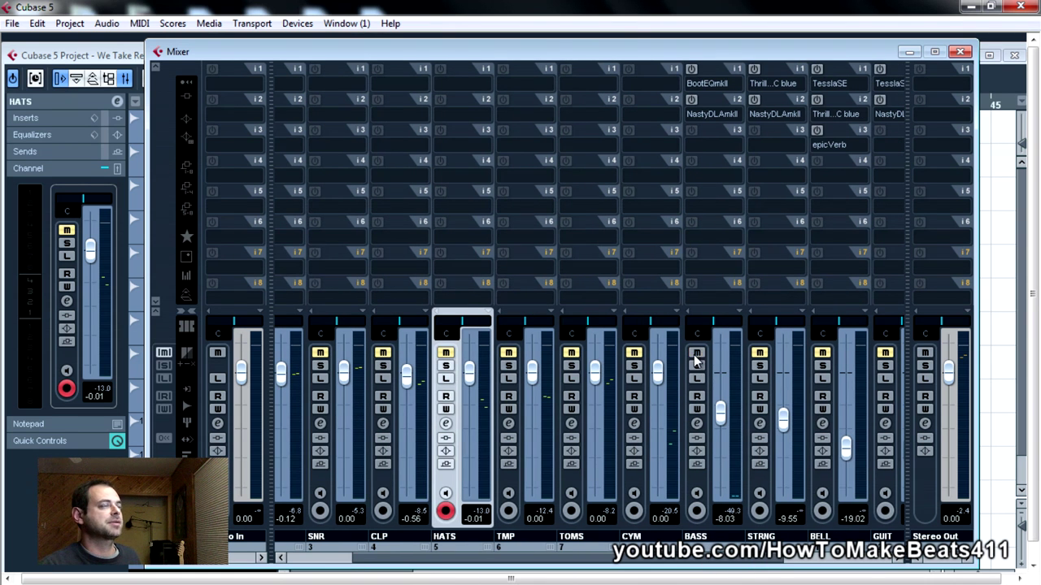
drag(545, 53, 586, 447)
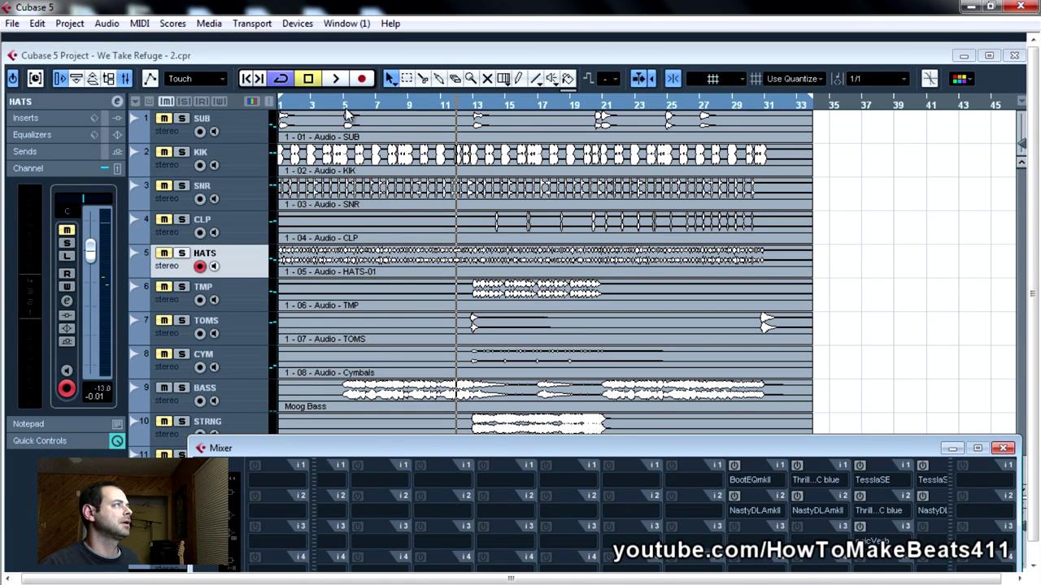
key(F3)
alt+click(471, 106)
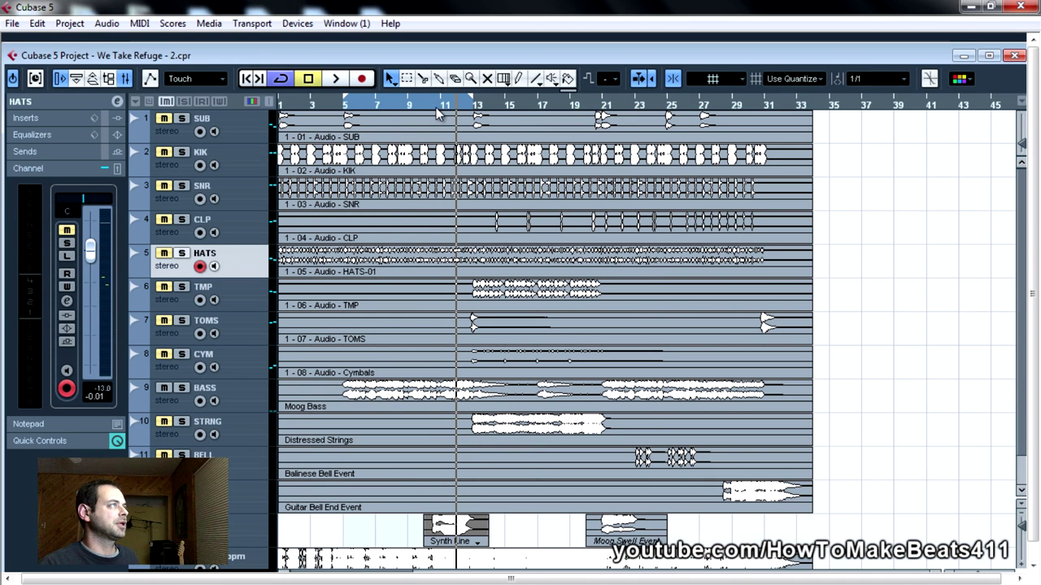
key(space)
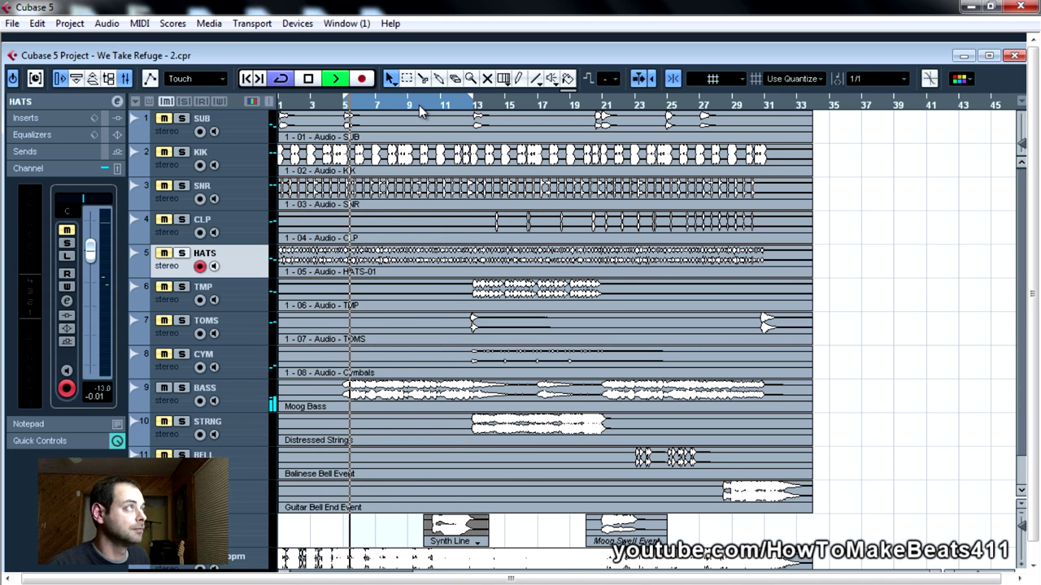
key(space)
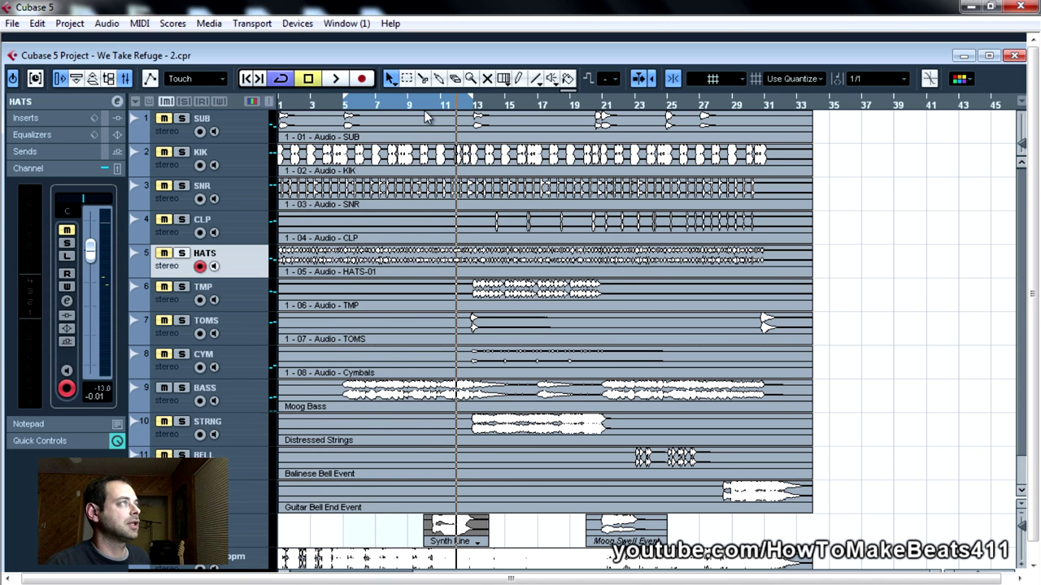
Play the dry BASS loop and move the mixer up so its inserts and faders are in view
key(space)
key(F3)
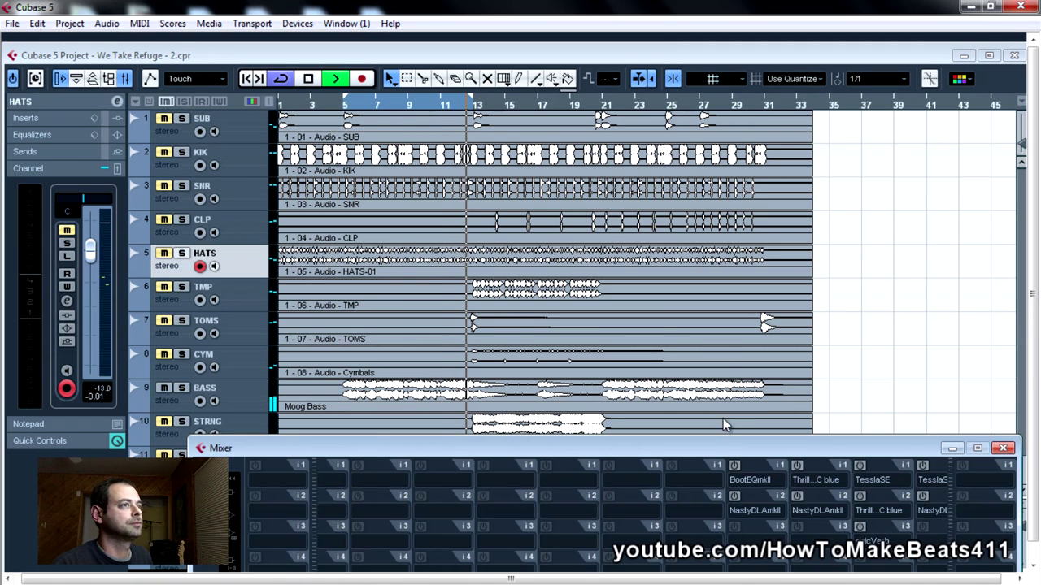
drag(734, 453, 728, 343)
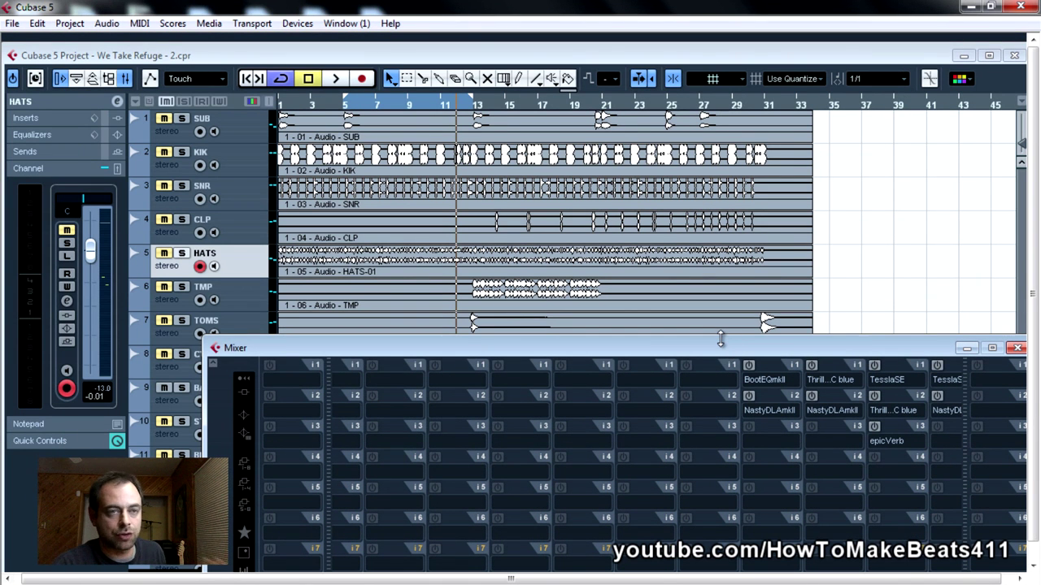
drag(713, 349, 604, 76)
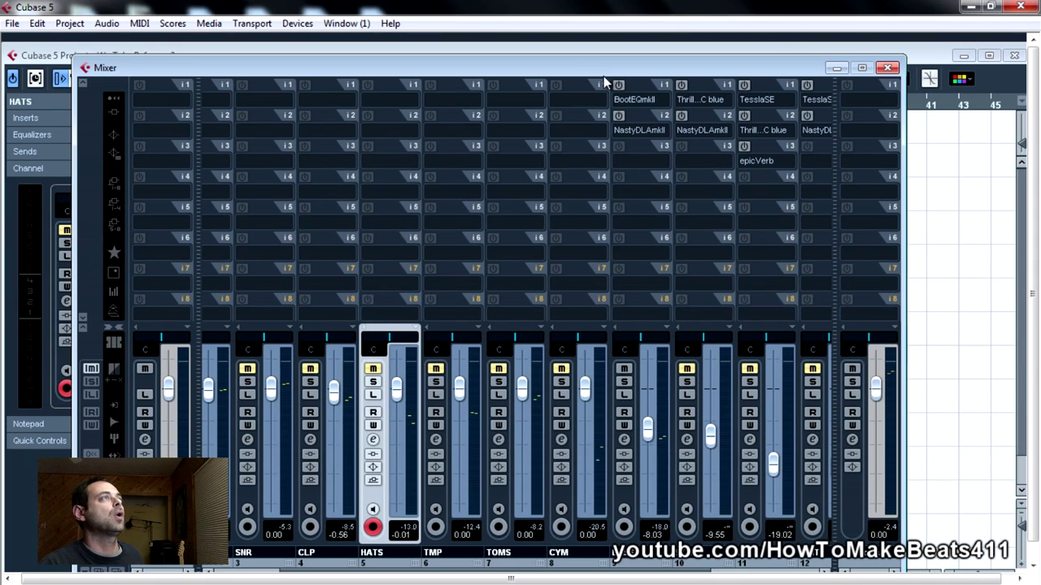
Activate BootEQmkII on the BASS channel's first insert, examine its Bass presence preset settings and close its window and the mixer
click(644, 86)
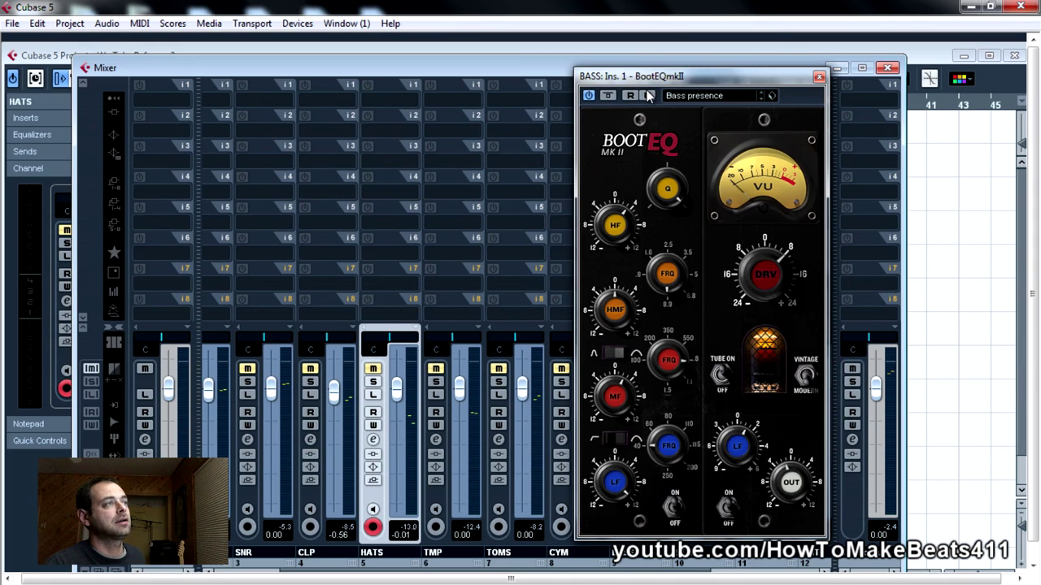
drag(651, 79, 388, 42)
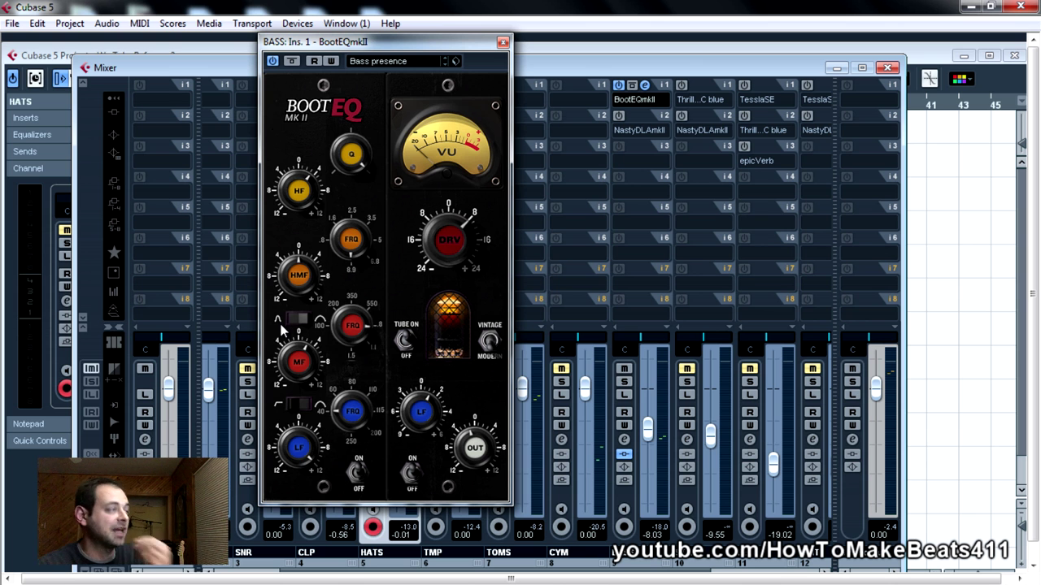
click(504, 42)
key(F3)
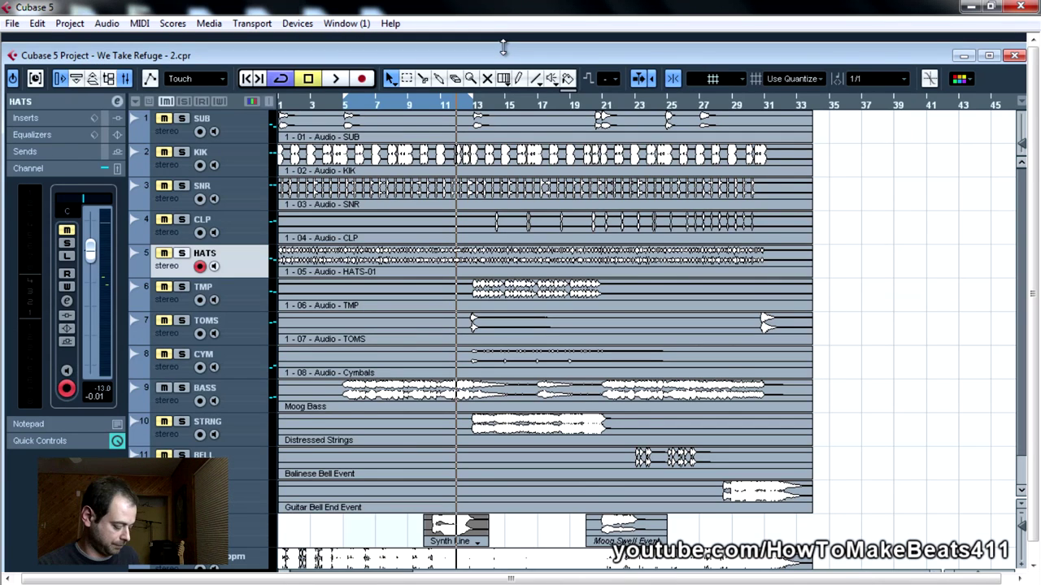
Compare the BASS loop in the mixer with the BootEQmkII insert off and on during playback
key(F3)
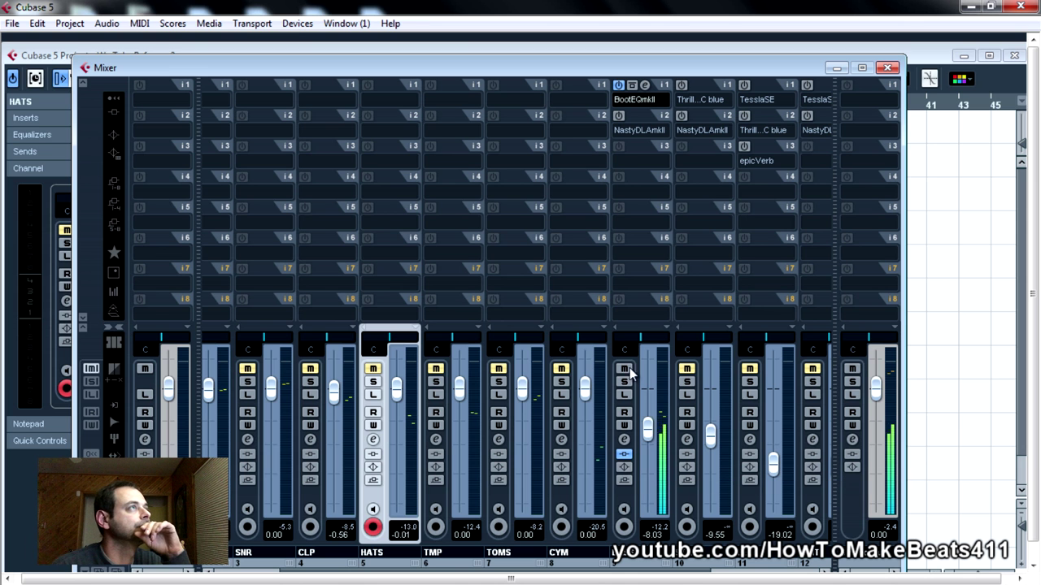
click(618, 85)
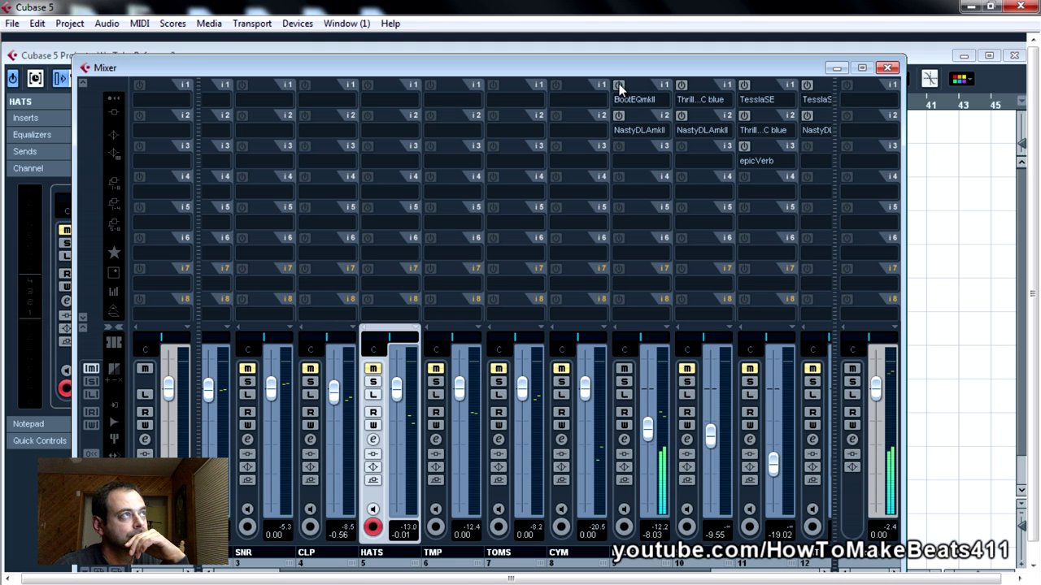
click(619, 86)
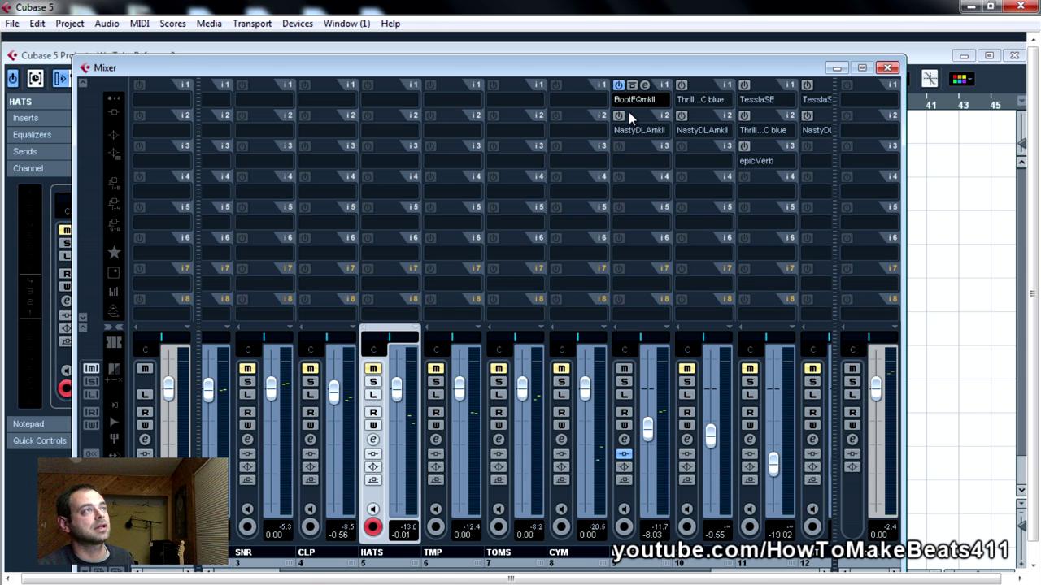
Activate NastyDLAmkII on the BASS channel's second insert, examine its groovin preset settings while the bass plays and close it
click(618, 115)
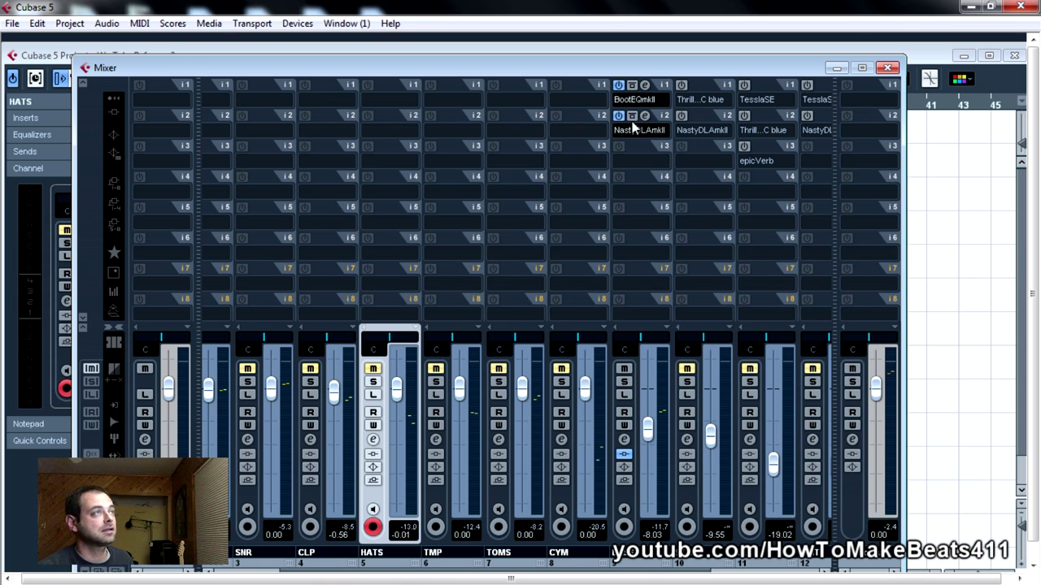
click(645, 115)
drag(362, 143, 696, 189)
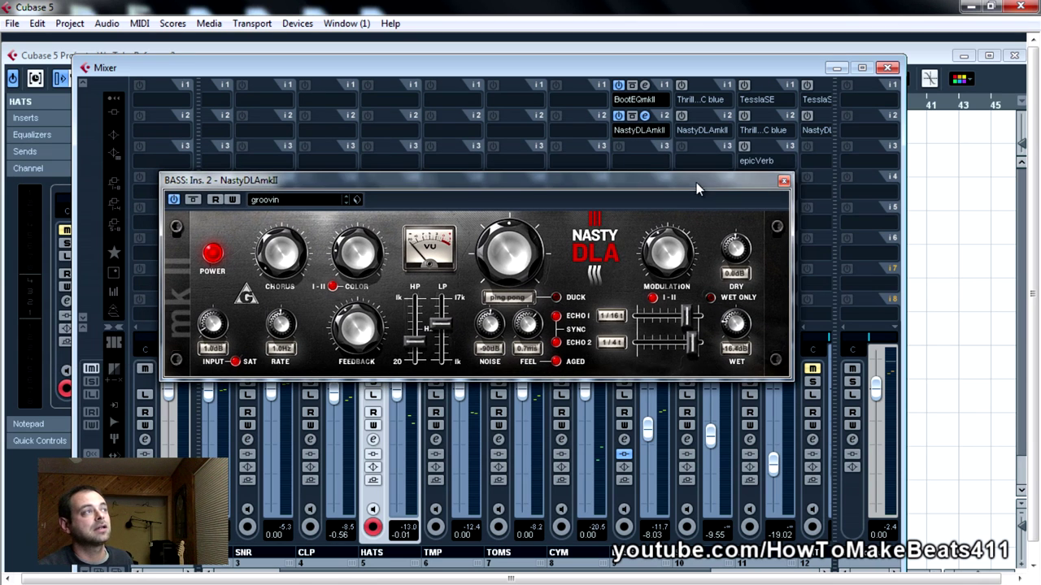
drag(523, 184, 463, 191)
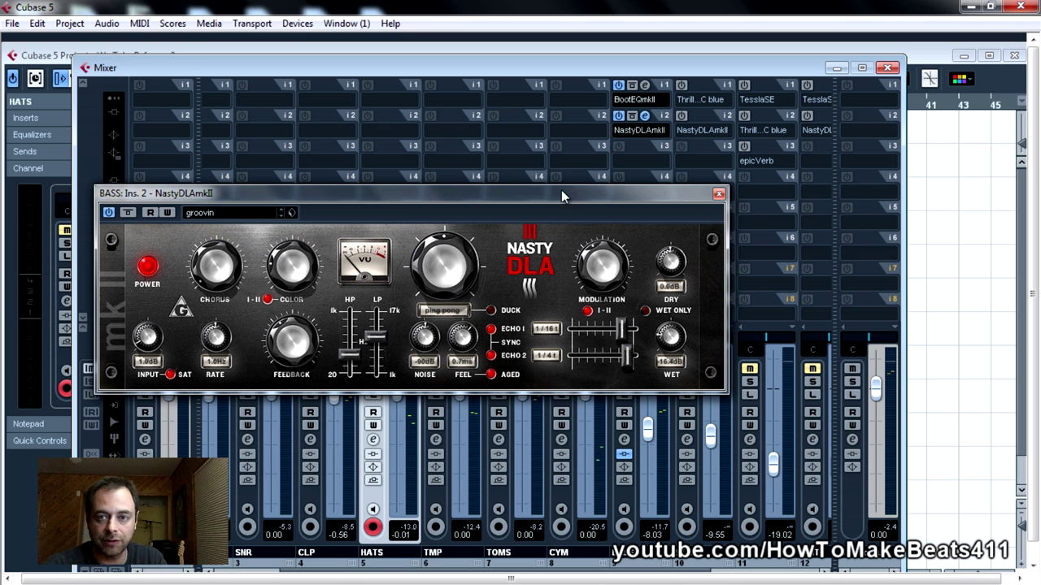
drag(559, 199, 475, 188)
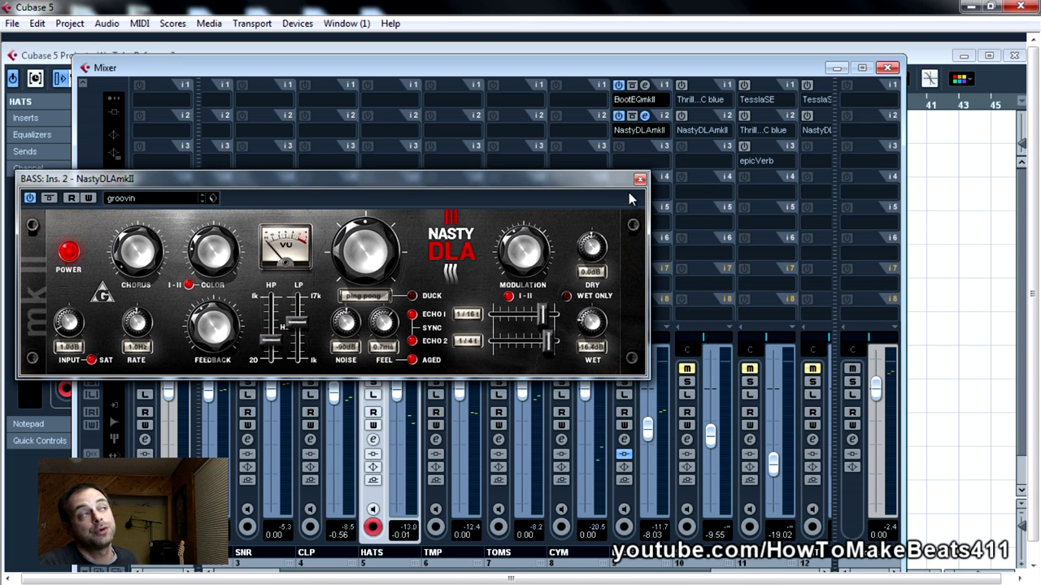
drag(609, 182, 675, 107)
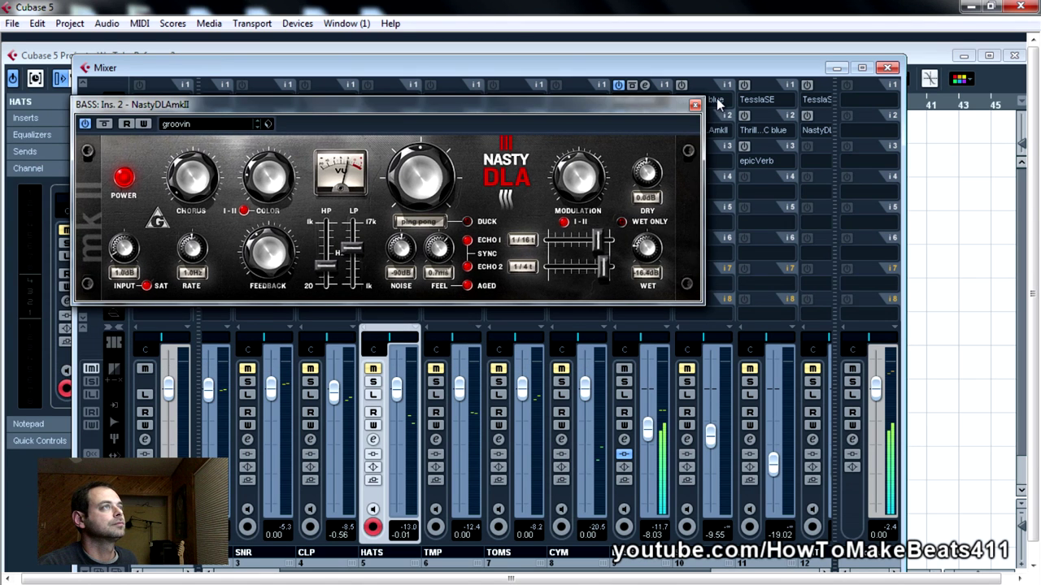
click(695, 106)
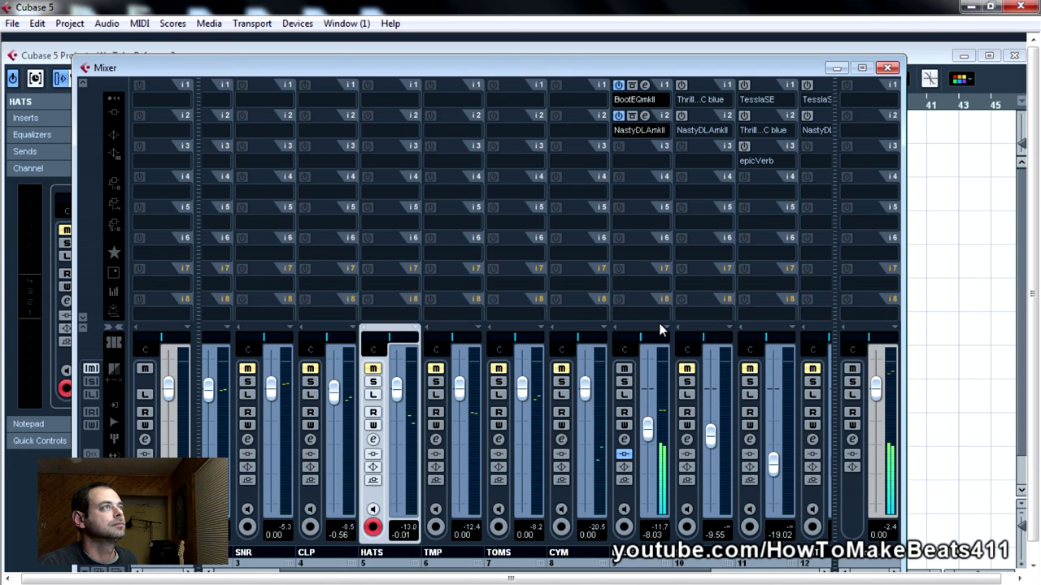
Compare the BASS loop without NastyDLAmkII and with all its inserts bypassed, and re-enable the inserts
click(619, 115)
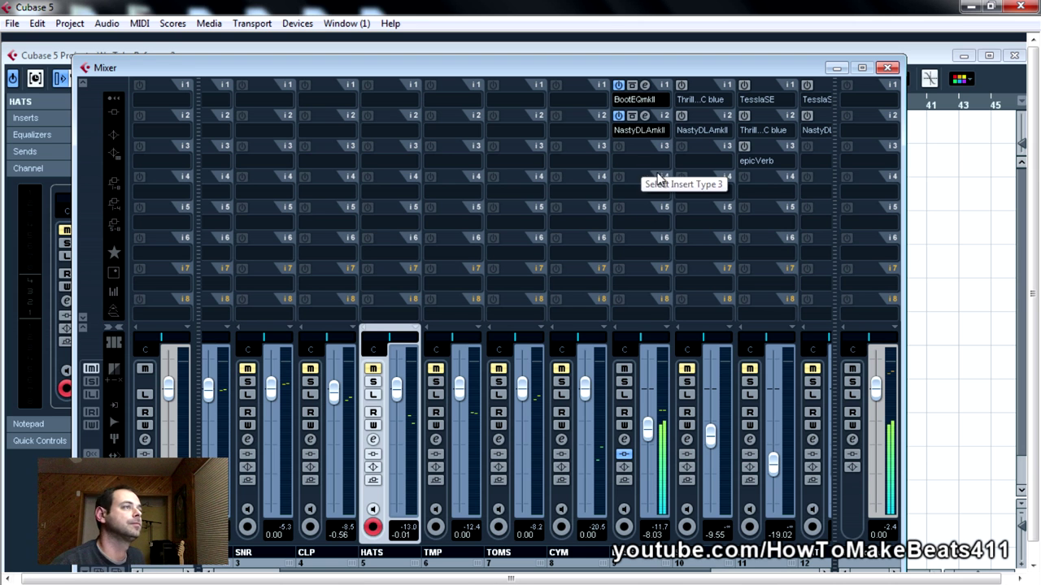
click(624, 456)
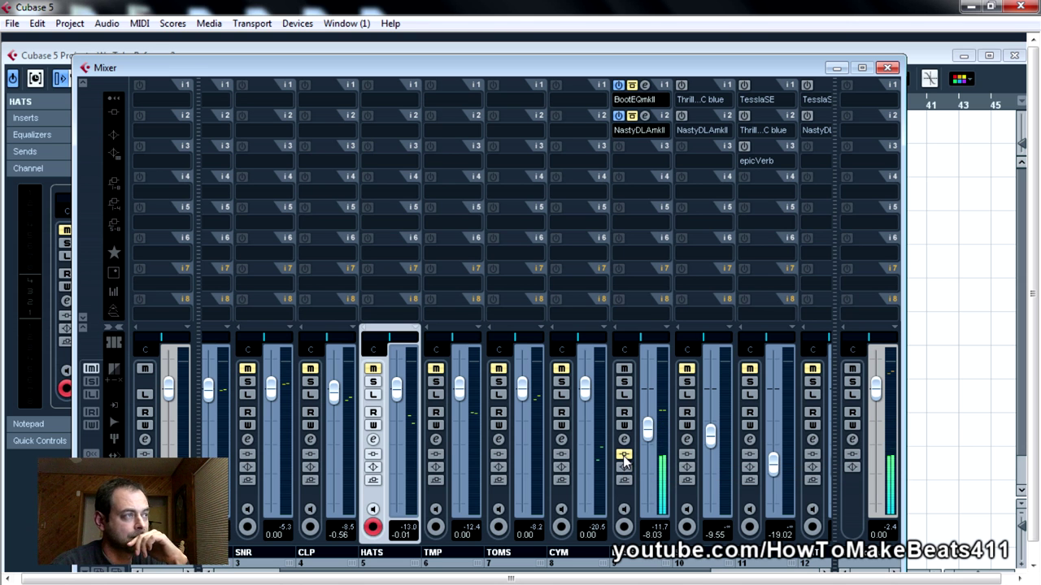
click(624, 456)
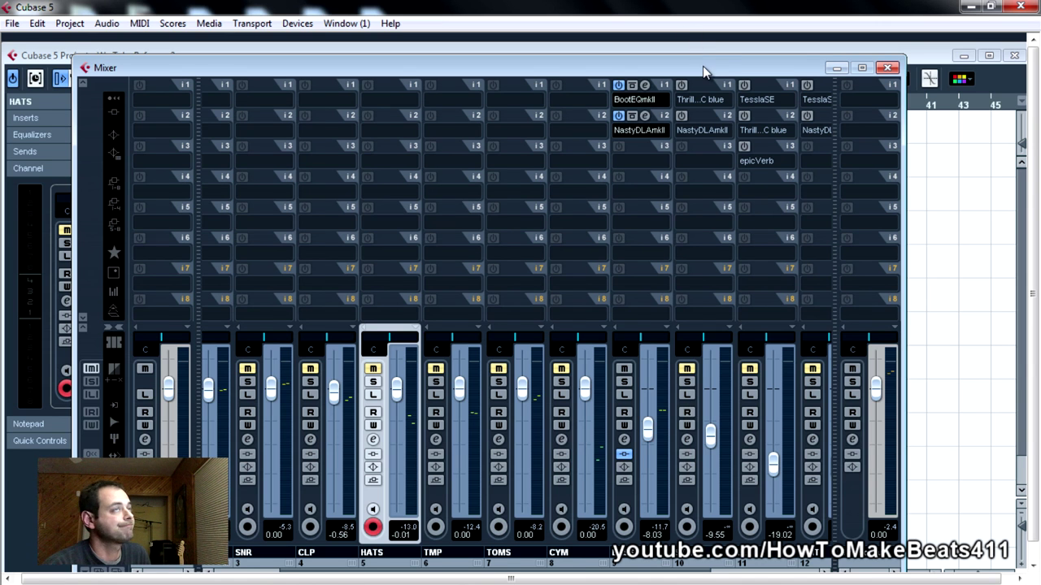
Open the ThrillseekerXTC blue plug-in on the STRNG channel's first insert and move it clear of the faders
drag(702, 66, 722, 45)
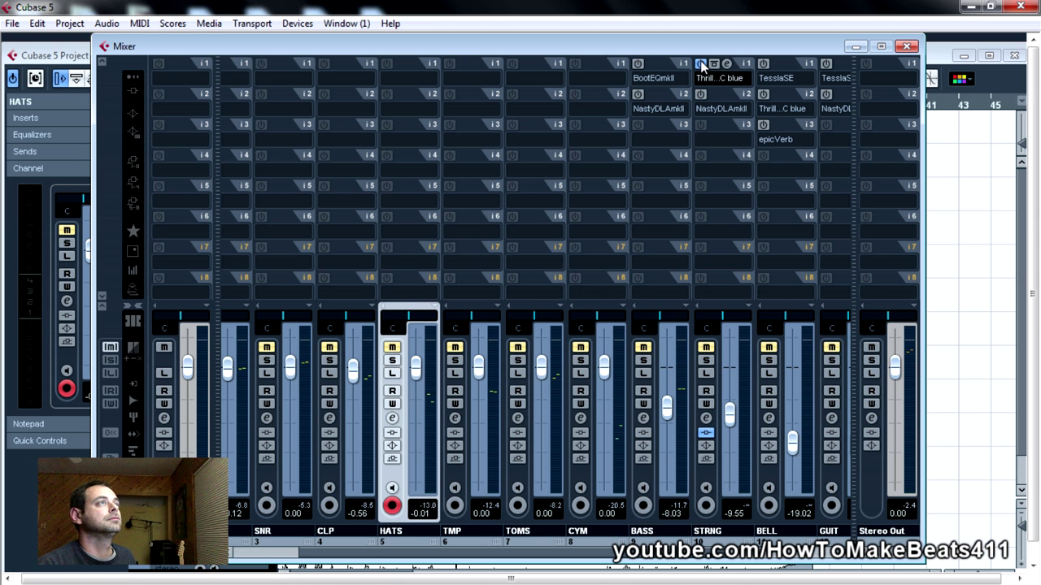
click(727, 64)
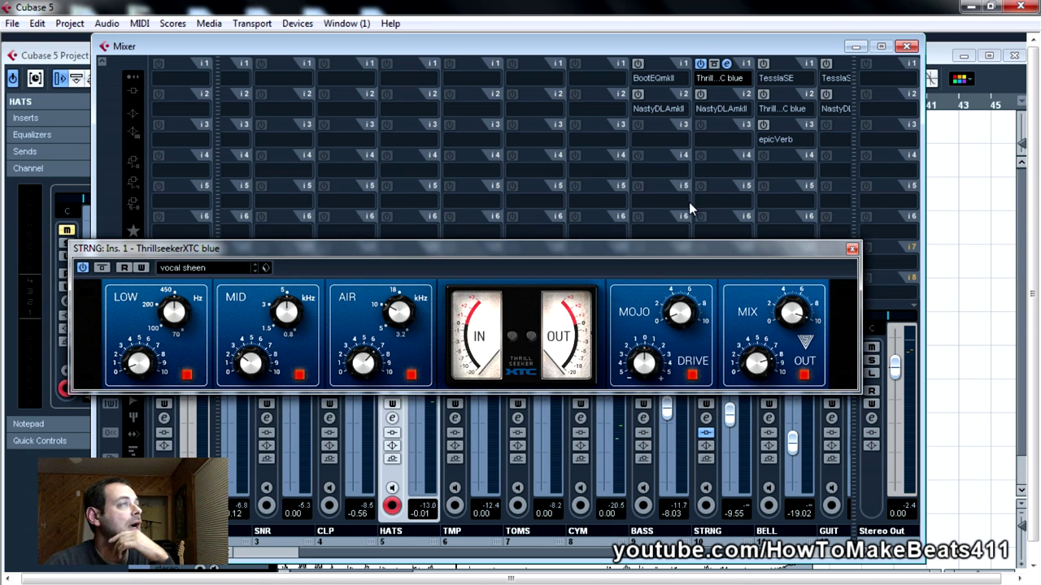
drag(702, 248, 565, 134)
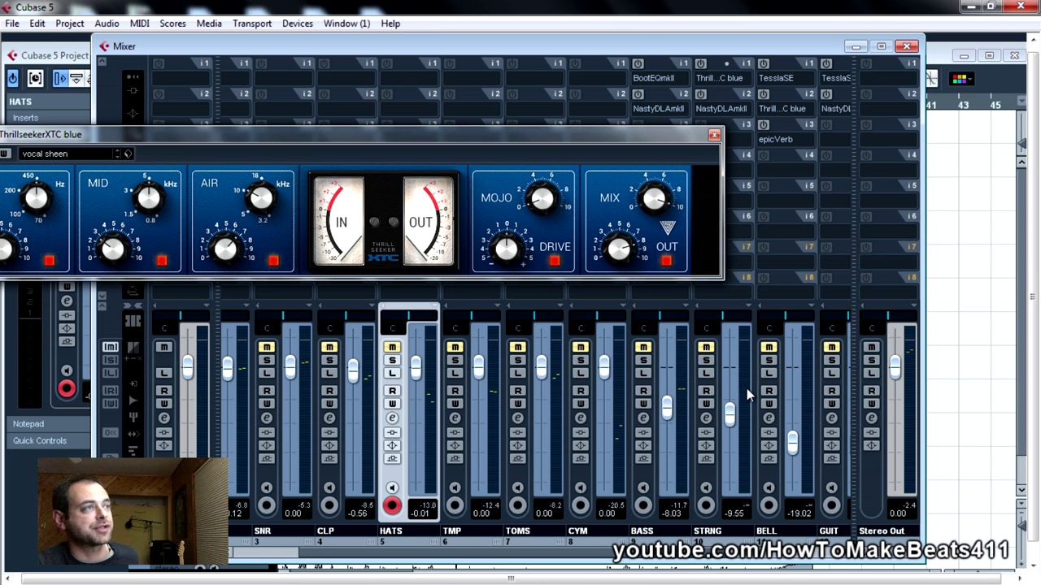
Solo the STRNG channel and set the loop range from bar 13 to bar 21
click(705, 362)
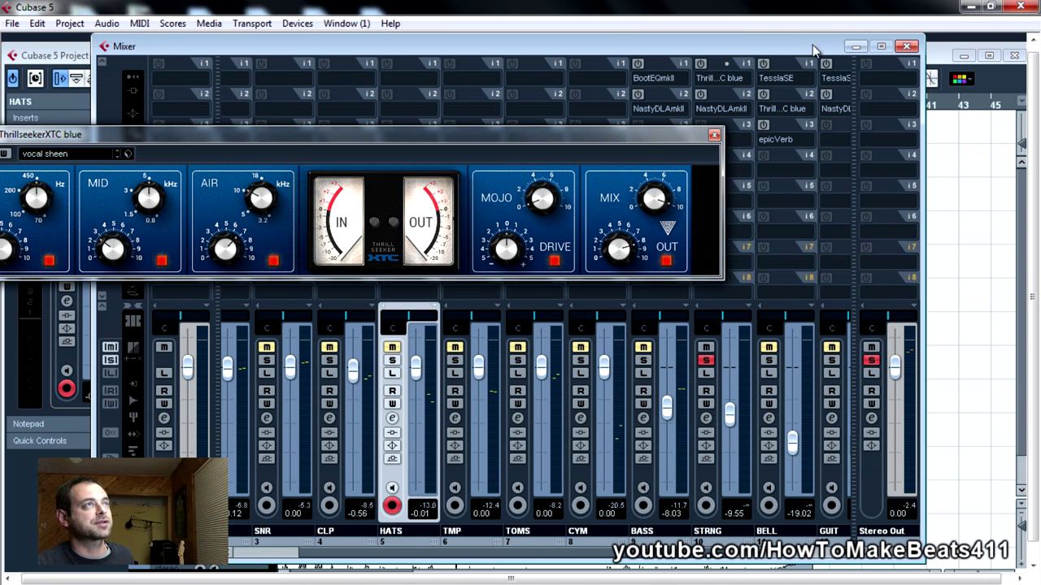
click(856, 45)
drag(632, 138, 357, 252)
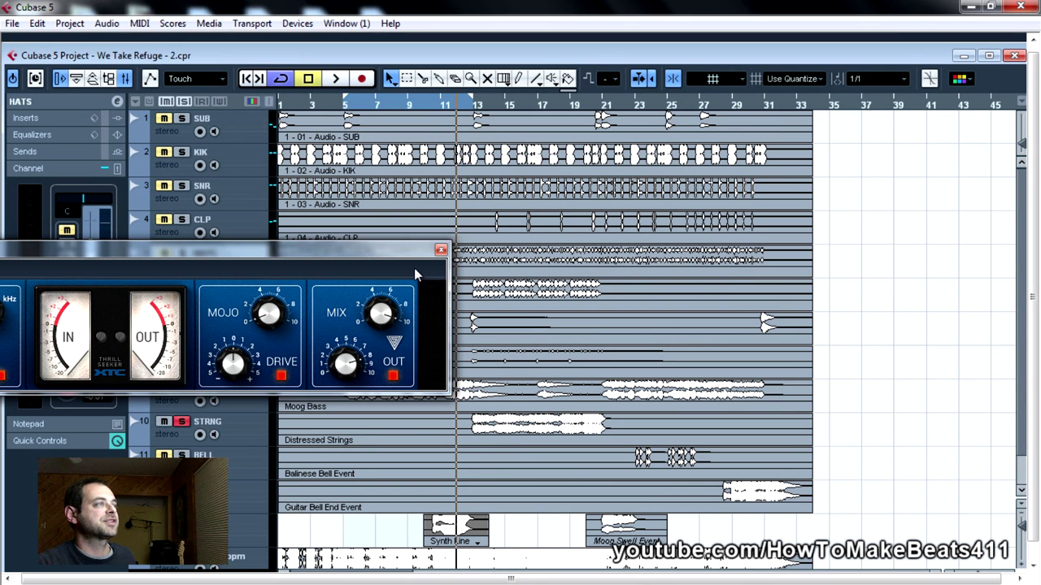
click(476, 106)
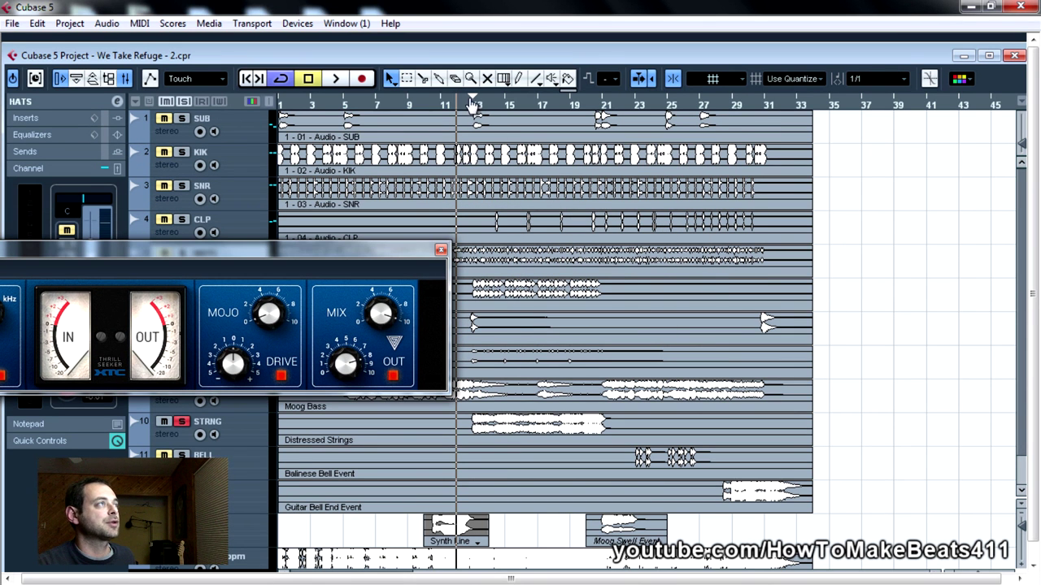
alt+click(606, 104)
scroll(642, 413, down, 1)
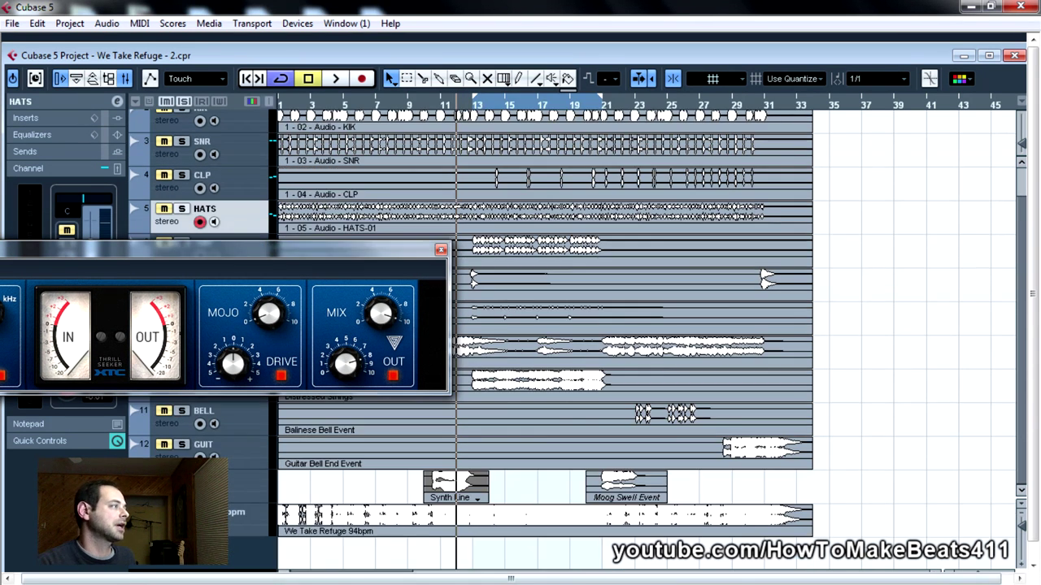
Enlarge the We Take Refuge 94bpm track and reduce the waveform magnification until its peaks are readable
click(243, 521)
key(ctrl+Down)
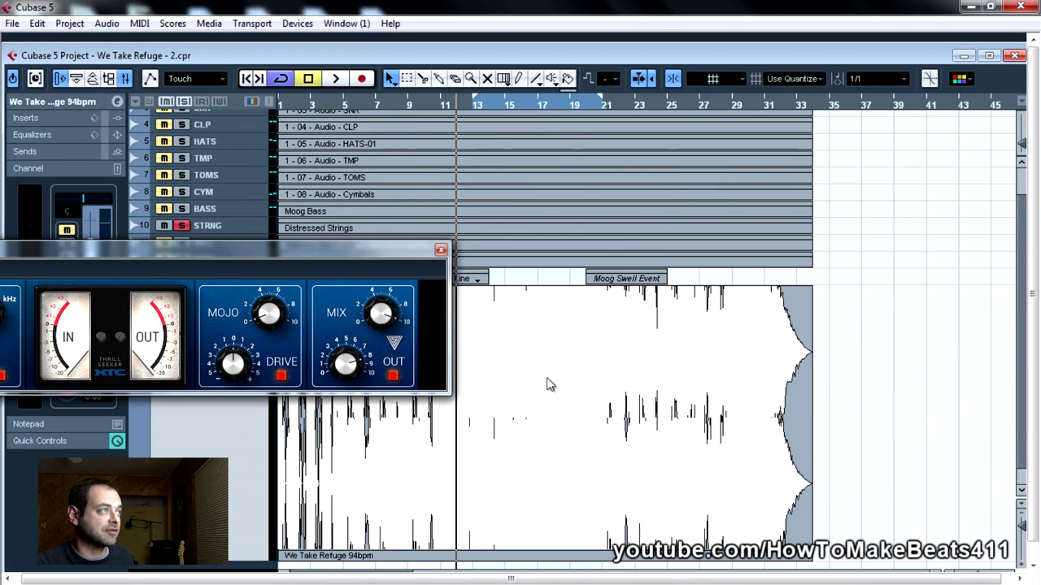
drag(1022, 144, 1022, 152)
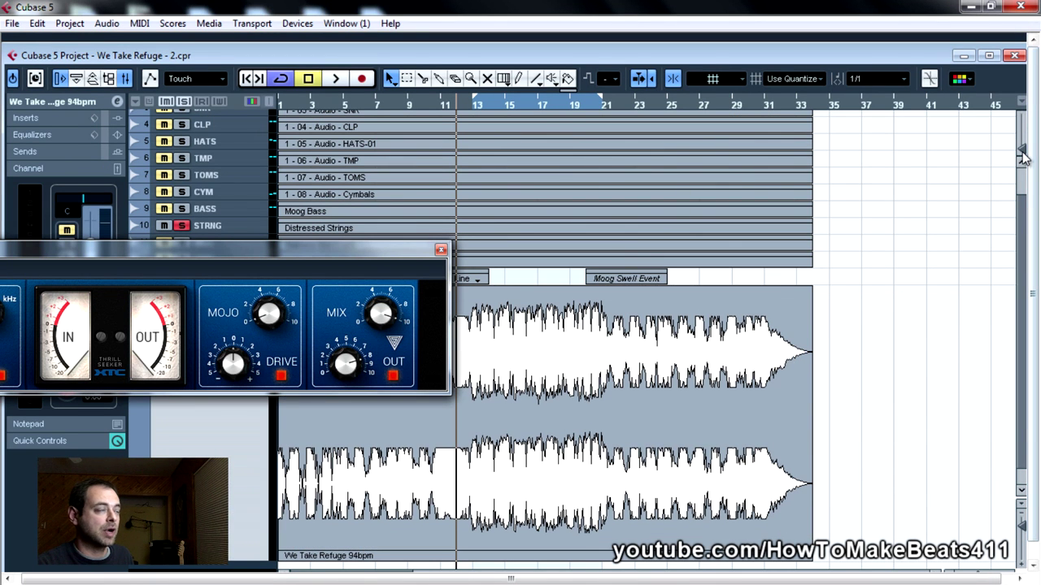
Select the STRNG track, play it without effects and show the mixer
drag(423, 252, 1001, 181)
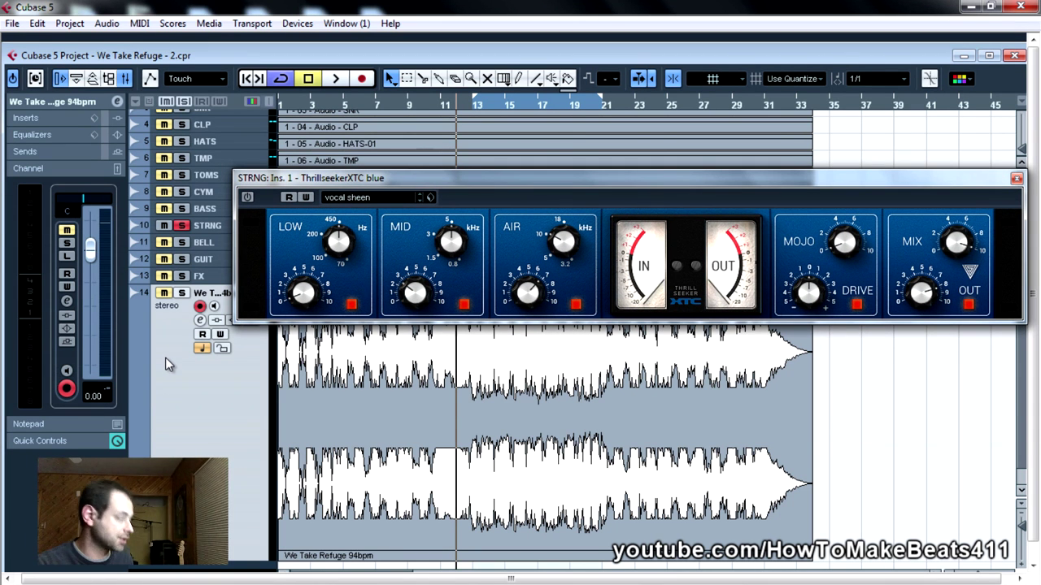
scroll(162, 366, up, 2)
click(204, 269)
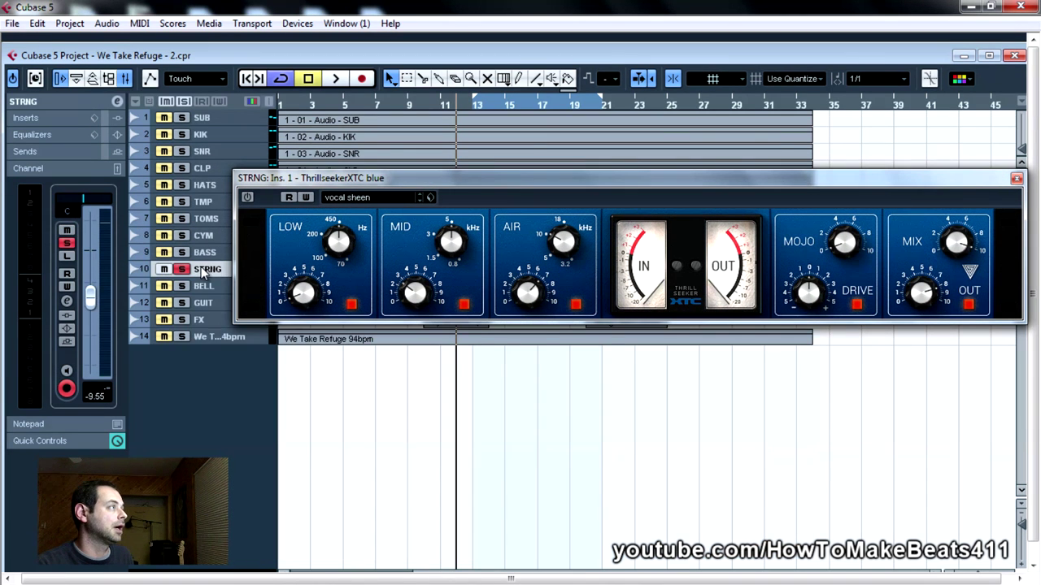
drag(305, 179, 103, 305)
key(space)
key(F3)
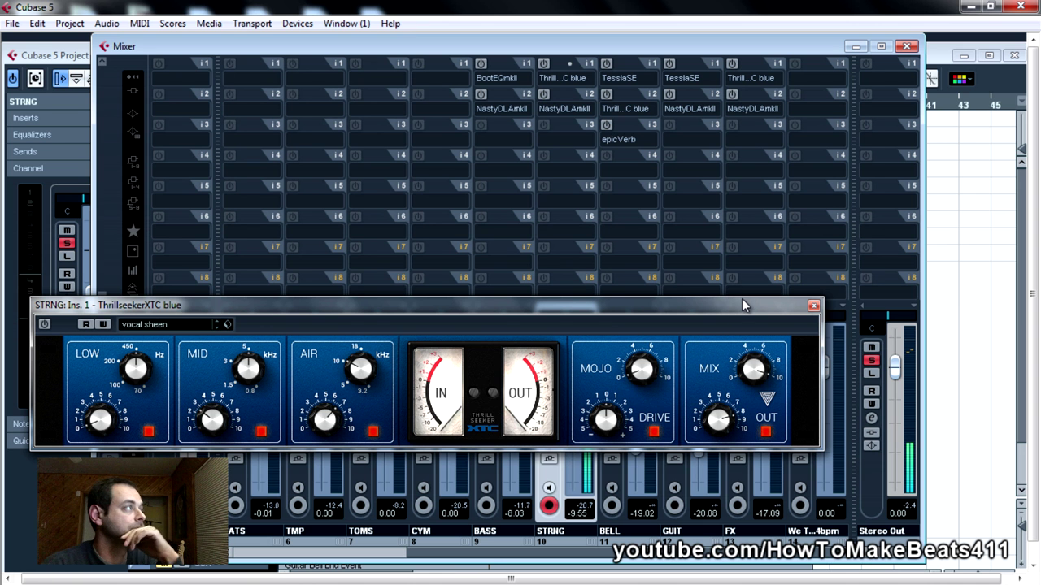
Review the ThrillseekerXTC blue preset list on STRNG, keep vocal sheen and close the plug-in
drag(742, 304, 692, 155)
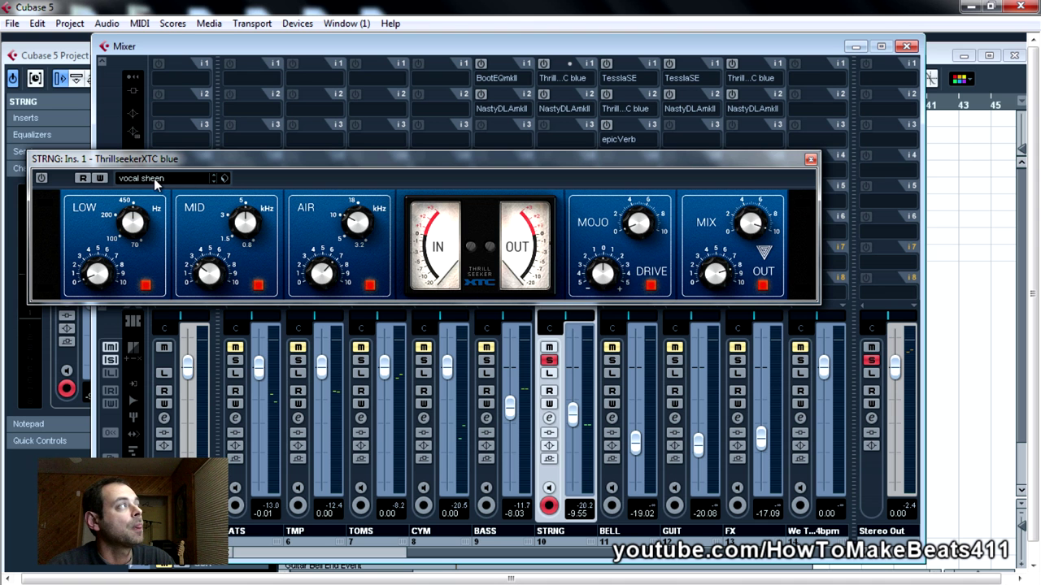
click(160, 182)
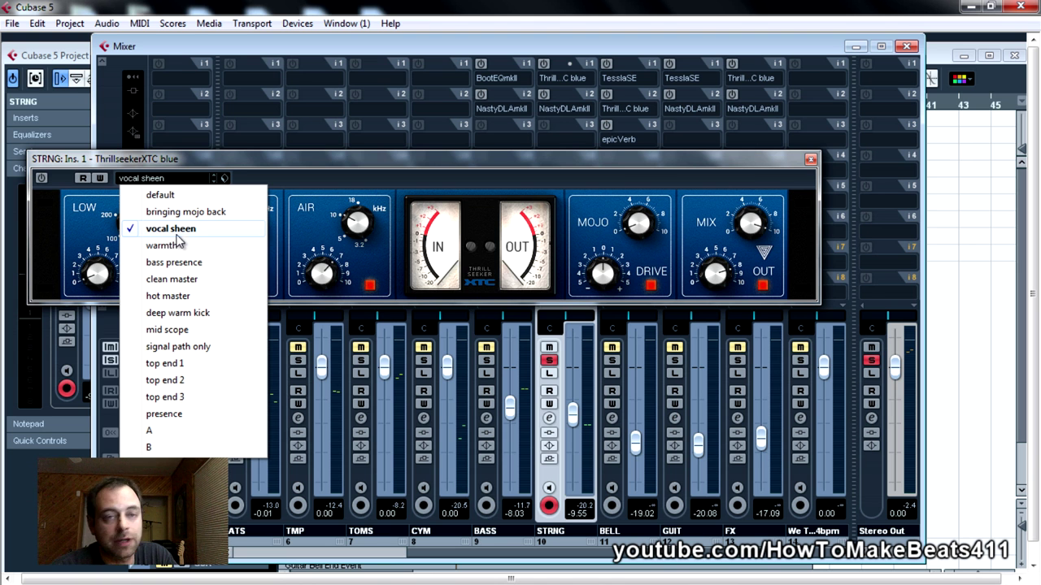
click(300, 196)
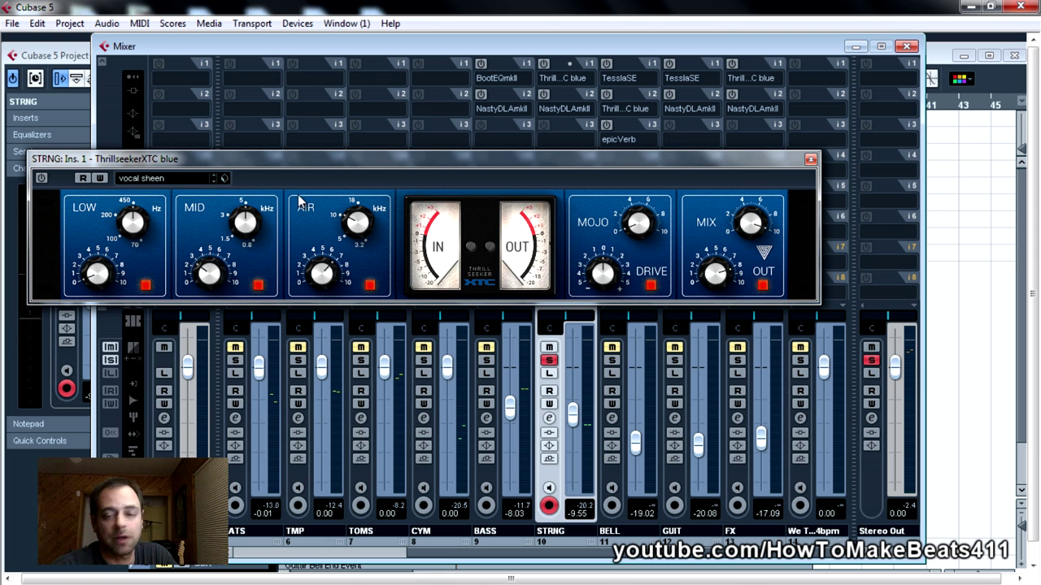
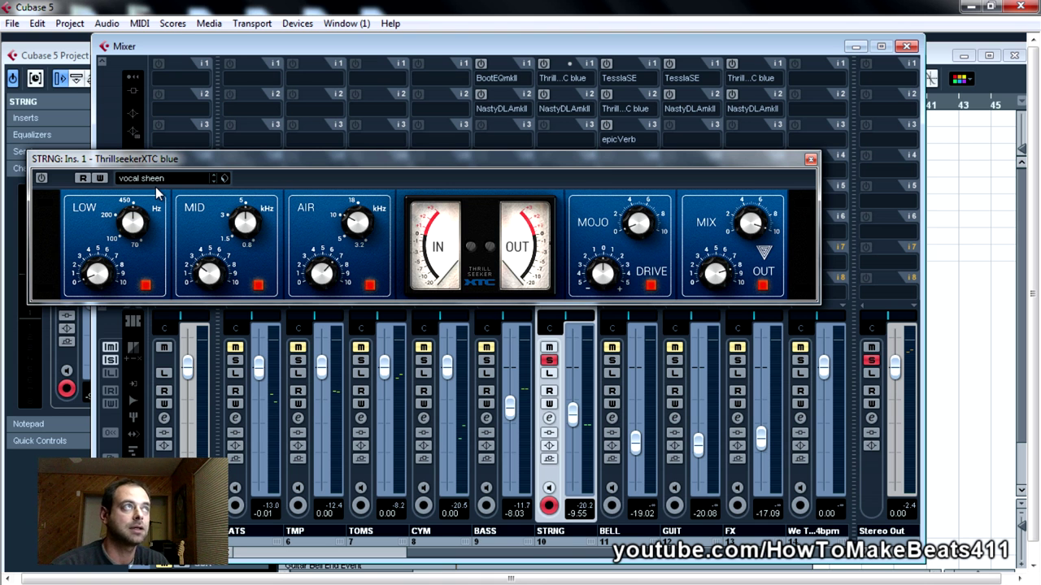
click(811, 160)
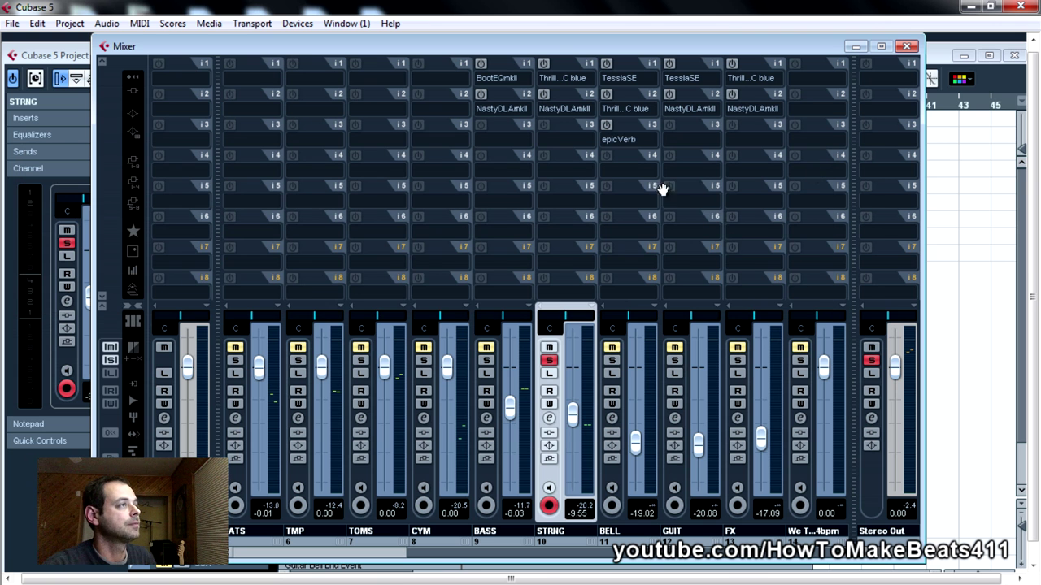
Compare STRNG with and without its ThrillseekerXTC blue insert, leaving the insert active
click(544, 64)
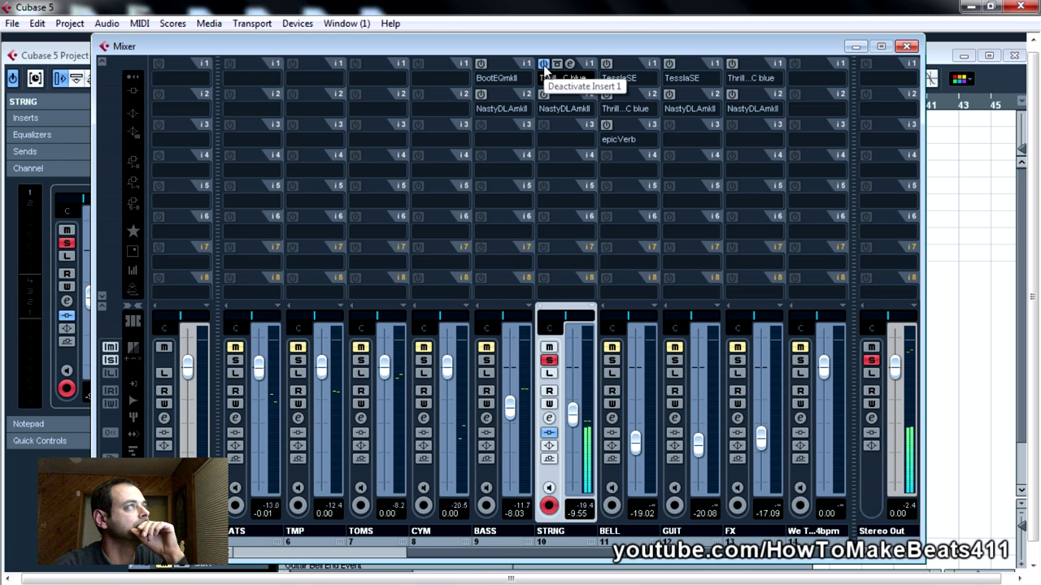
click(543, 64)
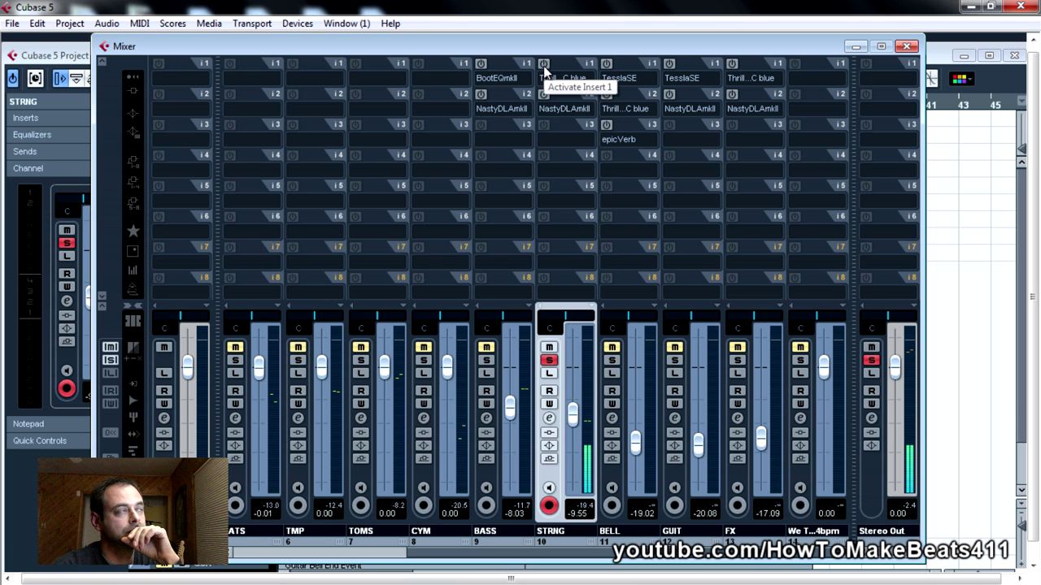
click(544, 64)
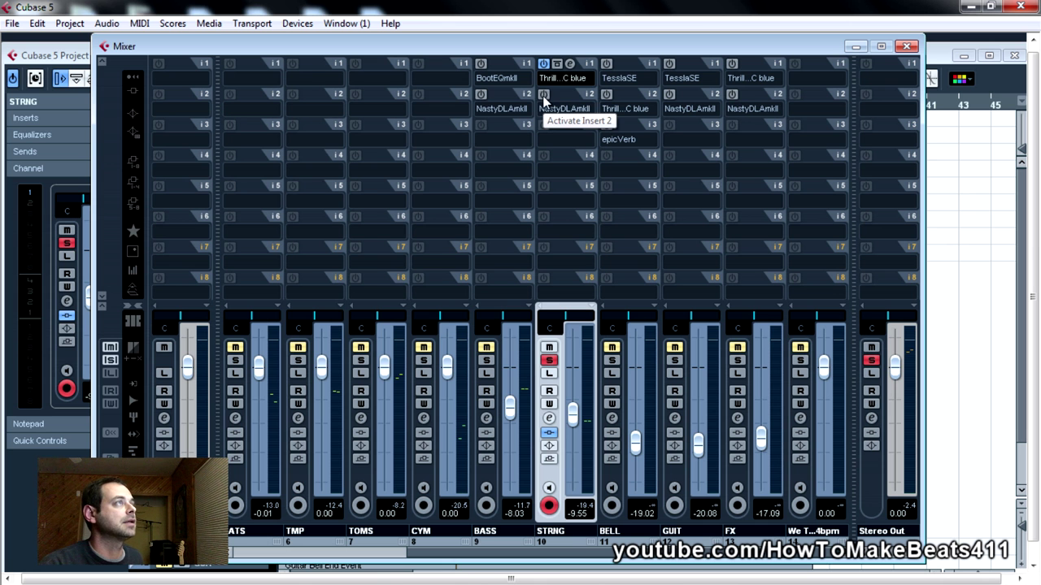
Activate NastyDLAmkII on STRNG, review its washy ping-pong settings while listening, and close the plug-in
click(544, 95)
click(571, 95)
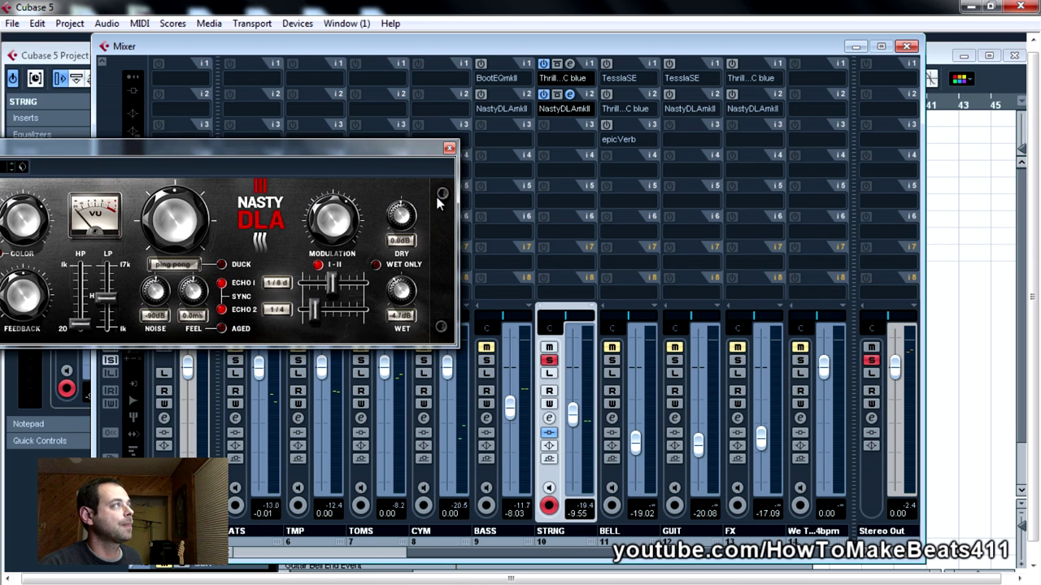
drag(389, 151, 740, 155)
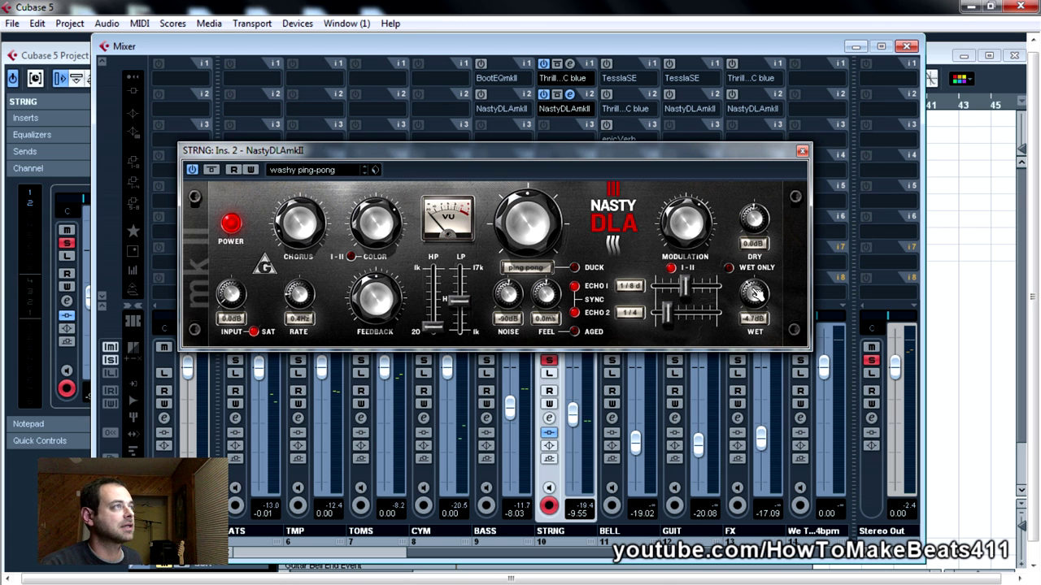
drag(704, 154, 308, 143)
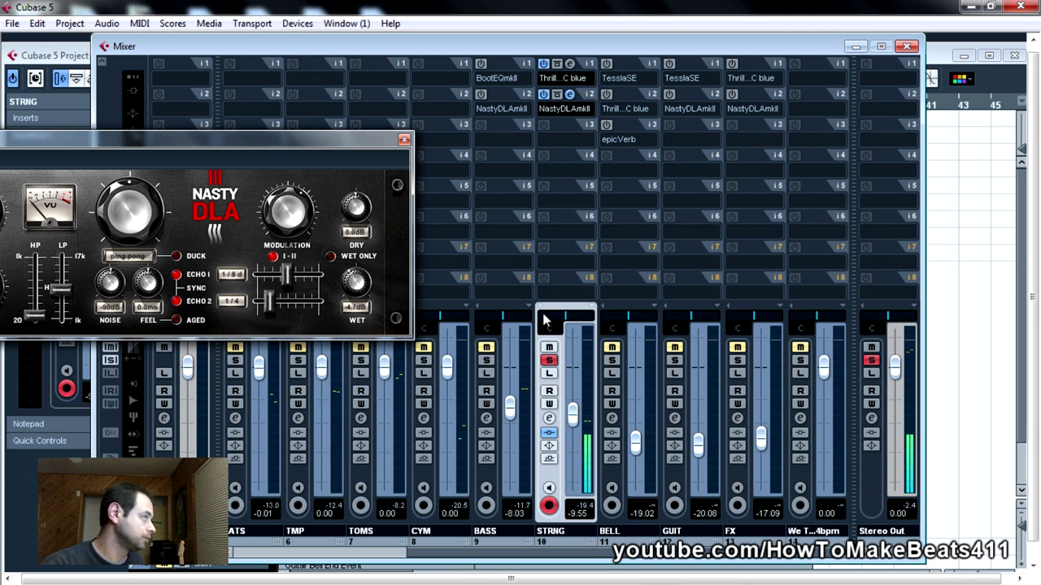
drag(384, 138, 520, 55)
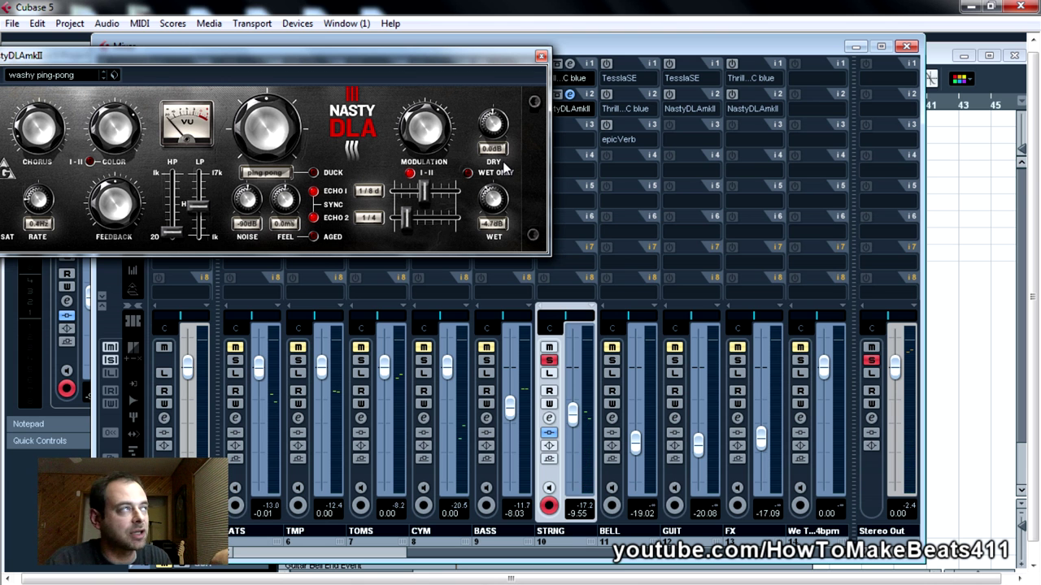
click(541, 57)
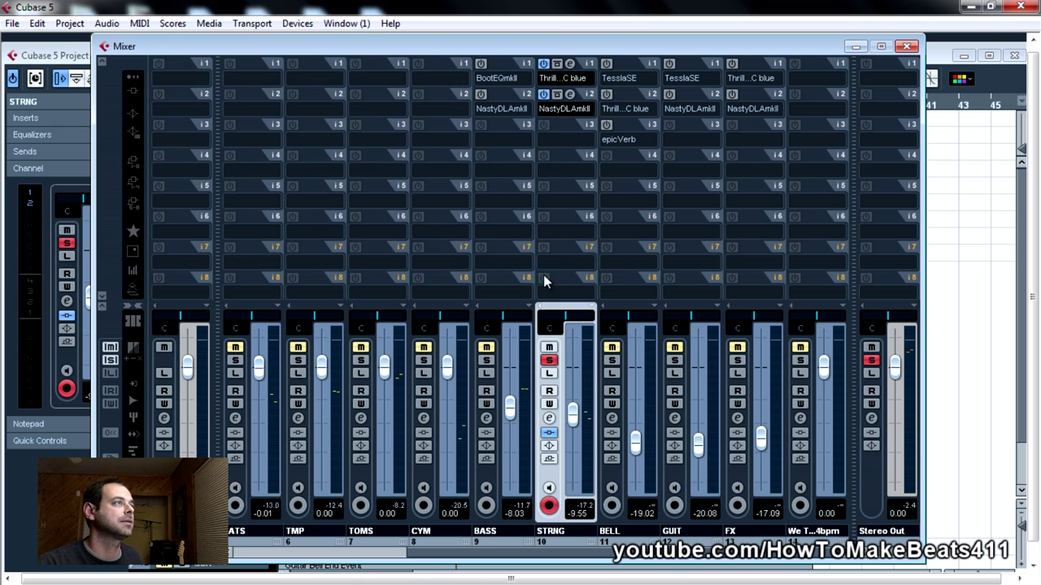
Turn off solo on STRNG and select the BELL track in the project window
click(549, 360)
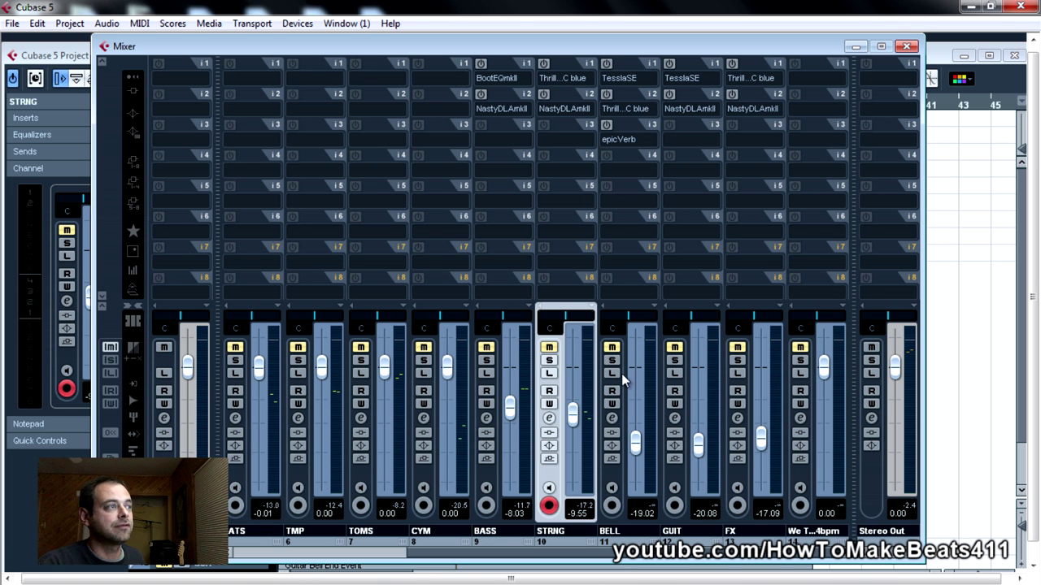
click(630, 539)
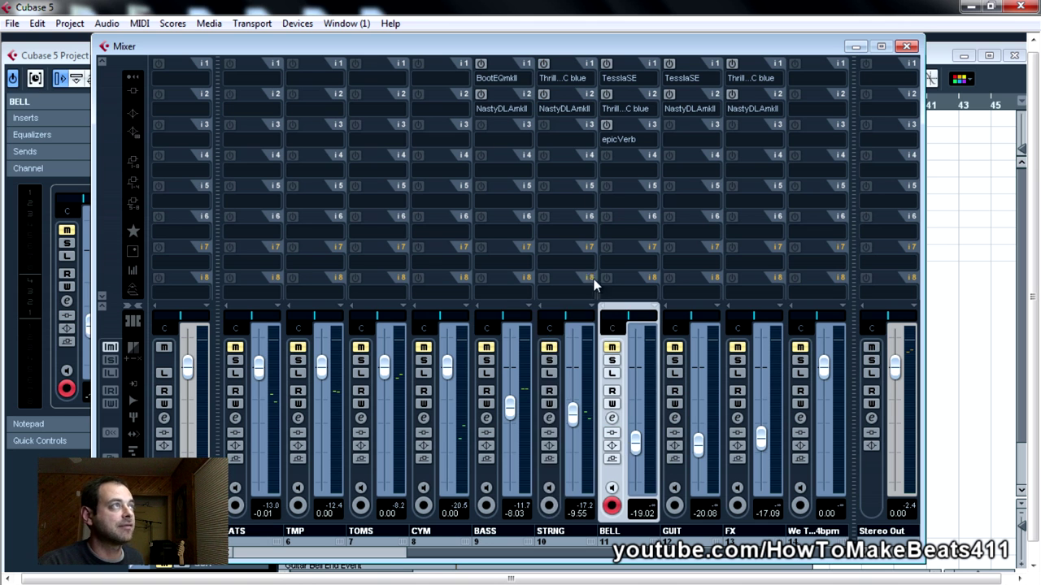
drag(770, 45, 712, 84)
key(F3)
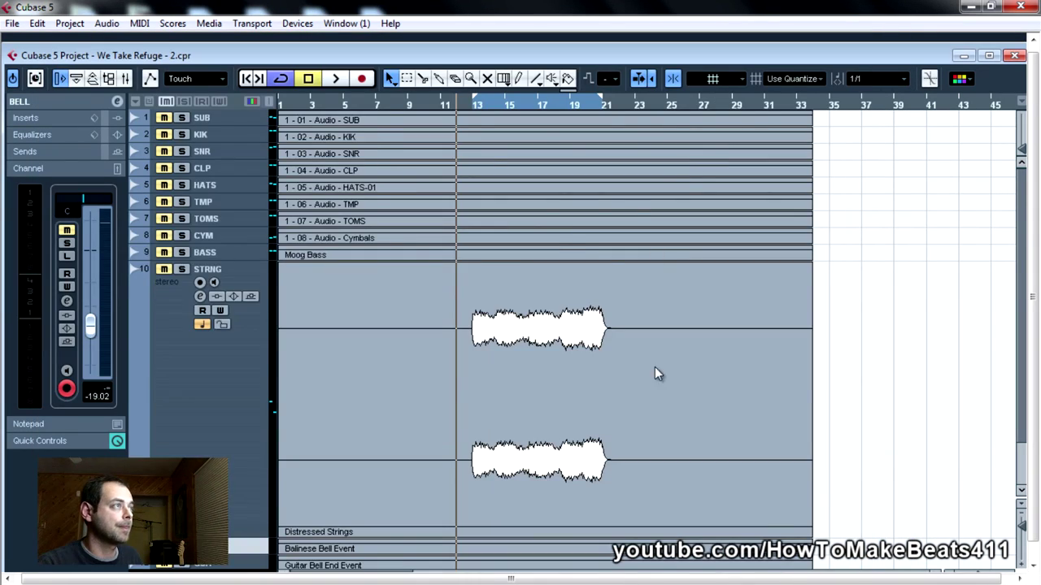
scroll(629, 397, down, 2)
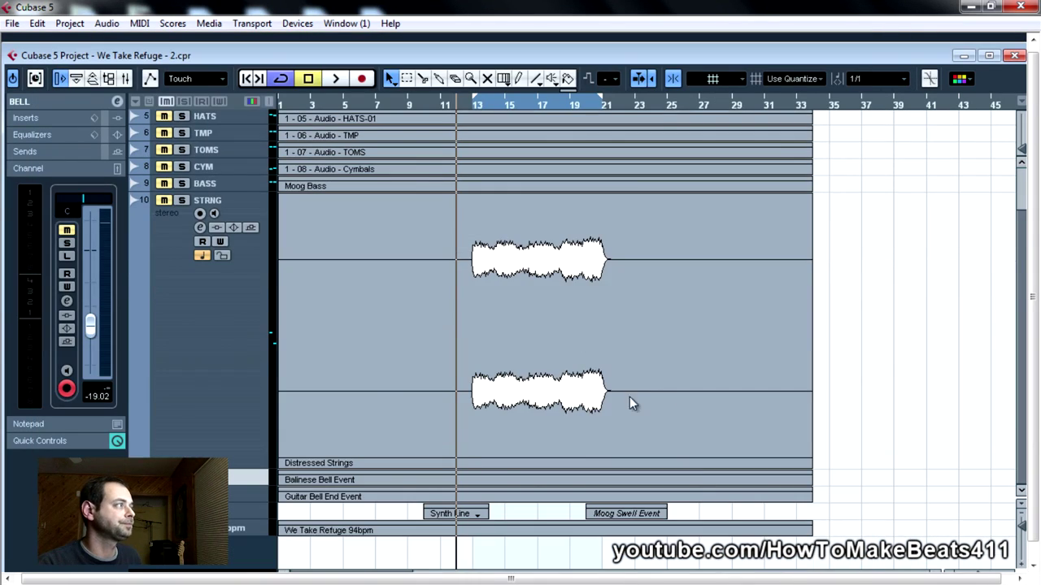
click(227, 489)
Set the loop range from bar 23 to bar 27 and play the BELL track without effects
click(644, 104)
ctrl+click(650, 104)
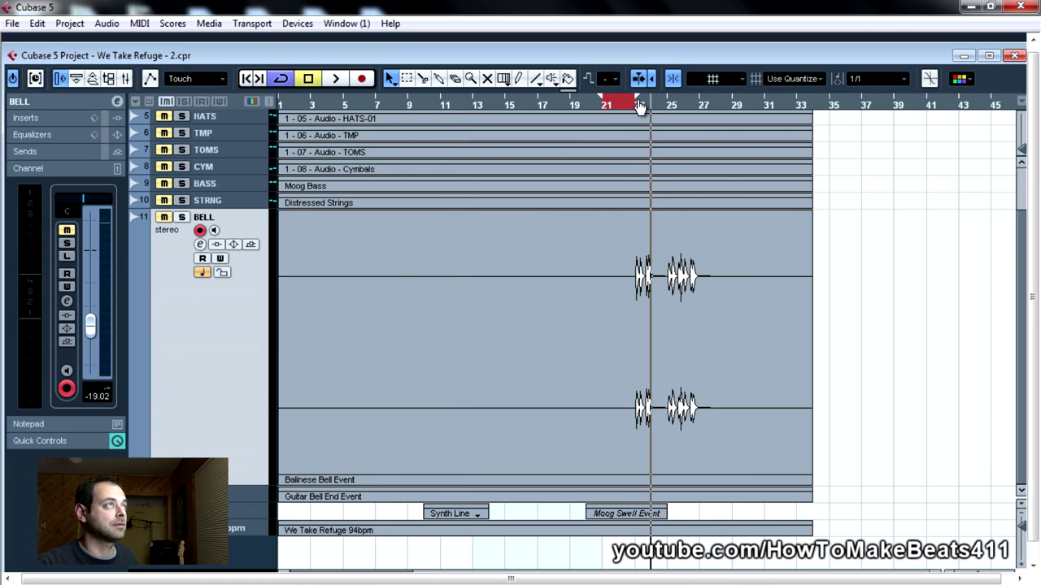
alt+click(700, 105)
click(628, 104)
key(space)
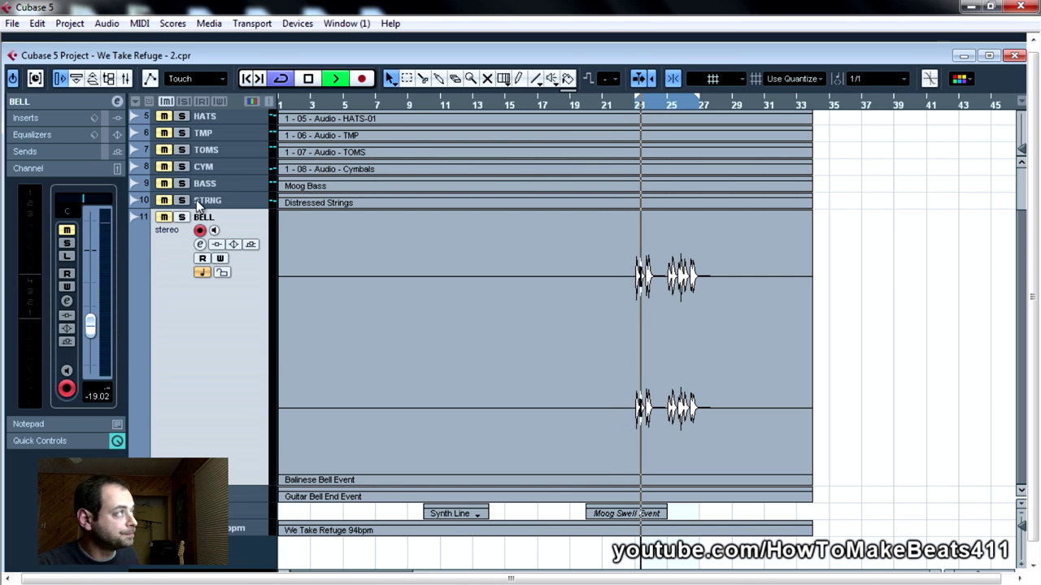
In the mixer, activate TesslaSE on BELL with the Harmonic Distortion preset and compare the sound with it on and off
key(F3)
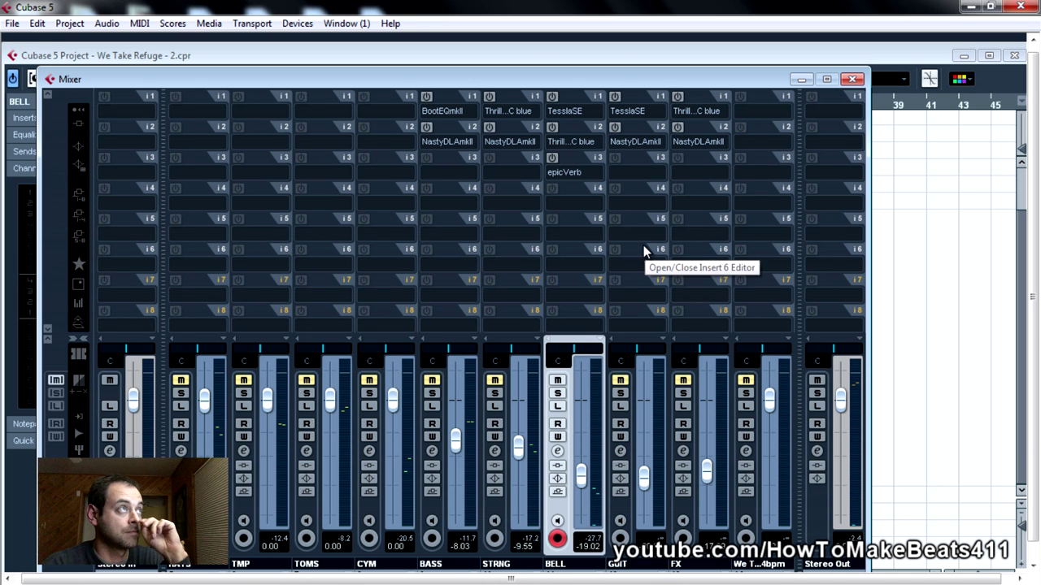
drag(619, 65, 664, 31)
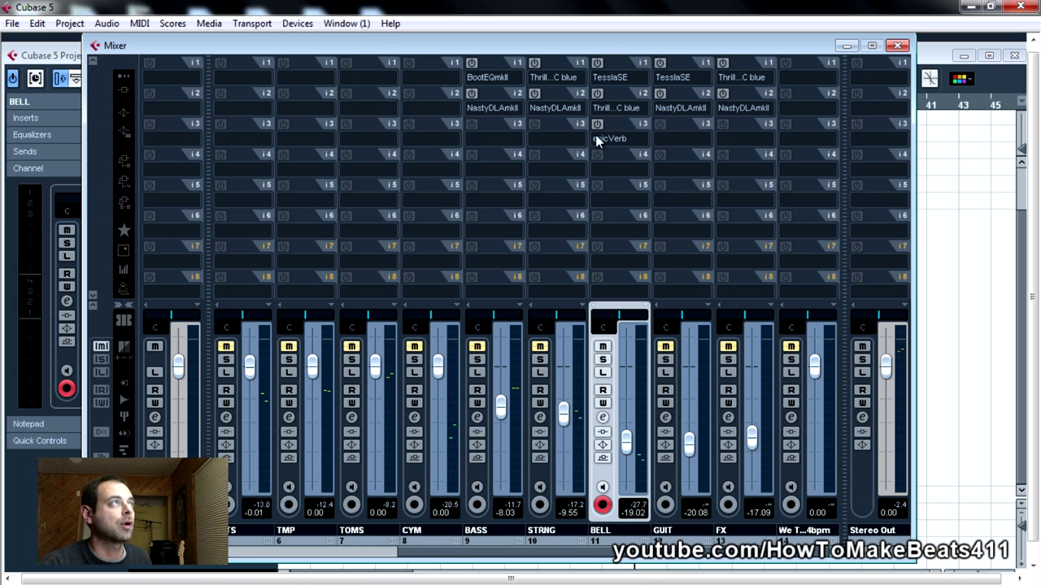
click(625, 63)
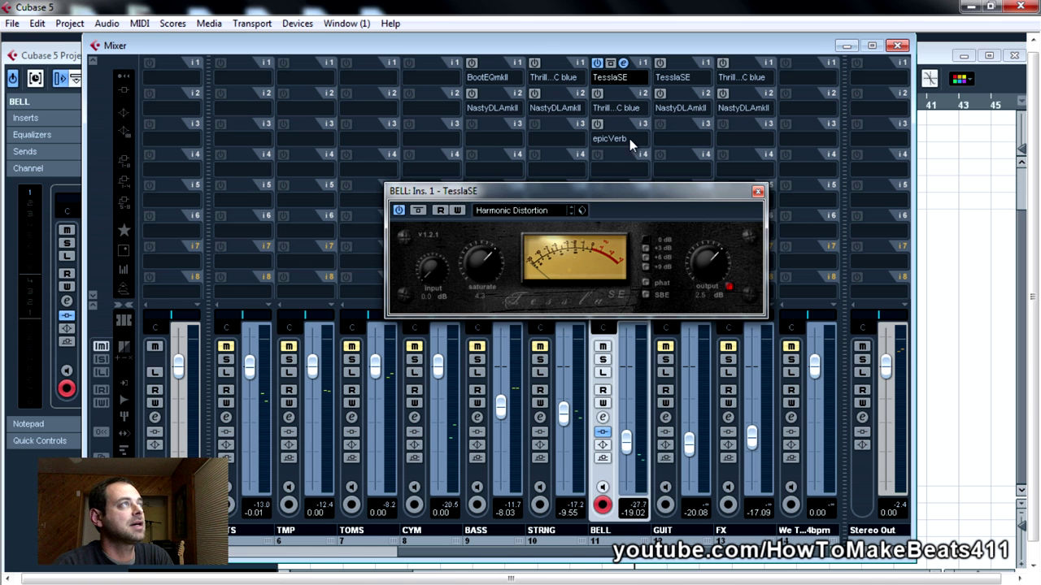
drag(631, 193, 631, 206)
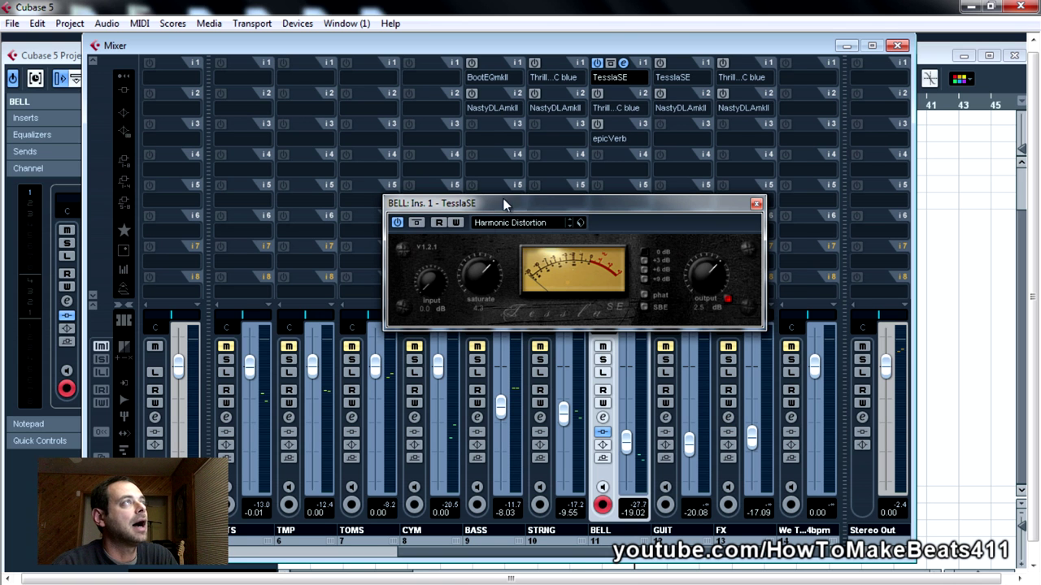
drag(505, 205, 254, 165)
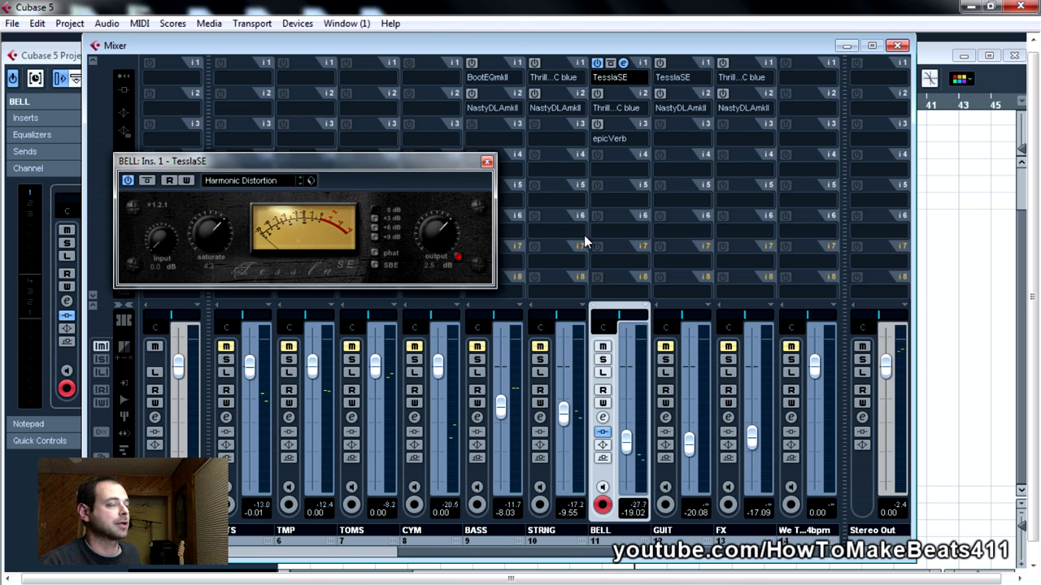
click(597, 64)
click(597, 64)
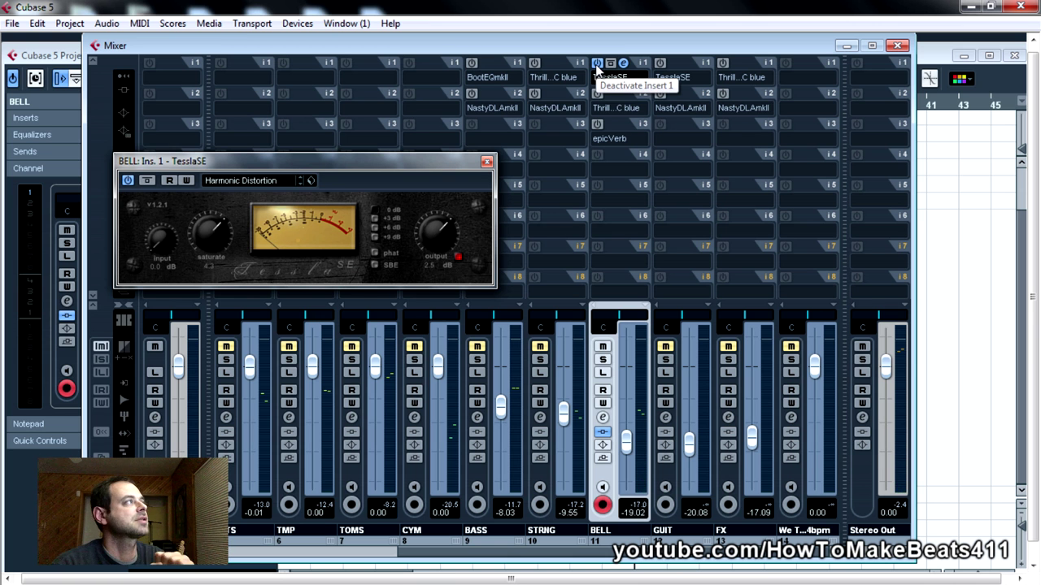
click(487, 162)
Activate ThrillseekerXTC blue with the top end 3 preset on BELL and compare the channel with its inserts bypassed
click(623, 94)
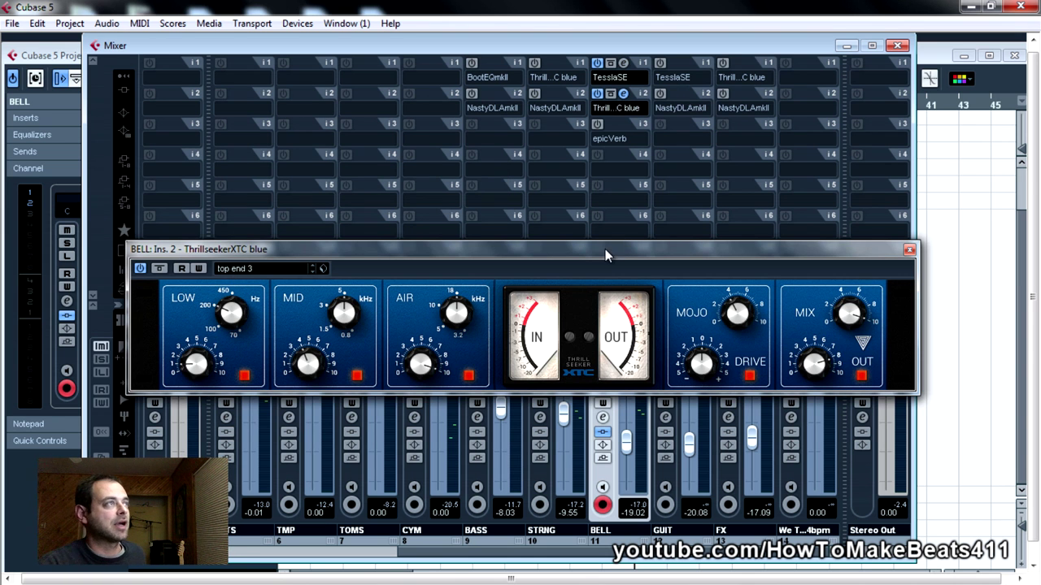
drag(605, 249, 570, 154)
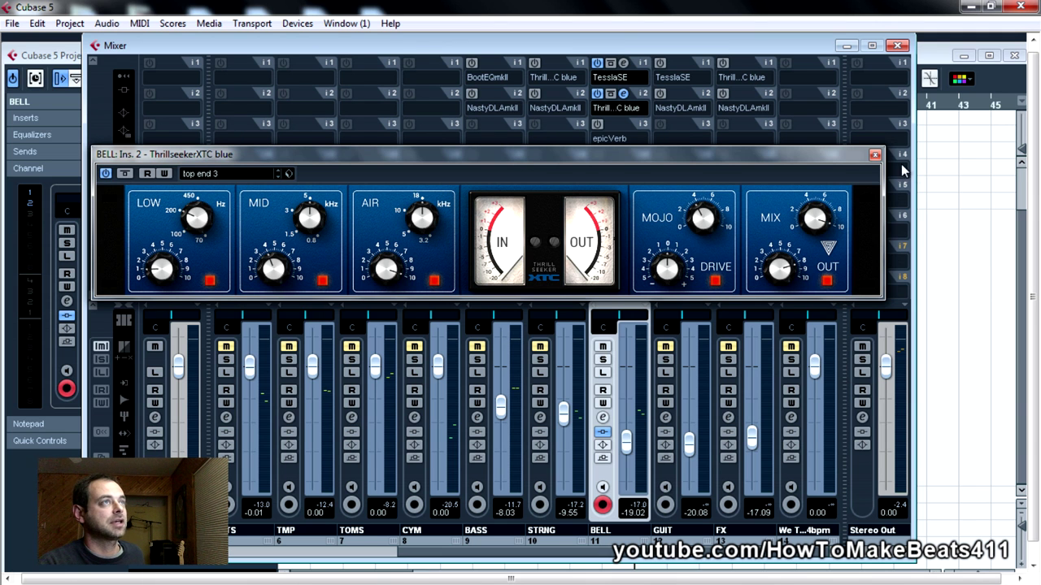
click(875, 154)
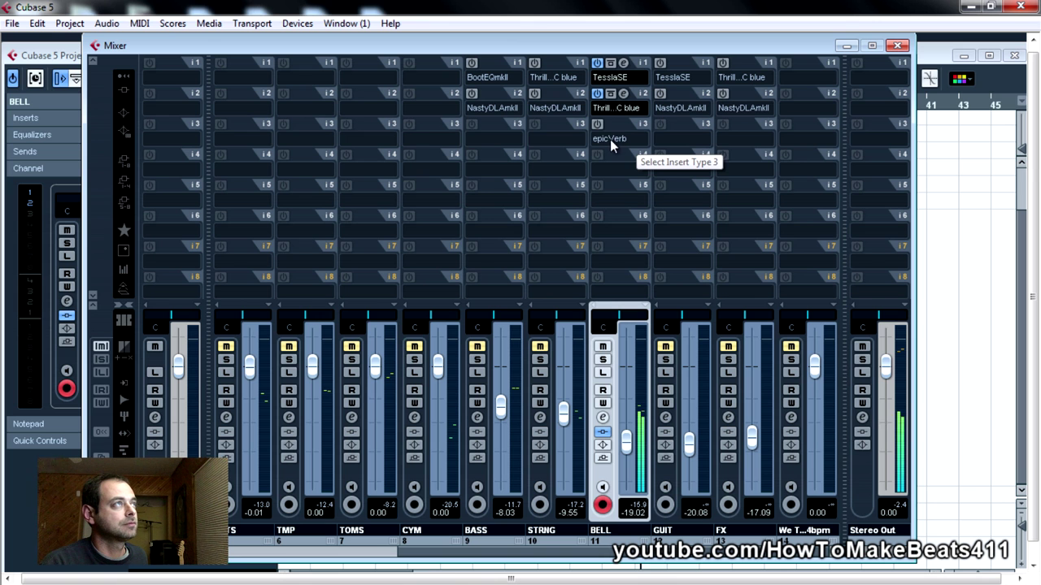
click(603, 432)
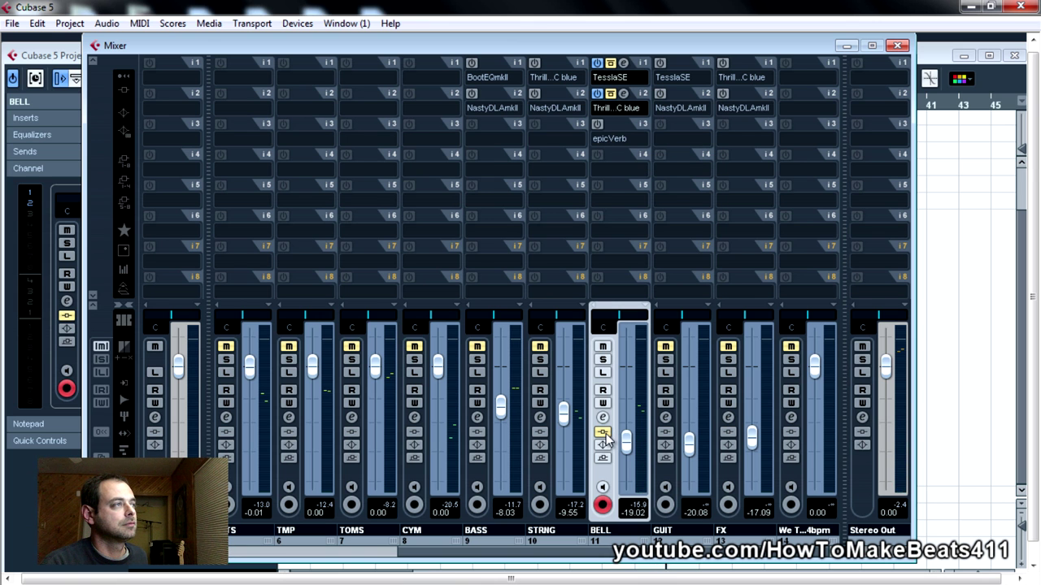
click(604, 435)
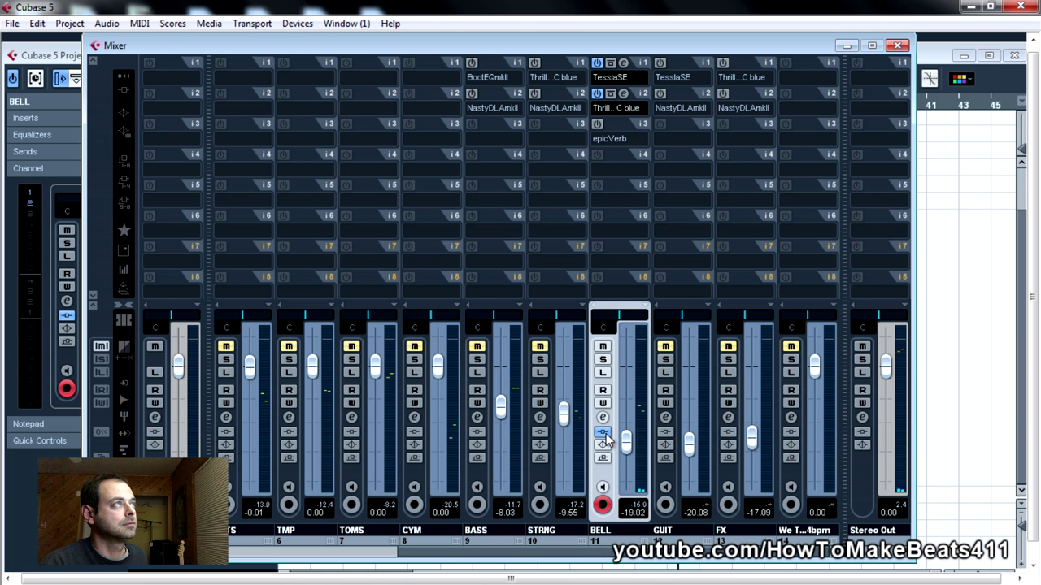
Activate epicVerb on BELL, review its L Church 3 reverb settings and close the plug-in
click(623, 123)
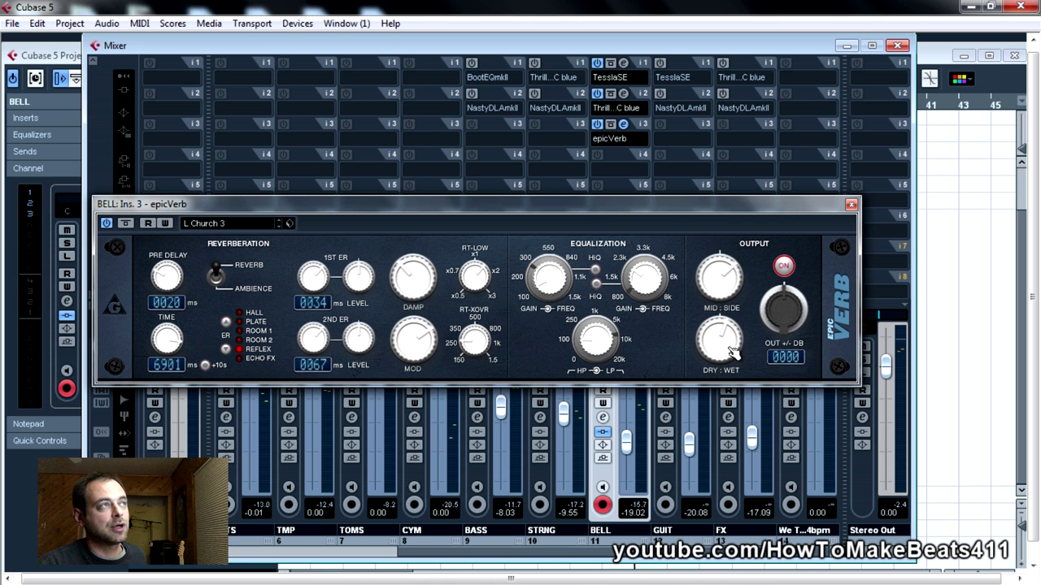
drag(728, 210, 716, 256)
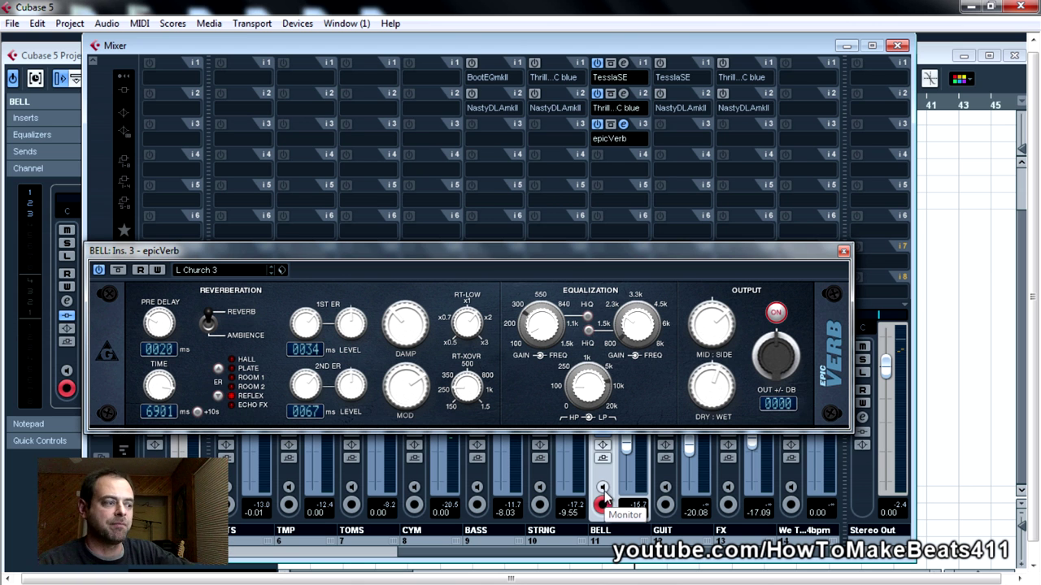
click(843, 250)
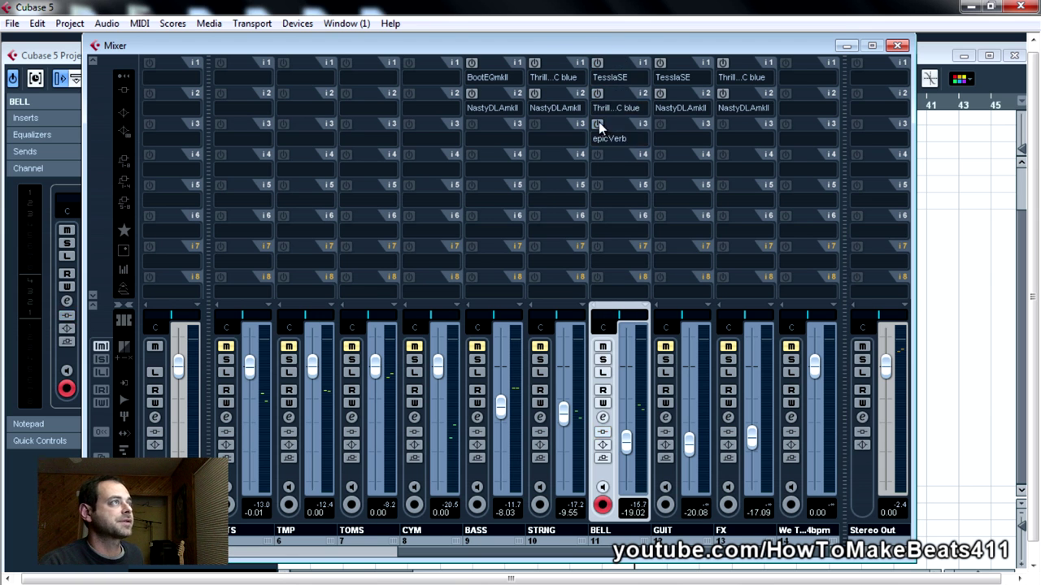
Mute BELL, select the GUIT track in the project window and place the playhead at bar 28
click(602, 347)
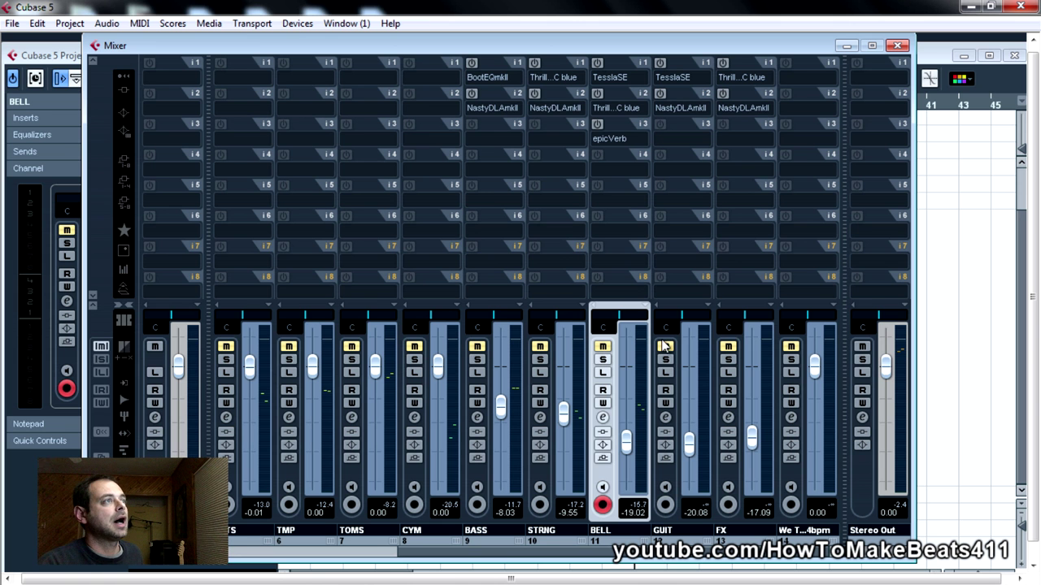
click(935, 53)
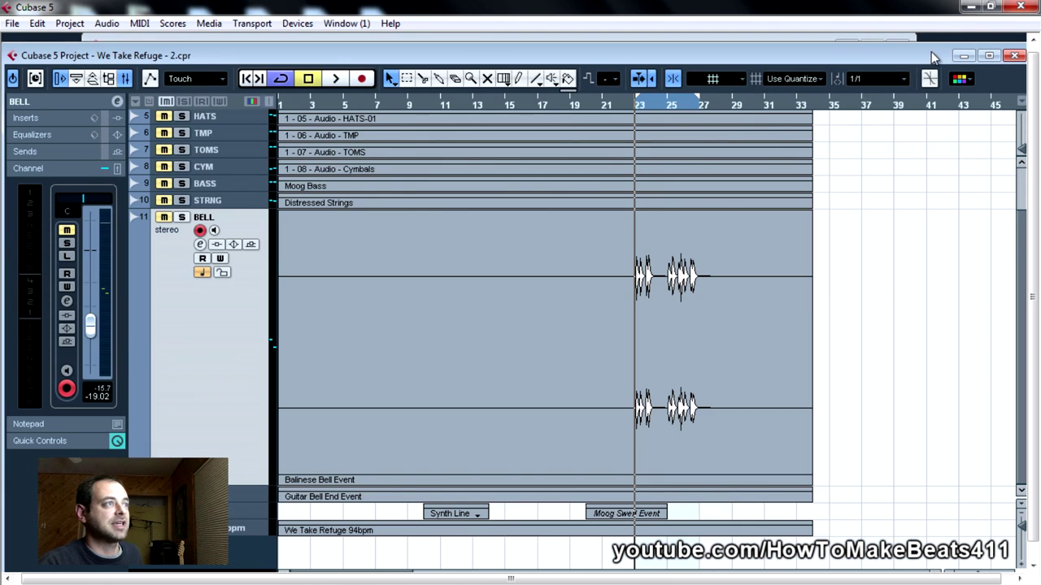
click(243, 497)
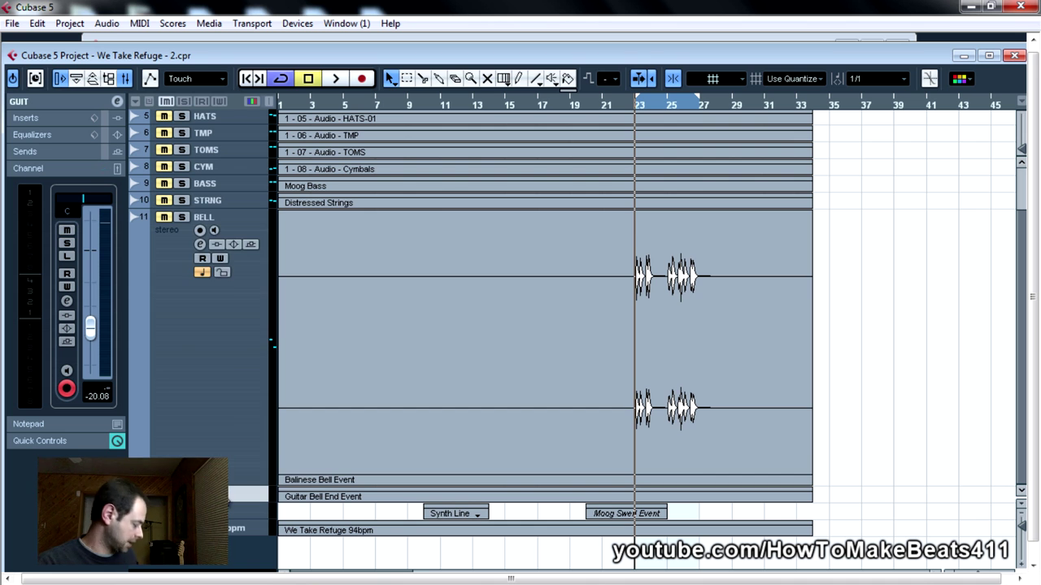
click(716, 105)
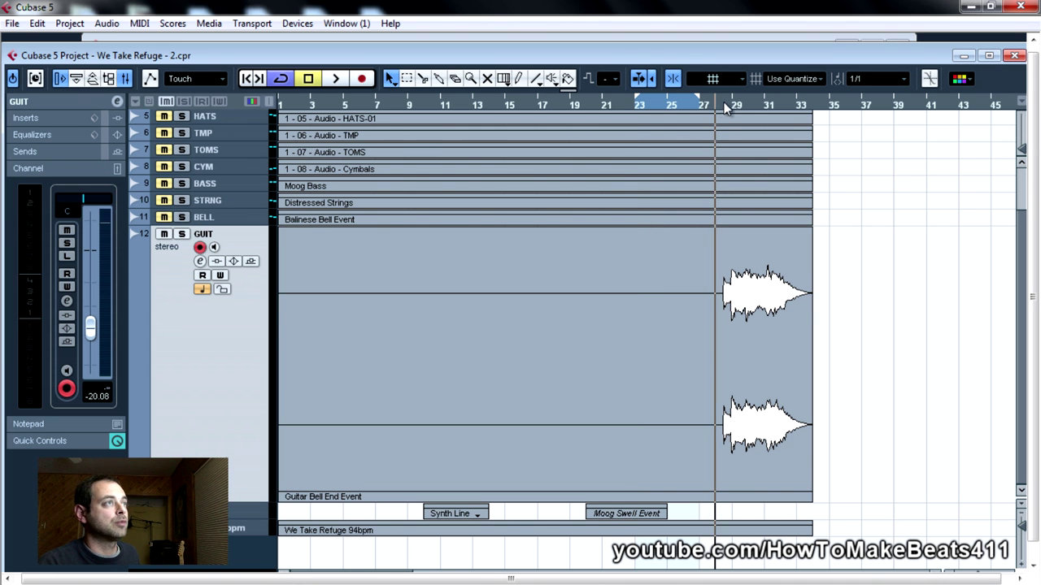
Show the mixer, activate TesslaSE on GUIT and open its Harmonic Distortion settings
key(F3)
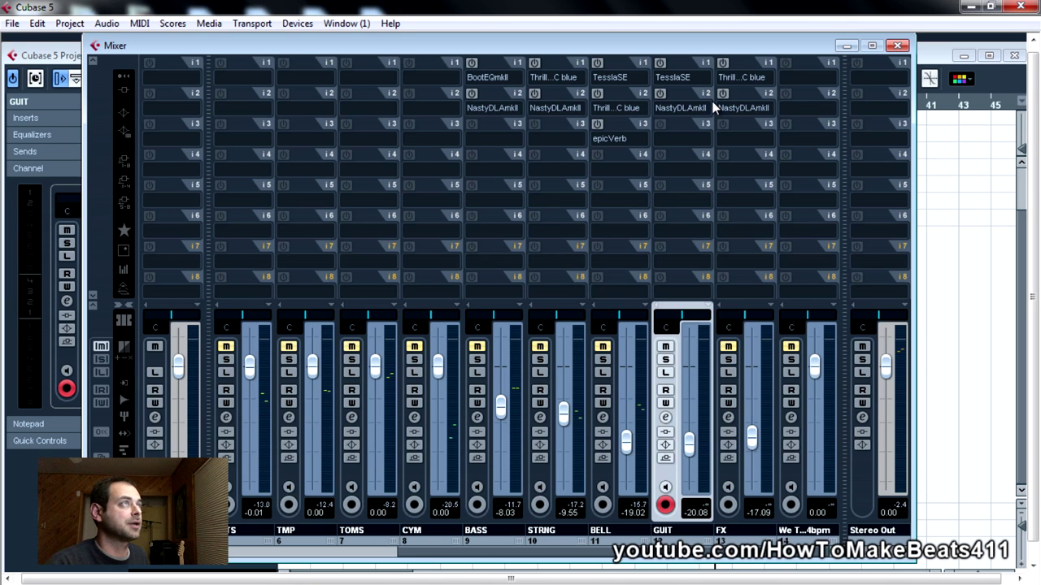
click(660, 63)
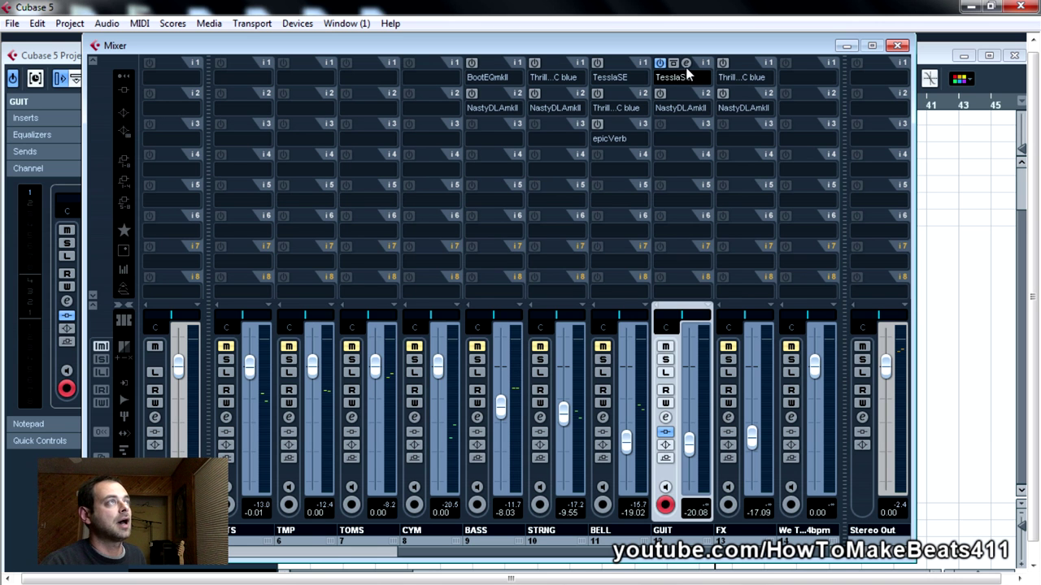
click(687, 67)
drag(609, 253, 551, 250)
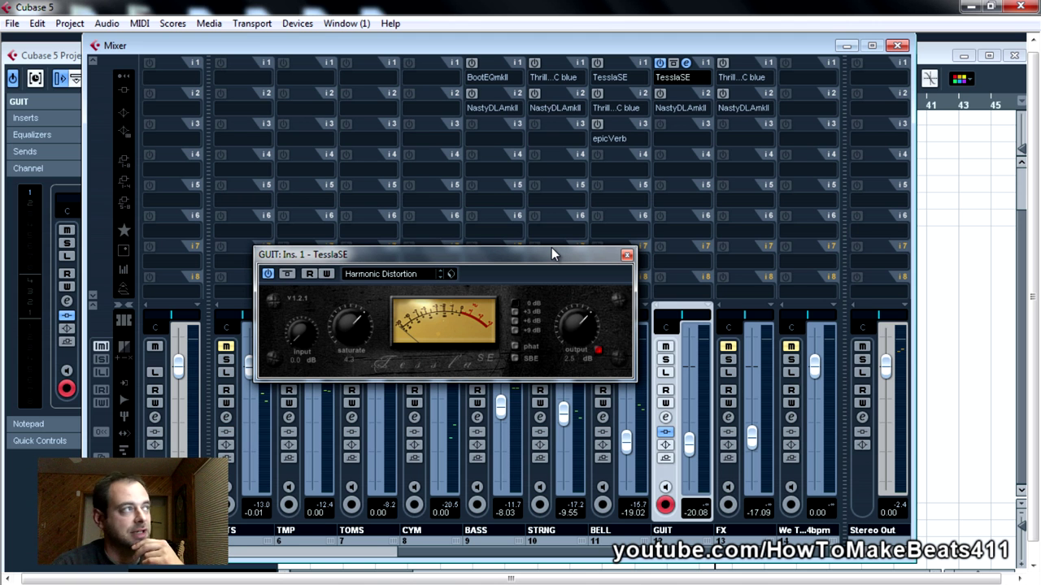
Compare the TesslaSE settings on GUIT with those of TesslaSE on BELL and close both plug-ins
drag(551, 249, 525, 252)
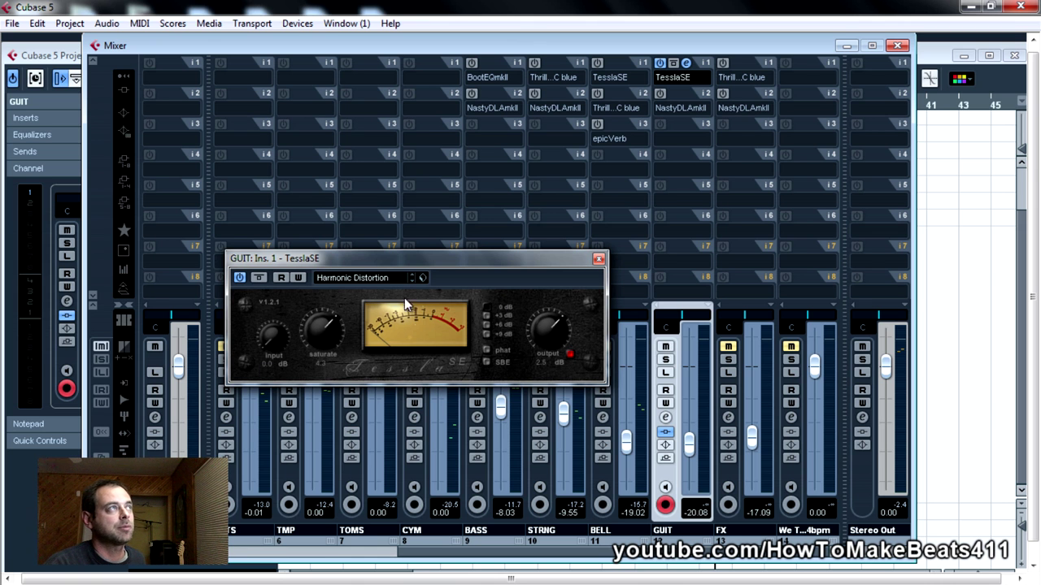
click(623, 64)
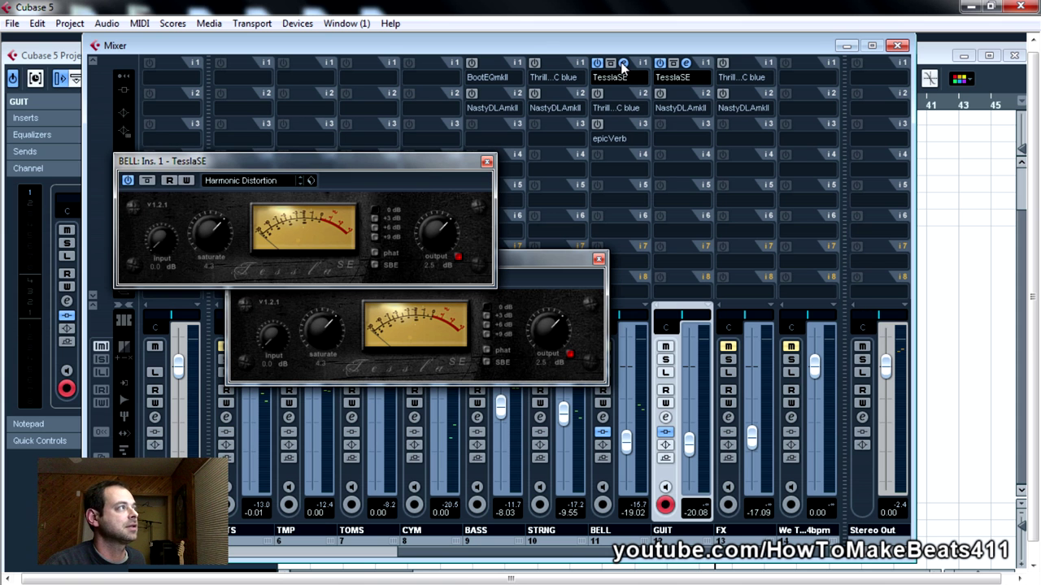
click(487, 161)
click(599, 259)
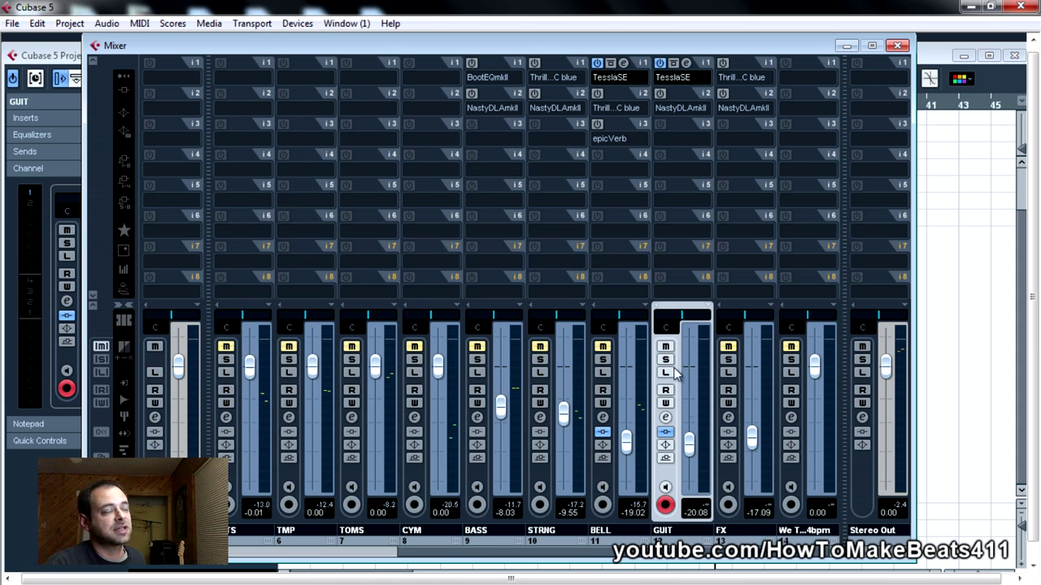
Move the mixer clear of the guitar waveform, turn off TesslaSE on GUIT and play the dry guitar part
drag(779, 49, 520, 68)
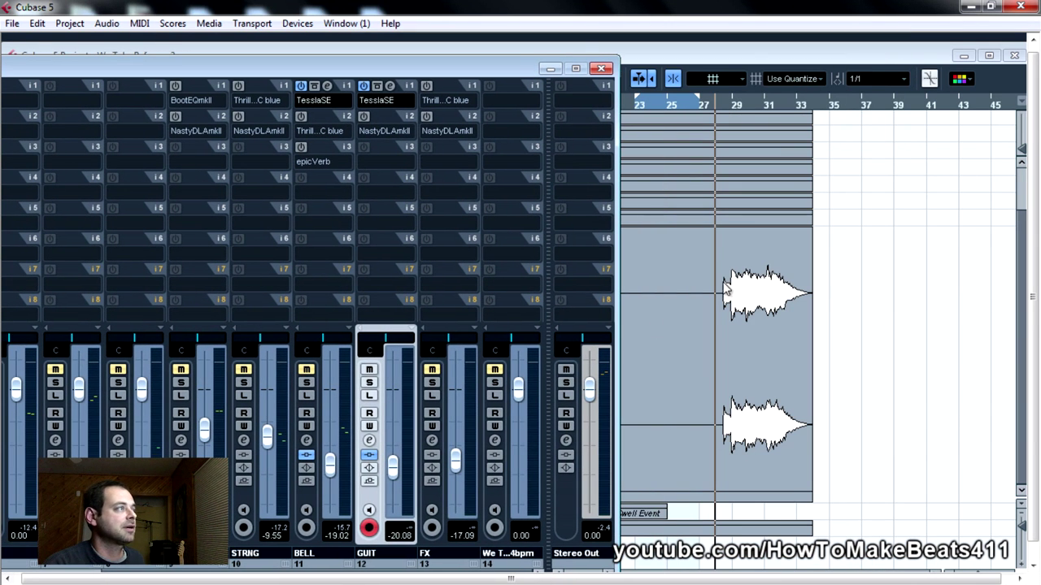
click(363, 87)
key(space)
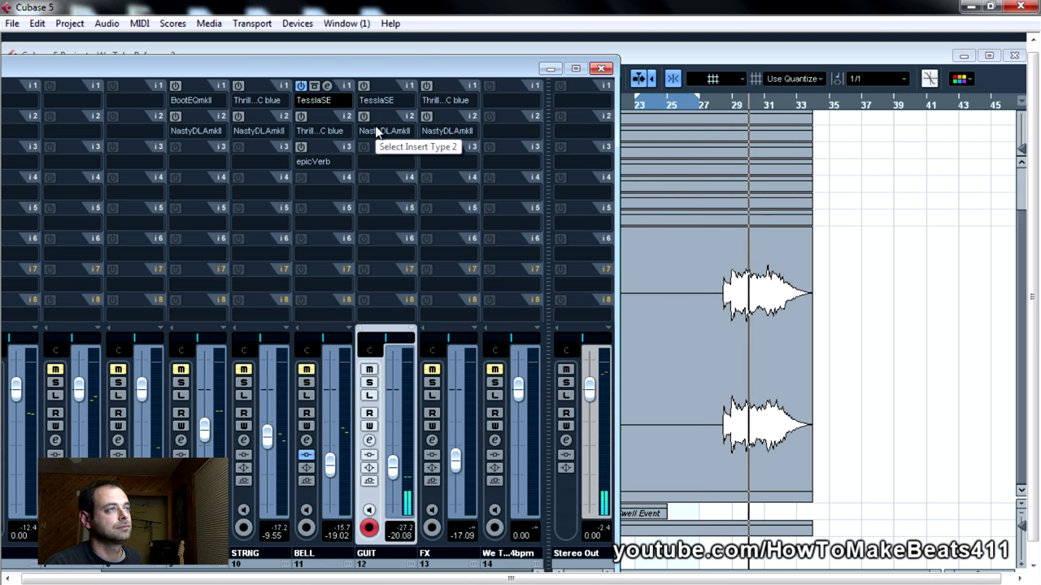
key(space)
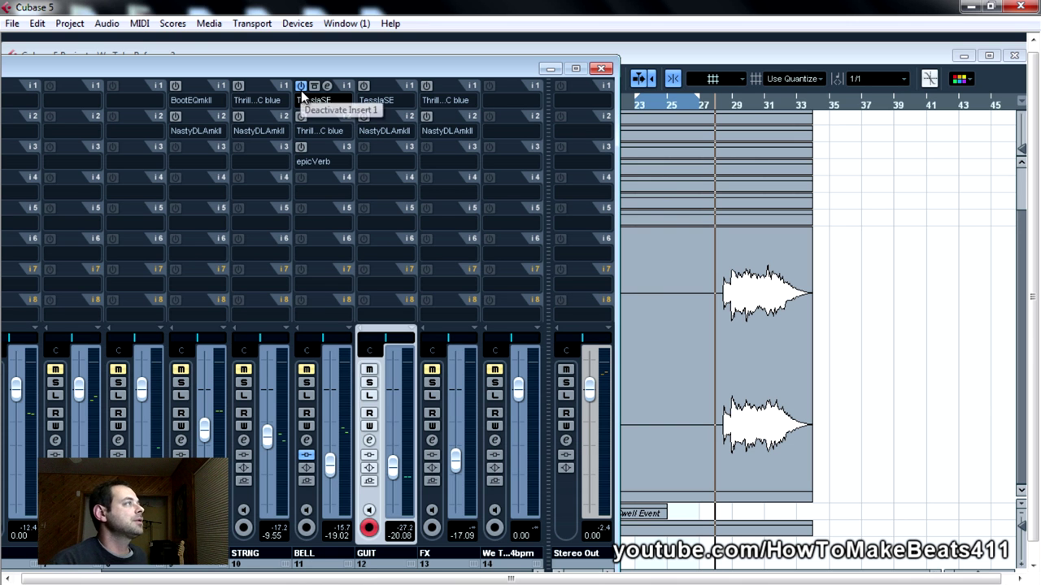
Place the playhead just before bar 29 and play the guitar part with TesslaSE active on GUIT
click(727, 102)
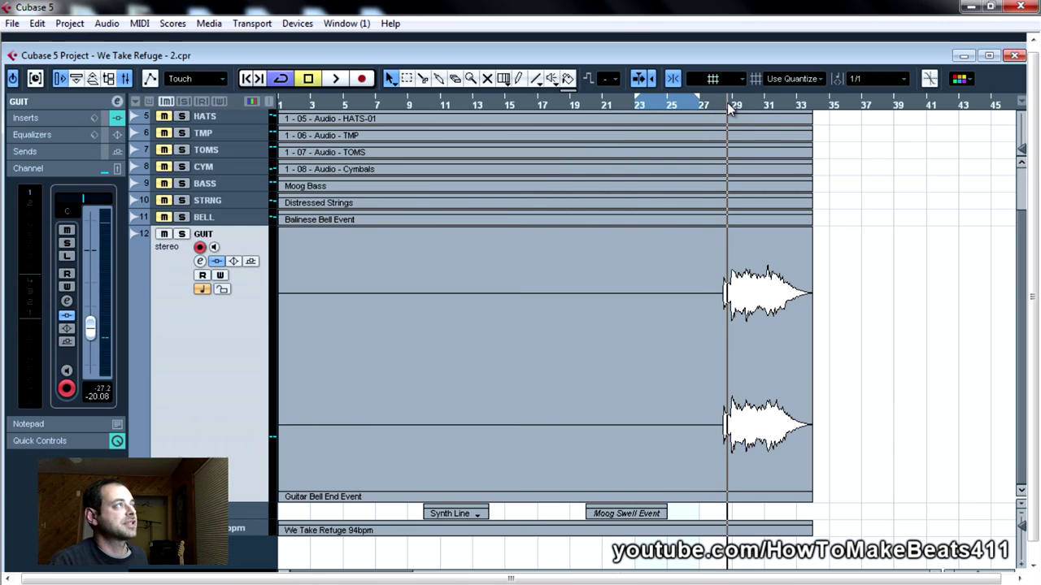
key(space)
key(F3)
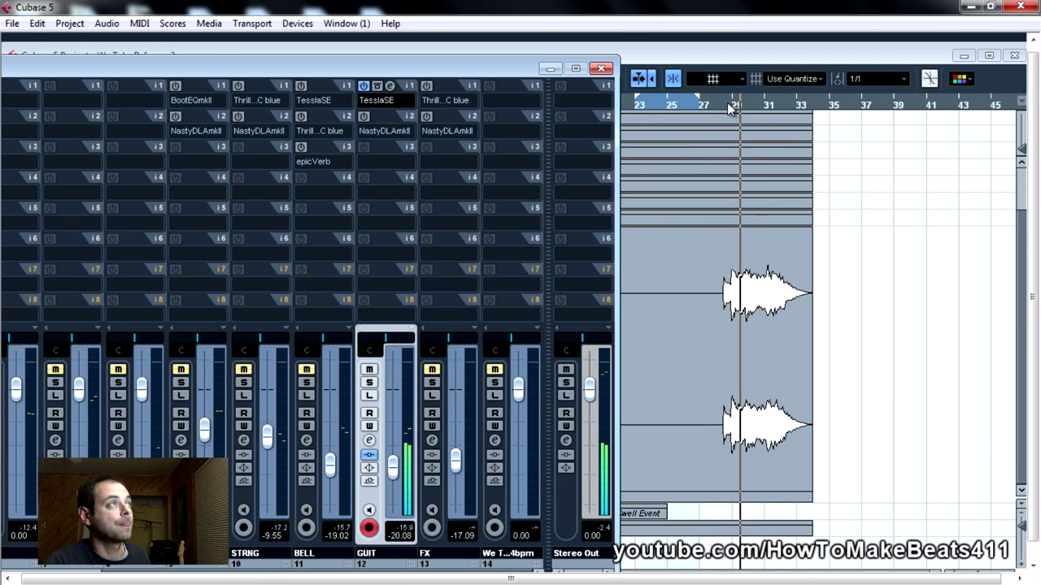
key(space)
Activate NastyDLAmkII on GUIT, review its wide dly preset and play the guitar part with the delay
click(364, 85)
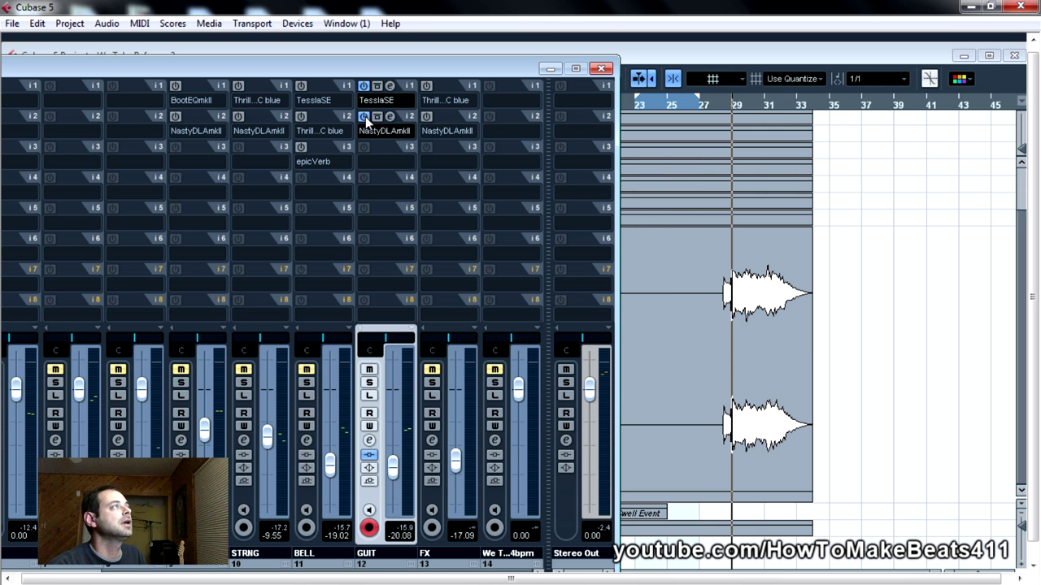
click(390, 116)
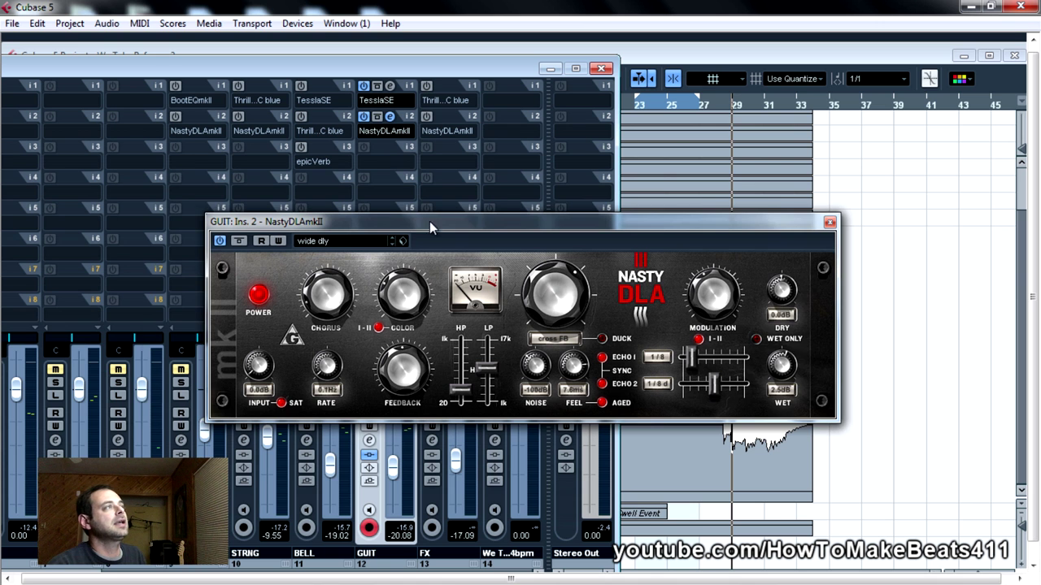
drag(429, 226, 358, 222)
drag(682, 221, 592, 213)
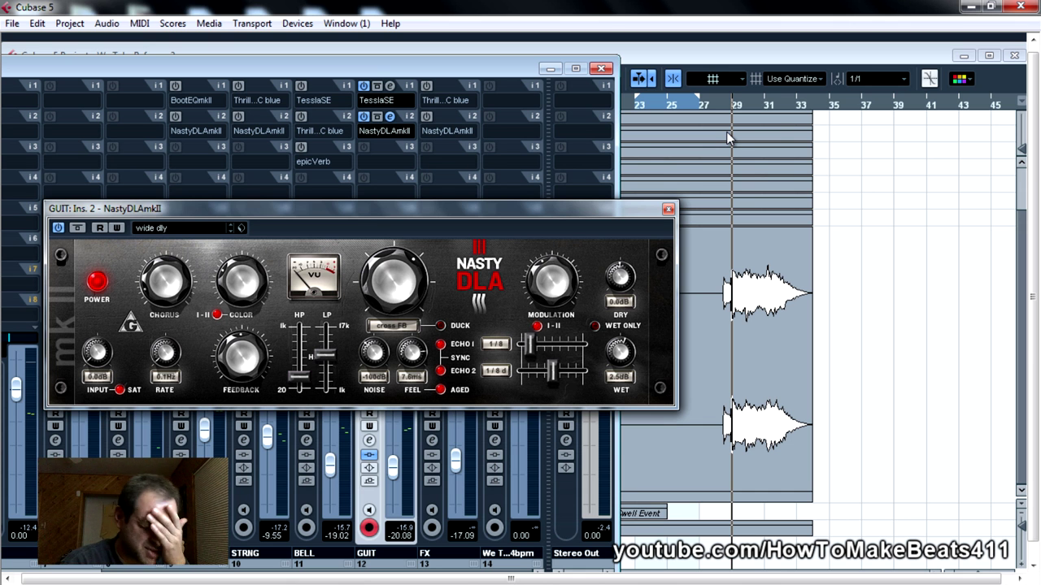
click(667, 211)
click(667, 211)
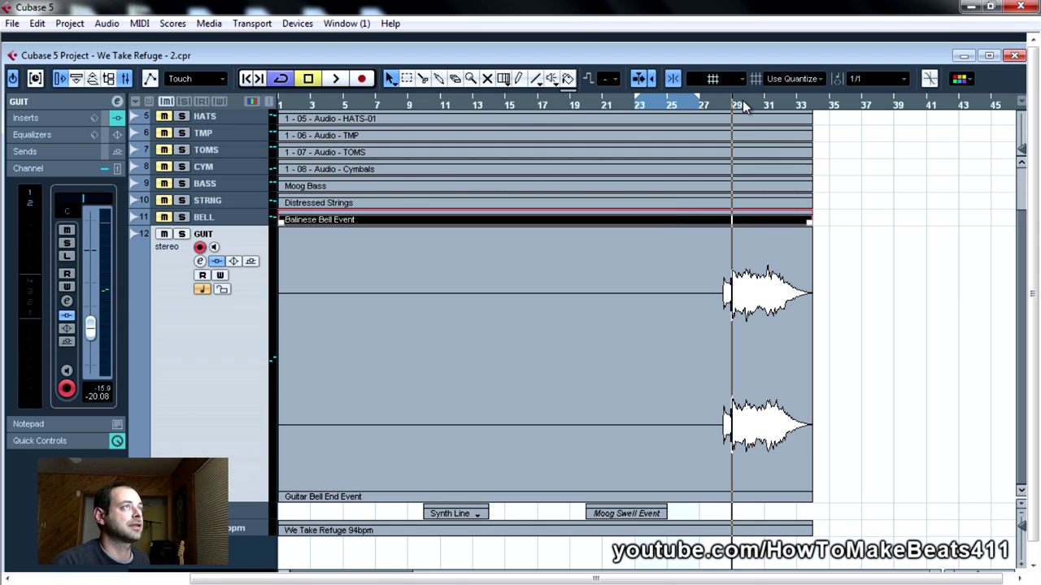
key(space)
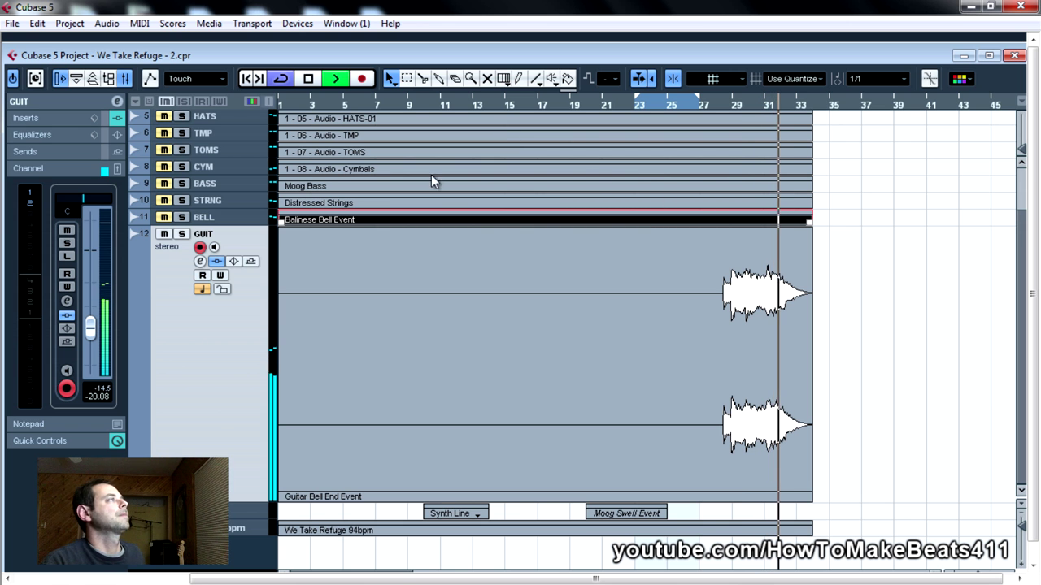
key(space)
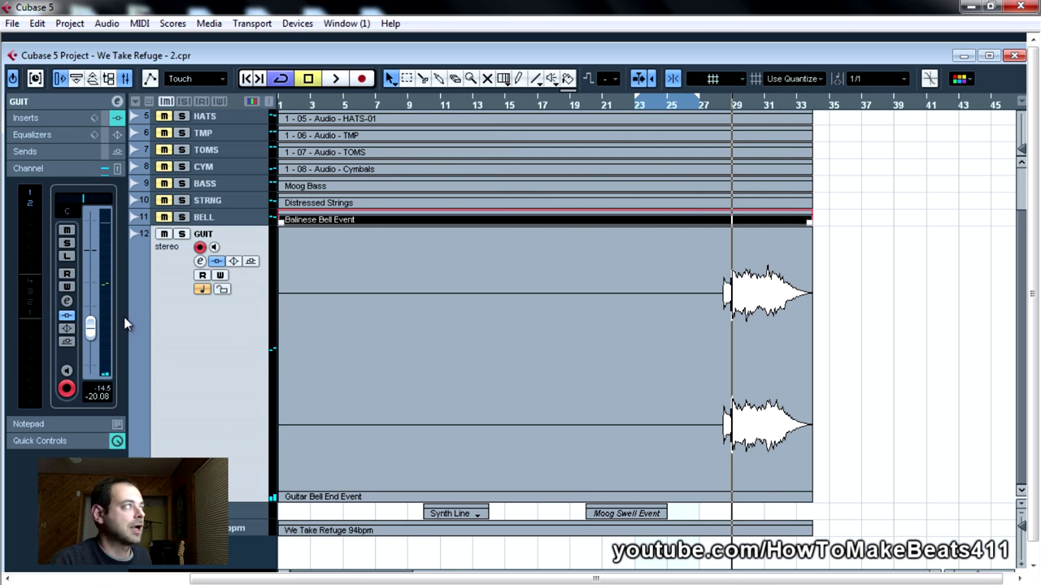
Mute GUIT with both of its inserts turned off and return to the project window
click(165, 235)
key(F3)
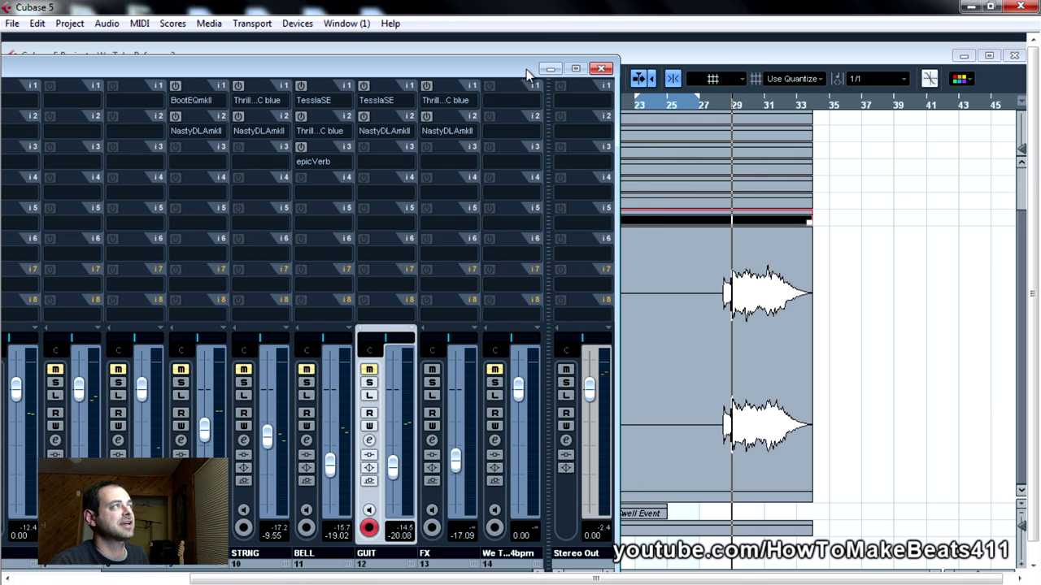
click(726, 65)
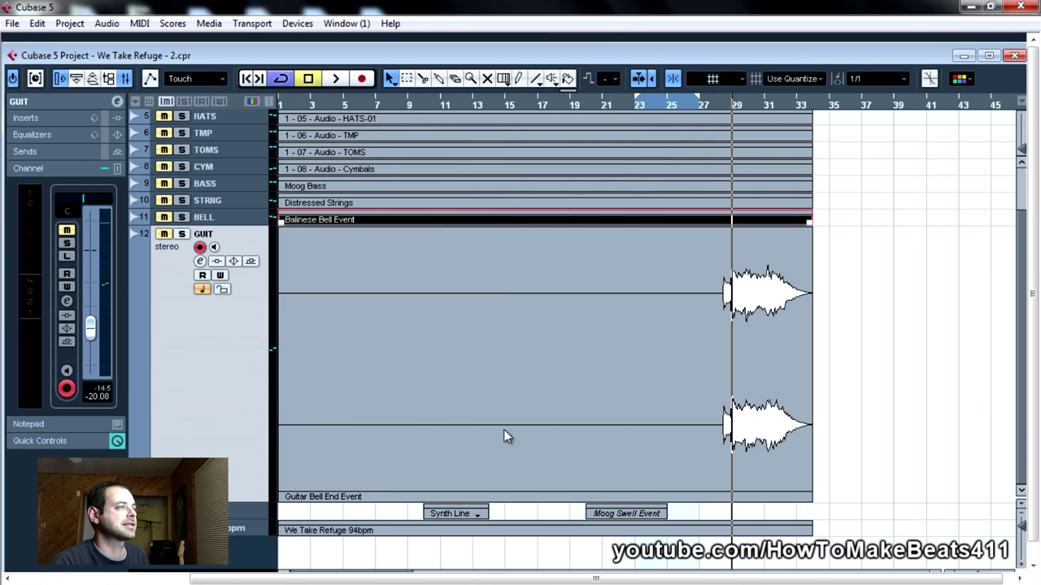
Select the FX track, place the playhead at bar 10 and play the Synth Line without inserts
key(g)
click(292, 513)
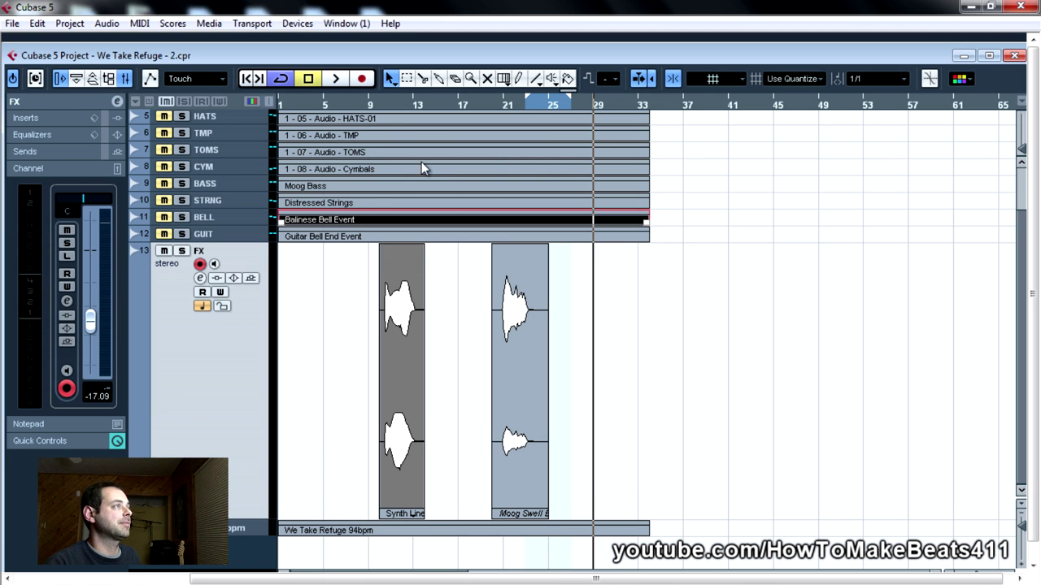
click(379, 108)
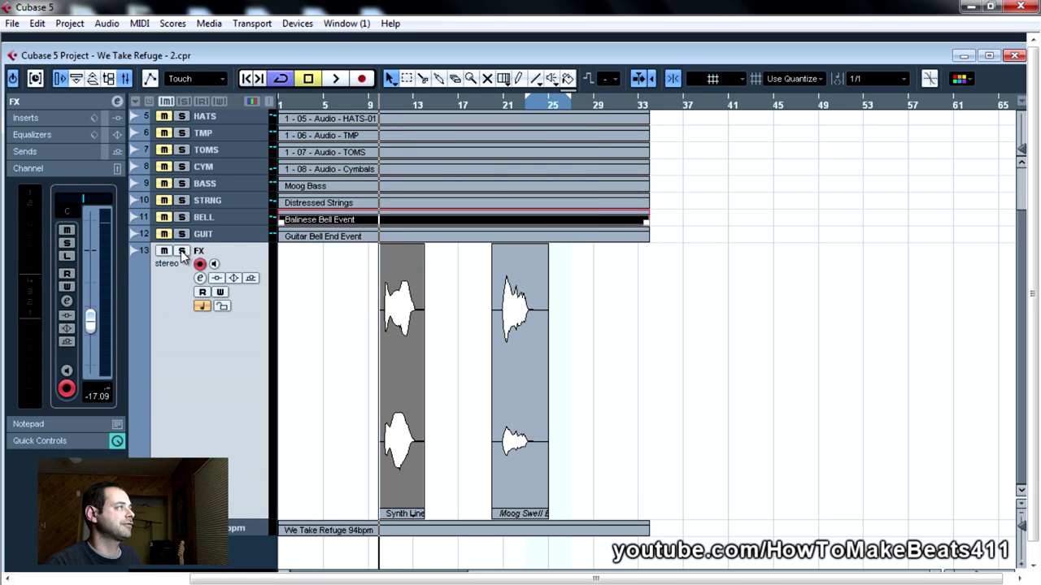
key(space)
Move the mixer aside, place the playhead at bar 21 and play the Moog Swell without inserts
key(F3)
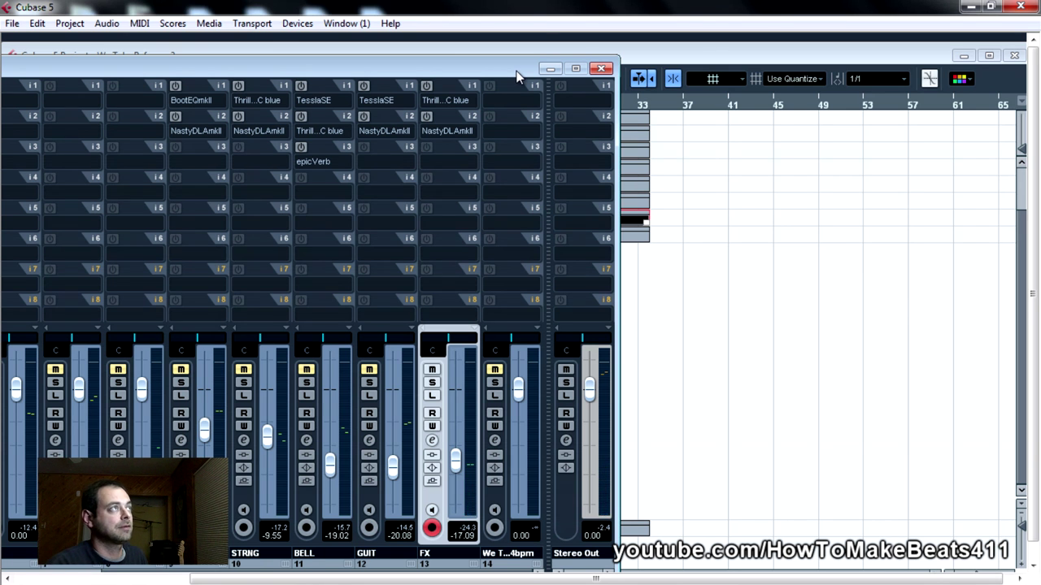
drag(517, 73, 256, 55)
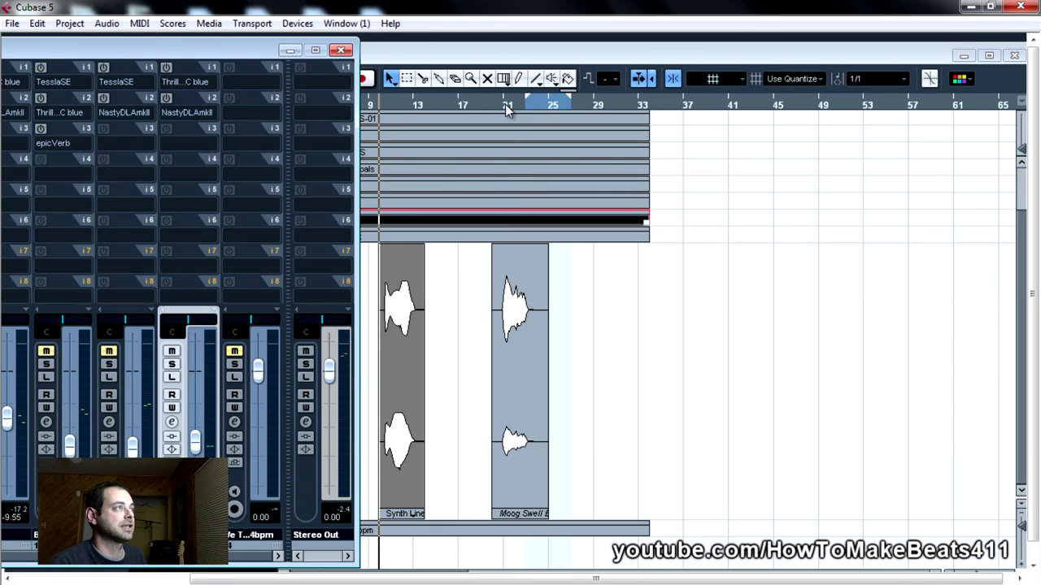
click(505, 104)
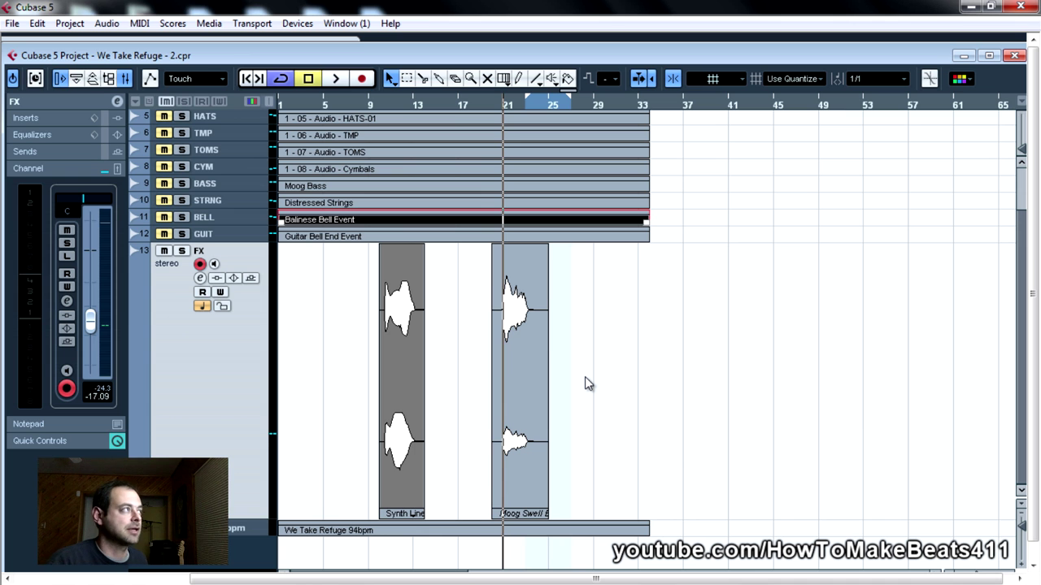
key(space)
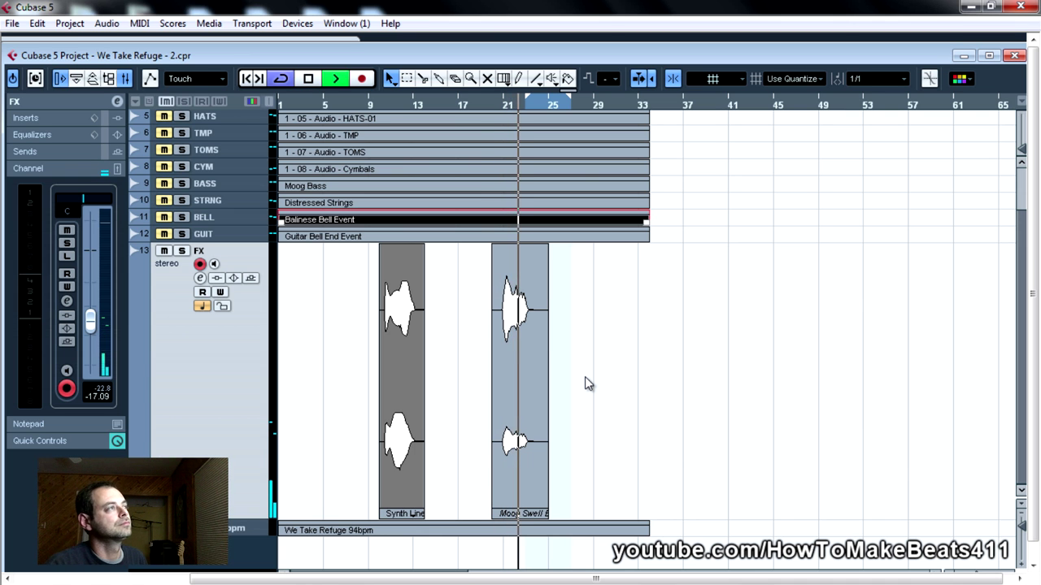
key(space)
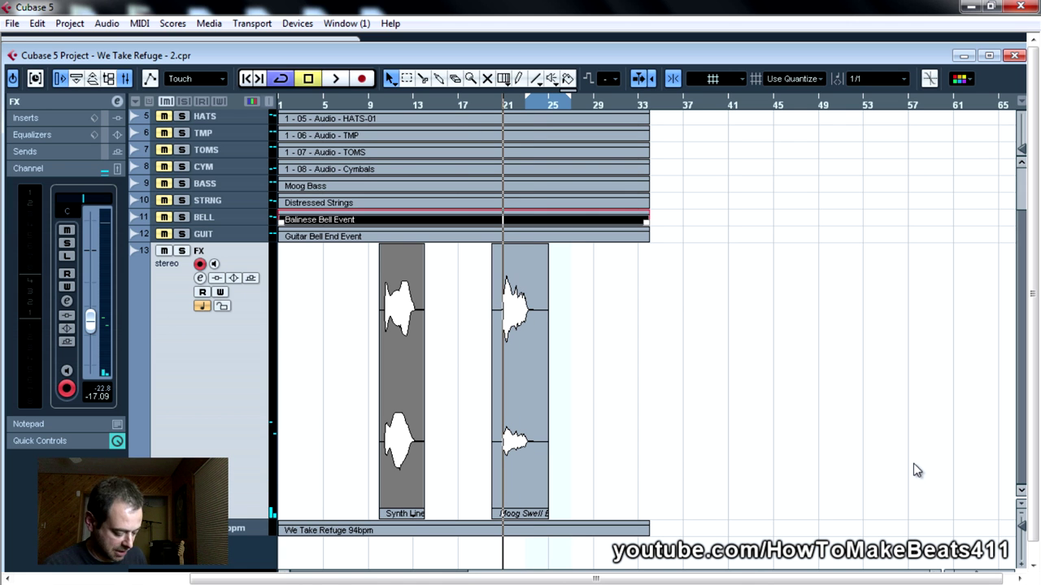
Bring the whole mixer into view and activate ThrillseekerXTC blue on FX, opening its clean master settings
key(F3)
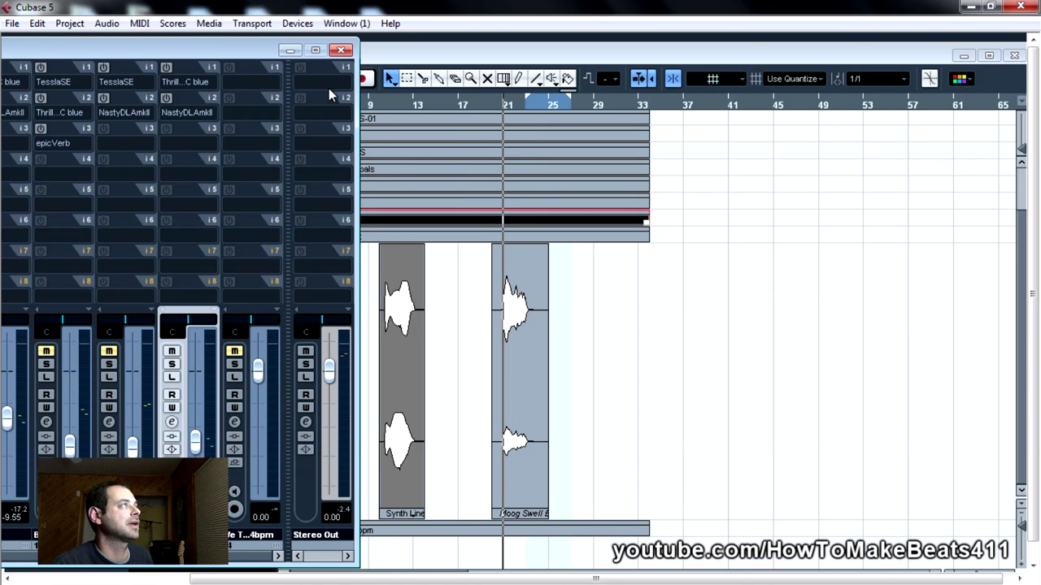
double_click(220, 50)
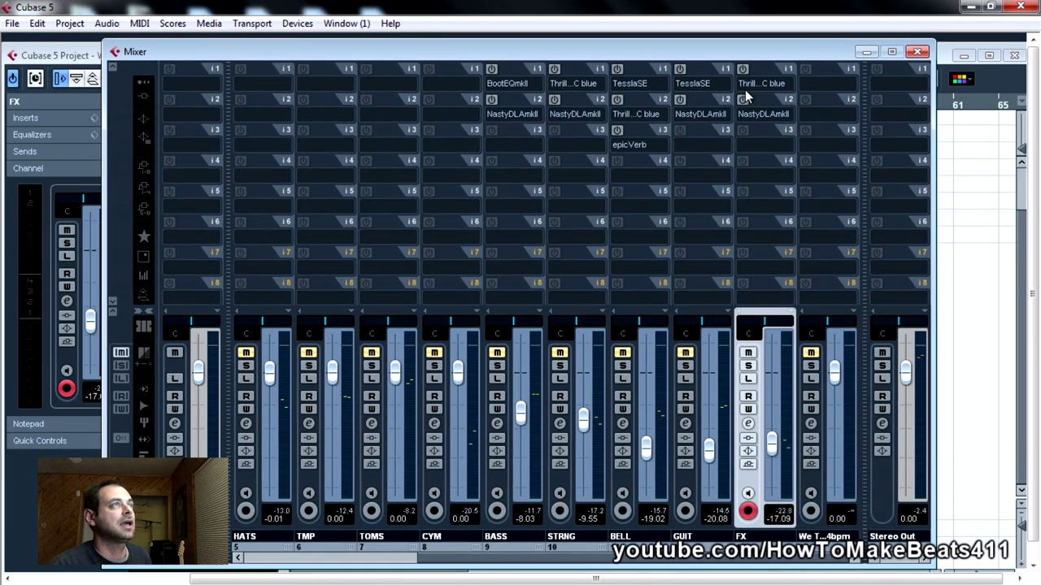
click(768, 69)
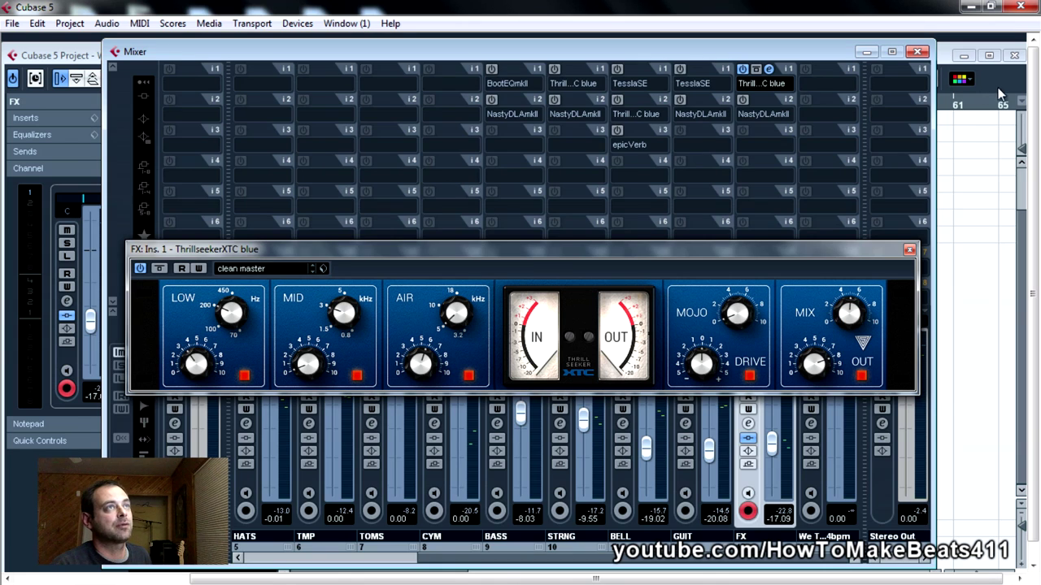
Play the Moog Swell and the Synth Line through ThrillseekerXTC blue, compare with it bypassed and close the plug-in
key(F3)
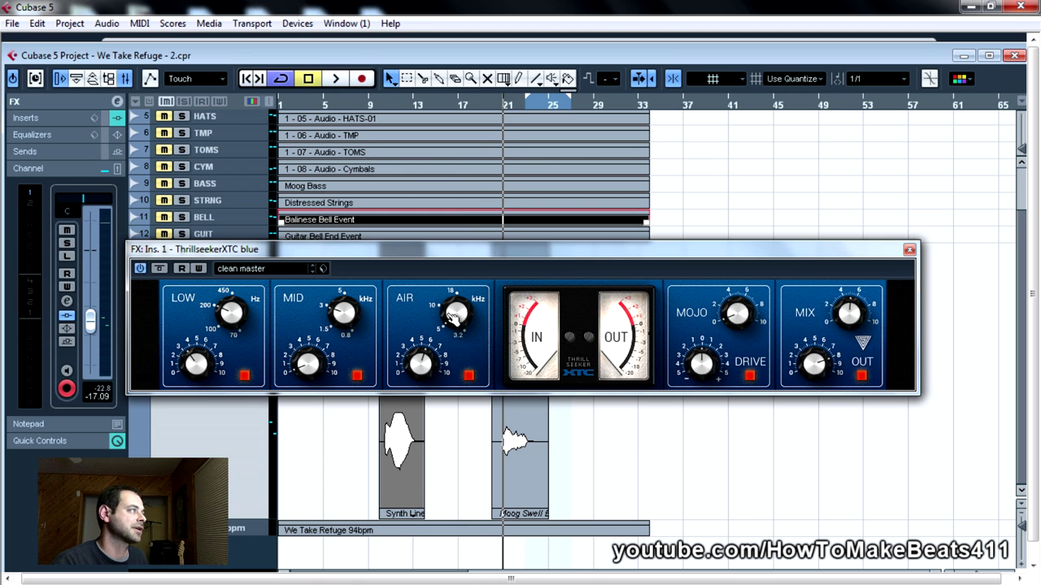
key(space)
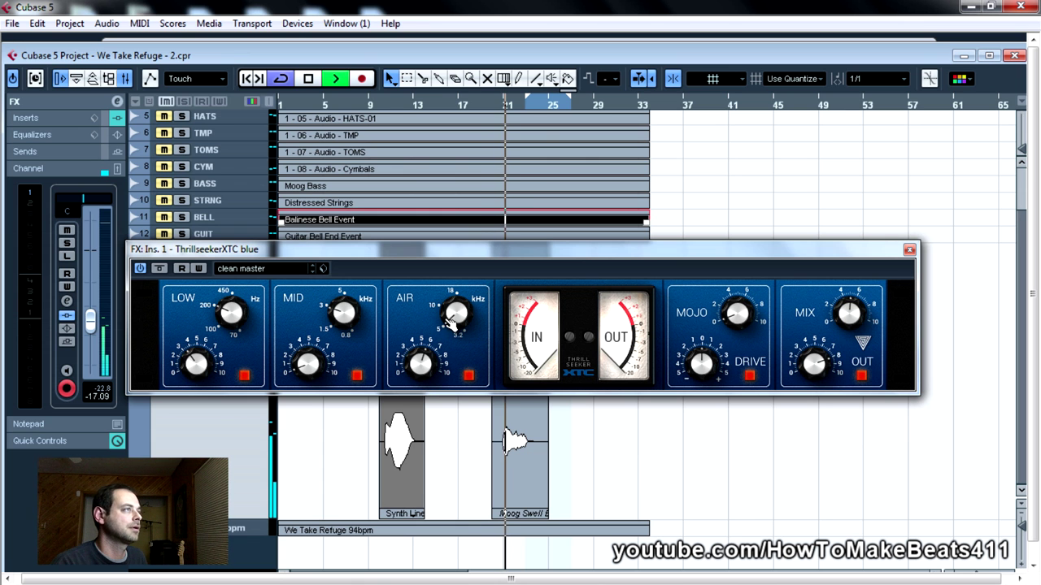
key(space)
click(379, 107)
key(space)
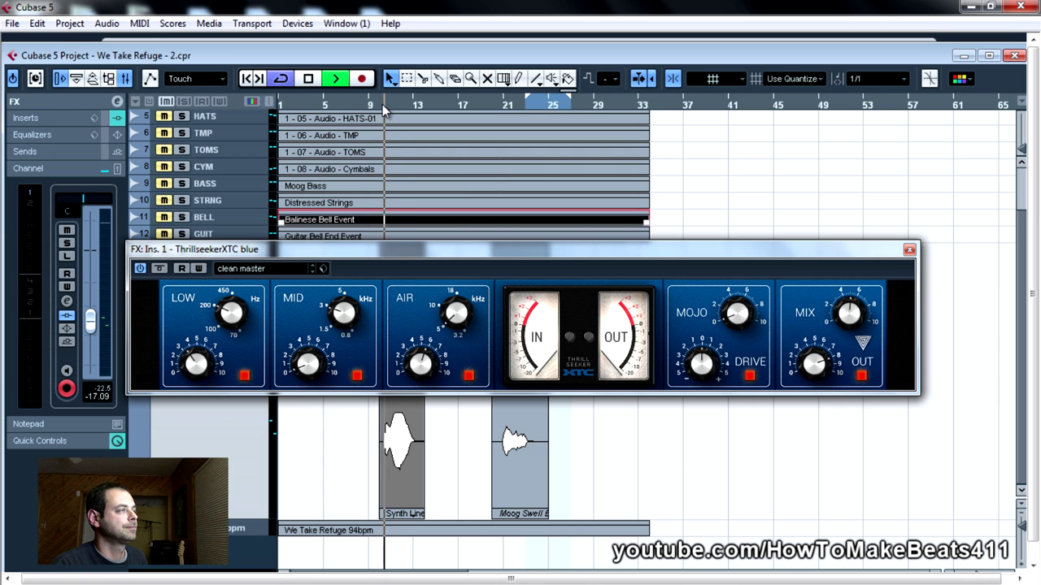
click(140, 269)
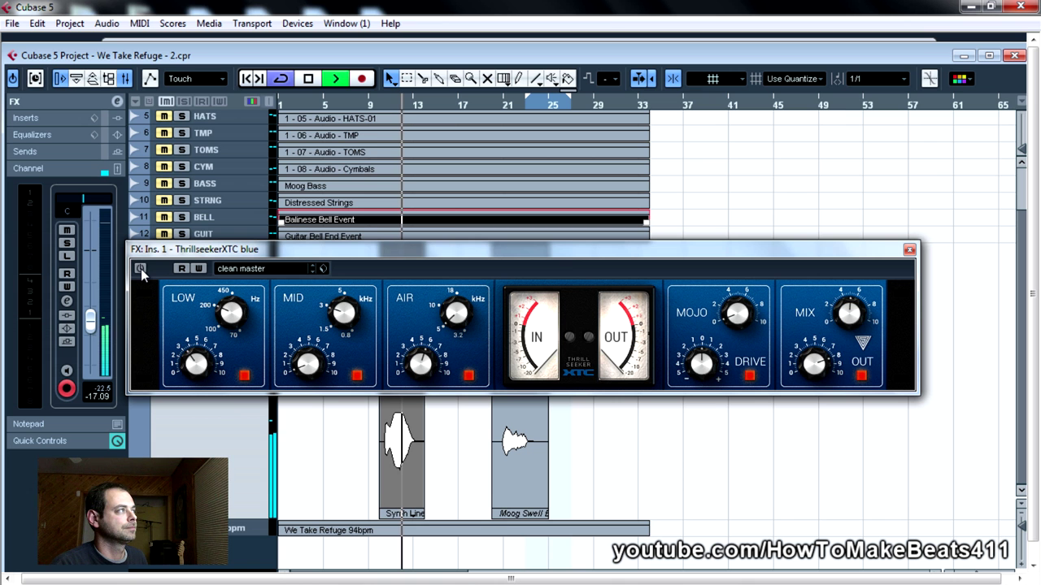
key(space)
click(909, 250)
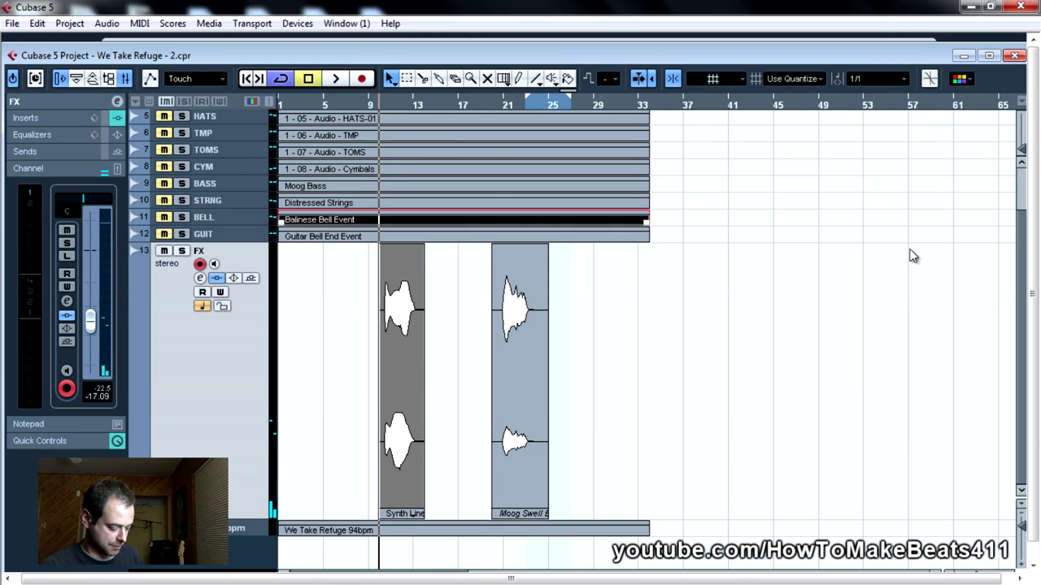
Activate NastyDLAmkII on FX, review its london calling preset and close the plug-in and the mixer
key(F3)
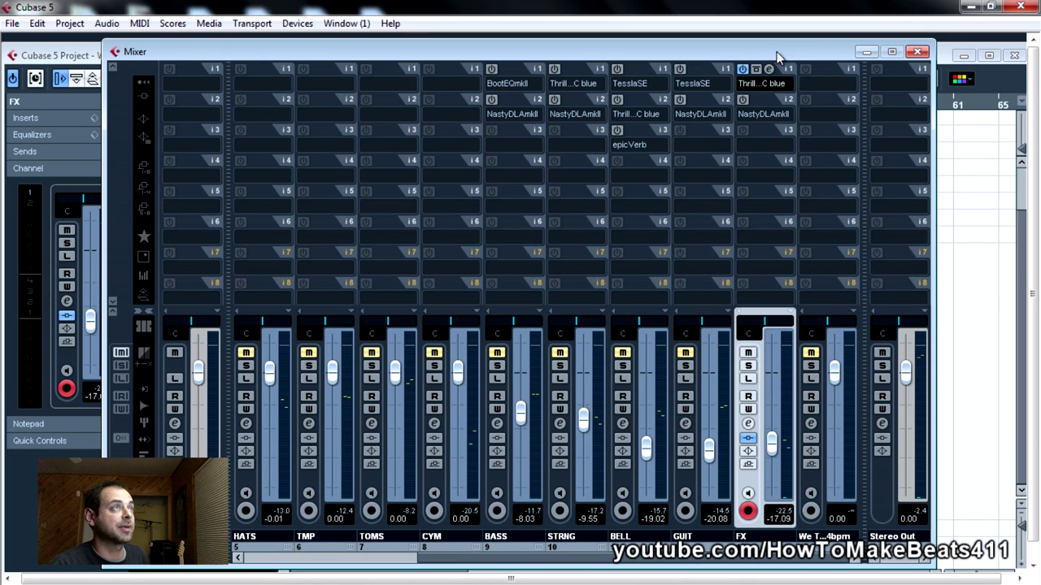
click(768, 100)
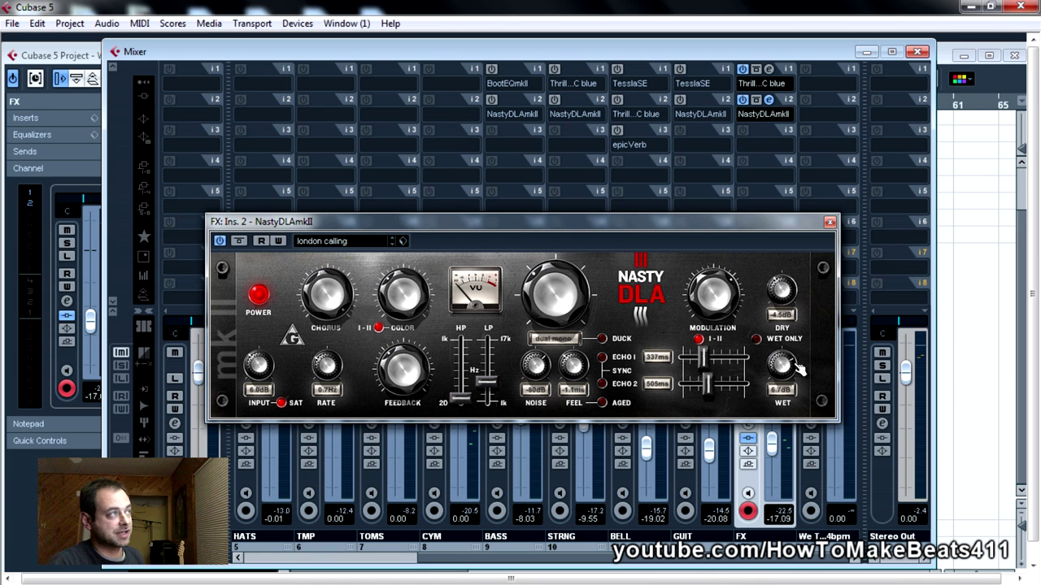
click(829, 222)
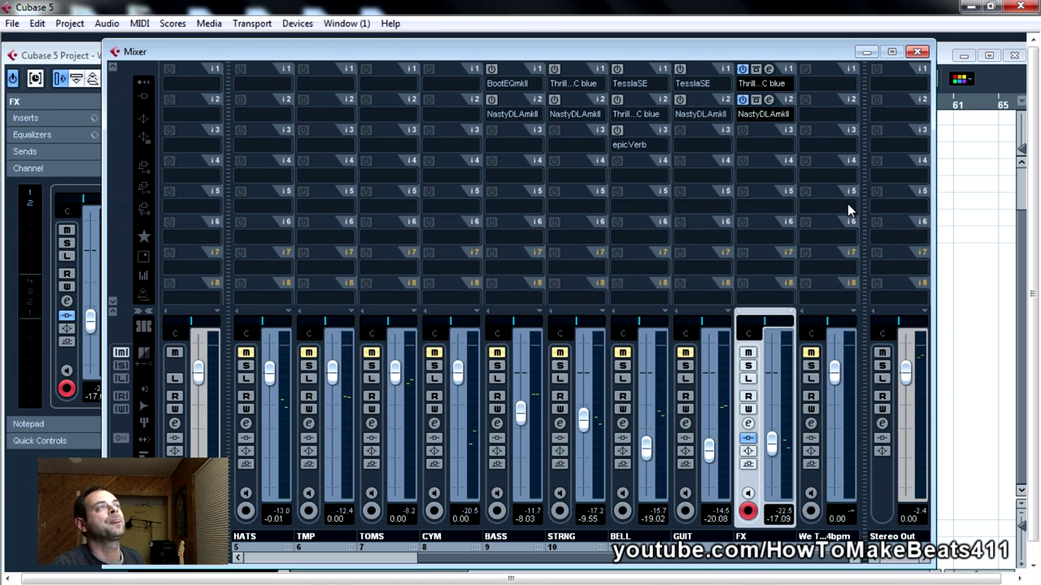
click(909, 52)
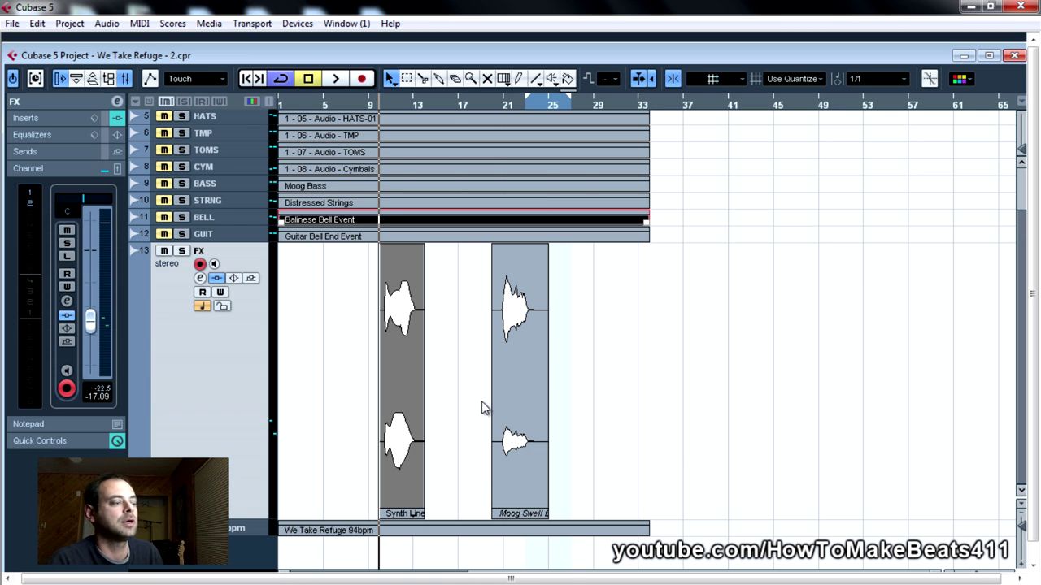
Play the Synth Line and the Moog Swell on FX through both inserts, then stop playback
key(space)
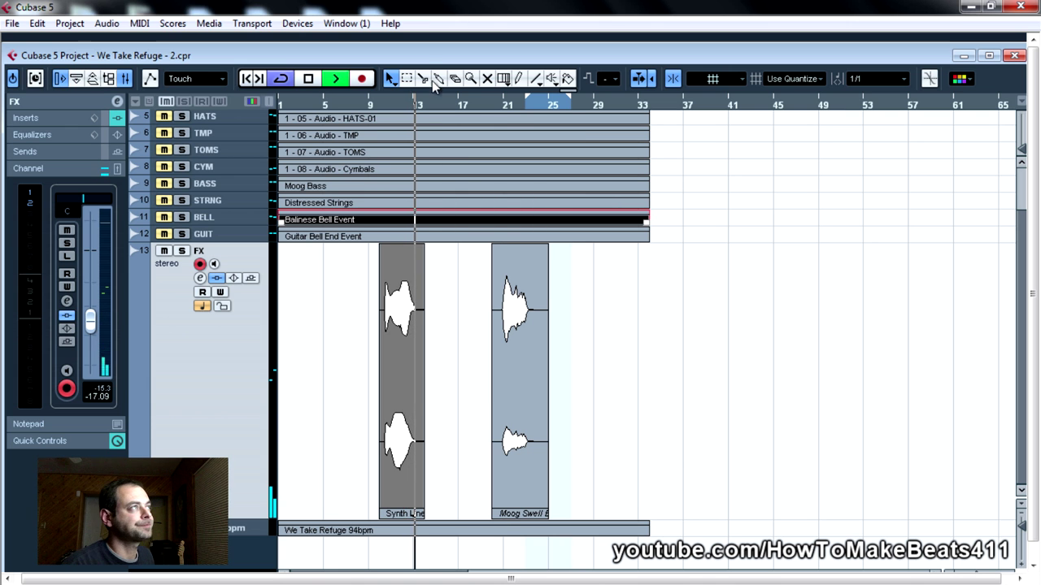
click(504, 105)
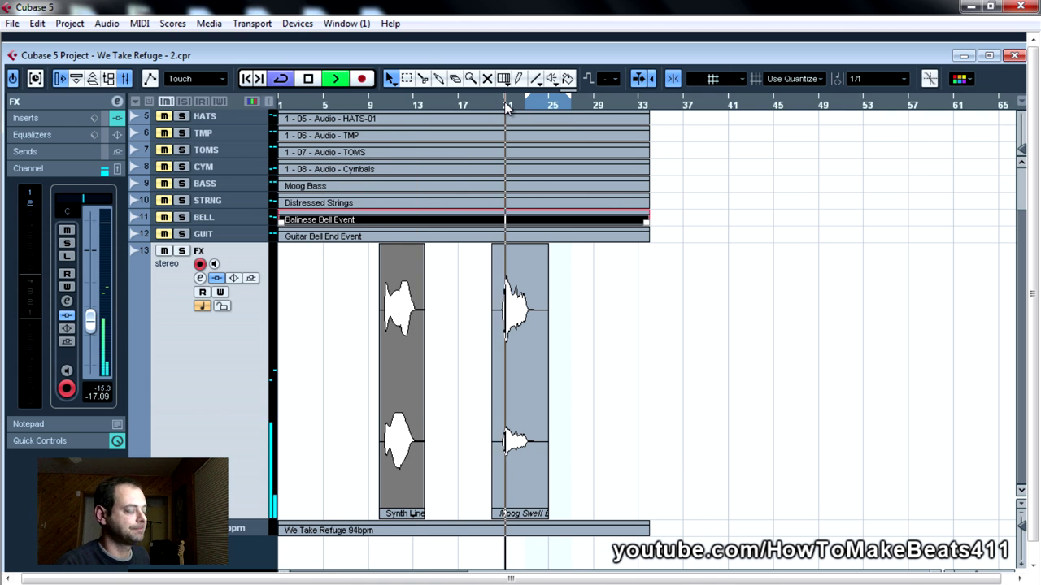
key(space)
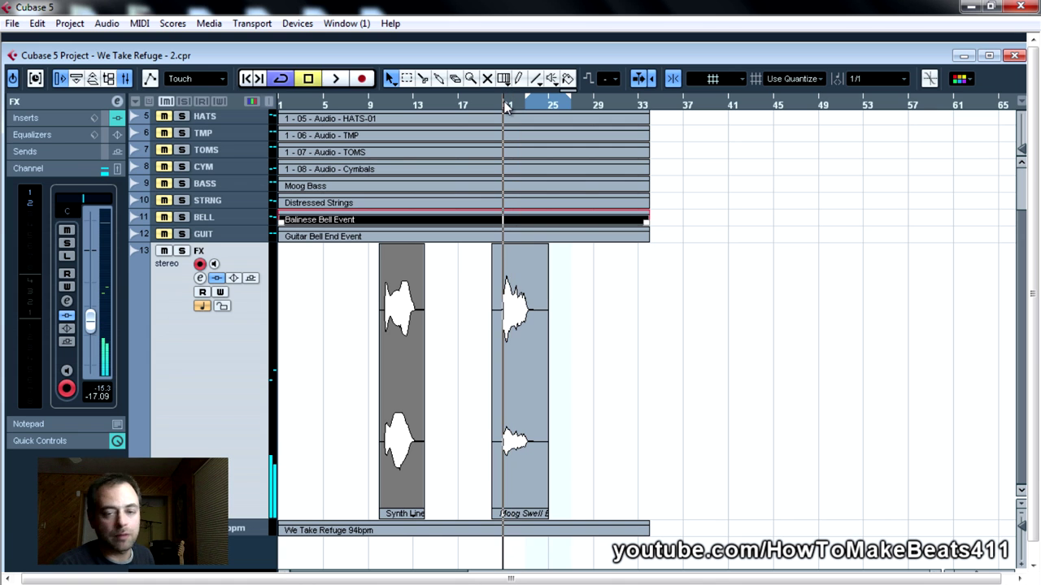
Reduce the FX track's height, review the inserts across the tracks in the mixer and close the mixer
key(F3)
key(F3)
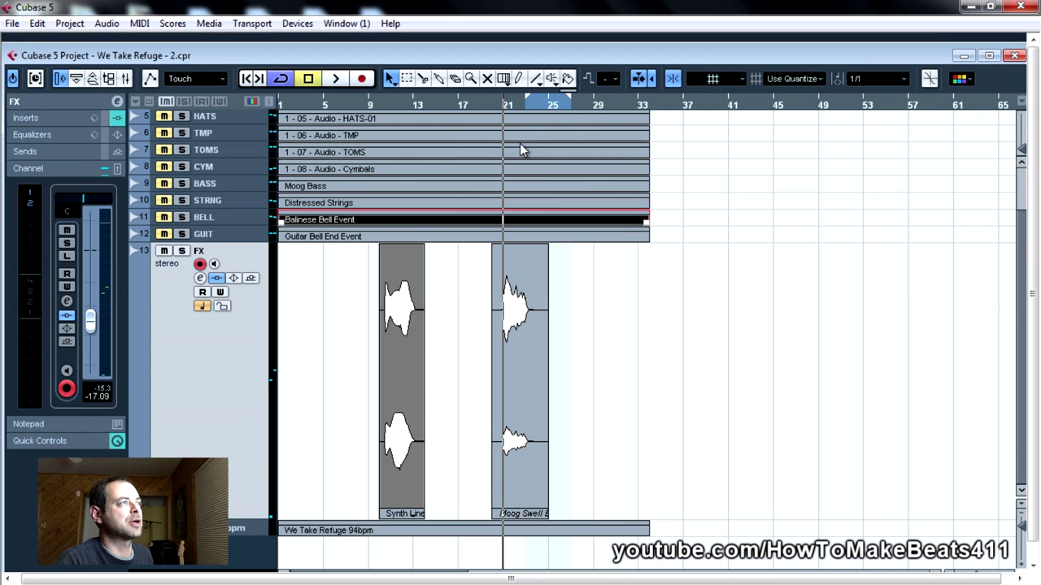
click(182, 408)
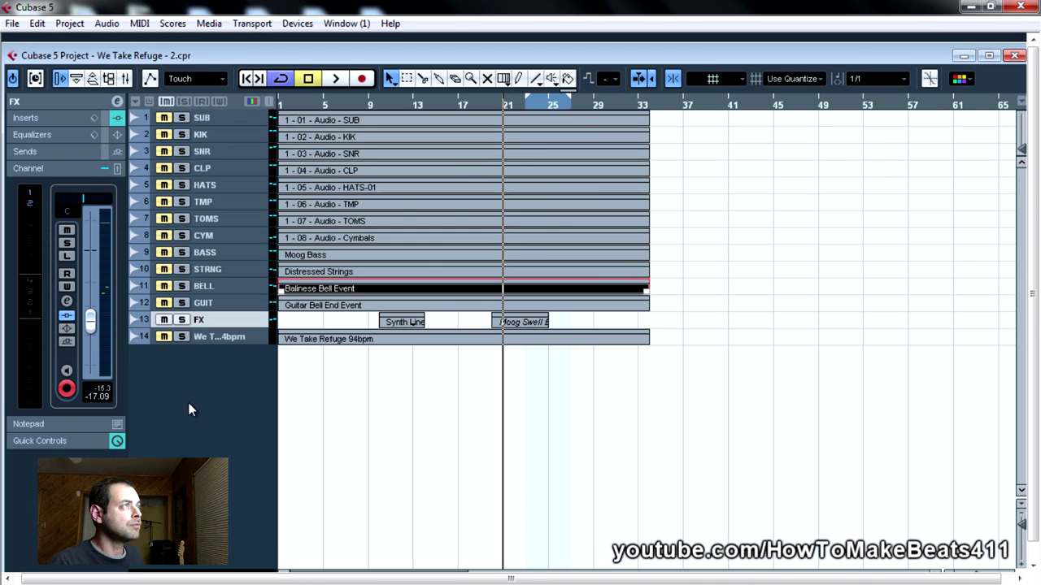
key(F3)
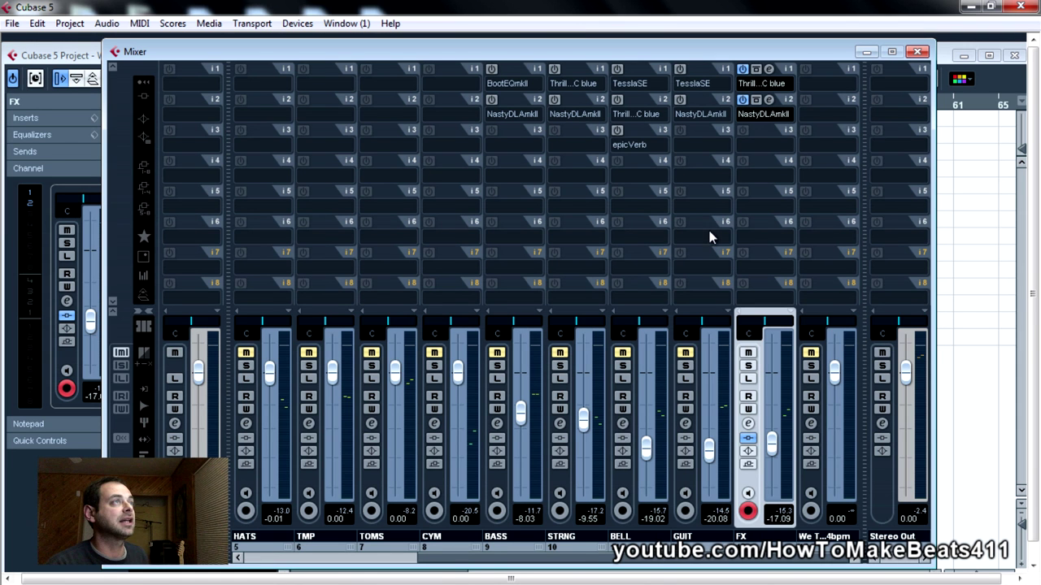
click(917, 51)
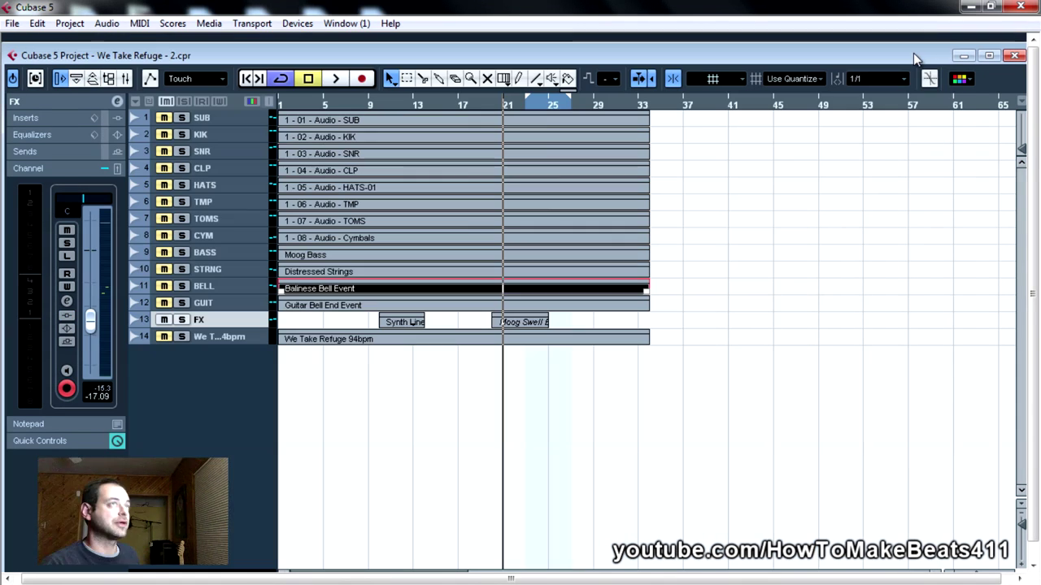
Close the current project and open the recent project We Take Refuge - 3.cpr
click(1014, 55)
click(12, 23)
mouse_move(87, 394)
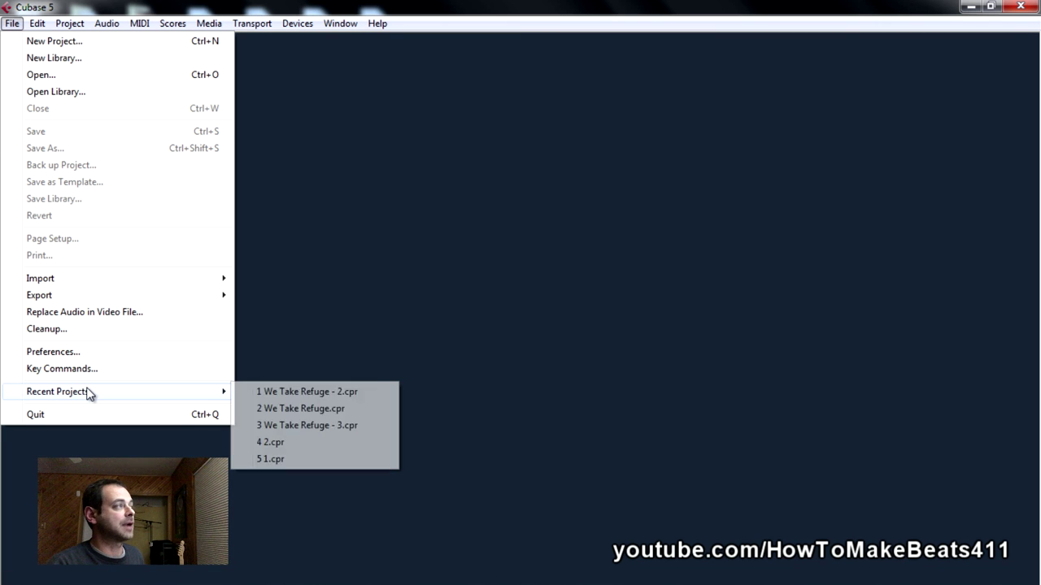
click(278, 426)
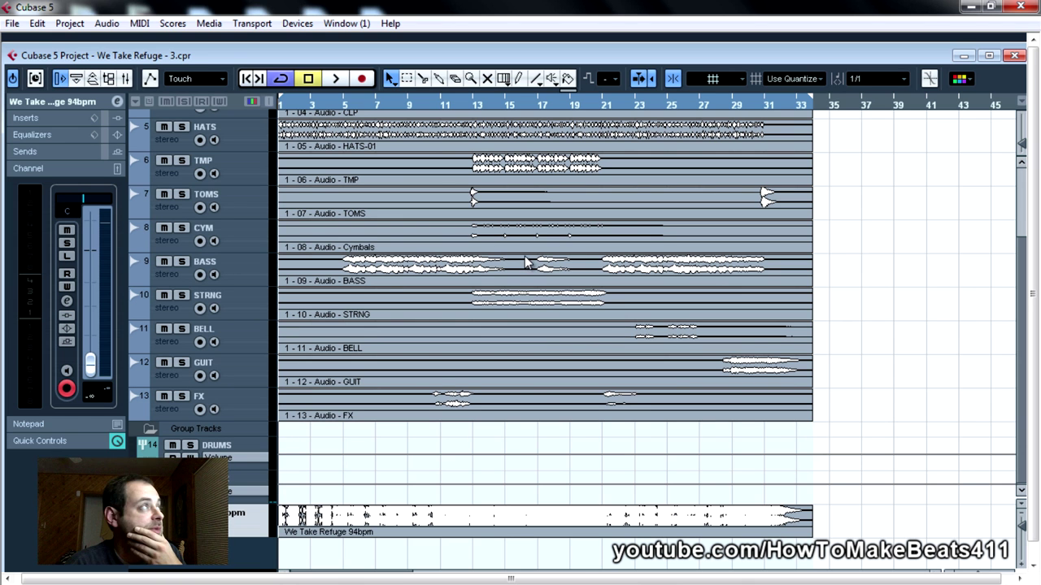
Maximize the project window and mute the We Take Refuge 94bpm track
double_click(371, 54)
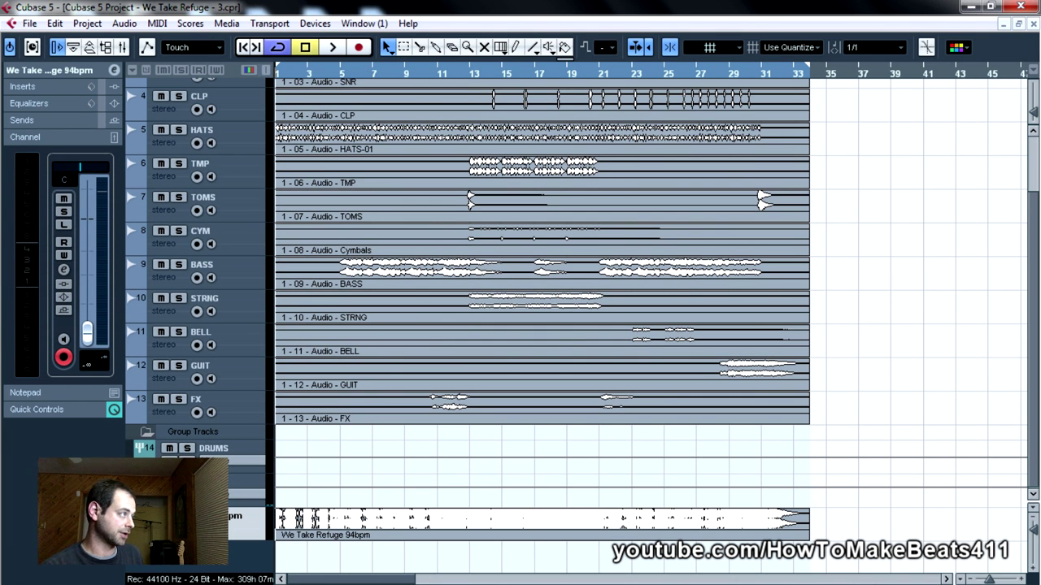
key(m)
scroll(242, 321, up, 3)
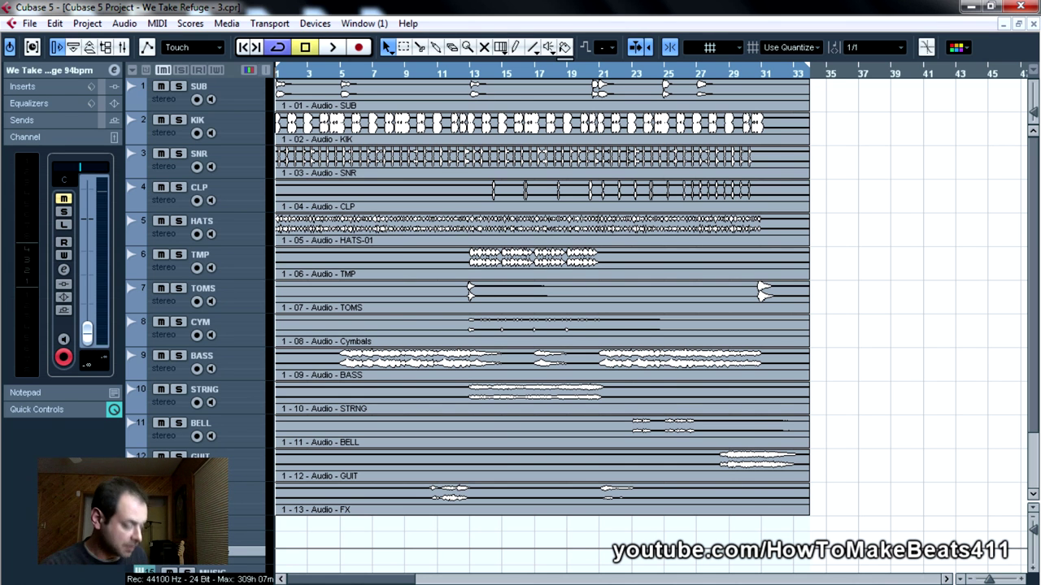
Bring up the mixer and point out the DRUMS and MUSIC group channels by selecting each in turn
key(F3)
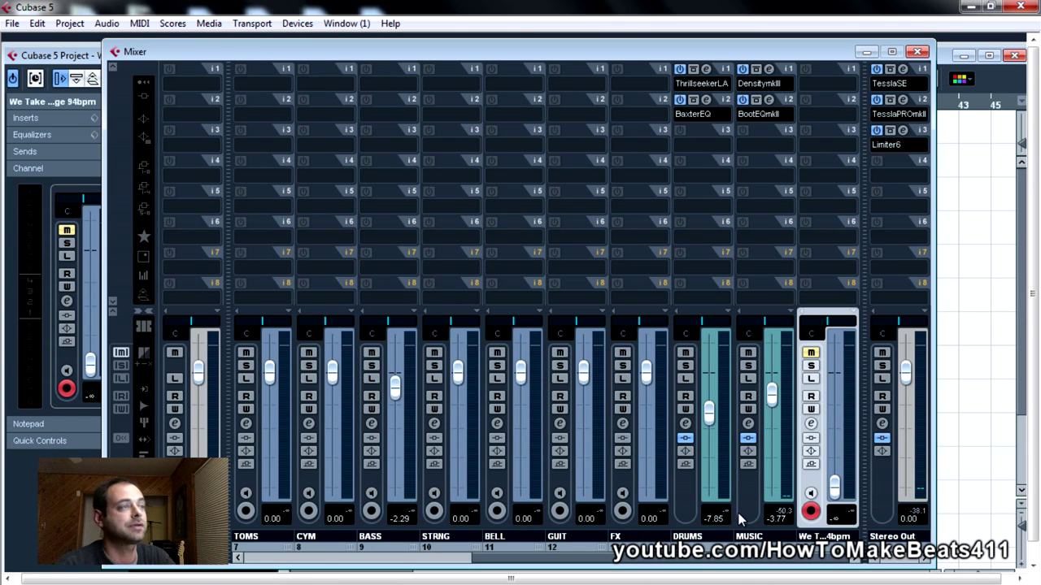
click(685, 497)
click(751, 492)
click(694, 514)
click(746, 514)
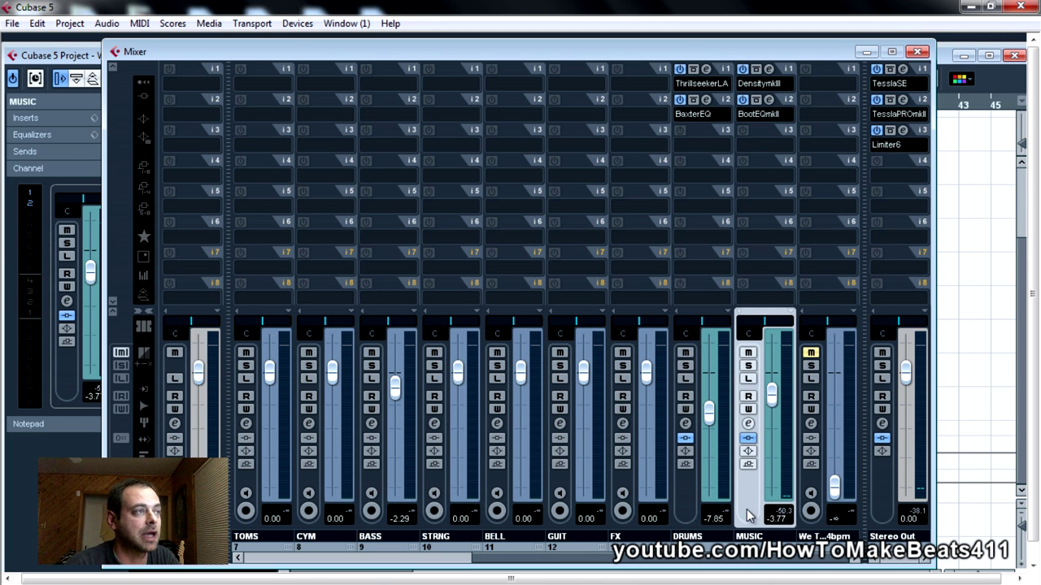
click(675, 509)
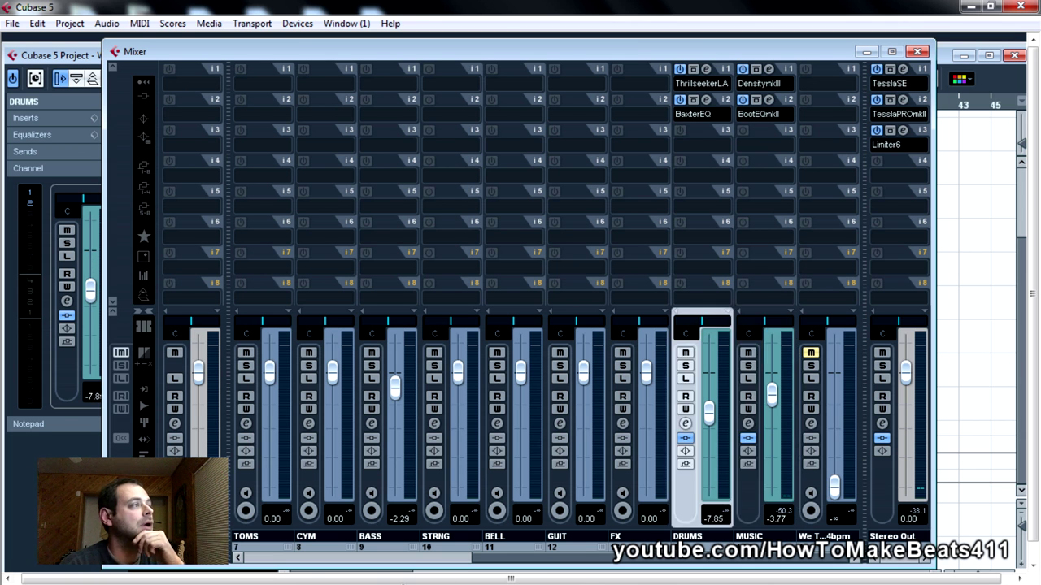
Show the input and output routing of the channels from SUB onward, review it and hide it again
drag(522, 567, 244, 528)
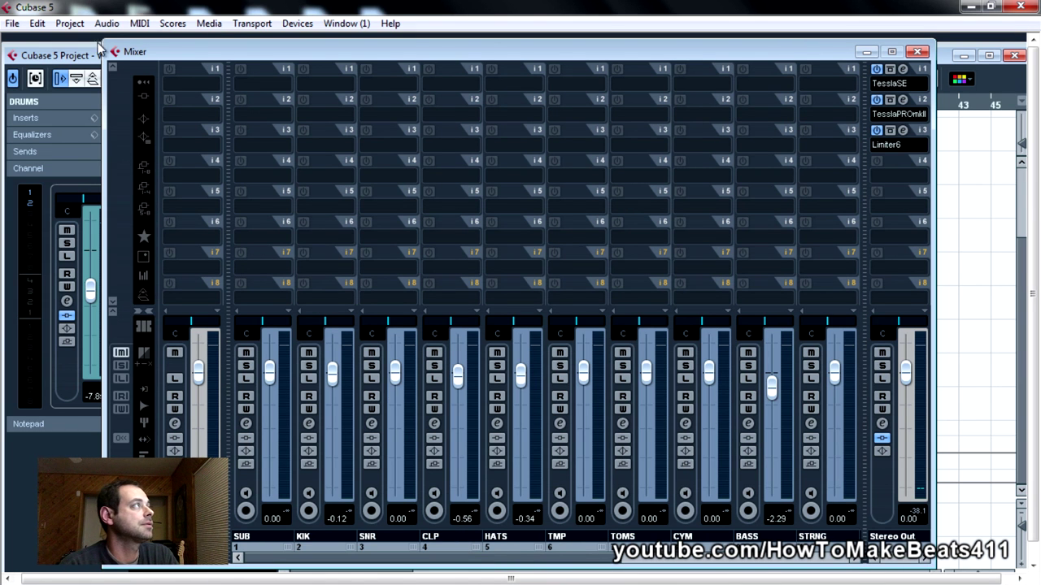
click(113, 72)
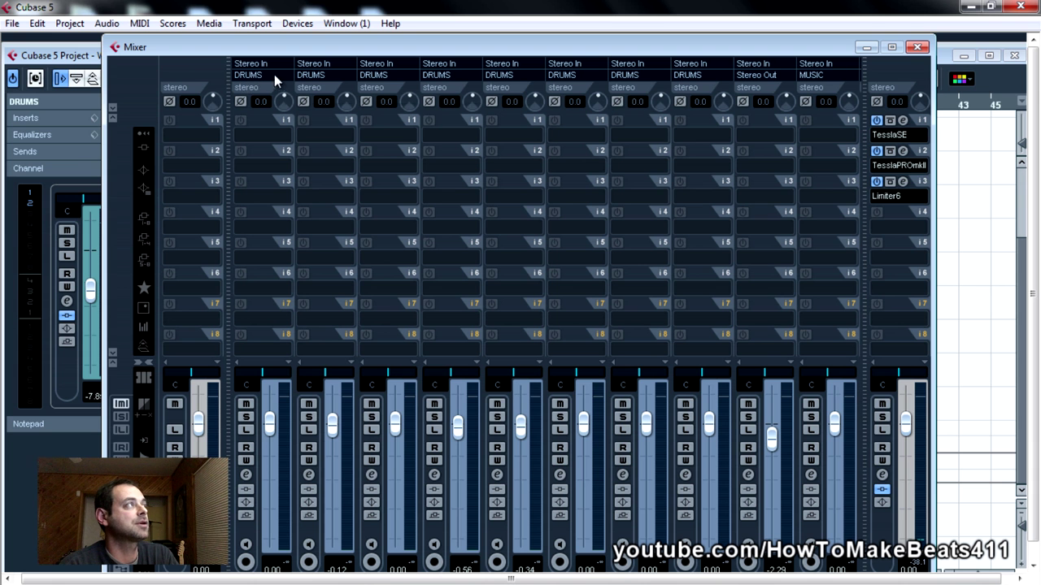
drag(827, 57, 760, 34)
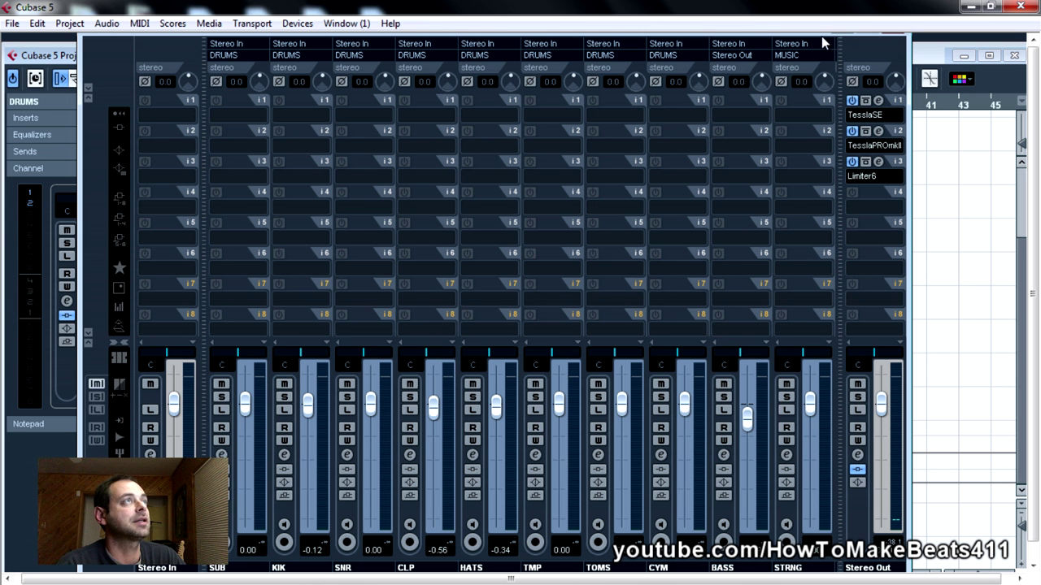
drag(822, 43, 815, 78)
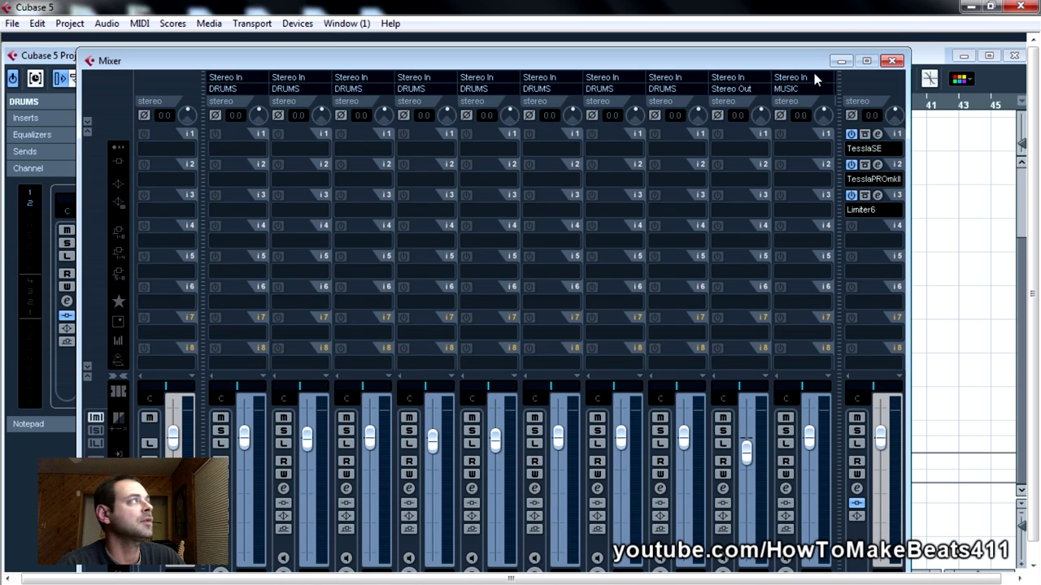
click(88, 124)
drag(419, 120, 405, 54)
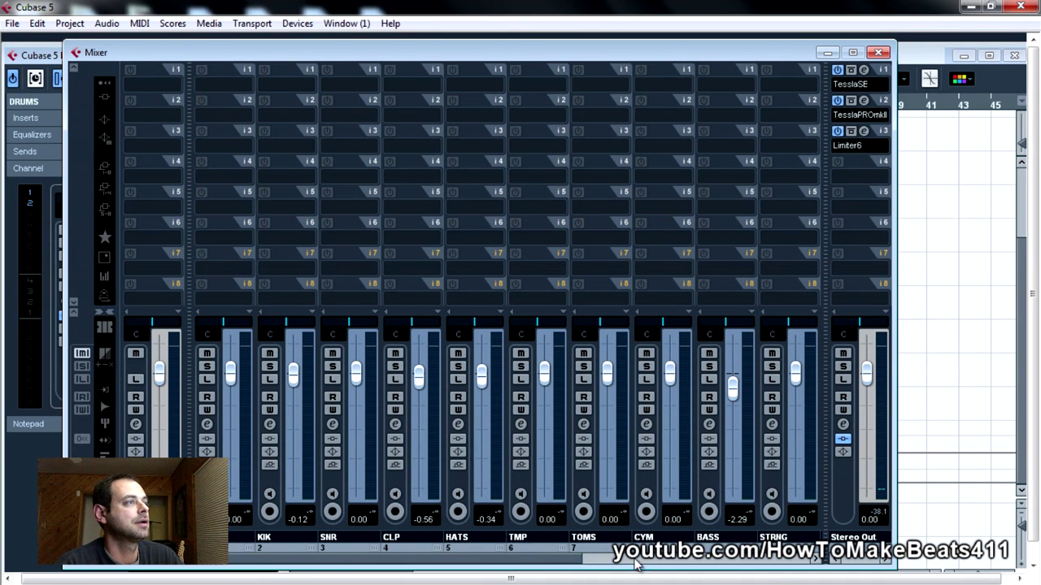
Bring the group channels back into view and select the STRNG through FX channels
drag(636, 565, 901, 569)
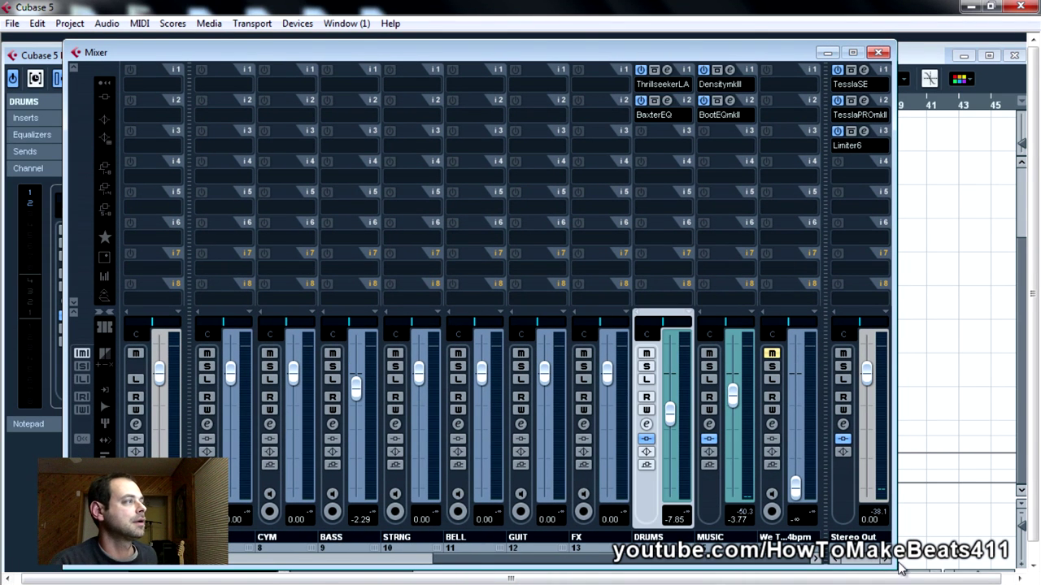
click(398, 485)
shift+click(580, 488)
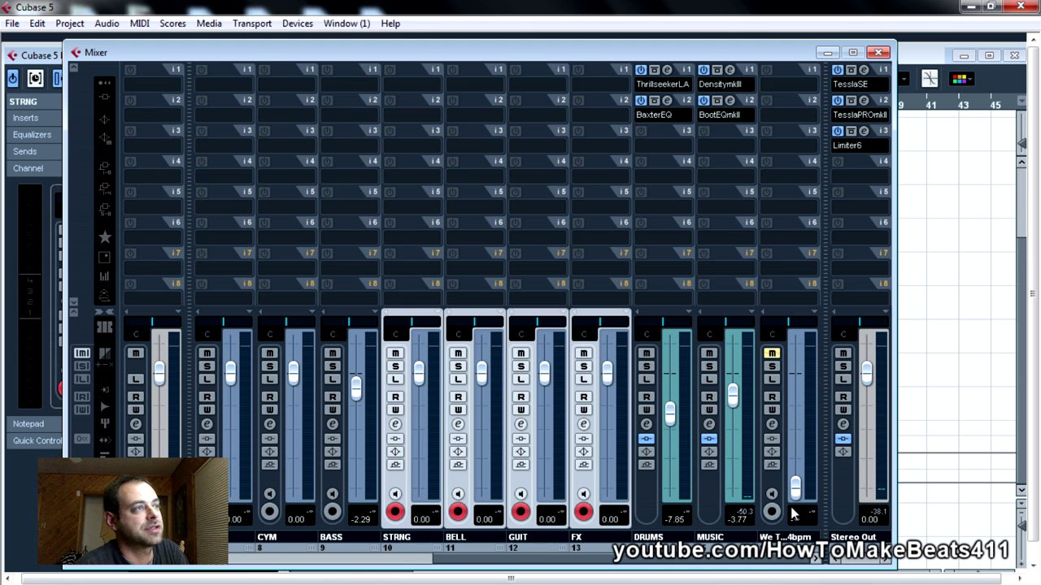
Deactivate all the insert plug-ins on the DRUMS, MUSIC and Stereo Out channels
click(640, 101)
click(640, 70)
click(704, 70)
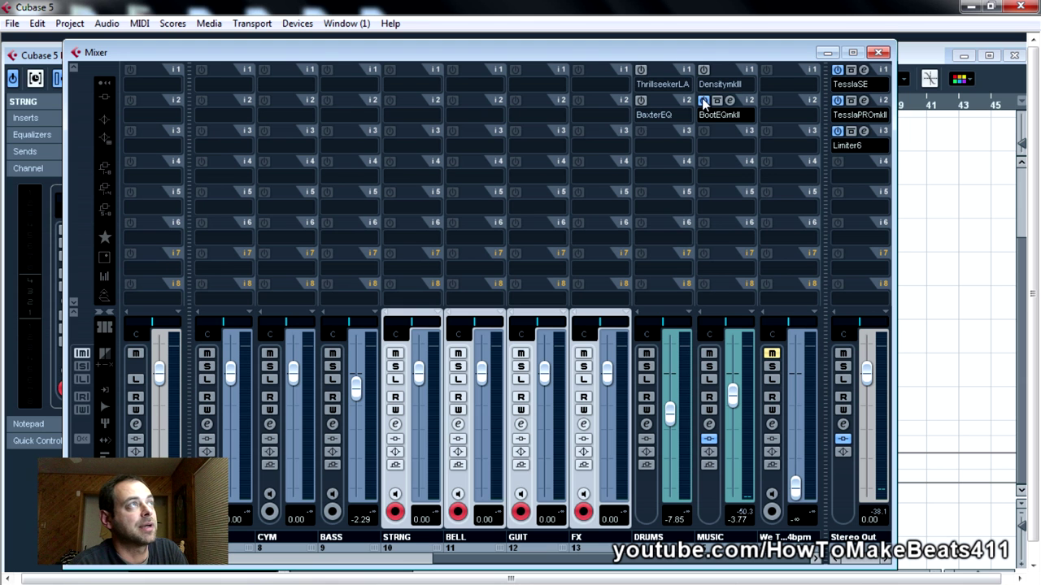
click(704, 100)
click(837, 70)
click(838, 100)
click(837, 131)
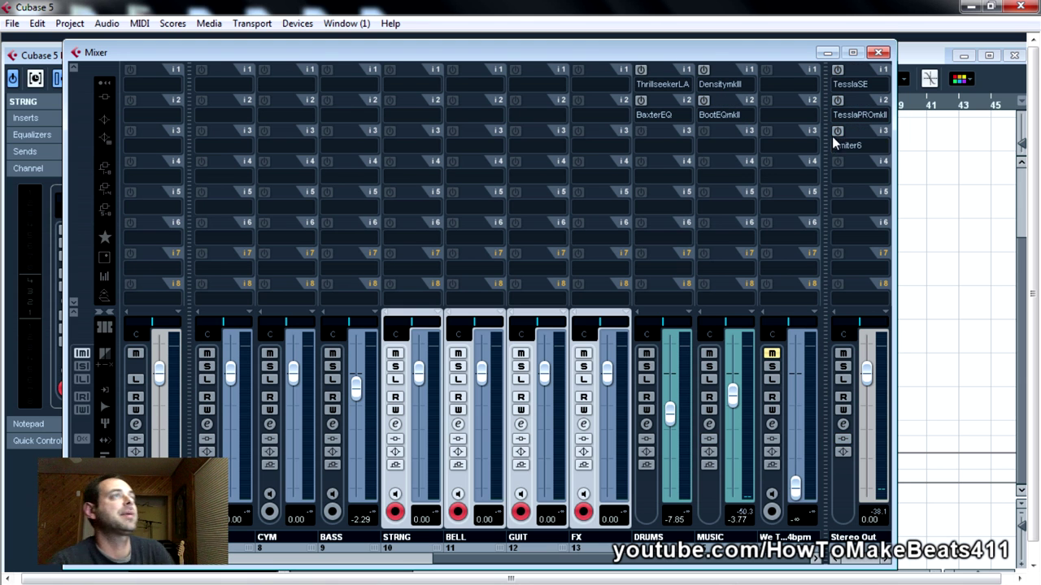
Solo the DRUMS group, start playback and set the loop range from bar 21 to bar 29
click(647, 368)
drag(685, 55, 709, 172)
key(space)
key(F3)
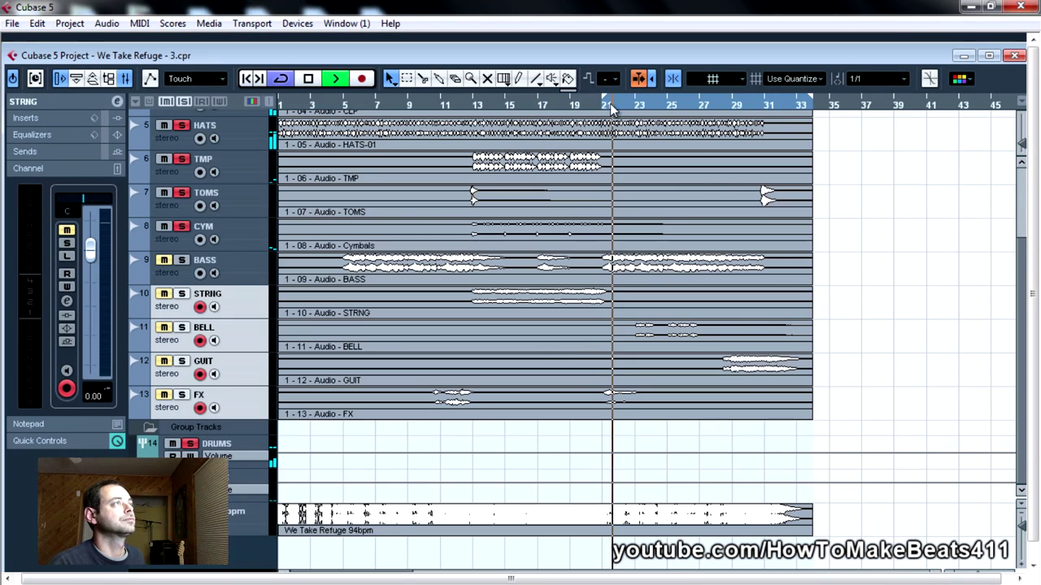
drag(612, 108, 701, 108)
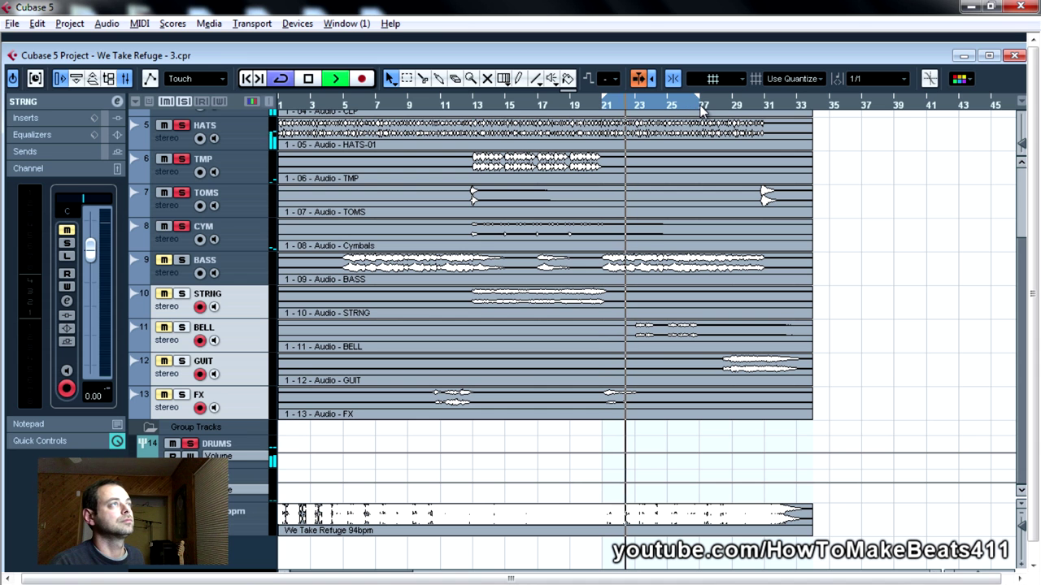
Bring the mixer back into view, activate ThrillseekerLA on DRUMS and open its drum assembler settings
key(F3)
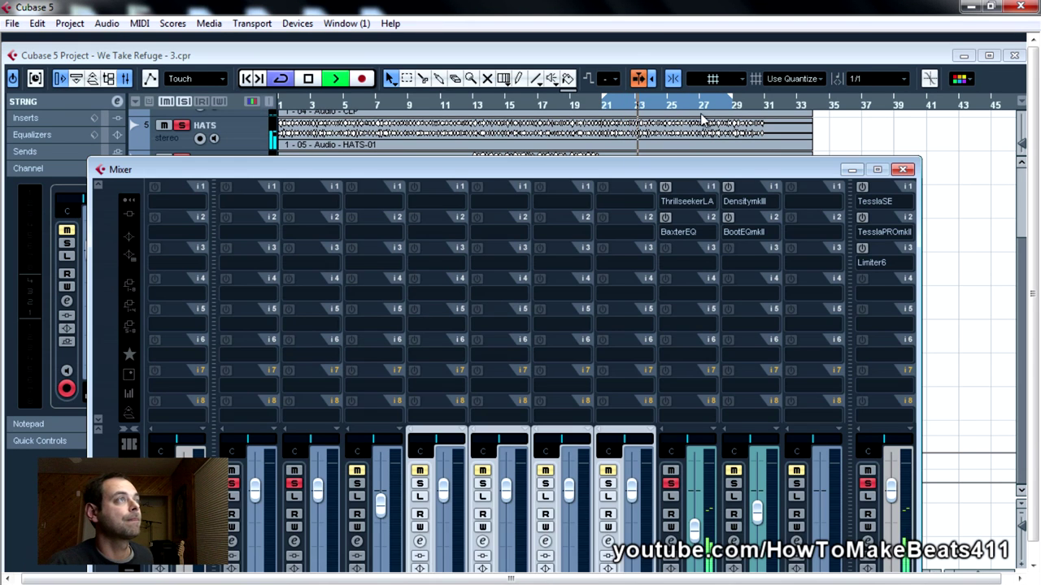
drag(689, 172, 683, 66)
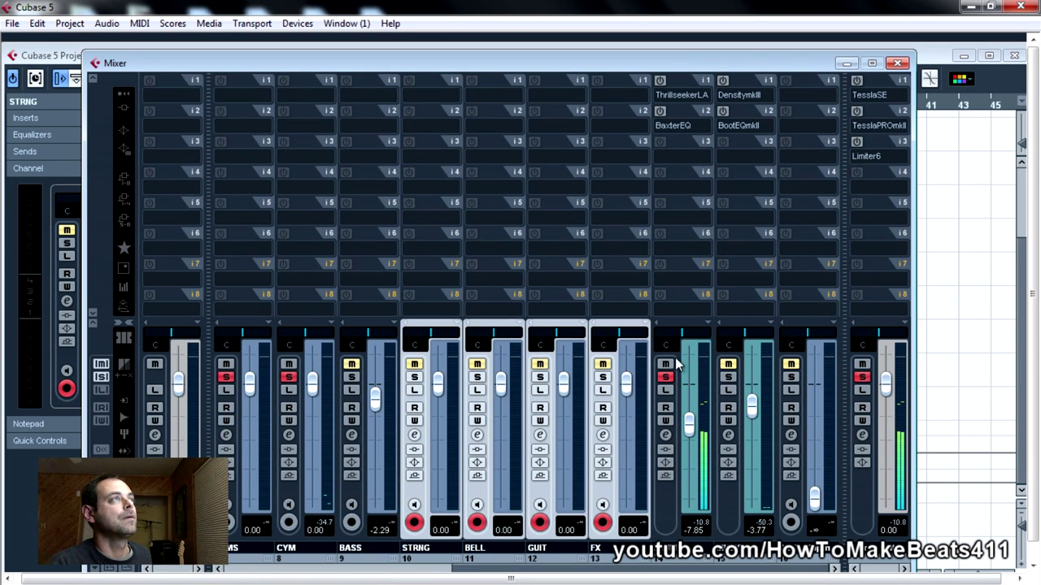
click(660, 81)
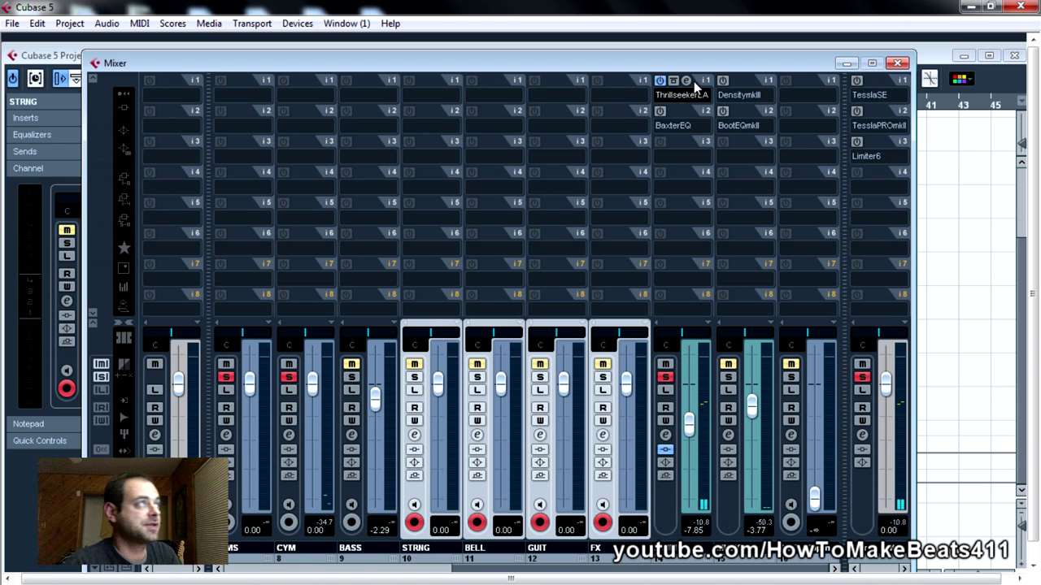
click(685, 81)
drag(617, 186, 503, 162)
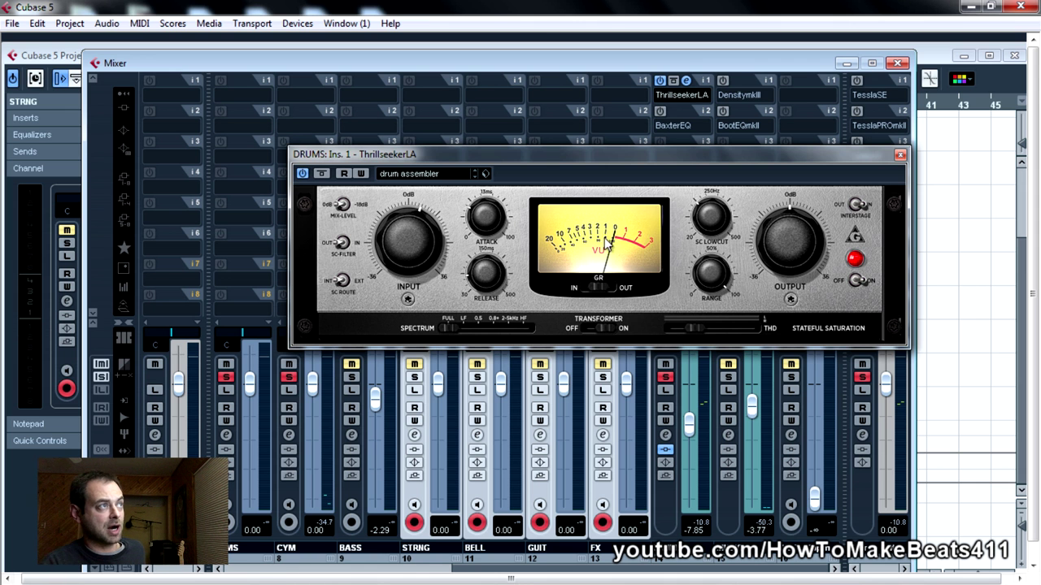
Move ThrillseekerLA clear of the DRUMS meters and compare the drums with it bypassed and active
drag(651, 157, 413, 159)
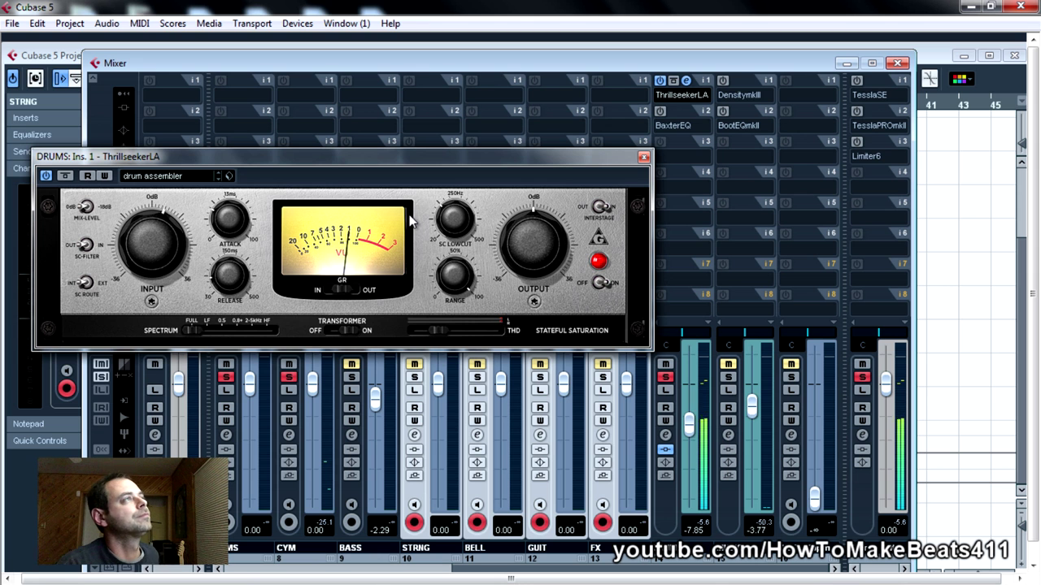
click(660, 81)
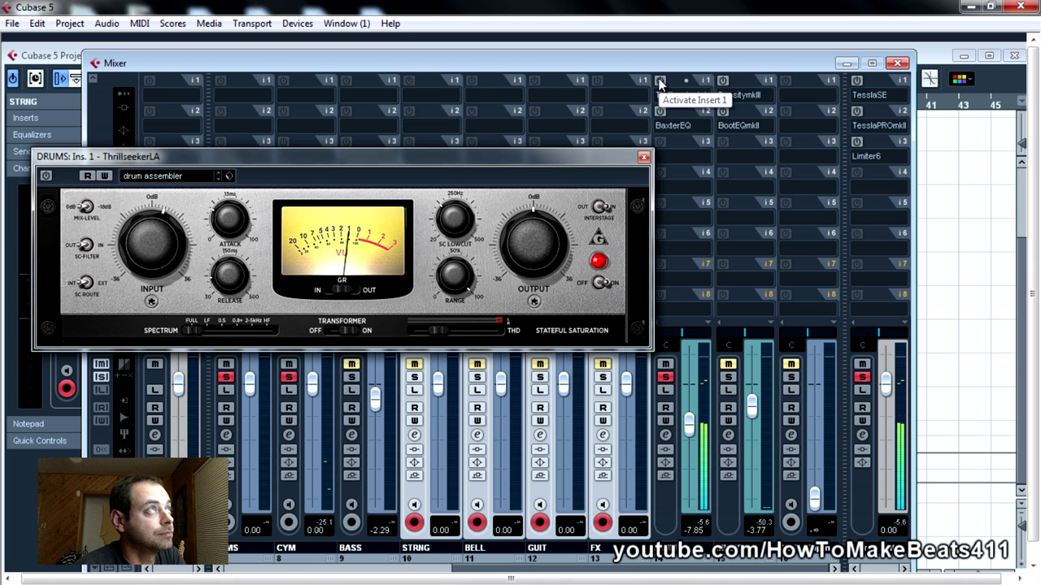
click(660, 81)
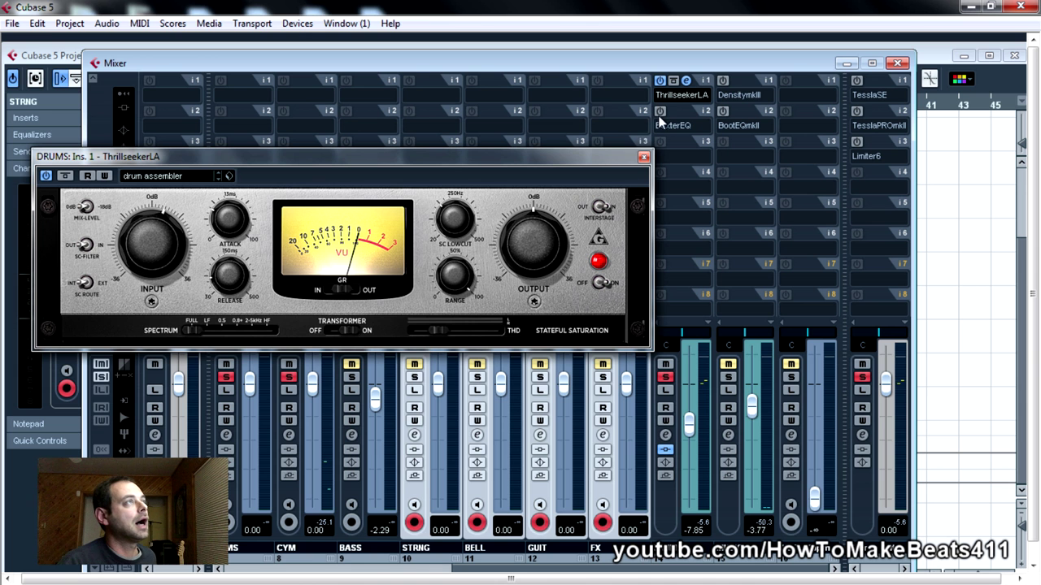
Activate BaxterEQ on DRUMS, review its expensive top end preset and close the ThrillseekerLA window
click(686, 112)
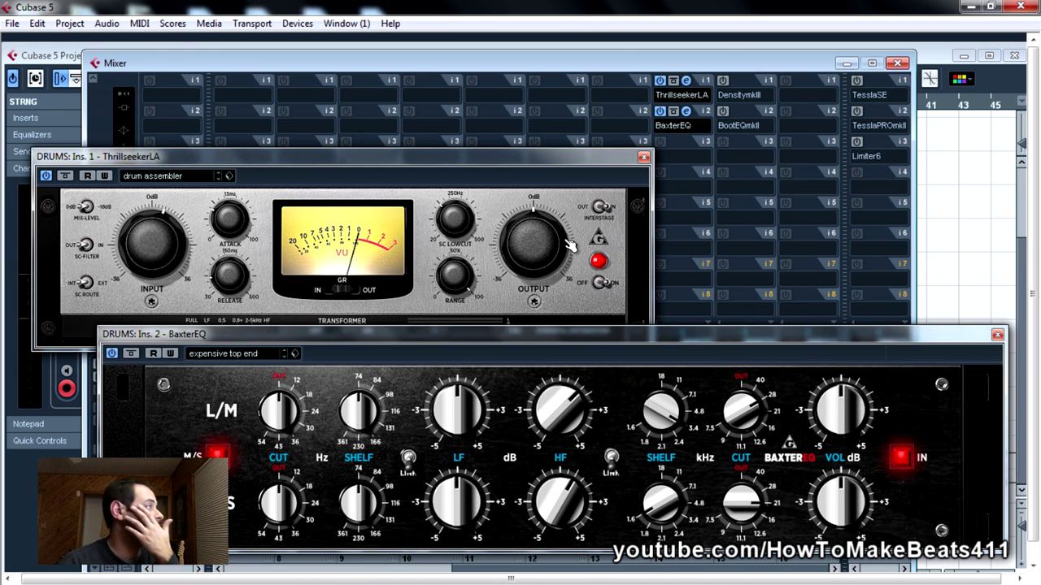
drag(516, 336, 490, 241)
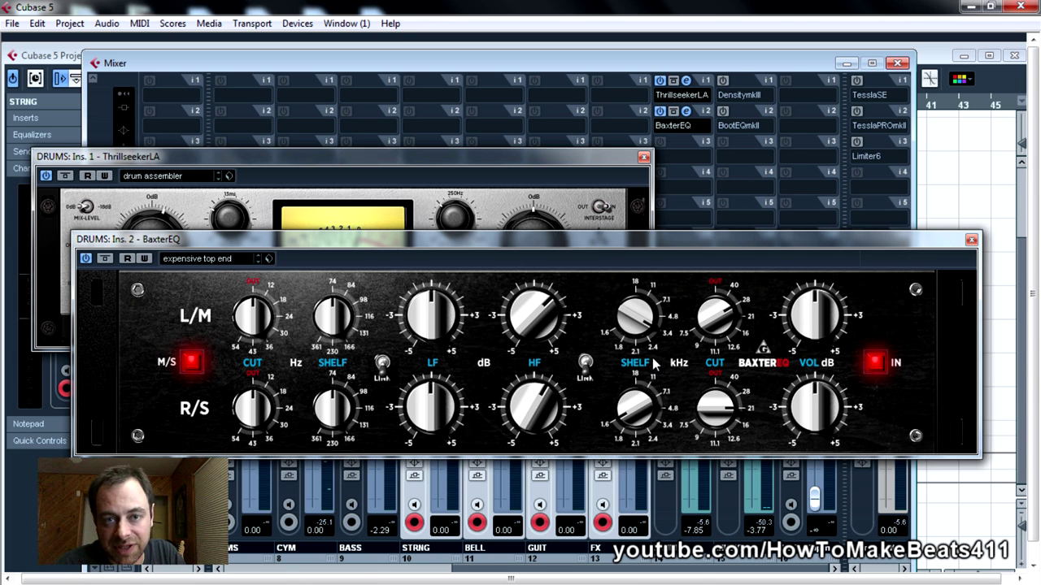
click(643, 157)
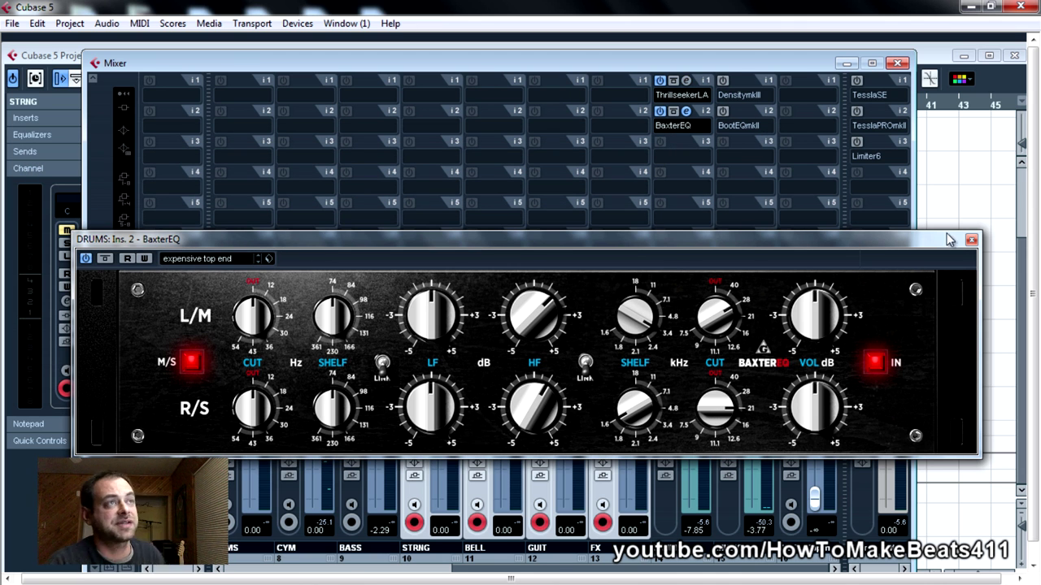
Close the BaxterEQ window and compare the DRUMS group with all its inserts bypassed and active, leaving them active
click(971, 241)
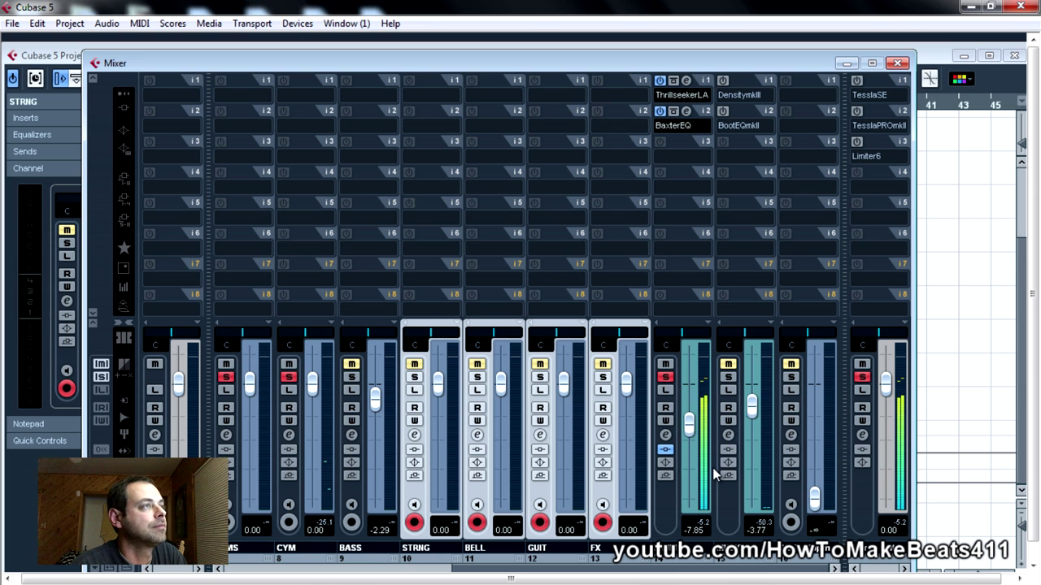
click(665, 450)
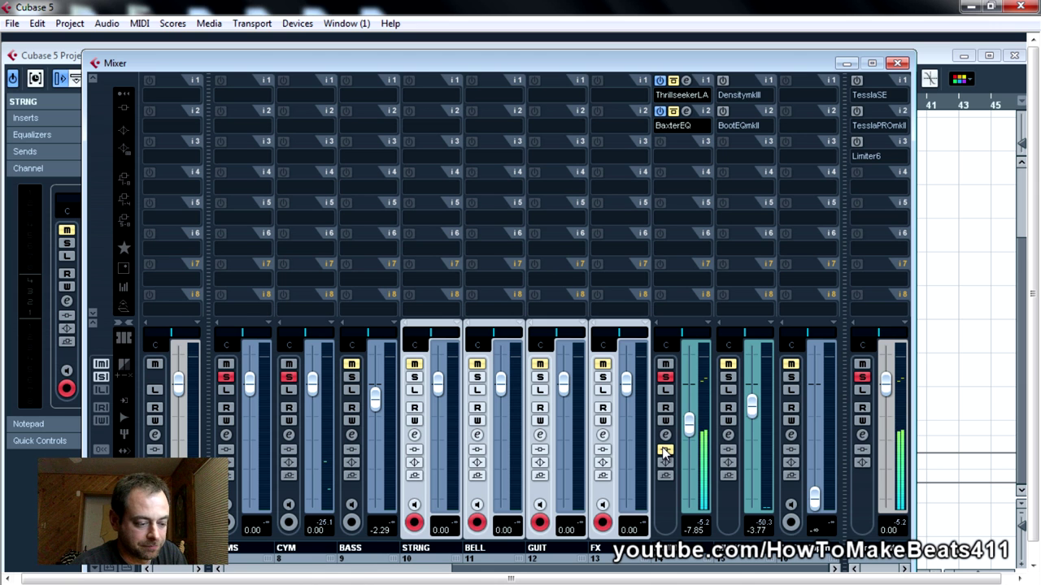
click(664, 450)
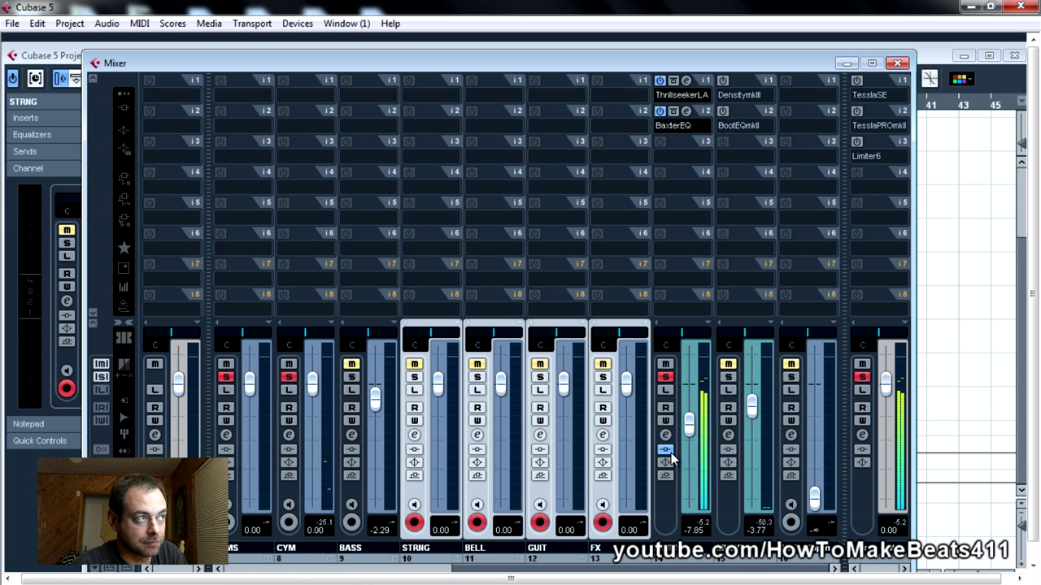
click(665, 450)
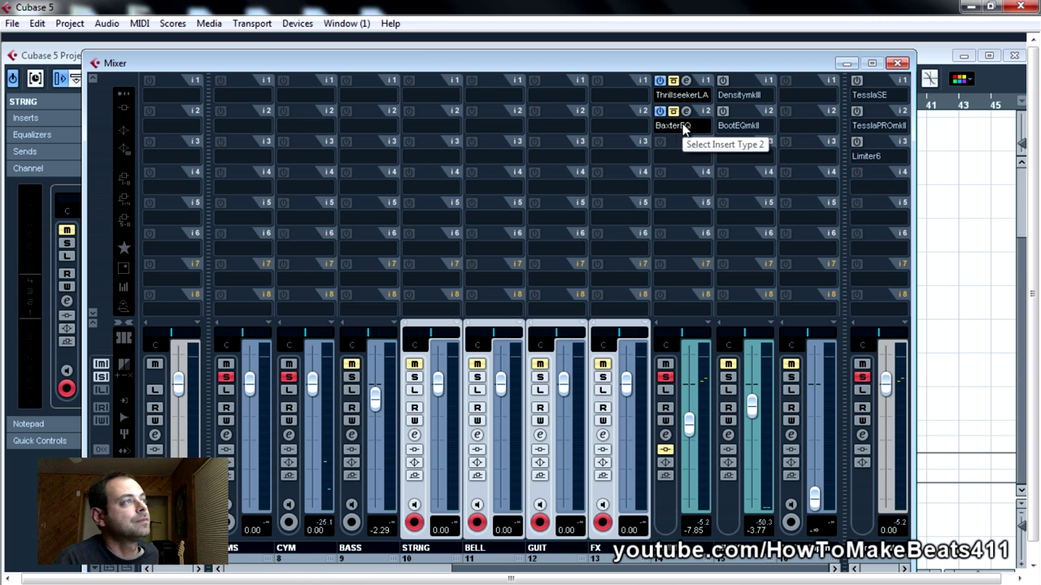
click(665, 450)
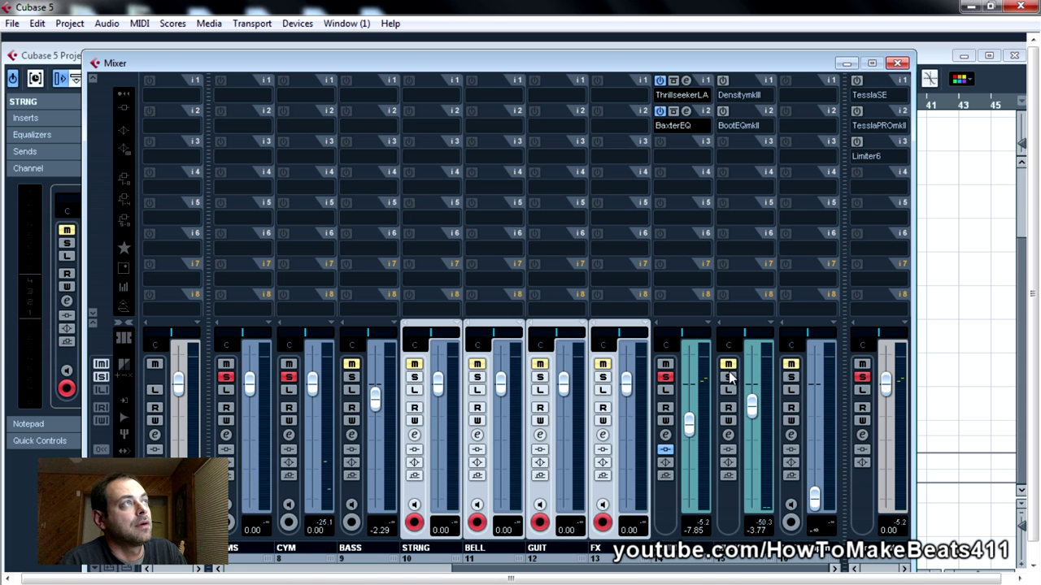
Activate DensitymkIII on the MUSIC group, open its M/S 2bus settings and move the window to uncover the inserts
click(748, 81)
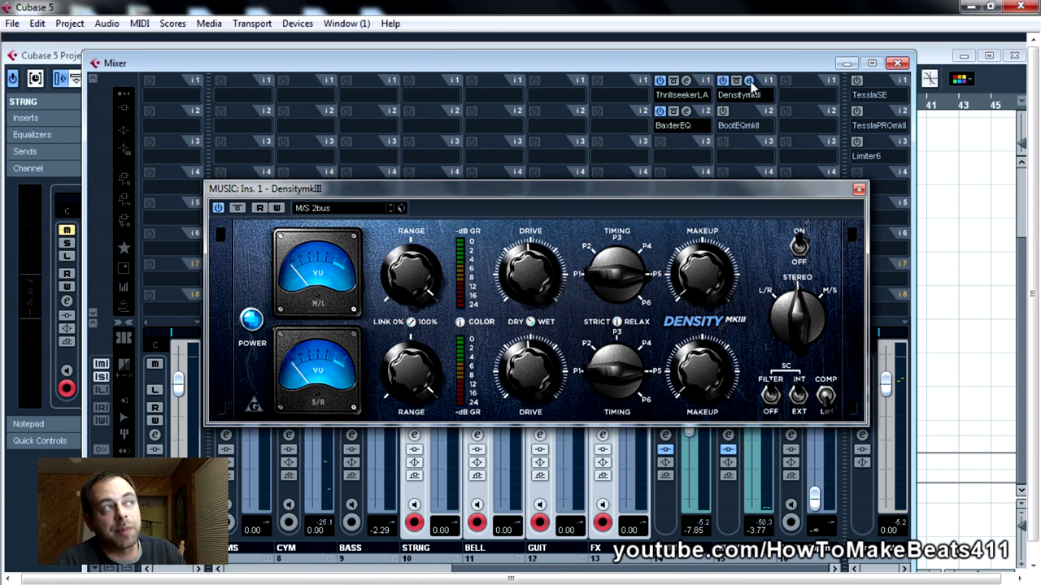
drag(674, 193, 649, 199)
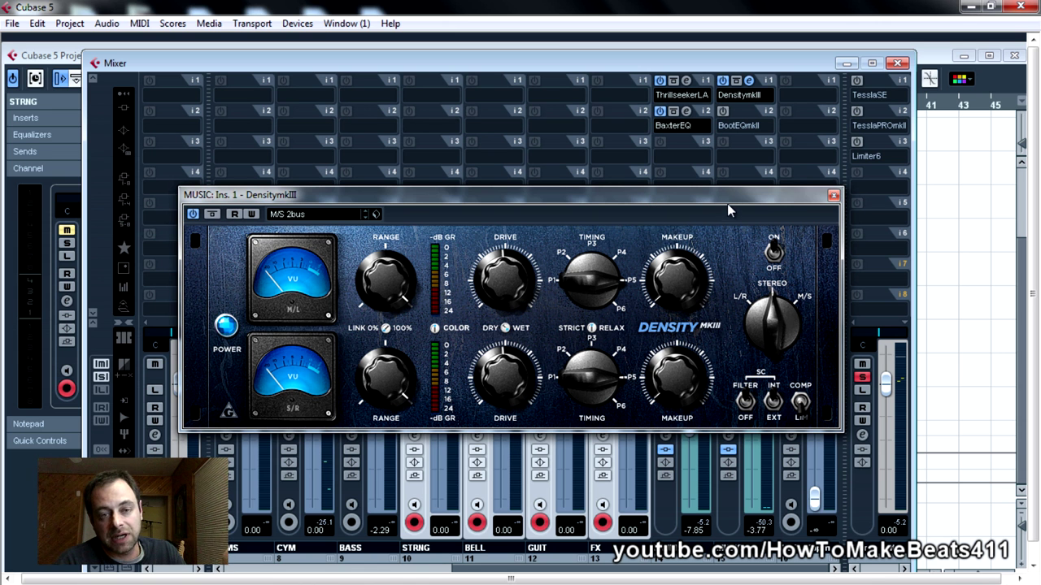
drag(780, 199, 724, 181)
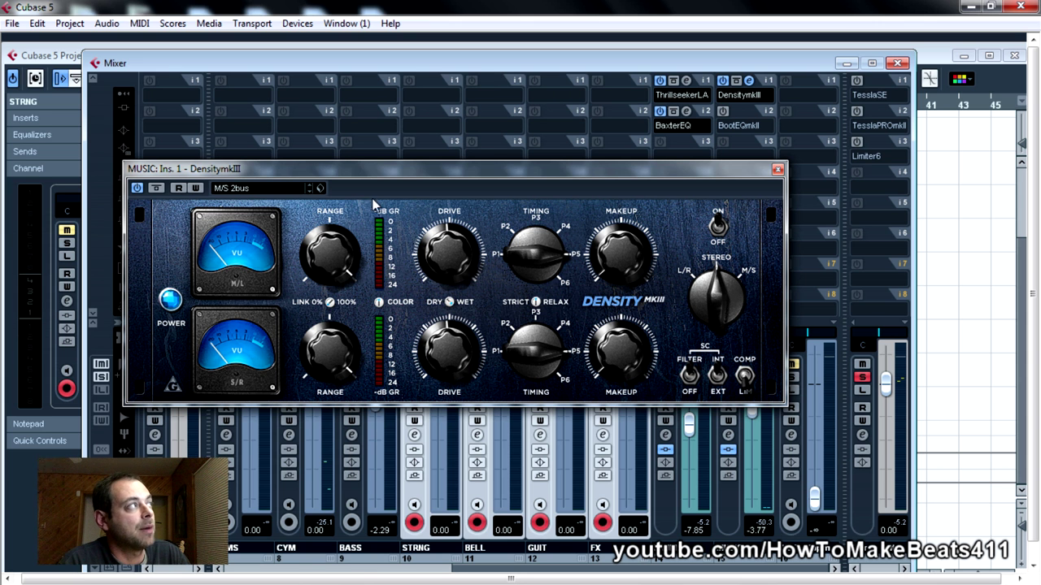
Try the M/S position of the DensitymkIII stereo selector, point out both drive controls and return the selector to the middle
click(712, 280)
click(697, 278)
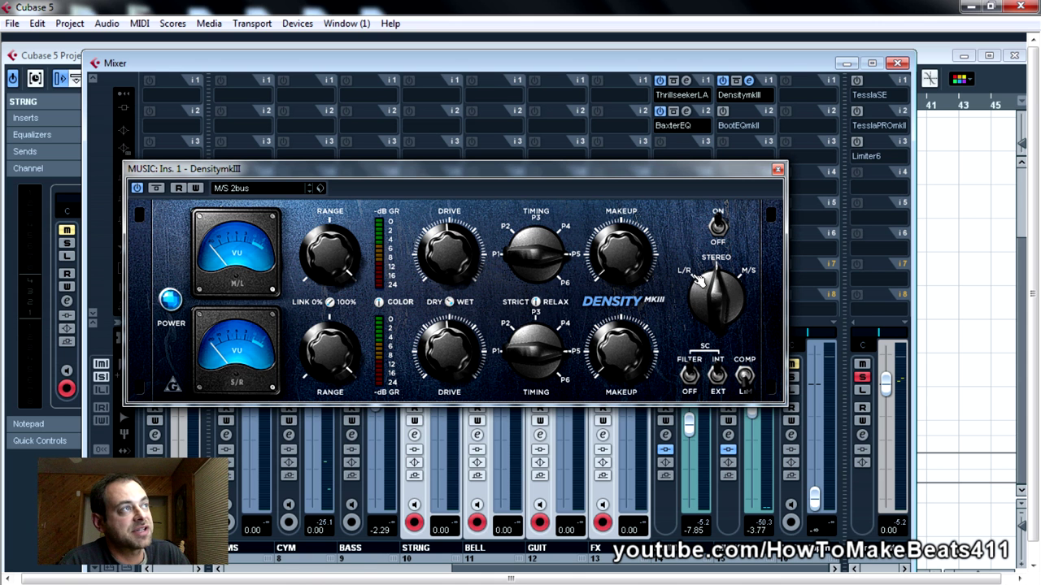
drag(453, 256, 467, 259)
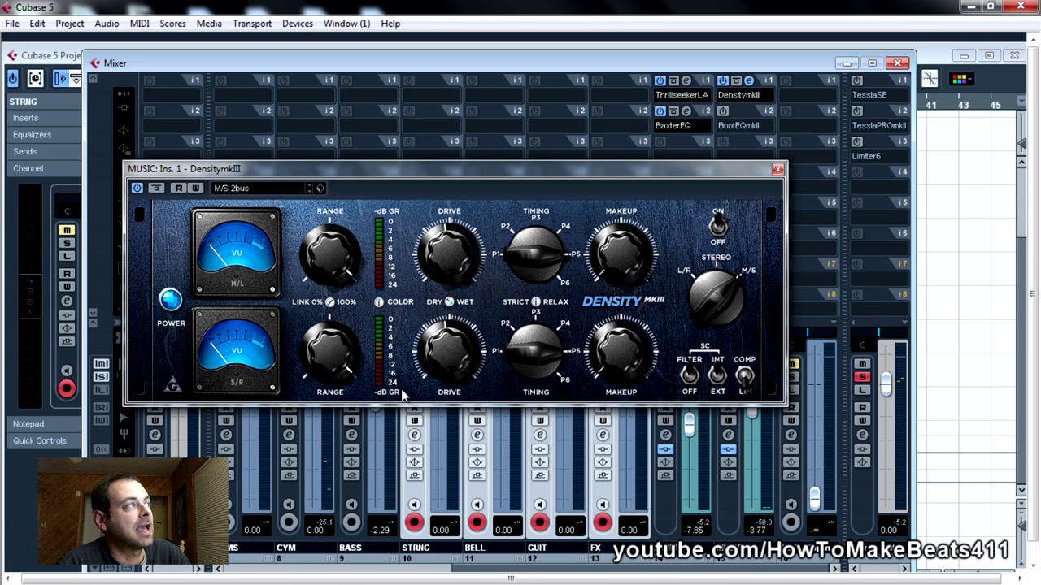
mouse_move(466, 362)
mouse_down()
mouse_move(436, 370)
mouse_move(472, 360)
mouse_up()
drag(718, 301, 720, 241)
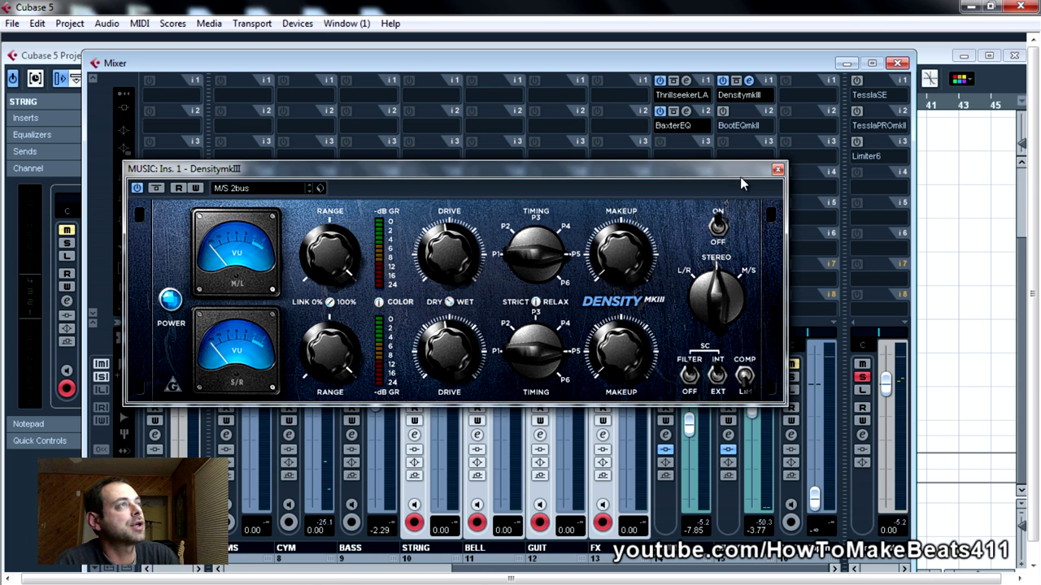
Close the DensitymkIII window and solo the MUSIC group in place of DRUMS
click(777, 169)
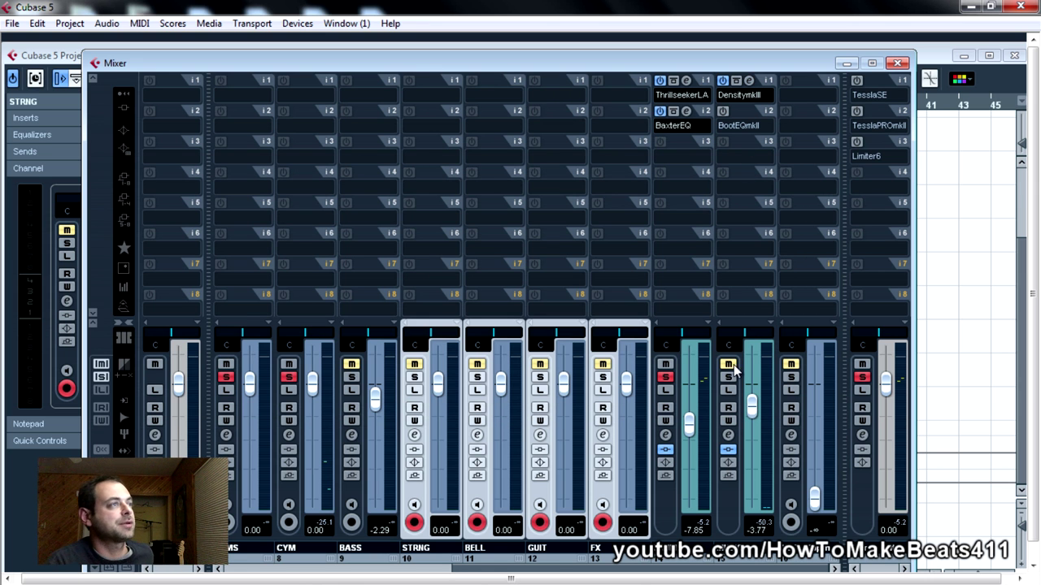
click(665, 377)
click(727, 377)
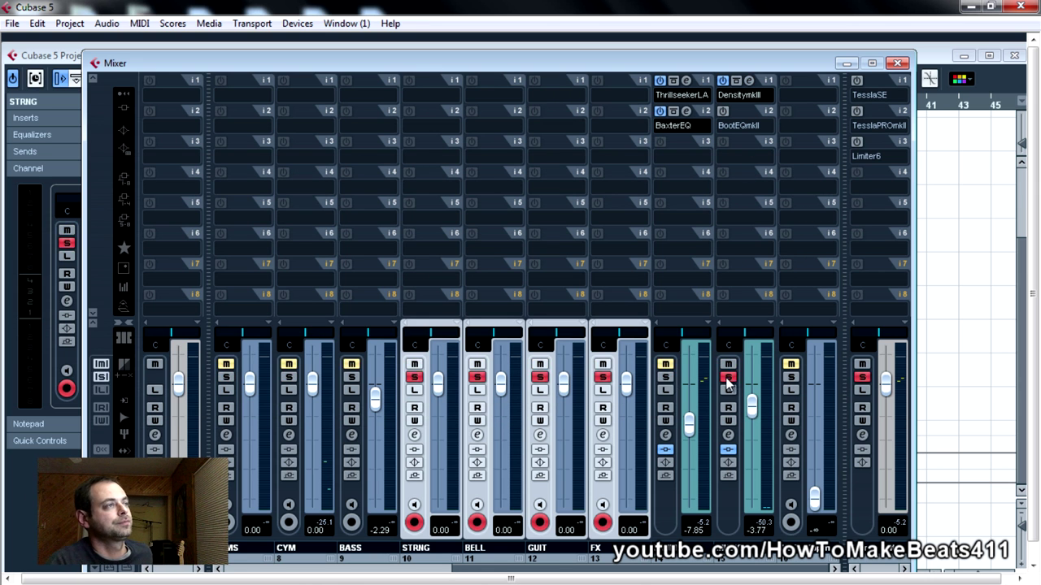
Compare the soloed music with DensitymkIII switched off and on, leaving it on
click(723, 81)
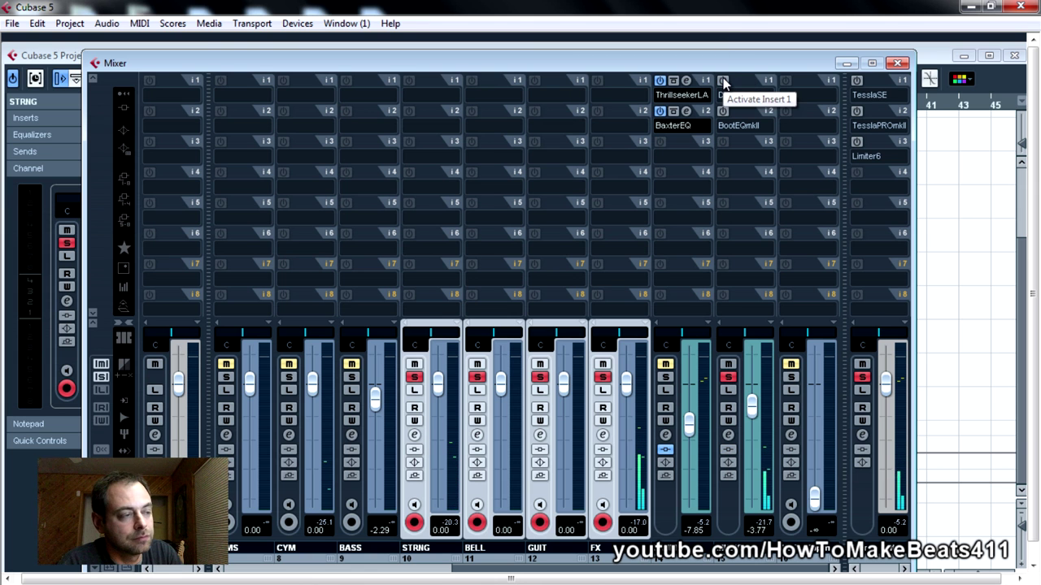
click(723, 82)
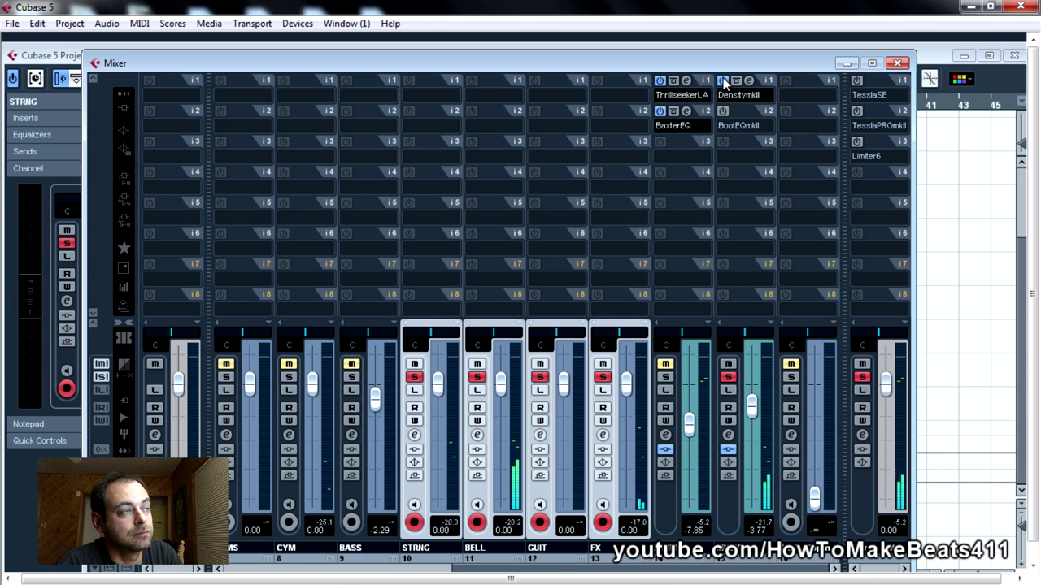
click(723, 81)
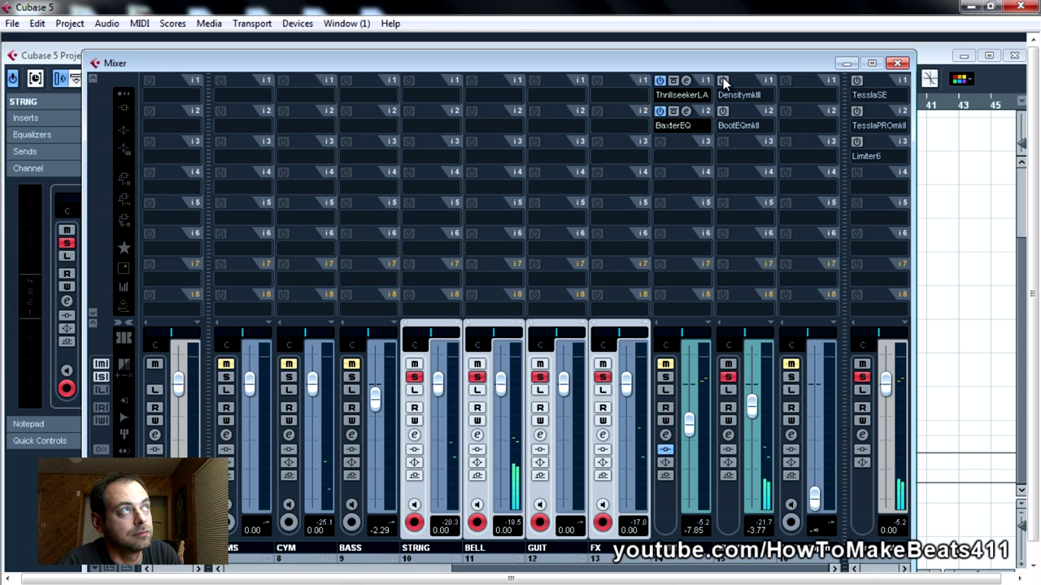
click(723, 81)
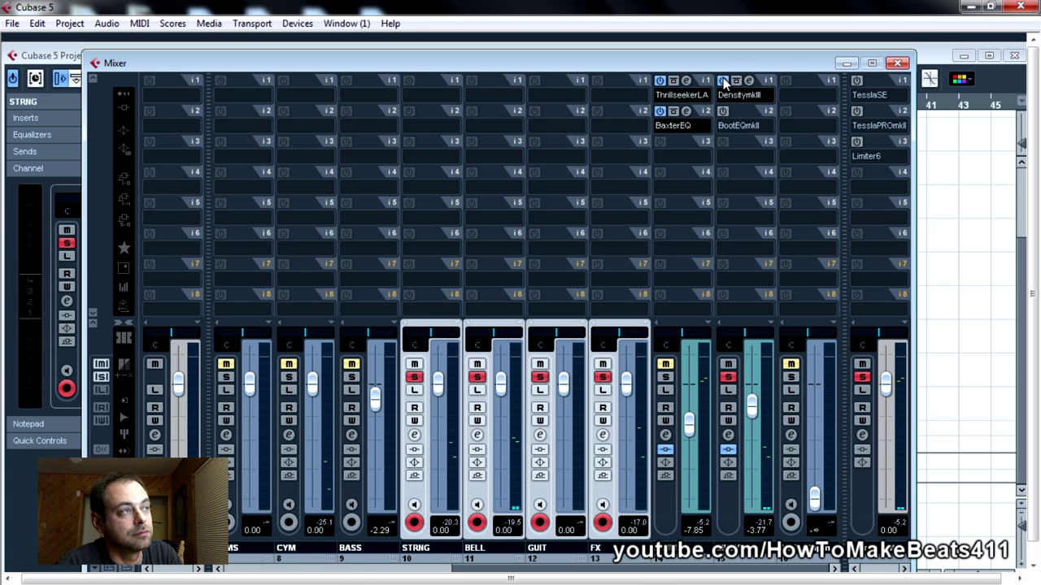
Activate BootEQmkII on MUSIC with its Vintage preset and compare the group with both inserts bypassed and active
click(749, 112)
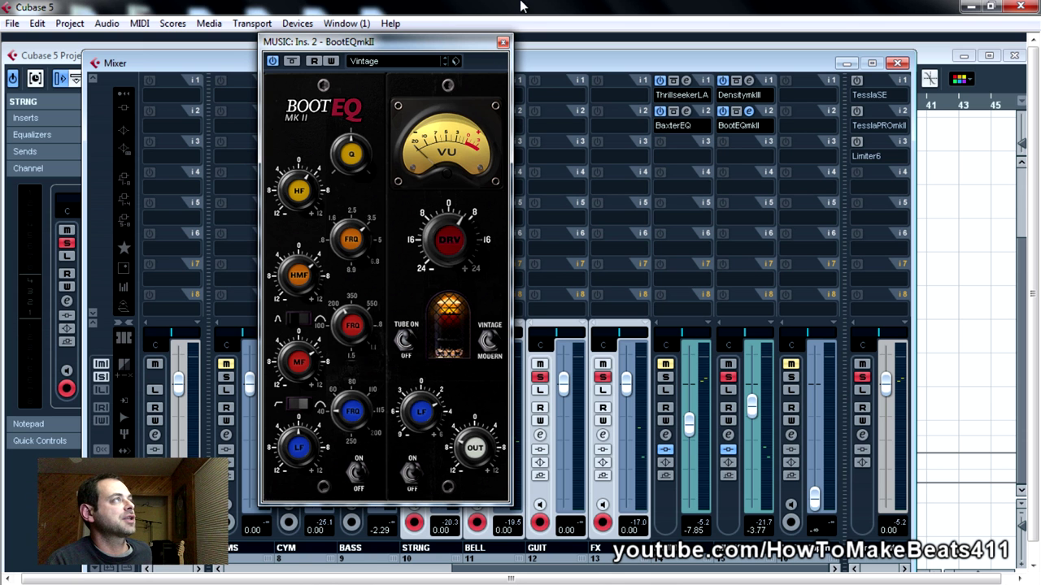
click(503, 43)
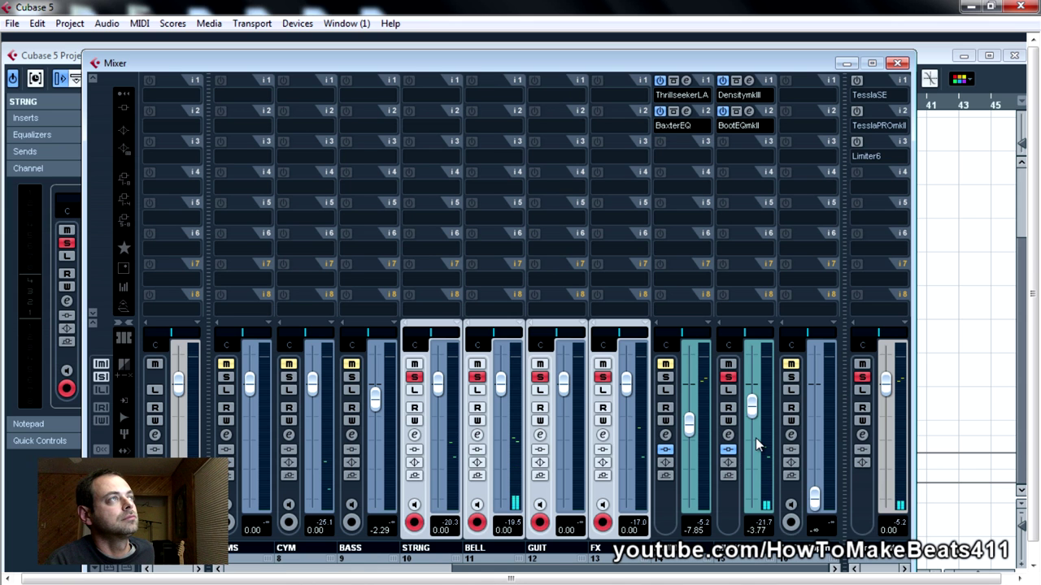
click(728, 450)
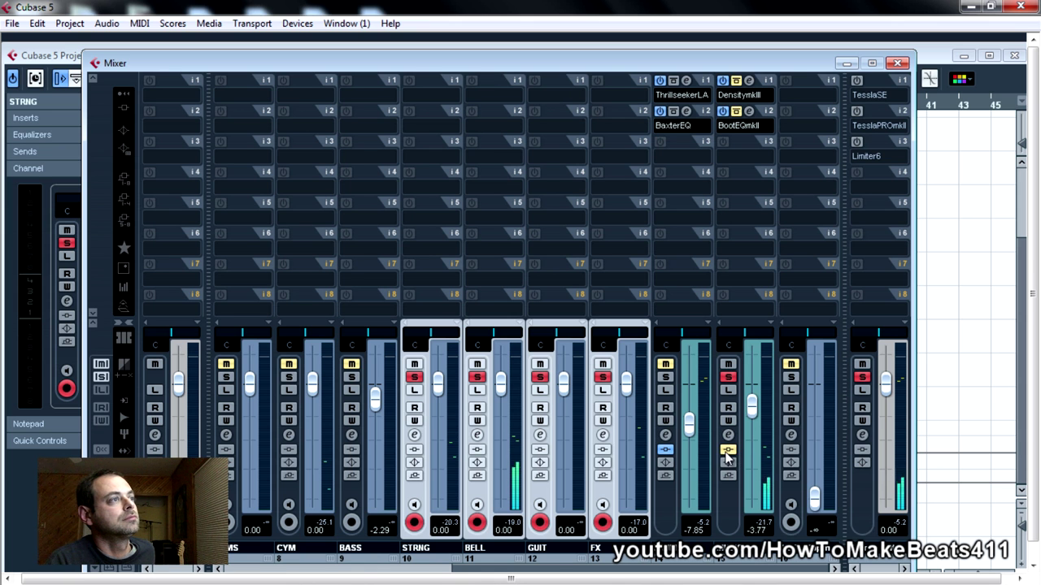
click(728, 451)
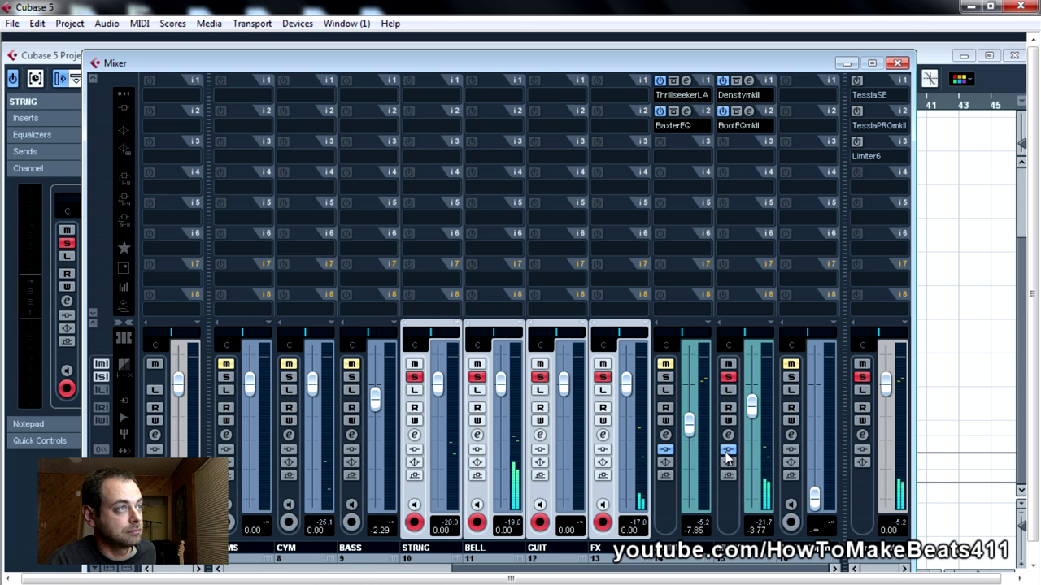
Unsolo MUSIC, bypass its inserts and mute the DRUMS group during playback
click(728, 377)
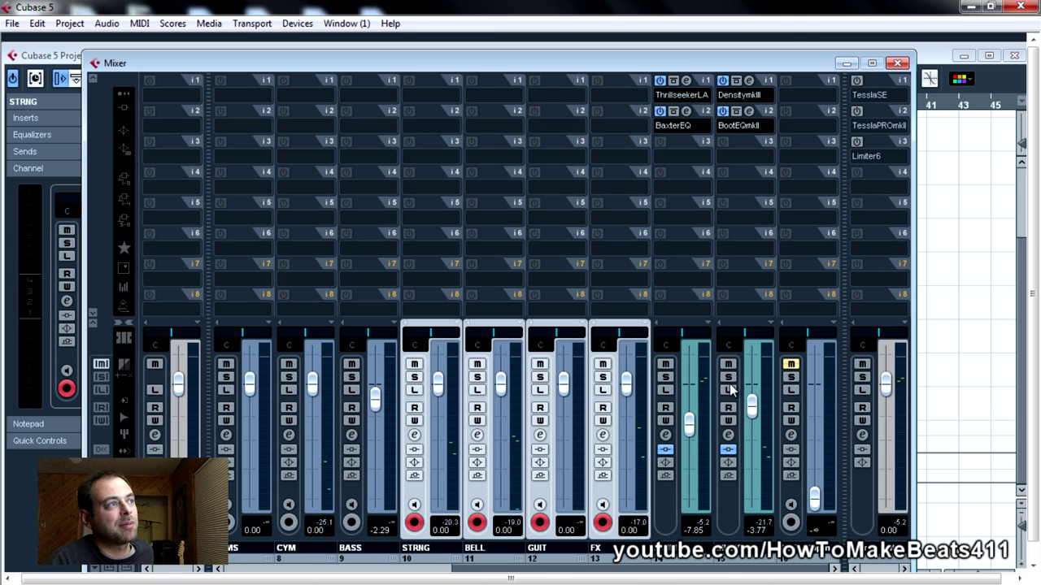
click(726, 450)
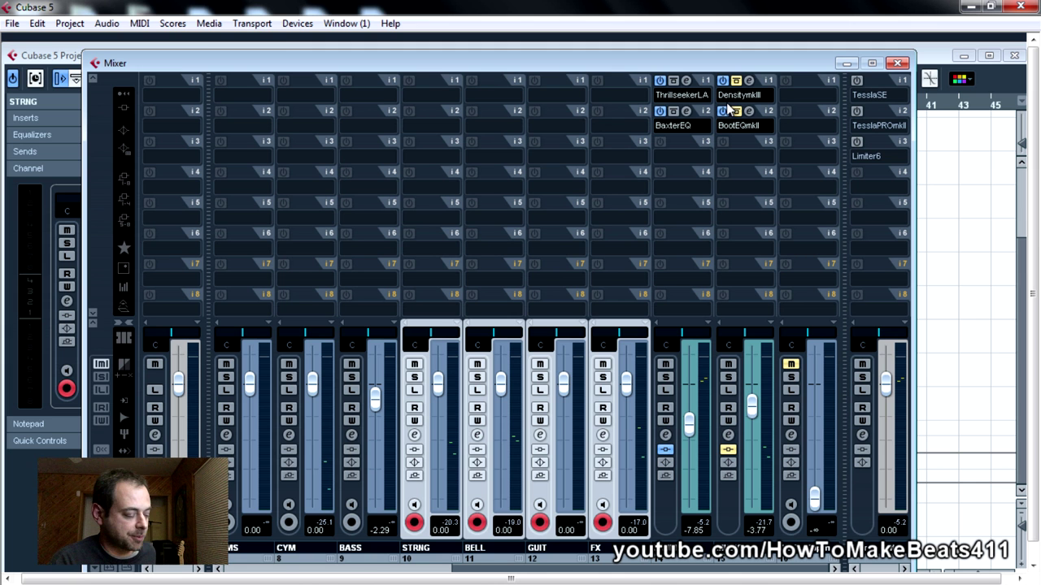
click(655, 384)
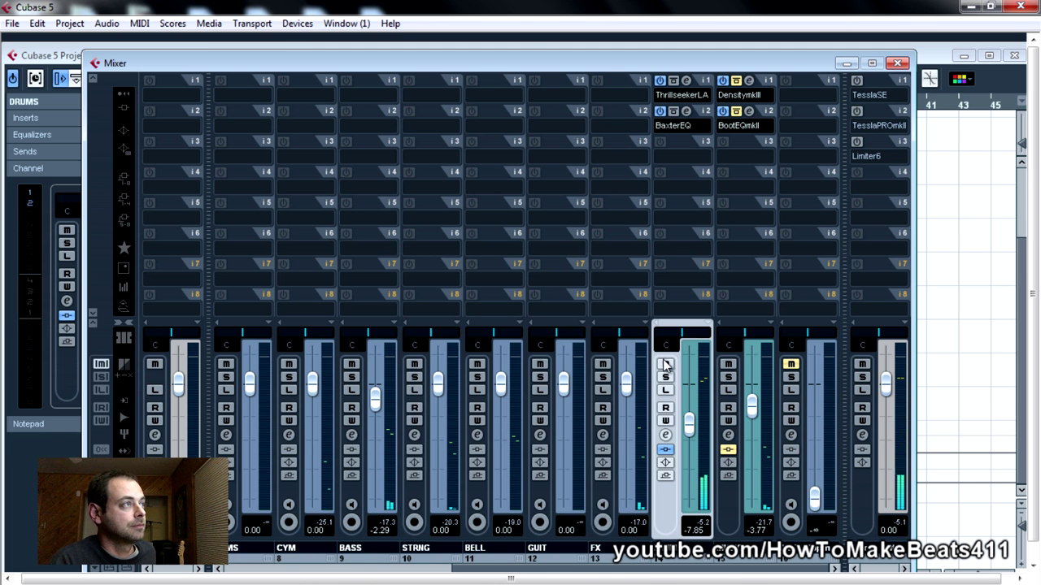
click(665, 364)
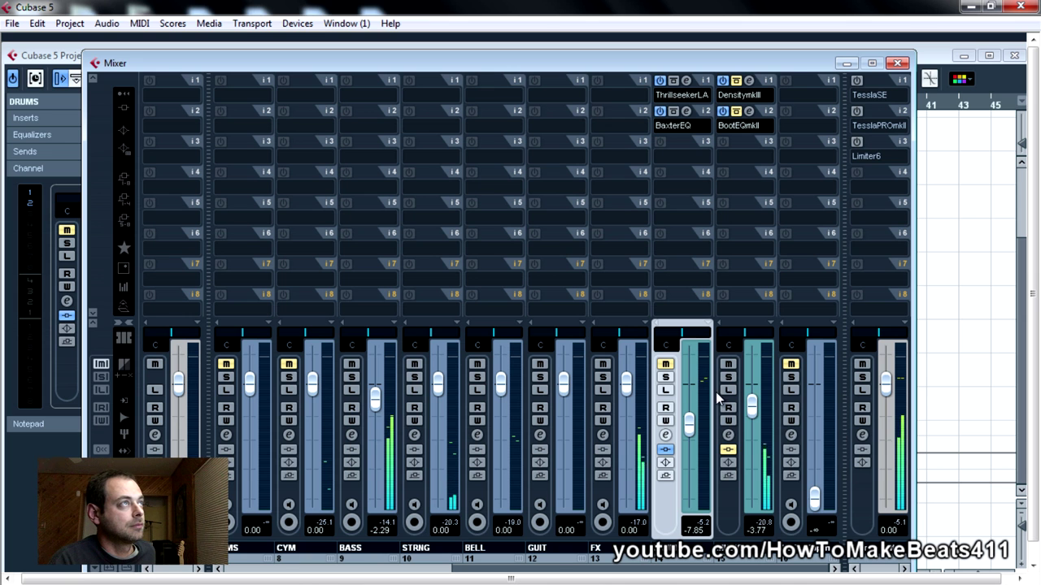
Compare the drumless mix with the MUSIC inserts active and bypassed, leave them active and unmute DRUMS
click(727, 450)
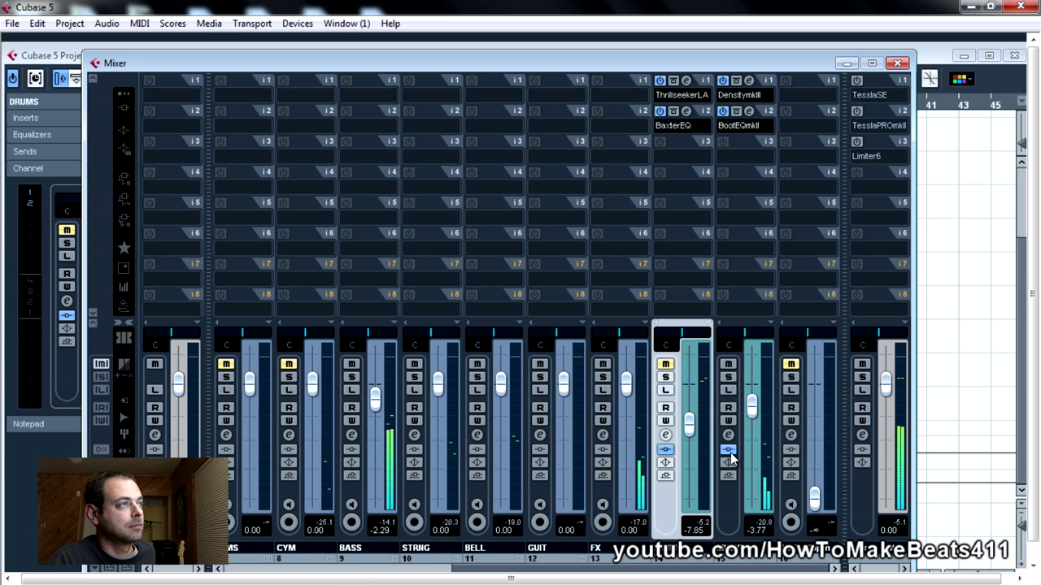
click(728, 449)
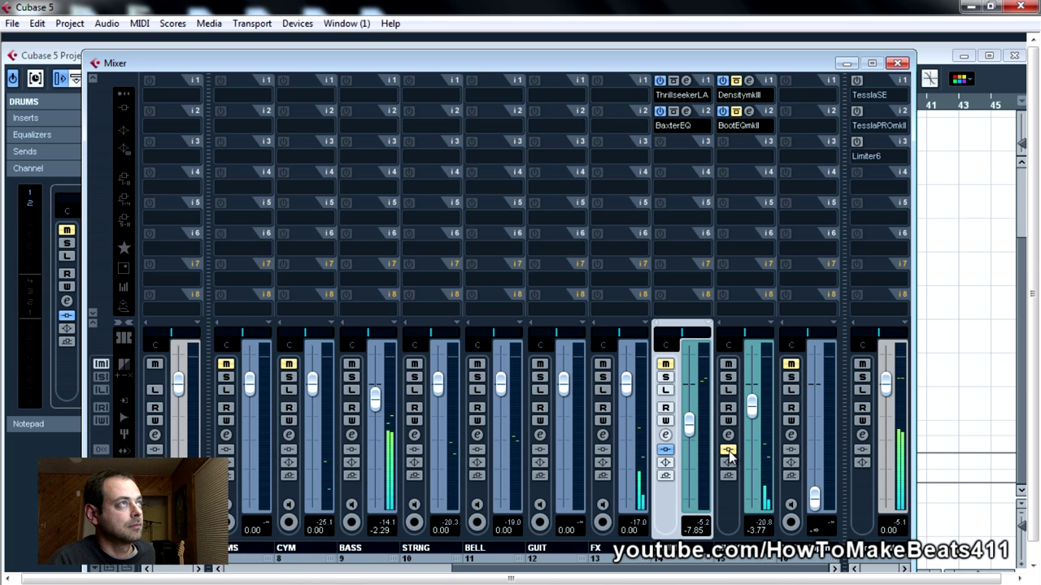
click(728, 450)
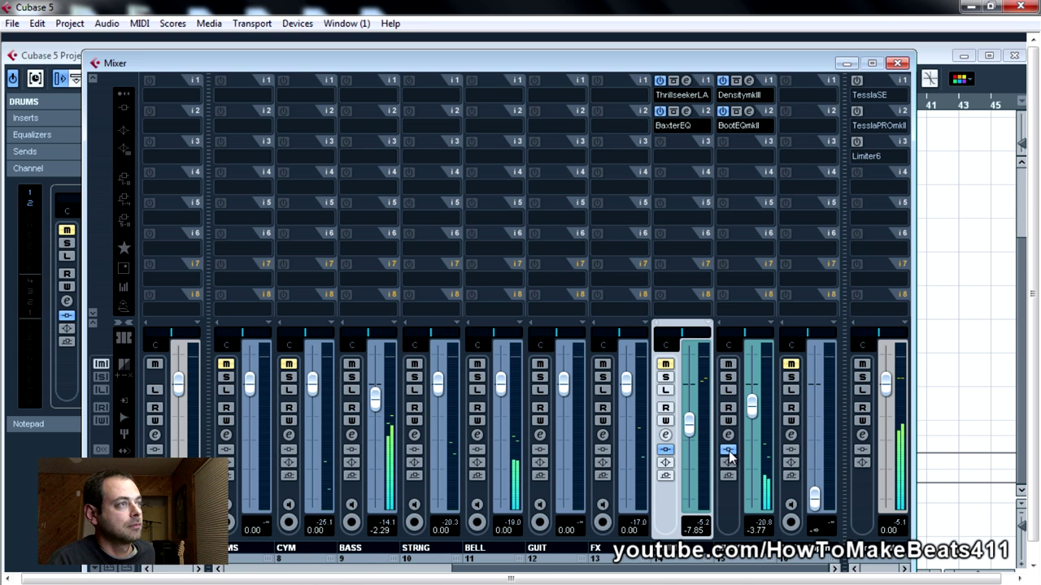
click(791, 363)
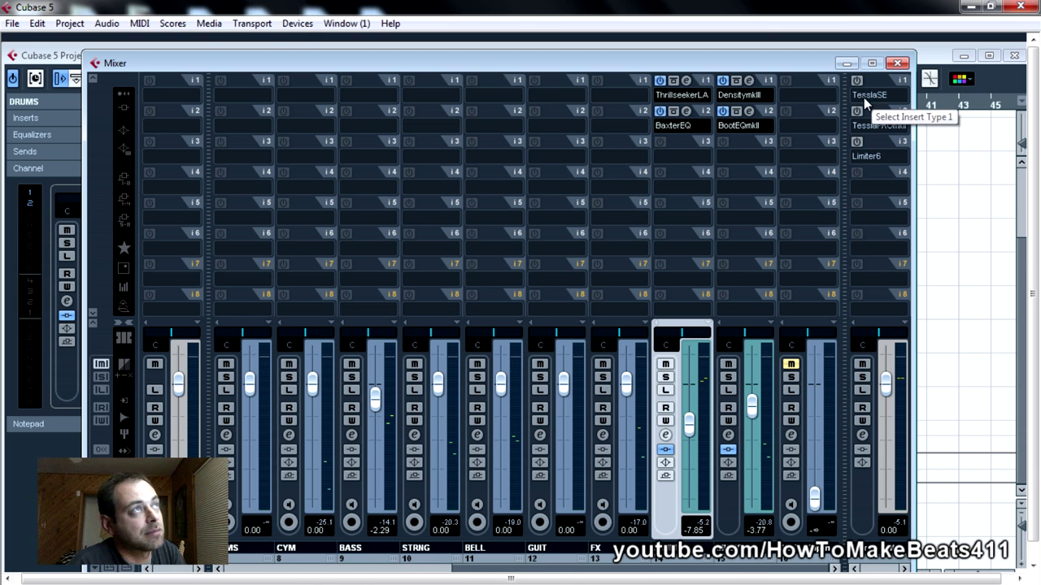
Activate TesslaSE on Stereo Out and review its A Good Starting Point 2 preset
click(882, 82)
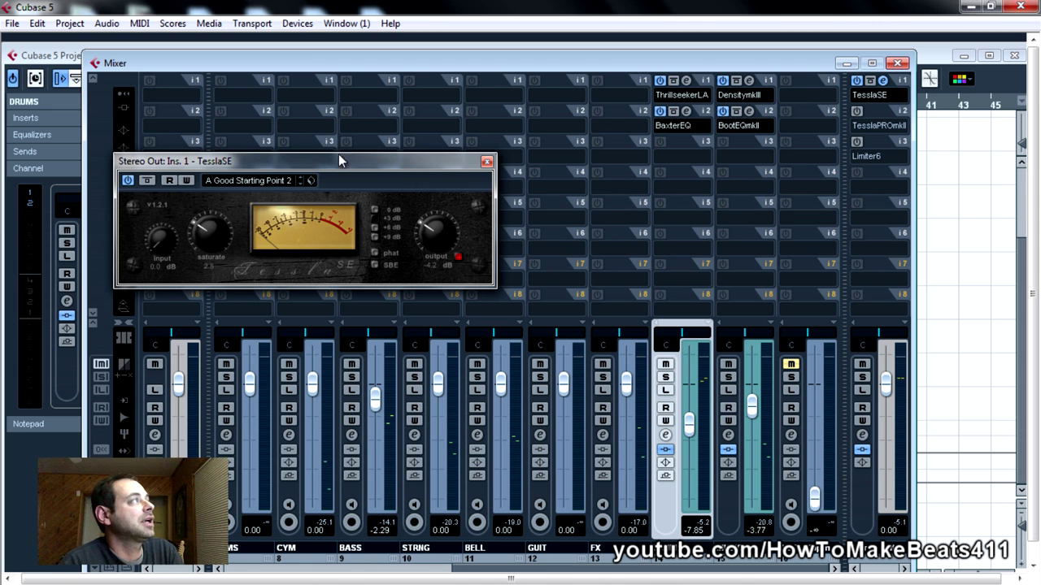
drag(228, 166, 236, 172)
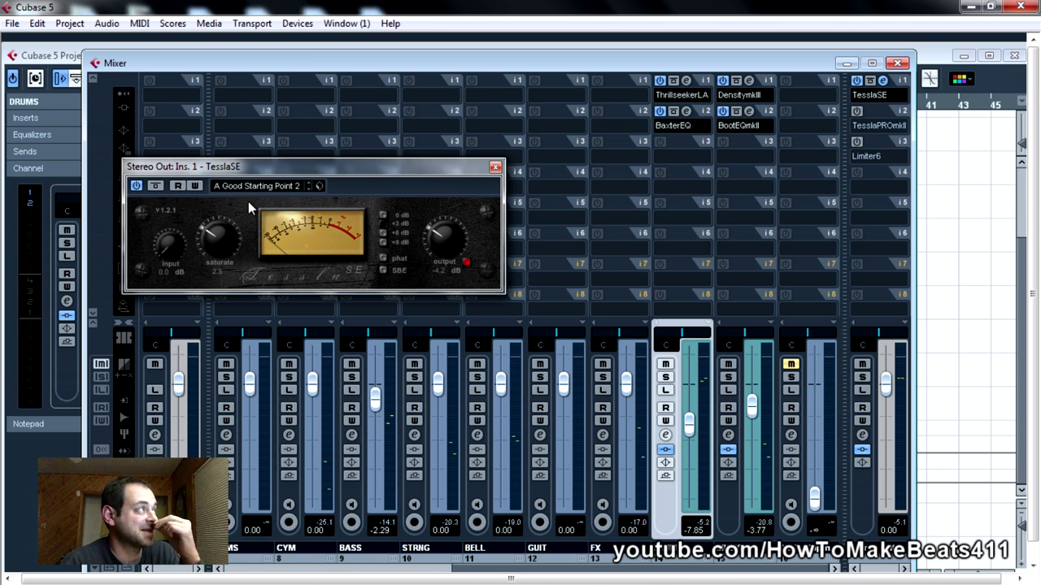
click(308, 189)
click(308, 183)
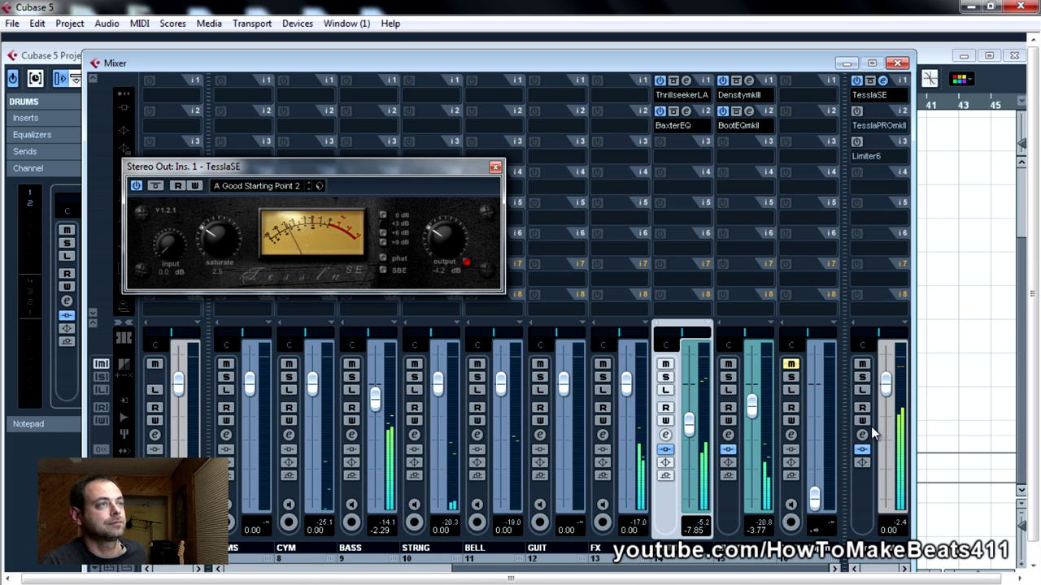
Compare the full mix with TesslaSE off and on, leave it on and close its window
click(857, 81)
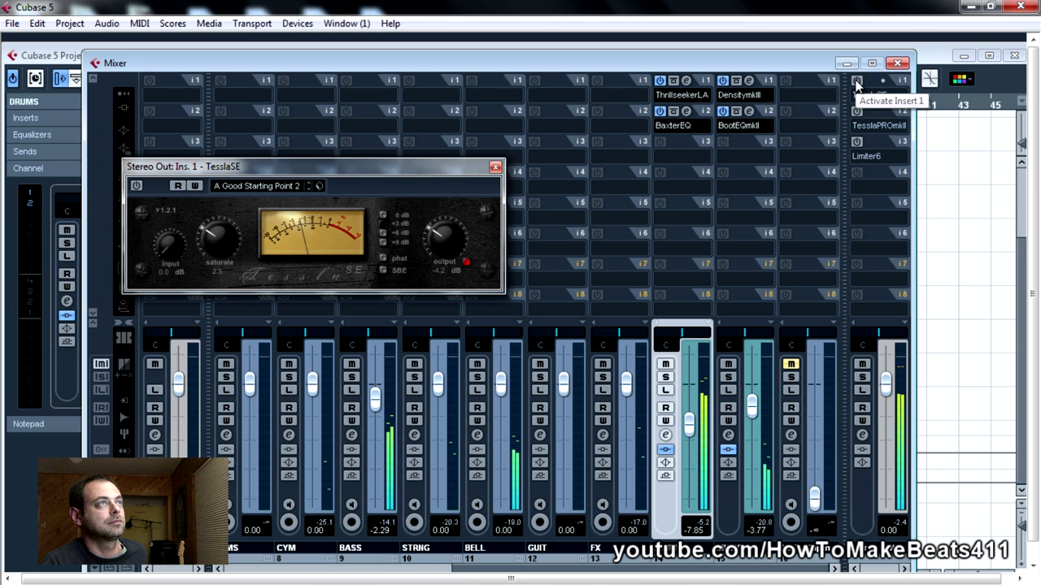
click(857, 81)
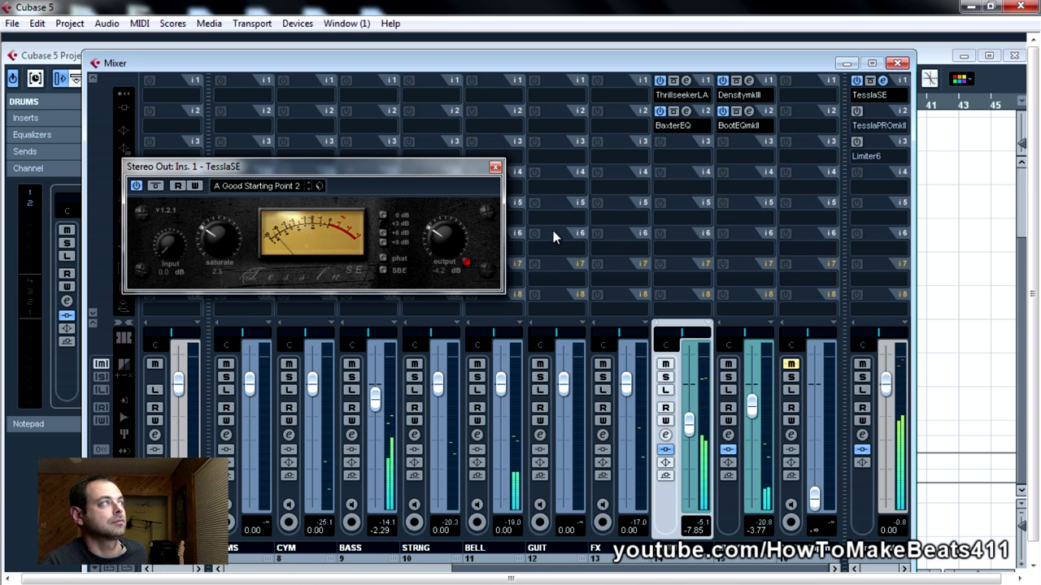
click(496, 167)
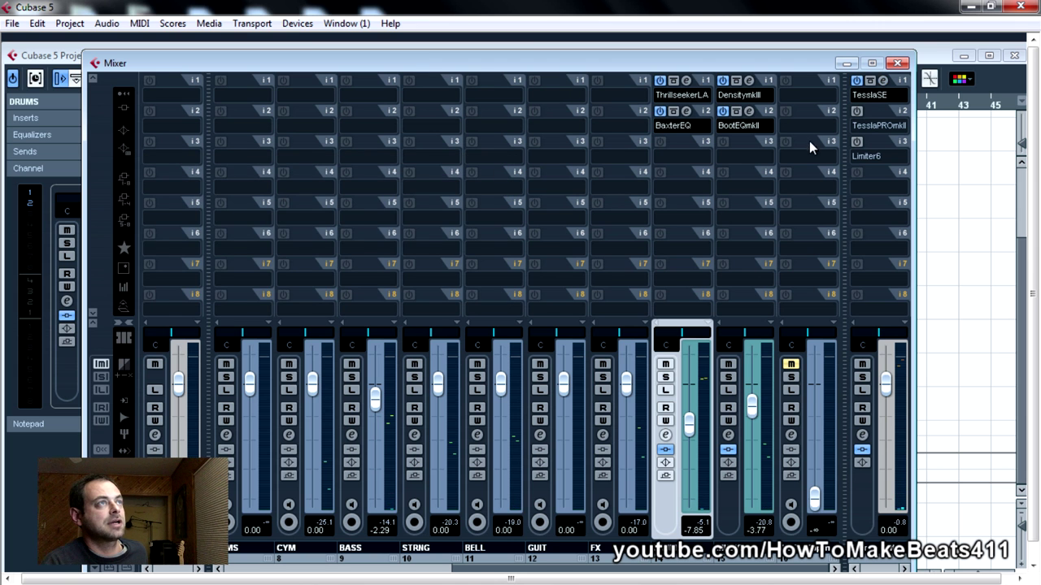
Activate TesslaPROmkII on Stereo Out, show its Mid Focus preset and close the TesslaSE window
click(883, 81)
drag(221, 260, 226, 276)
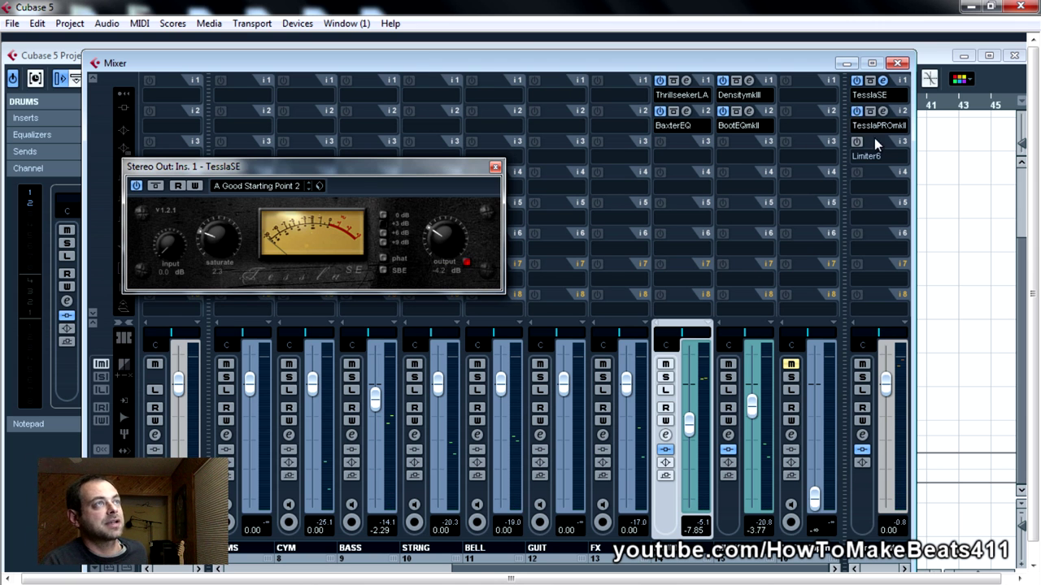
click(883, 111)
click(500, 184)
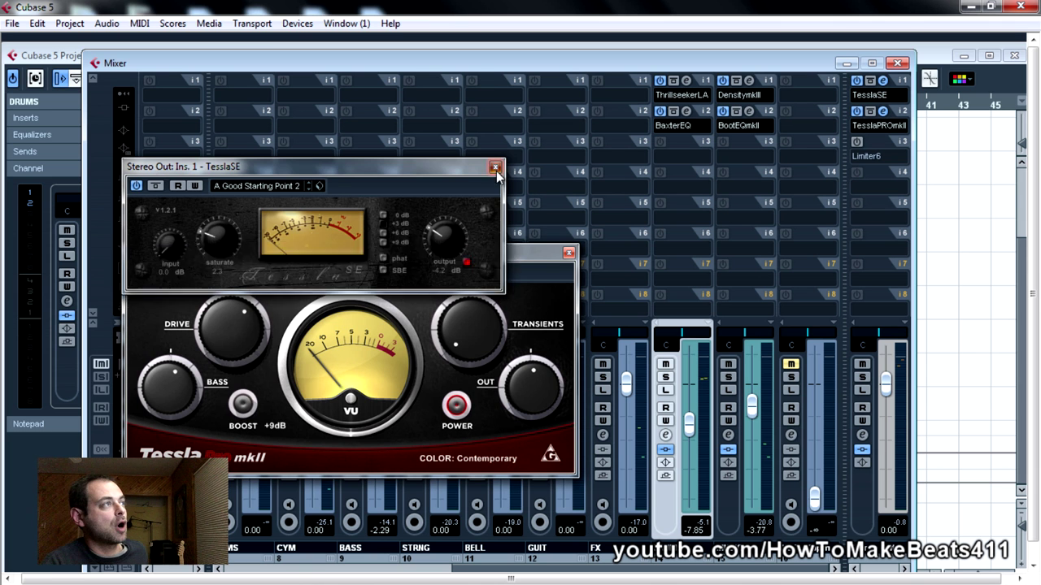
click(495, 166)
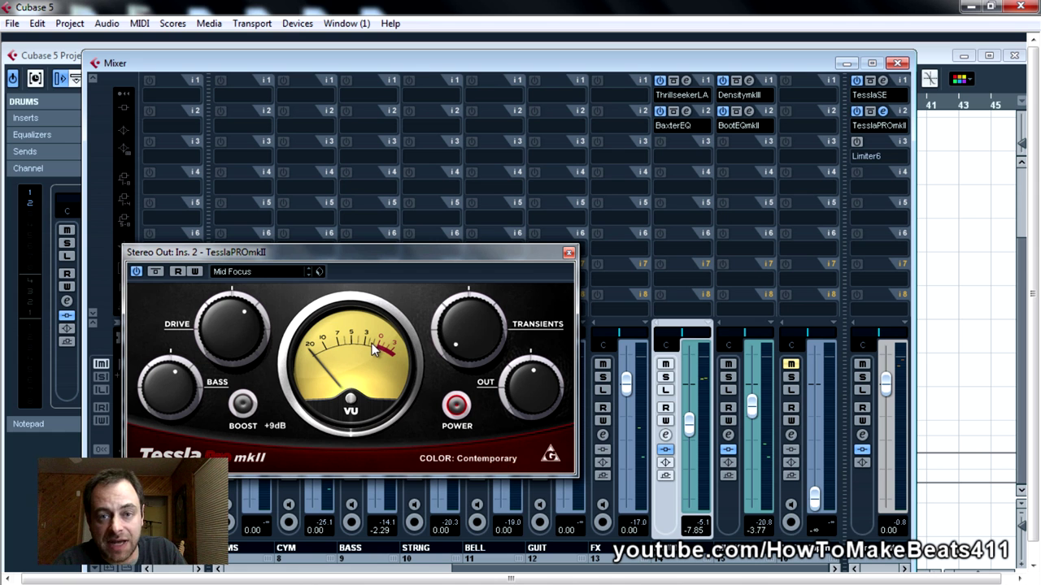
Sweep the Transients control of TesslaPROmkII, leave it at about the one-thirty position and close the plug-in window
drag(457, 348, 448, 109)
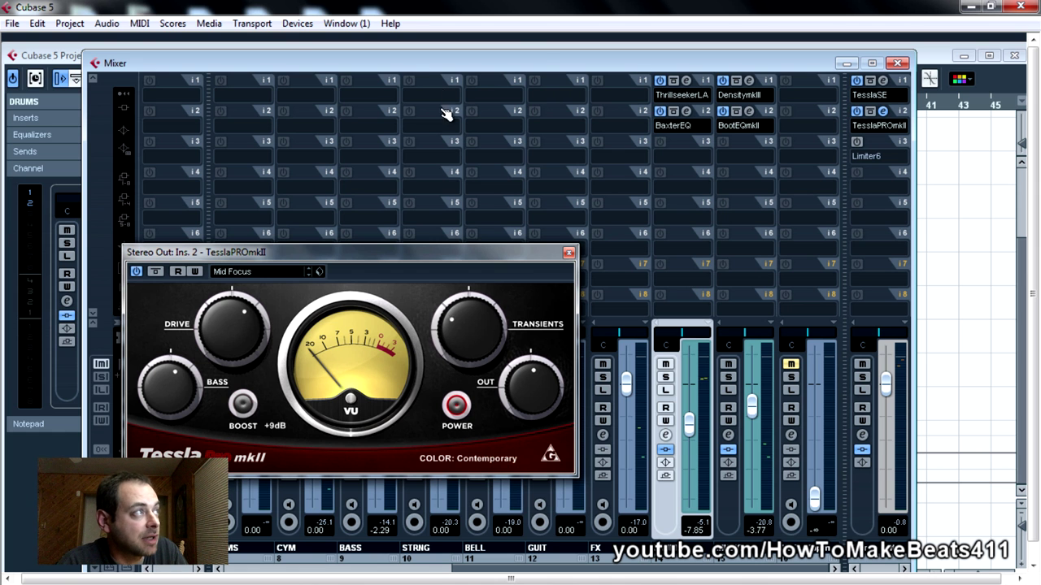
drag(460, 352, 456, 359)
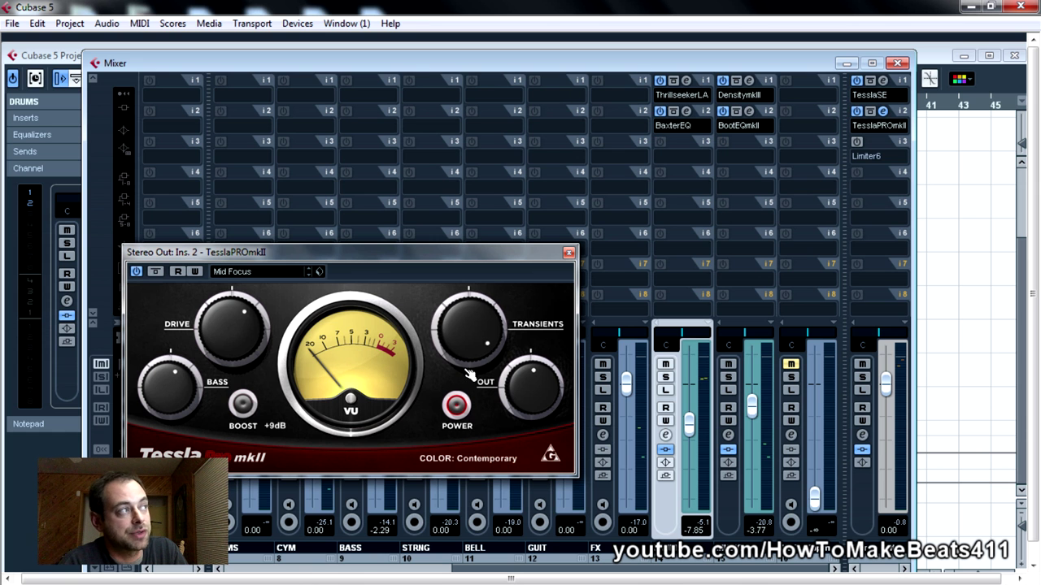
drag(478, 340, 501, 265)
drag(463, 175, 488, 174)
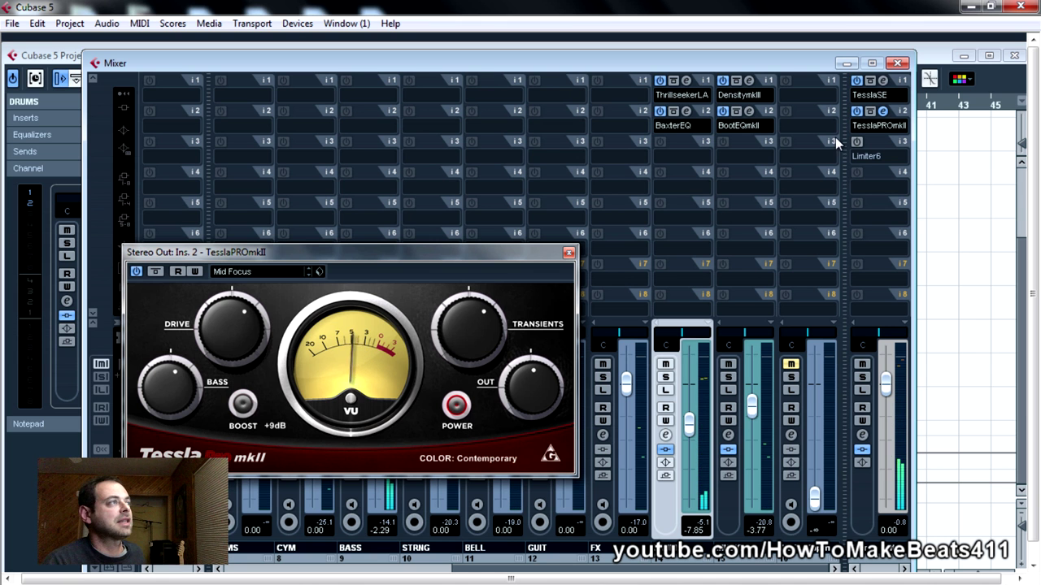
click(570, 254)
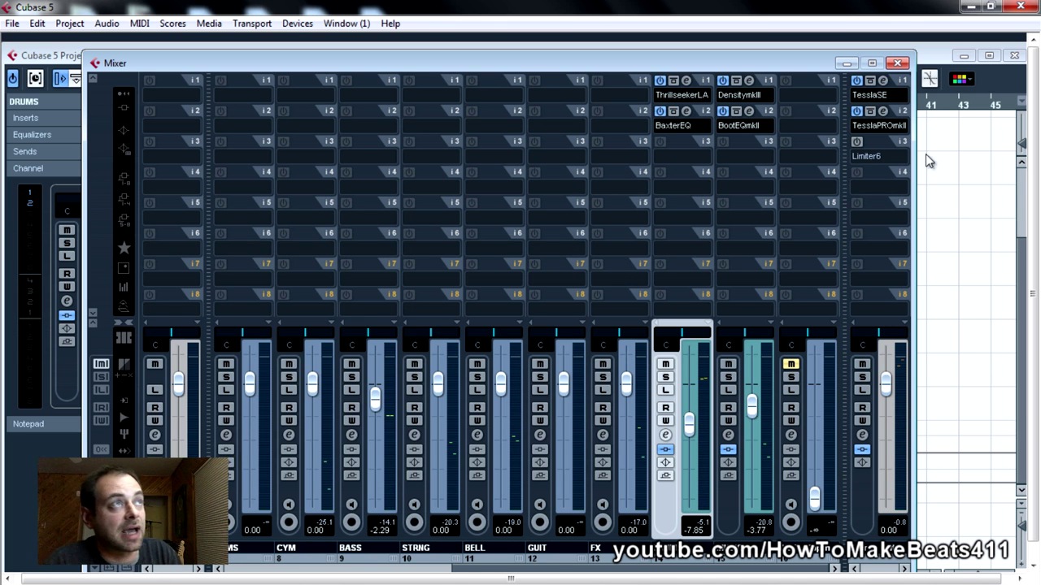
Activate Limiter6 on Stereo Out, review its Master_3 preset and close its window
click(857, 142)
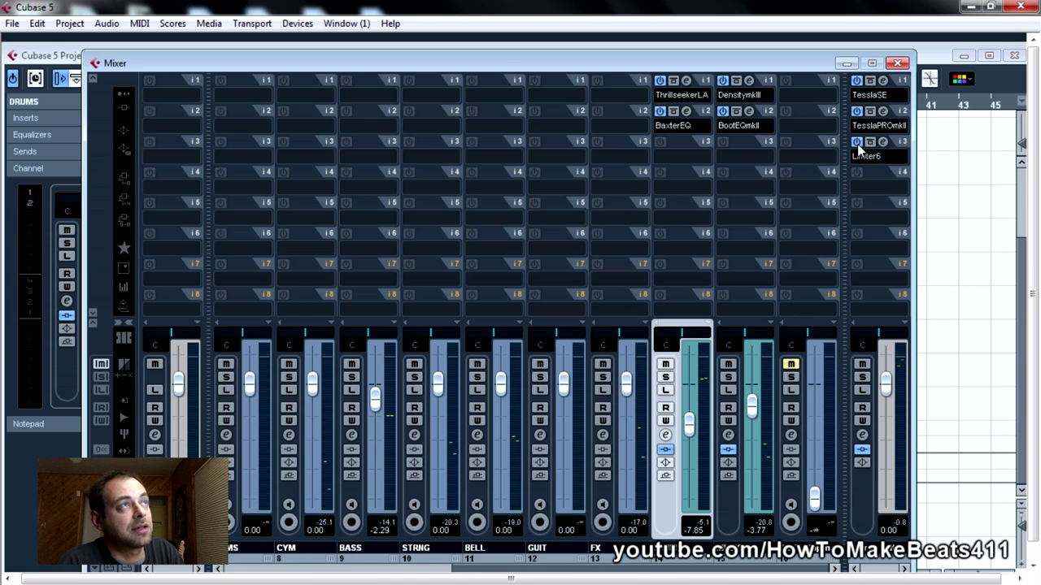
click(884, 143)
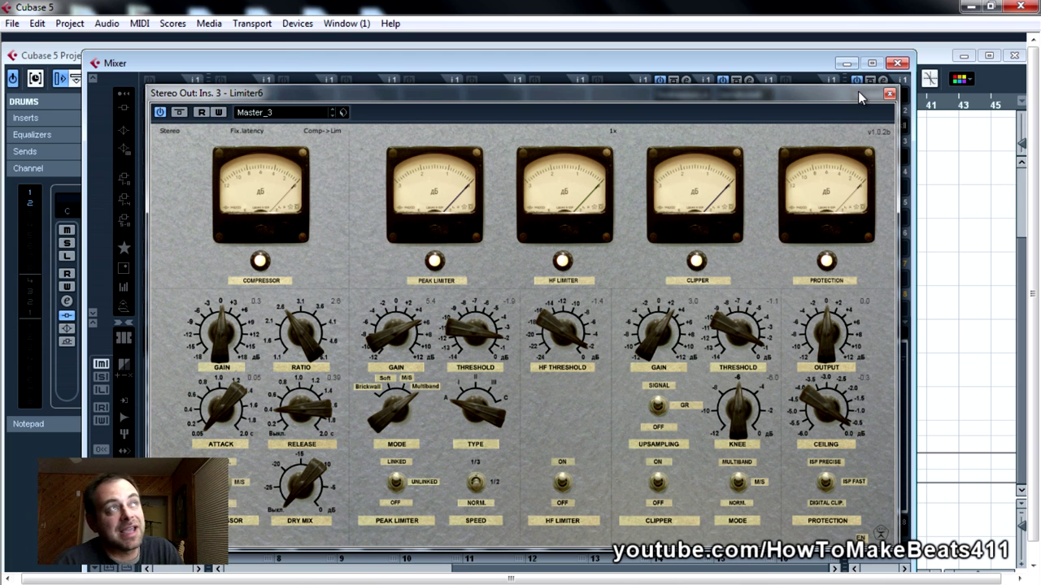
drag(858, 91, 836, 77)
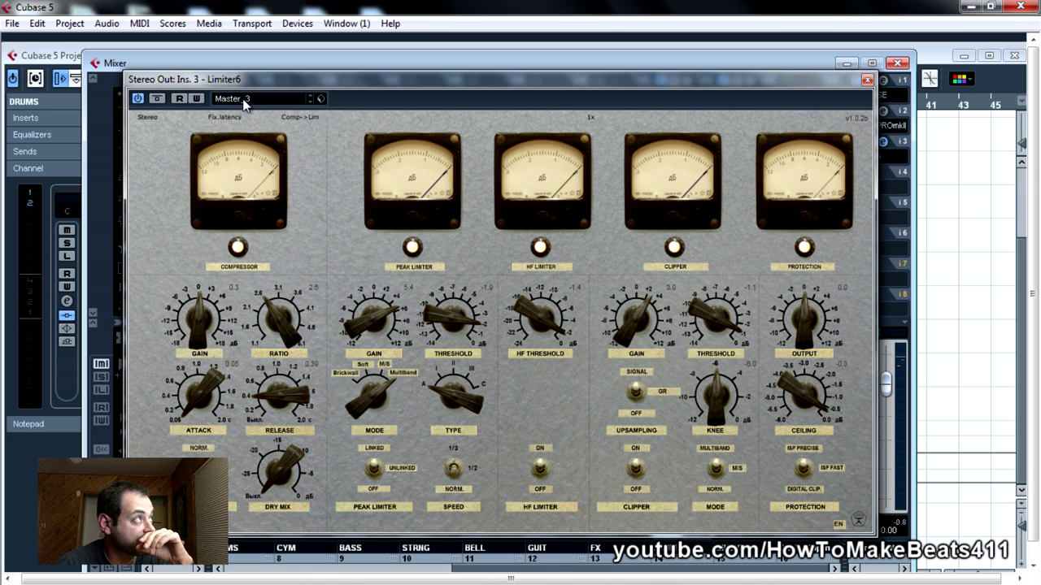
drag(707, 83, 675, 80)
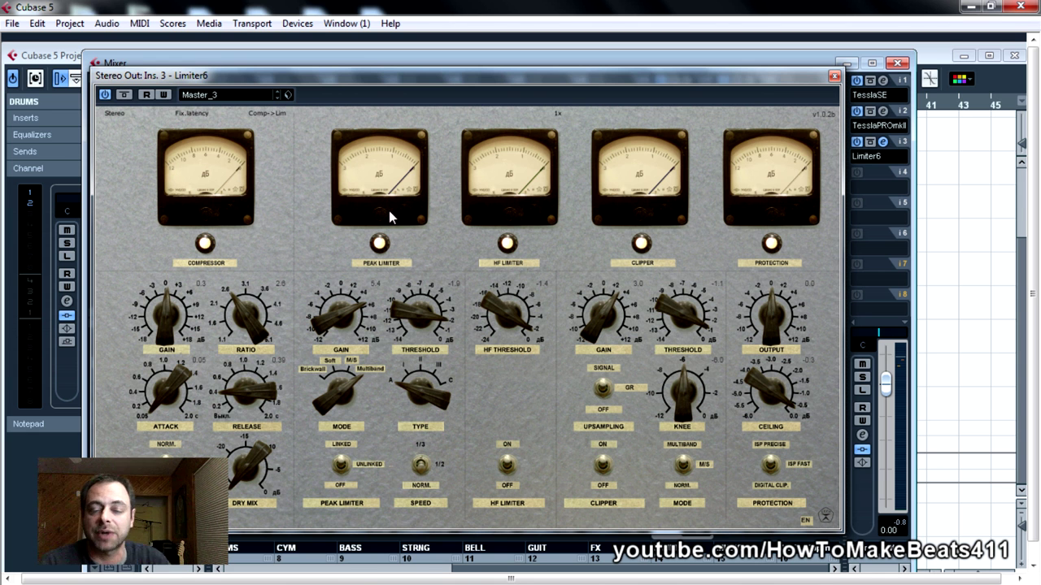
click(832, 77)
Bring the project window forward and extend the cycle range from bar 1 to the end of the song
drag(714, 69, 727, 266)
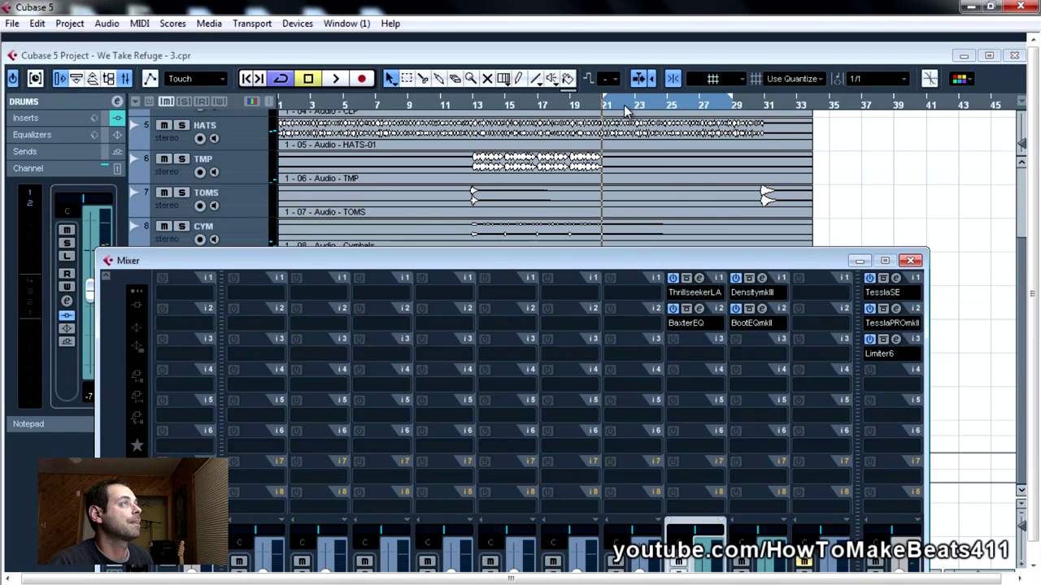
click(596, 108)
click(252, 79)
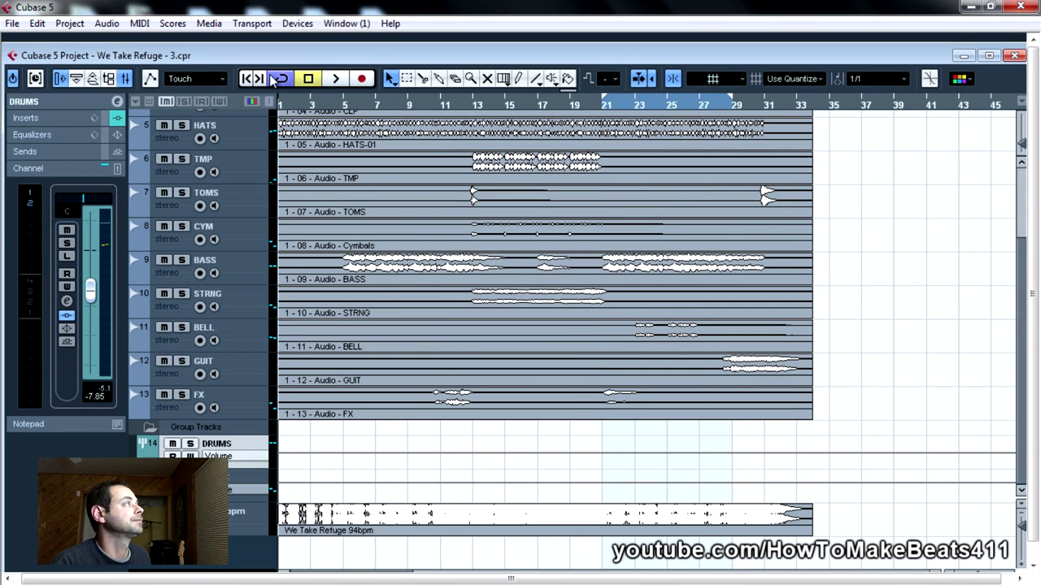
drag(606, 99, 279, 99)
drag(732, 101, 819, 122)
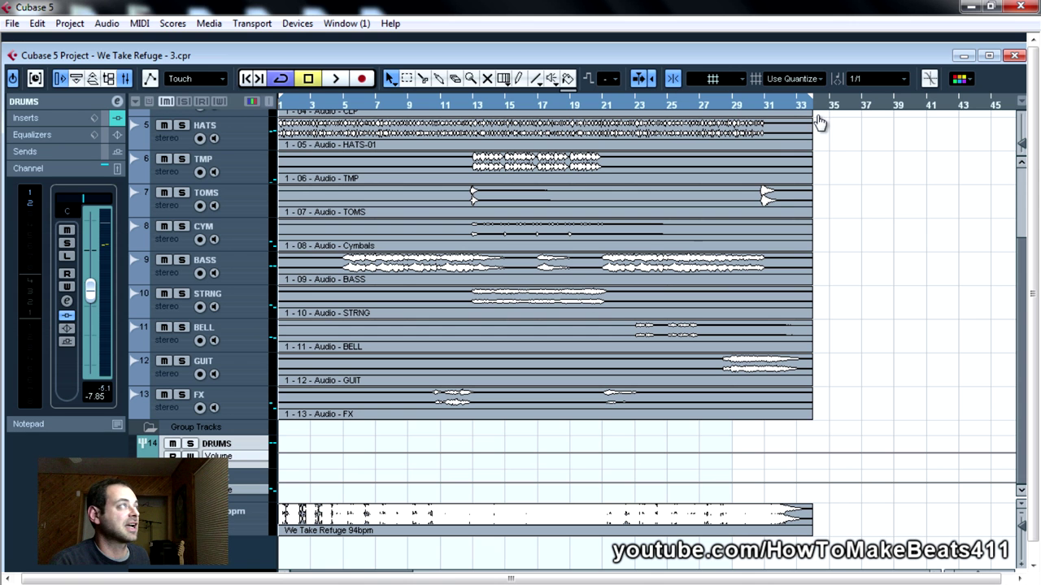
Play the processed mix from the start, turn off cycle mode during playback and stop around bar 15
click(335, 79)
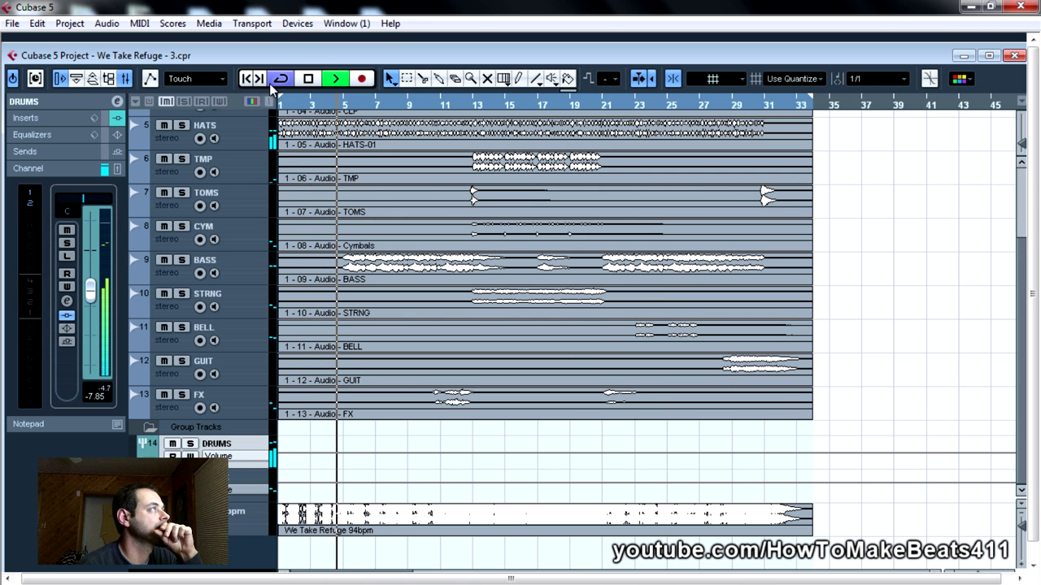
key(KP_Divide)
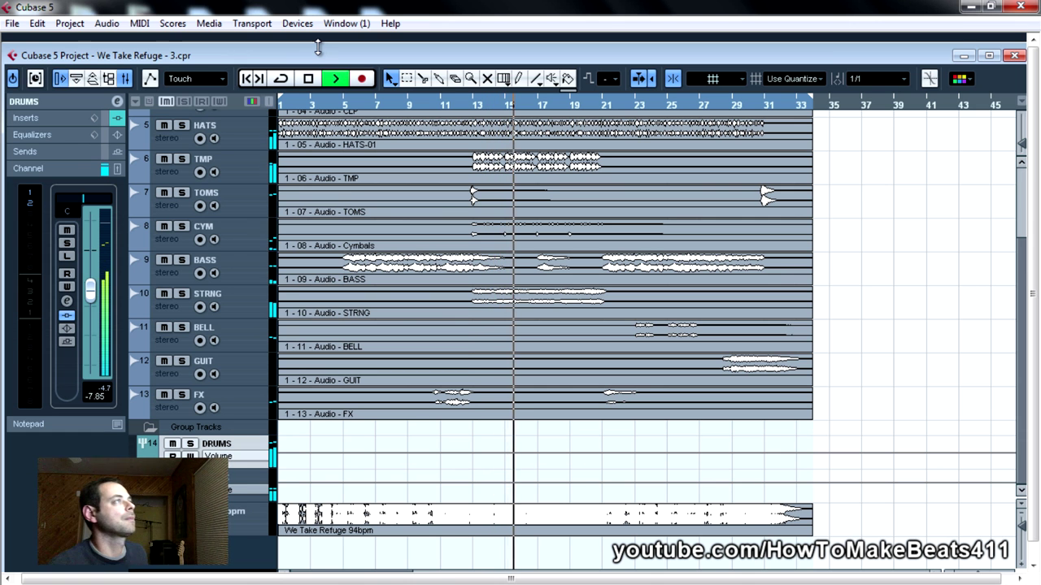
click(308, 78)
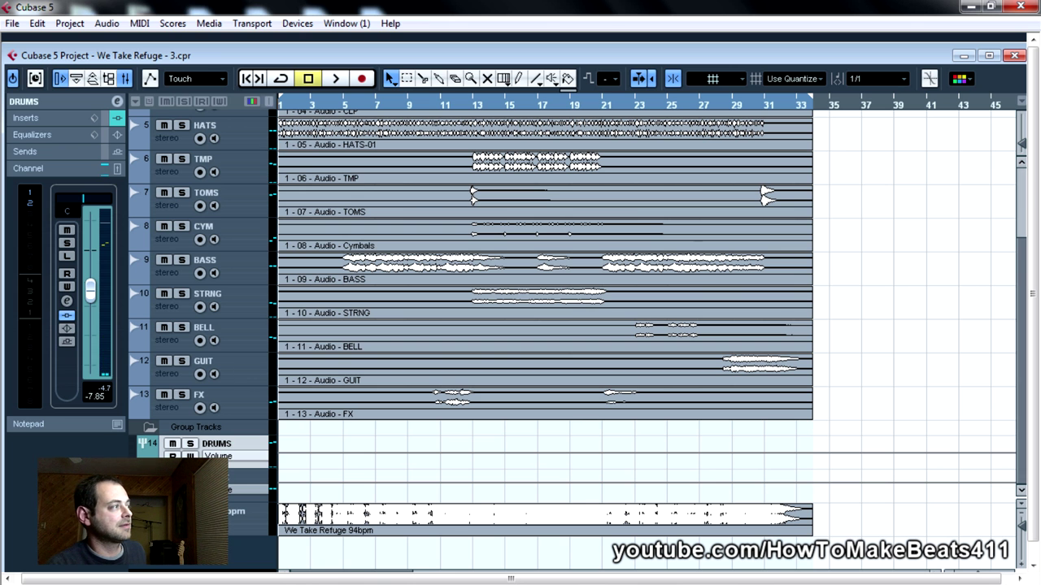
Play the We Take Refuge 94bpm track soloed, with the Stereo Out inserts bypassed and its fader raised to -1.38
click(182, 512)
click(248, 524)
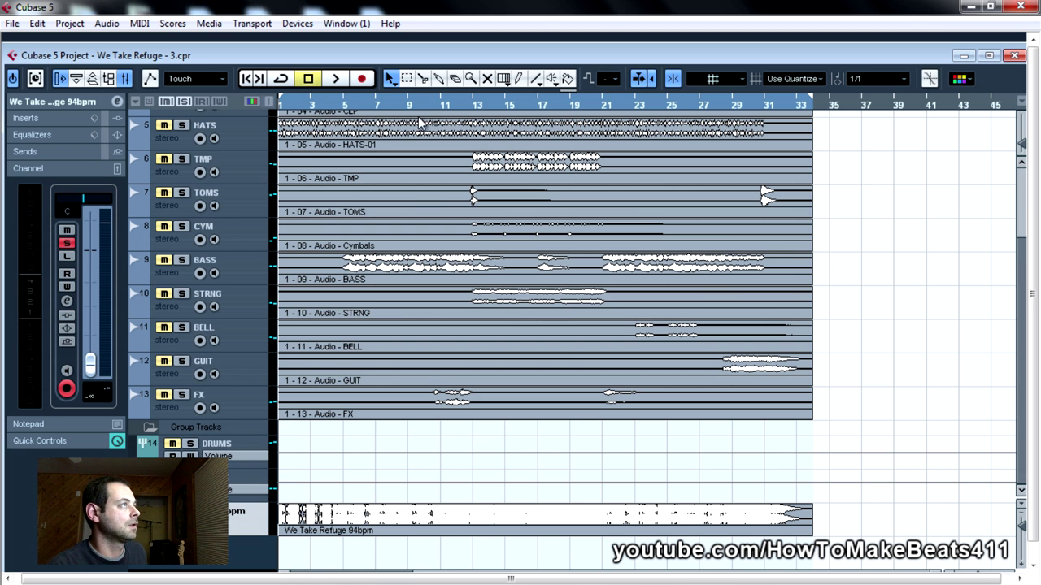
key(space)
key(F3)
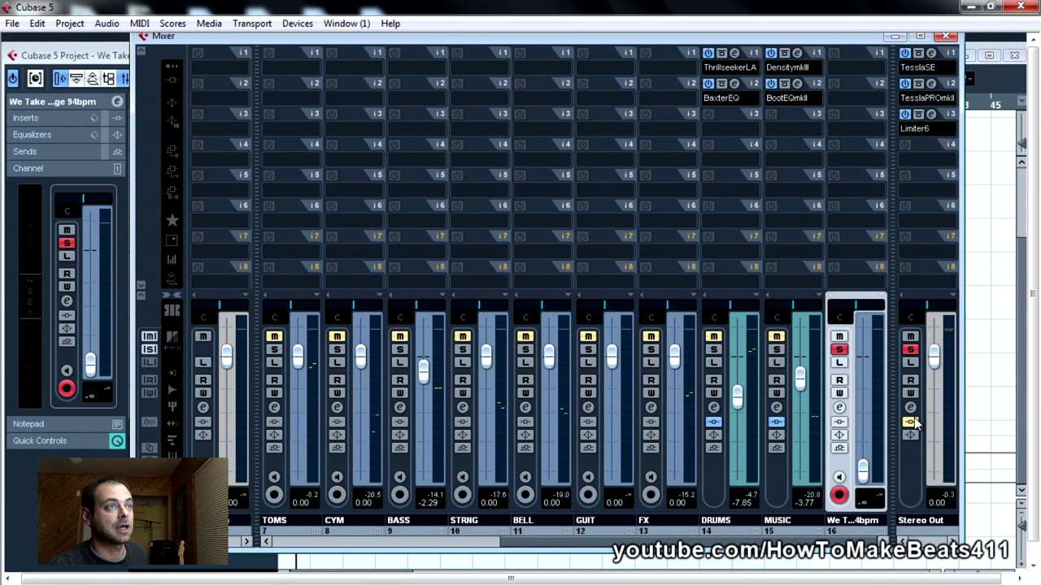
click(910, 422)
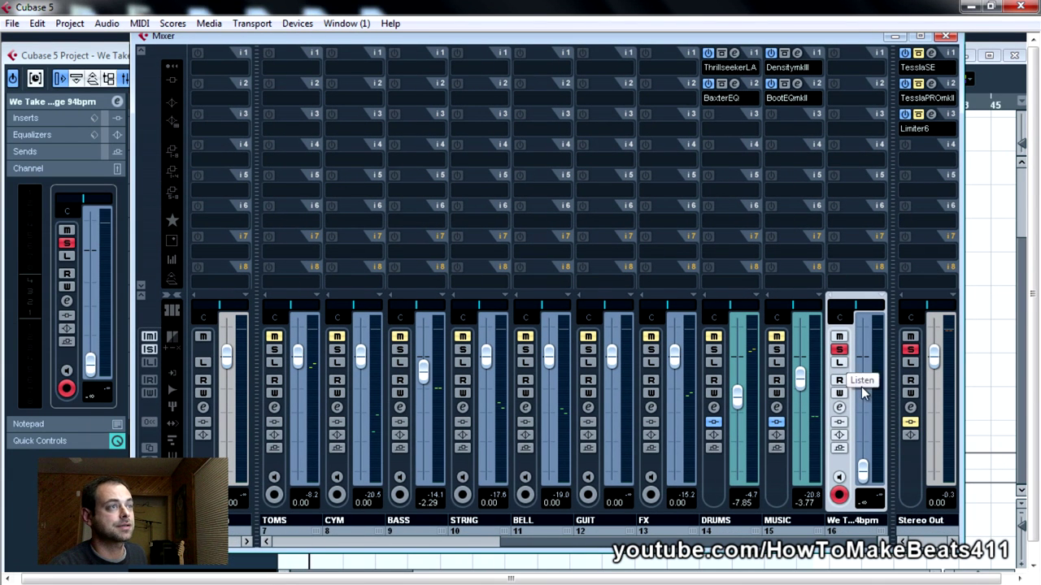
drag(864, 466, 869, 370)
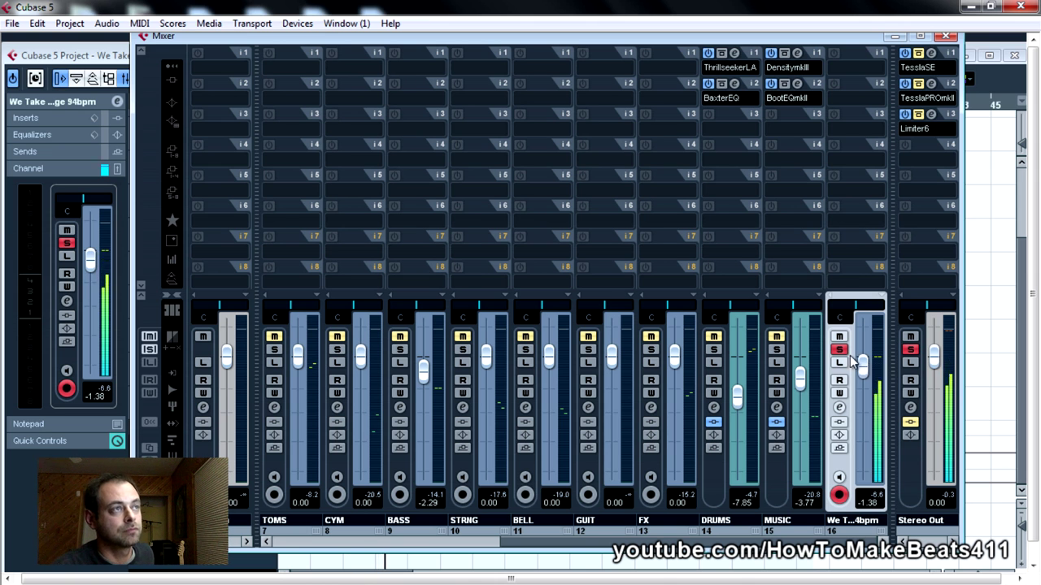
Unsolo the reference track, solo Stereo Out, reactivate its inserts and lower the reference fader to -∞
click(840, 352)
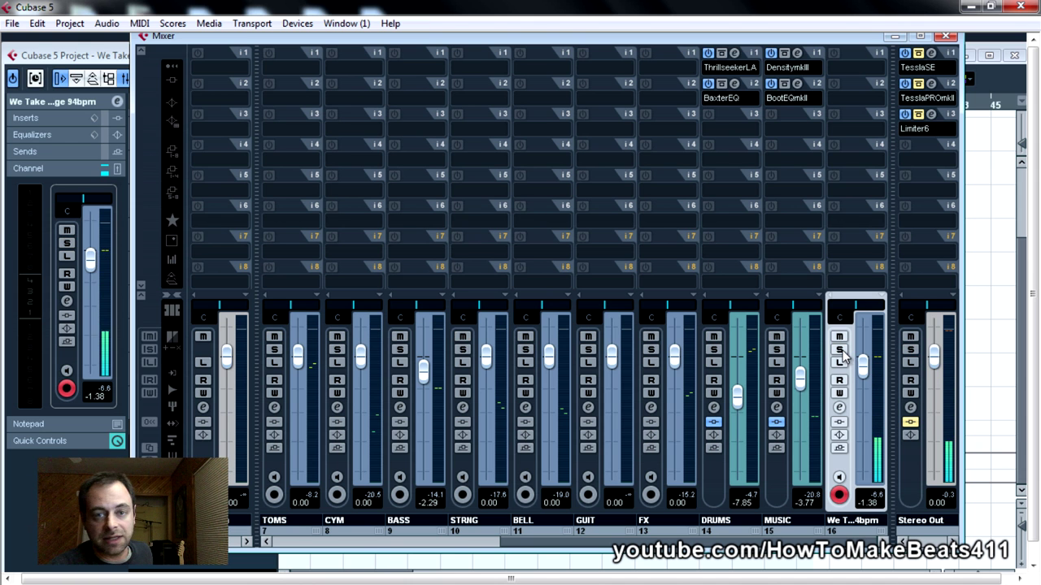
click(911, 352)
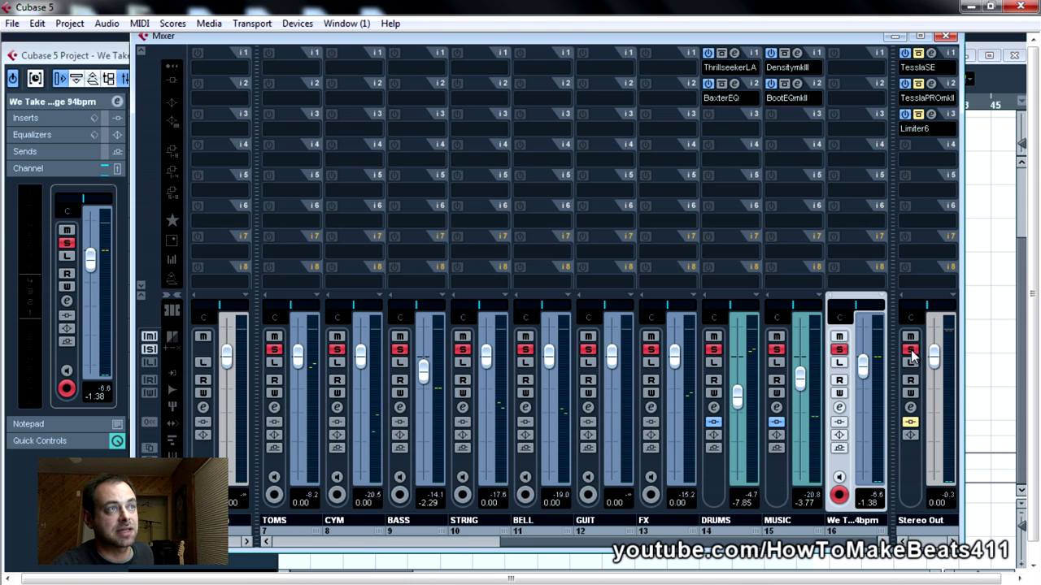
click(909, 422)
drag(868, 366, 854, 503)
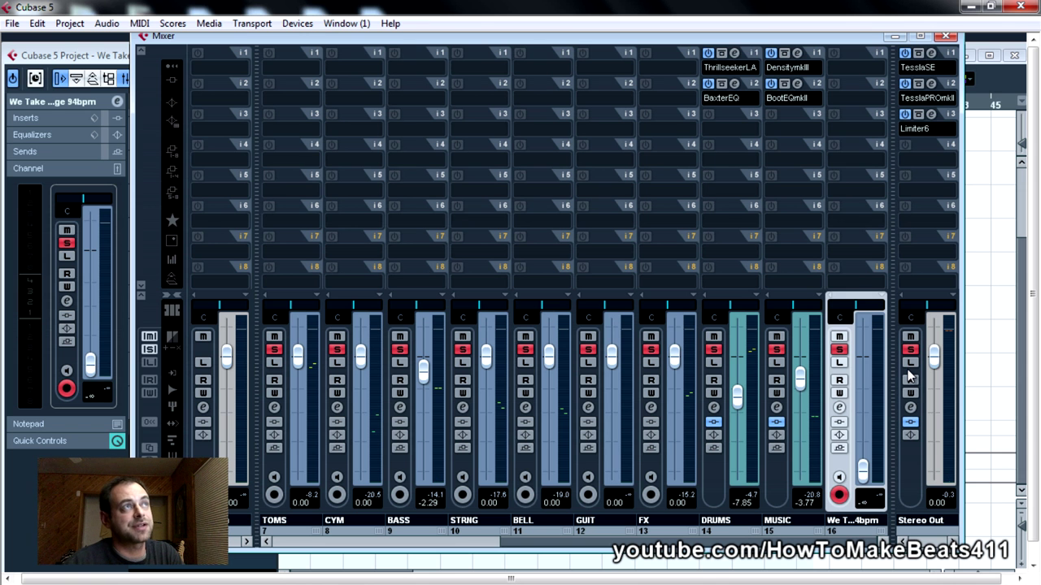
drag(806, 36, 708, 102)
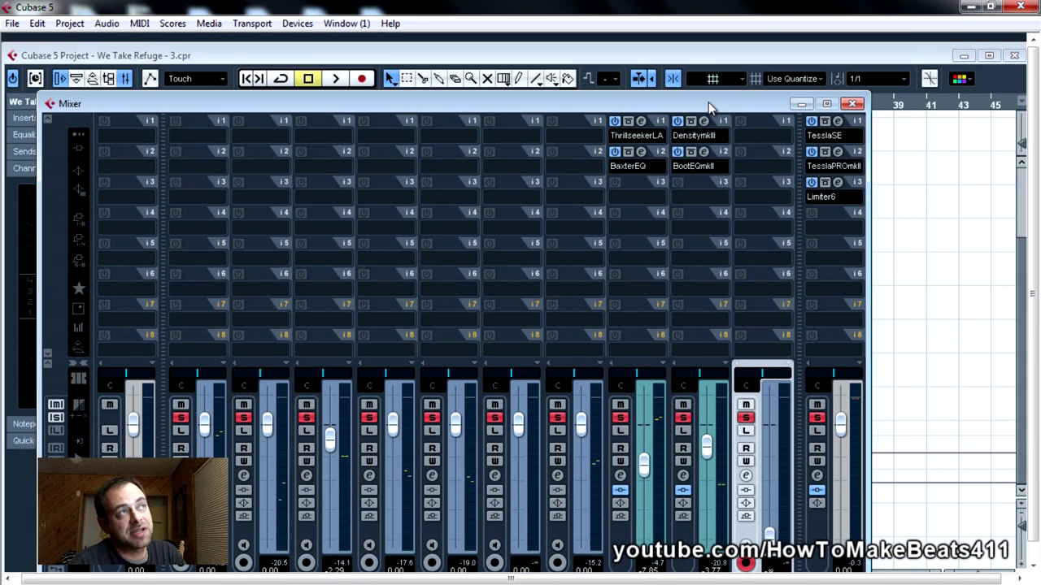